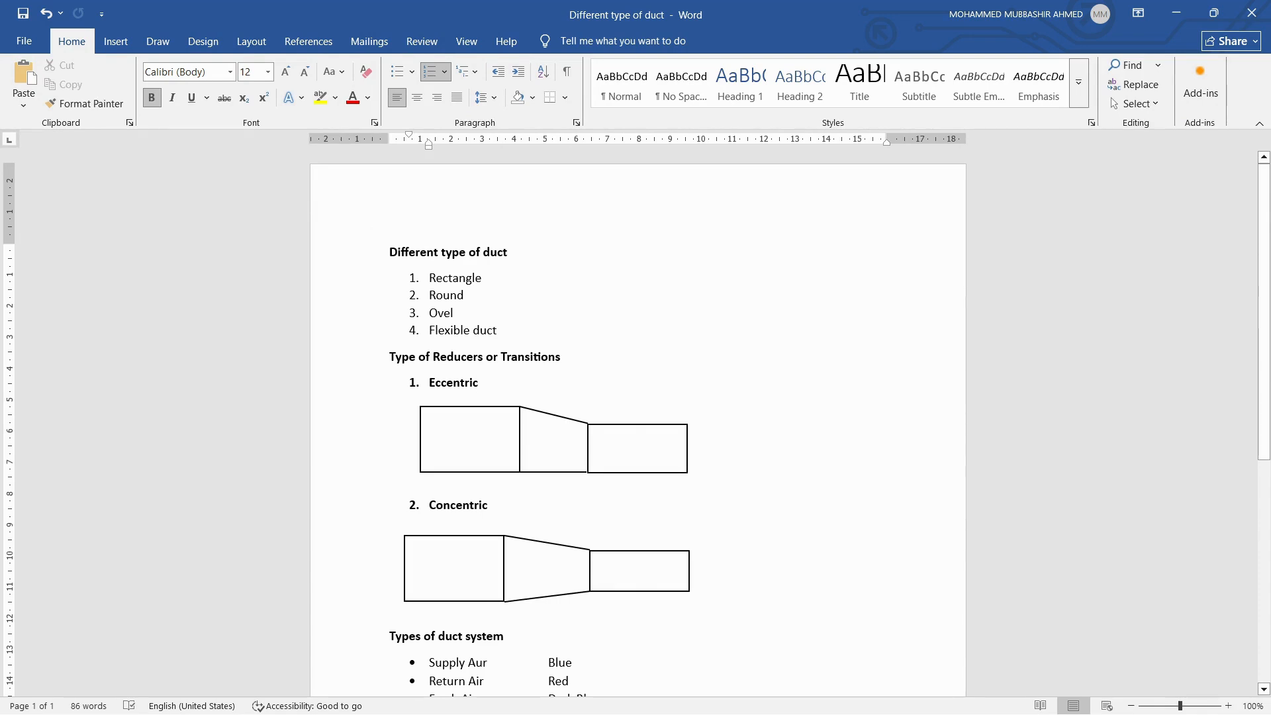
Step: Review the section headings through the document, from the duct types and reducers to the compulsory duct details
left_click_drag(390, 253, 518, 253)
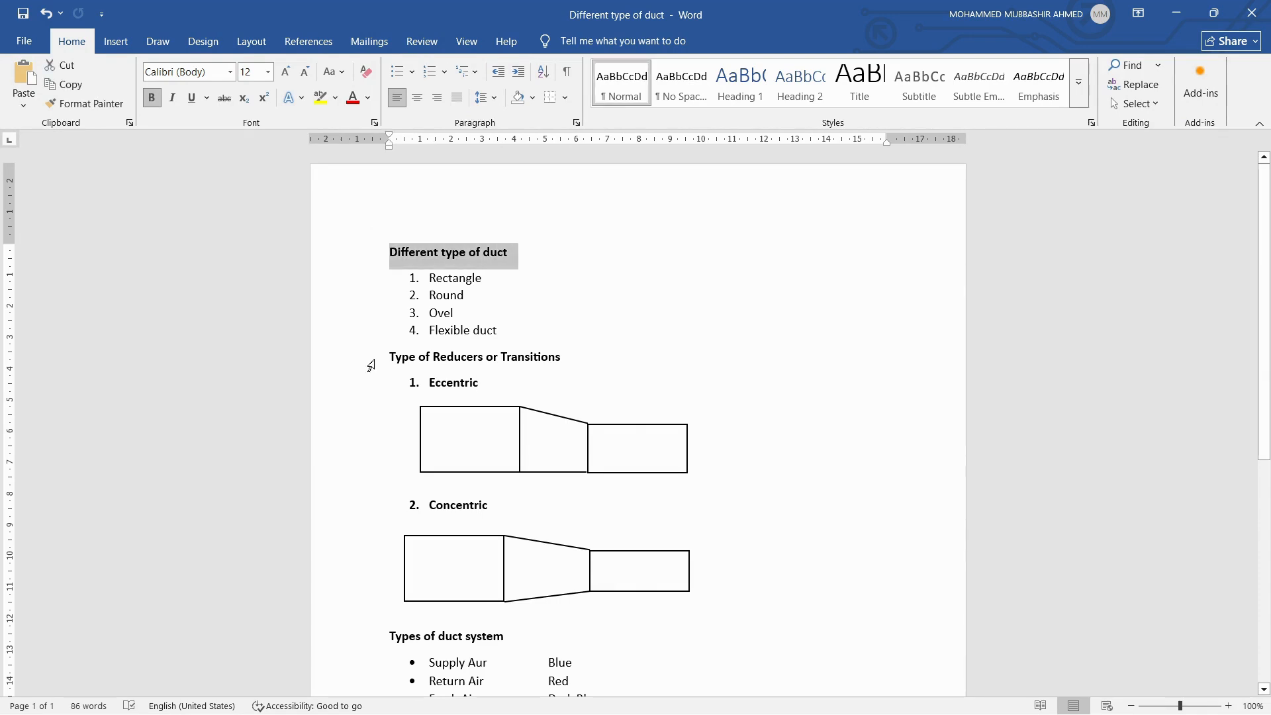
left_click_drag(391, 357, 568, 357)
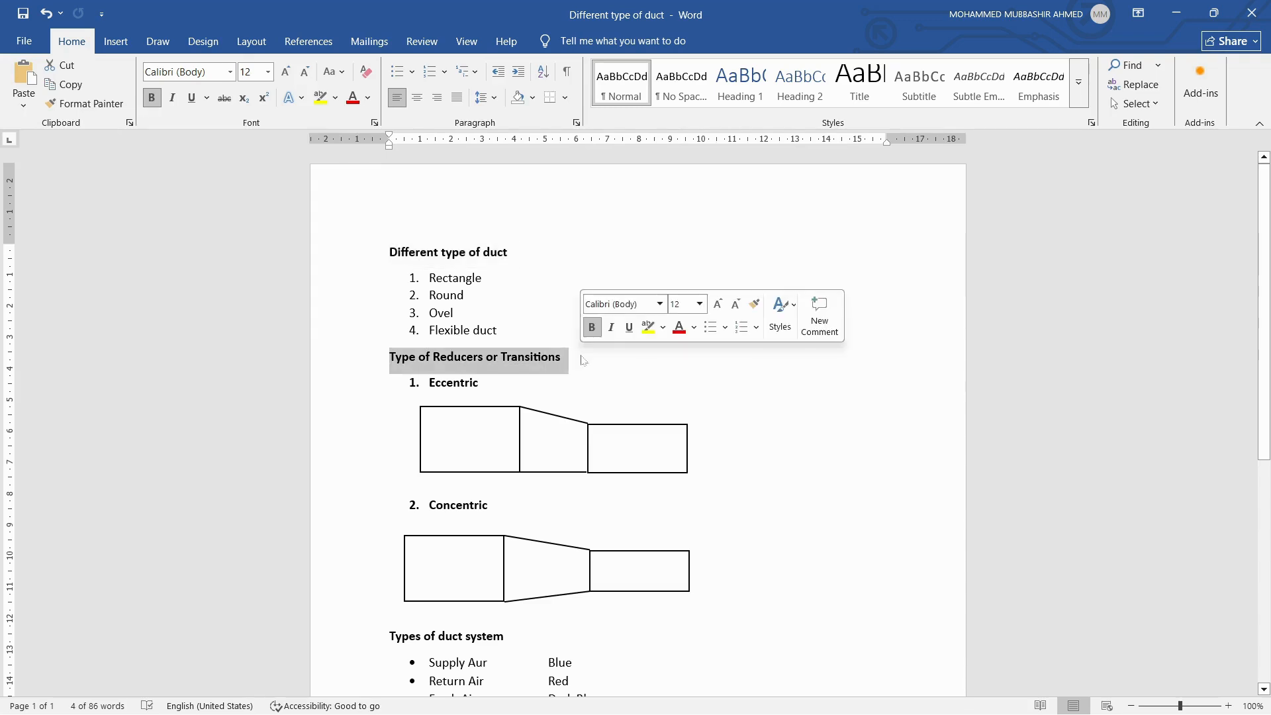
scroll(542, 321, "down", 1)
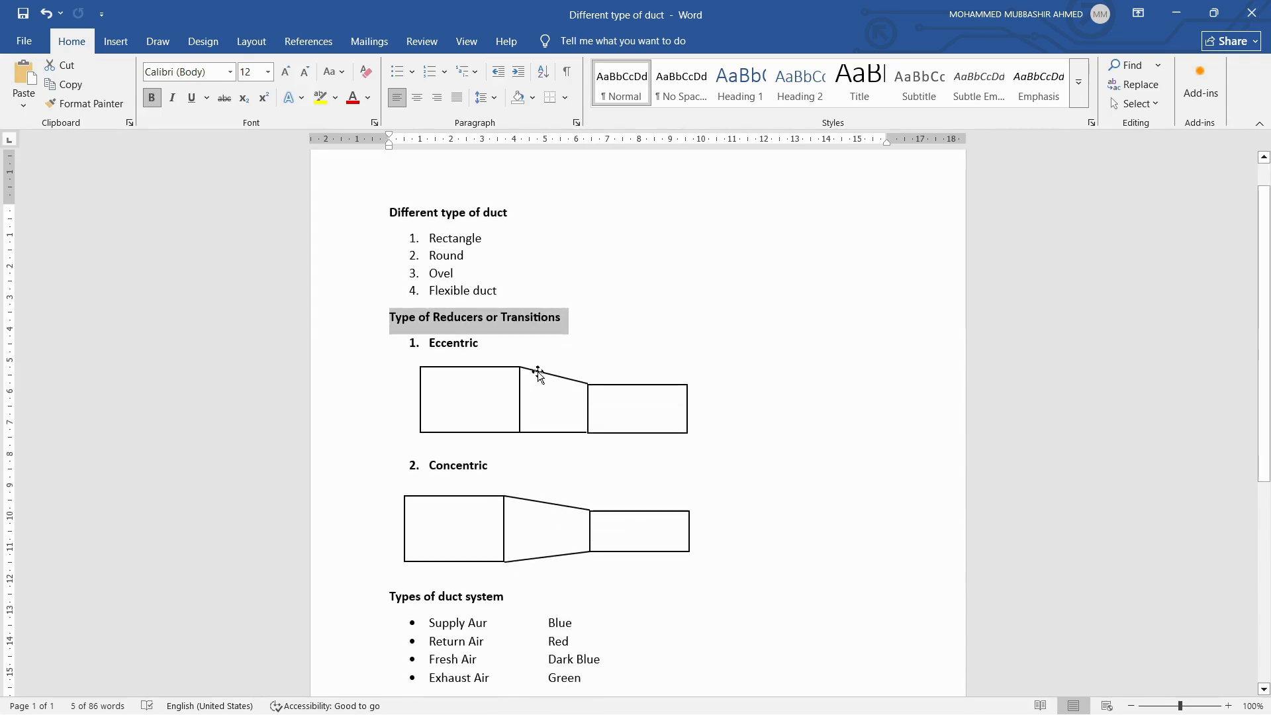
left_click(568, 329)
scroll(568, 329, "down", 1)
scroll(638, 424, "down", 1)
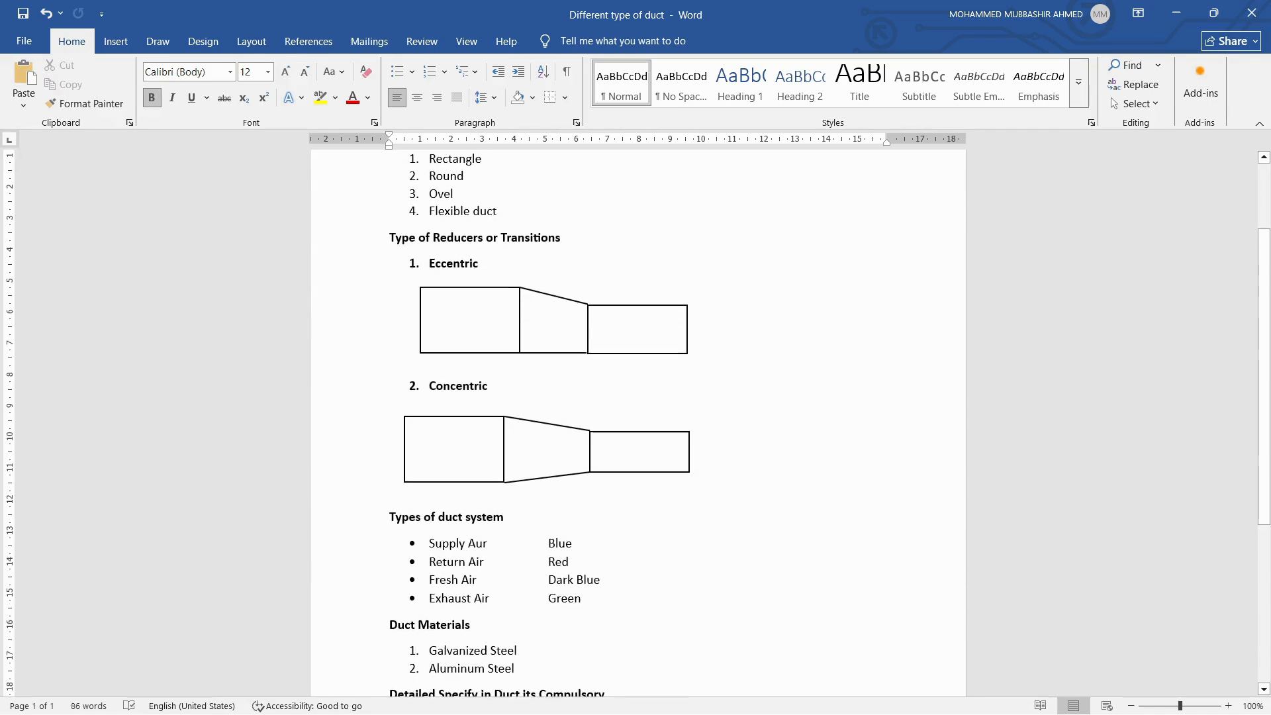
left_click(355, 525)
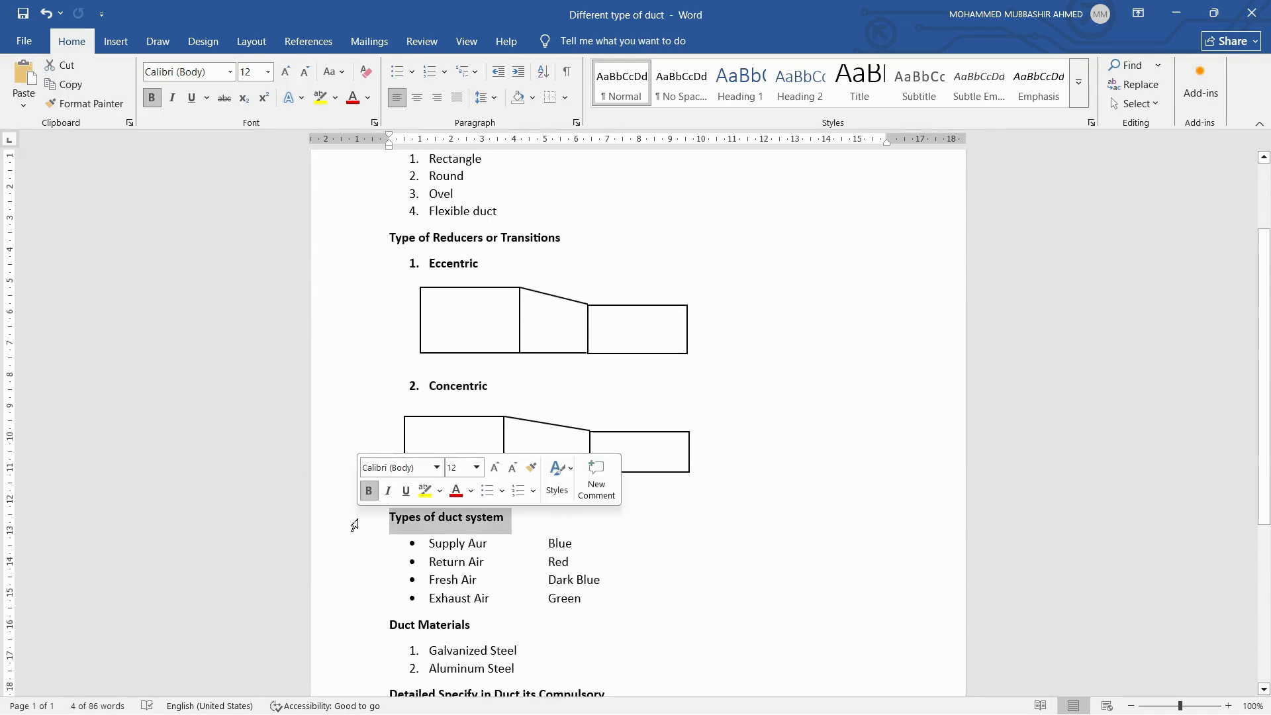
scroll(351, 527, "down", 2)
left_click(348, 558)
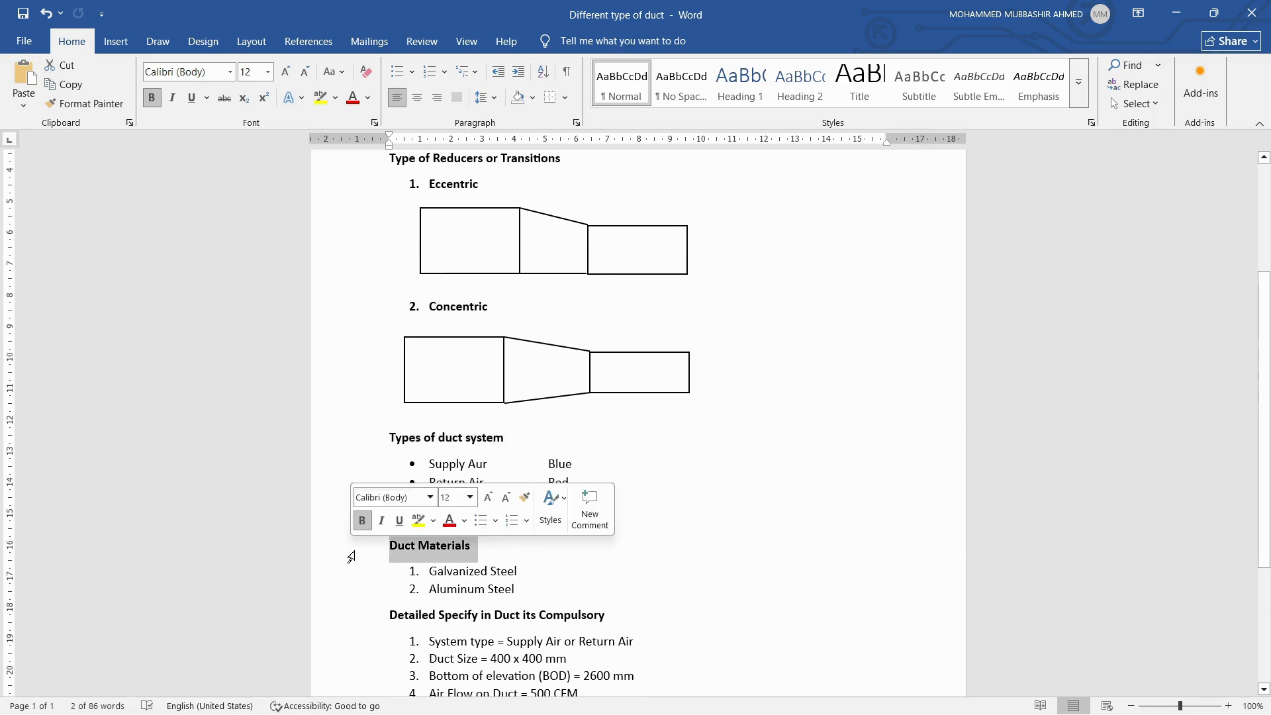
scroll(350, 557, "down", 2)
left_click(354, 554)
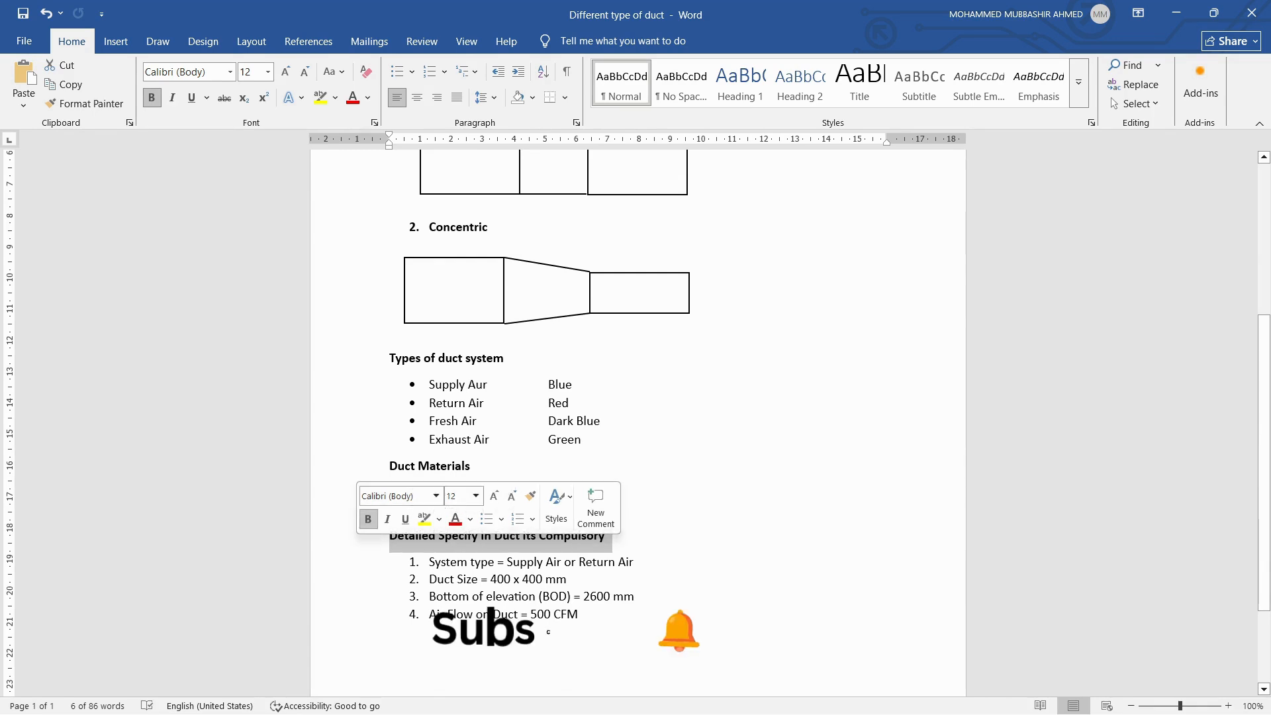
left_click(636, 563)
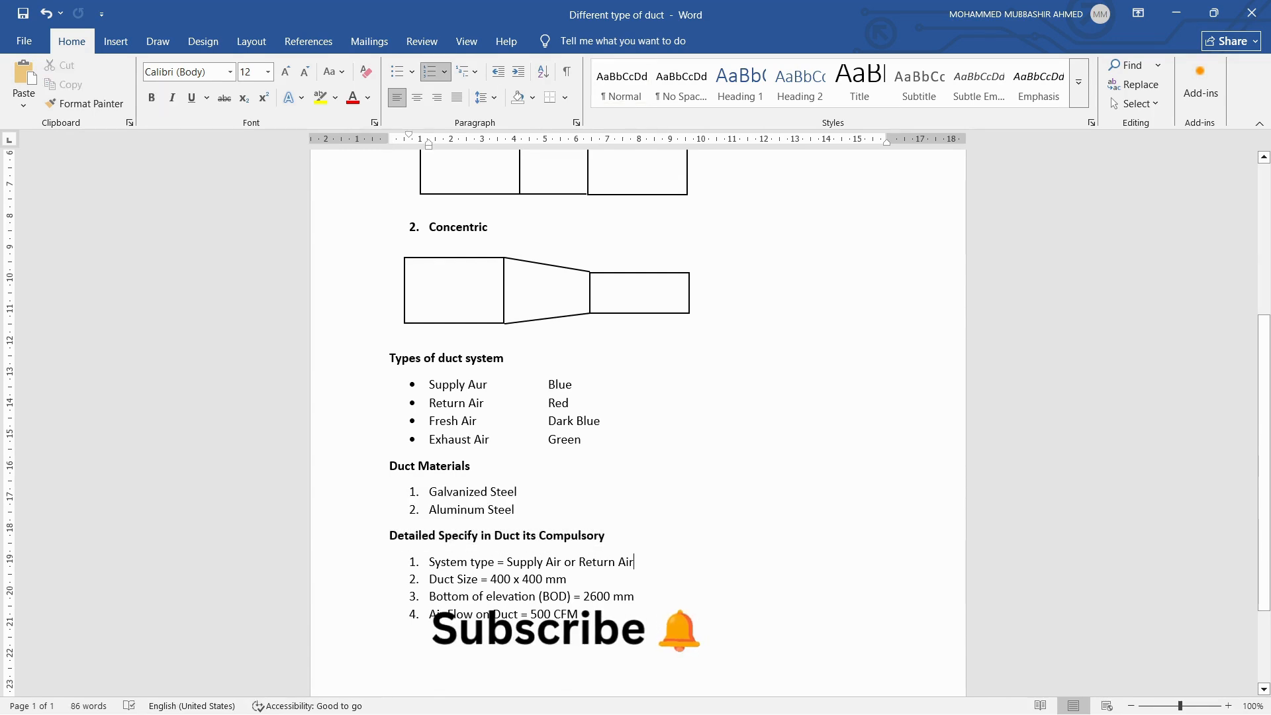
Step: Examine the list of duct types at the start of the document and the eccentric and concentric reducer drawings
scroll(554, 500, "up", 5)
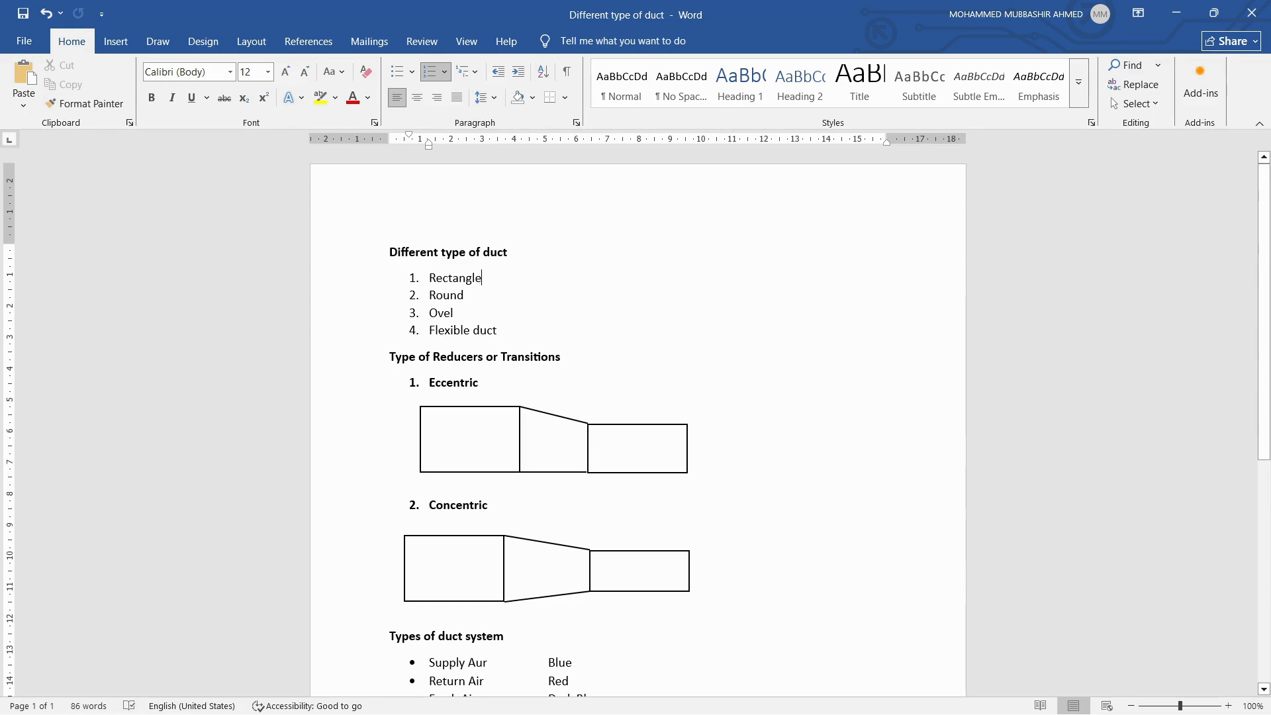
left_click_drag(429, 278, 488, 278)
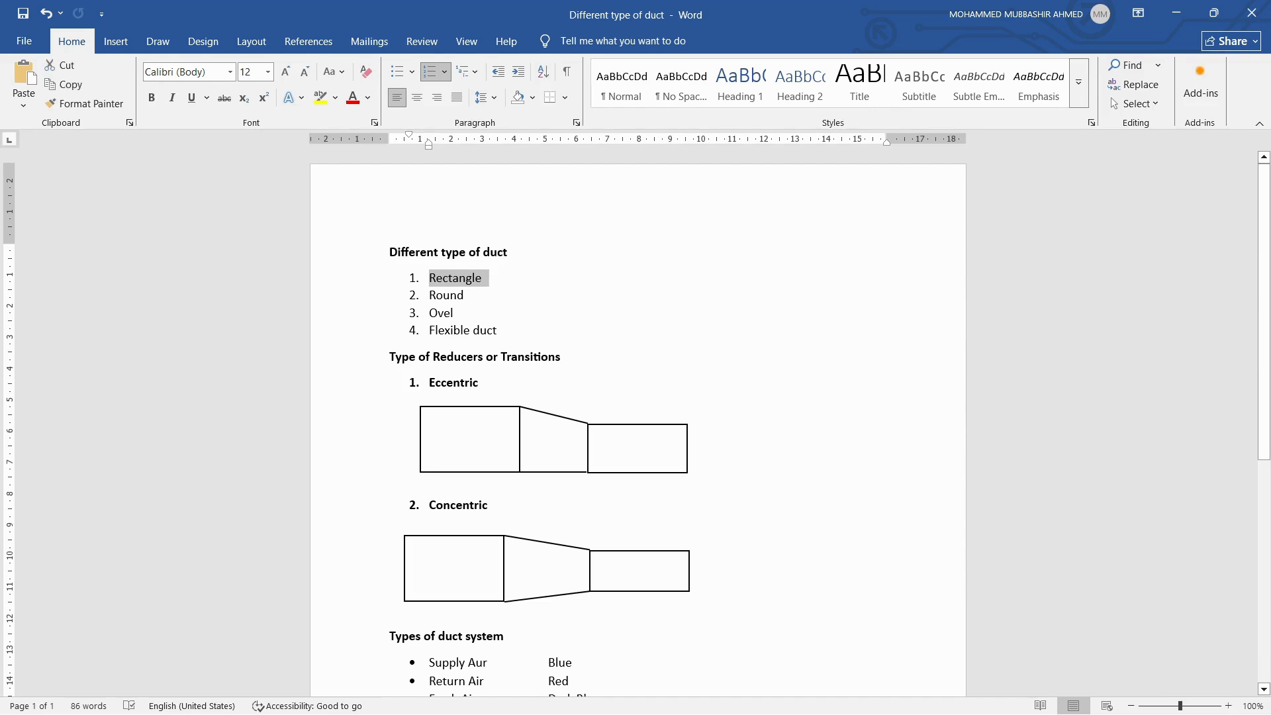
left_click(455, 313)
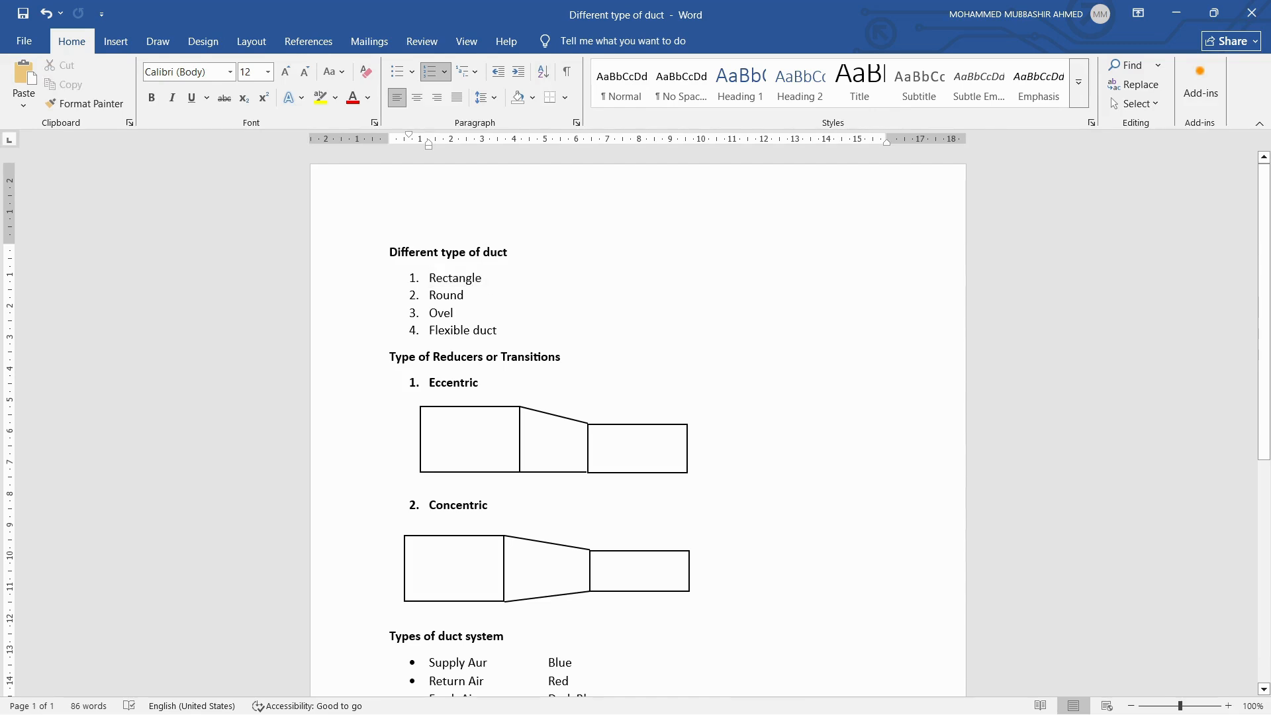
left_click_drag(430, 295, 461, 313)
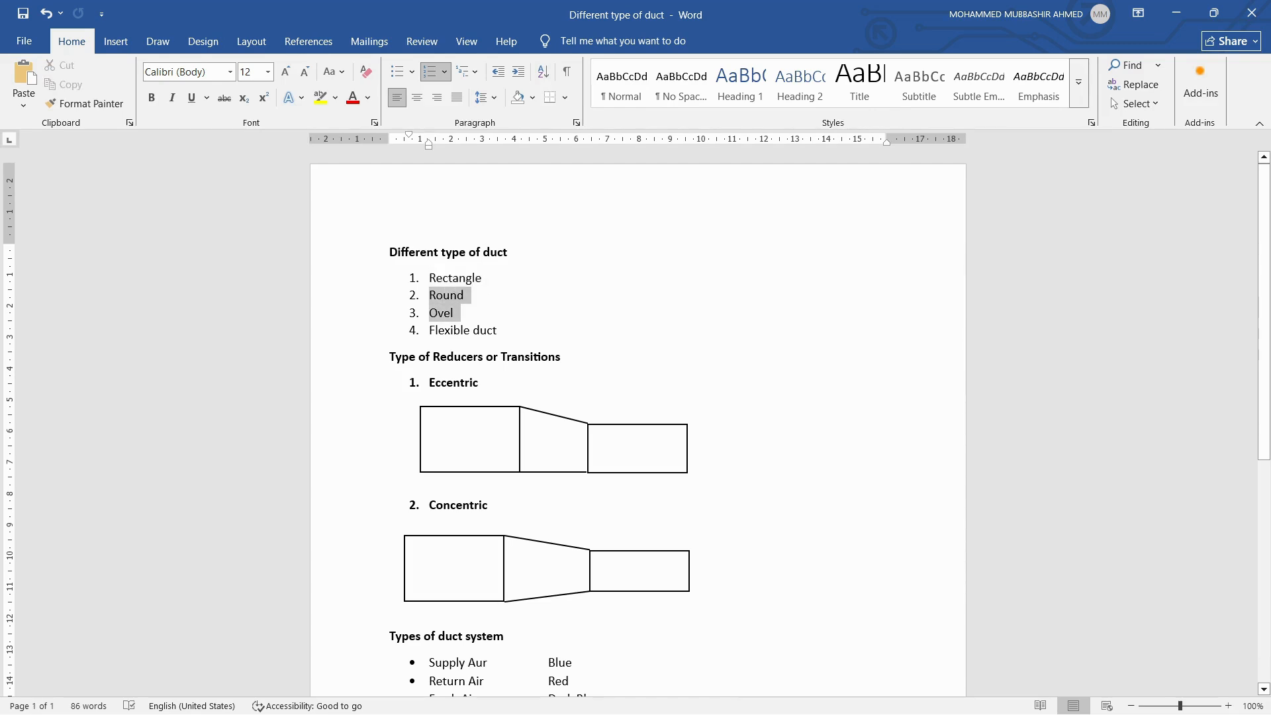
left_click(464, 317)
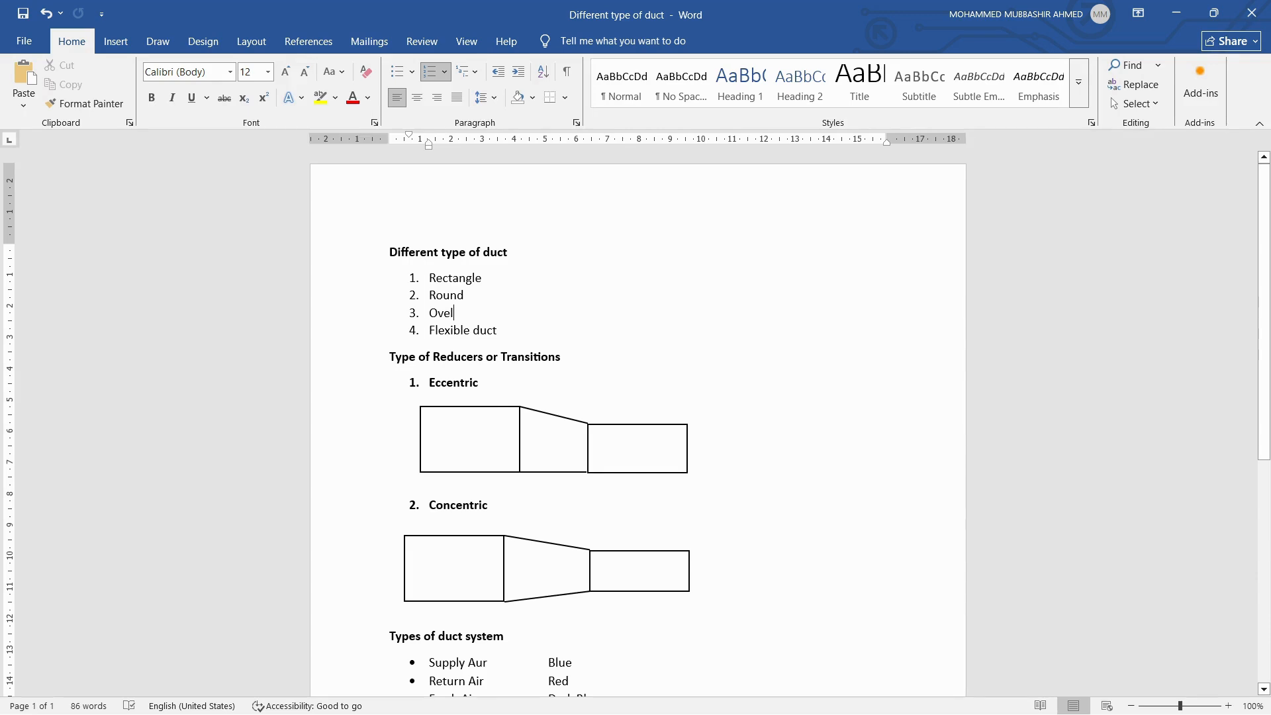
scroll(638, 424, "down", 1)
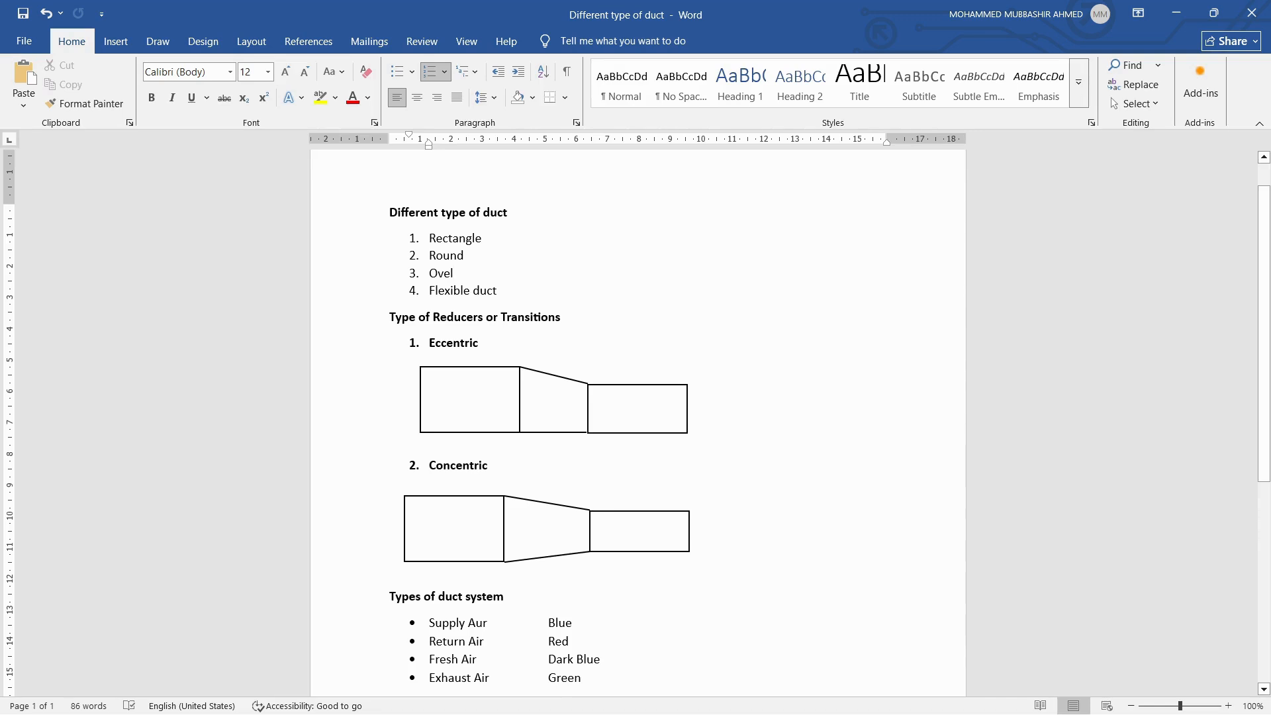
scroll(488, 376, "down", 3)
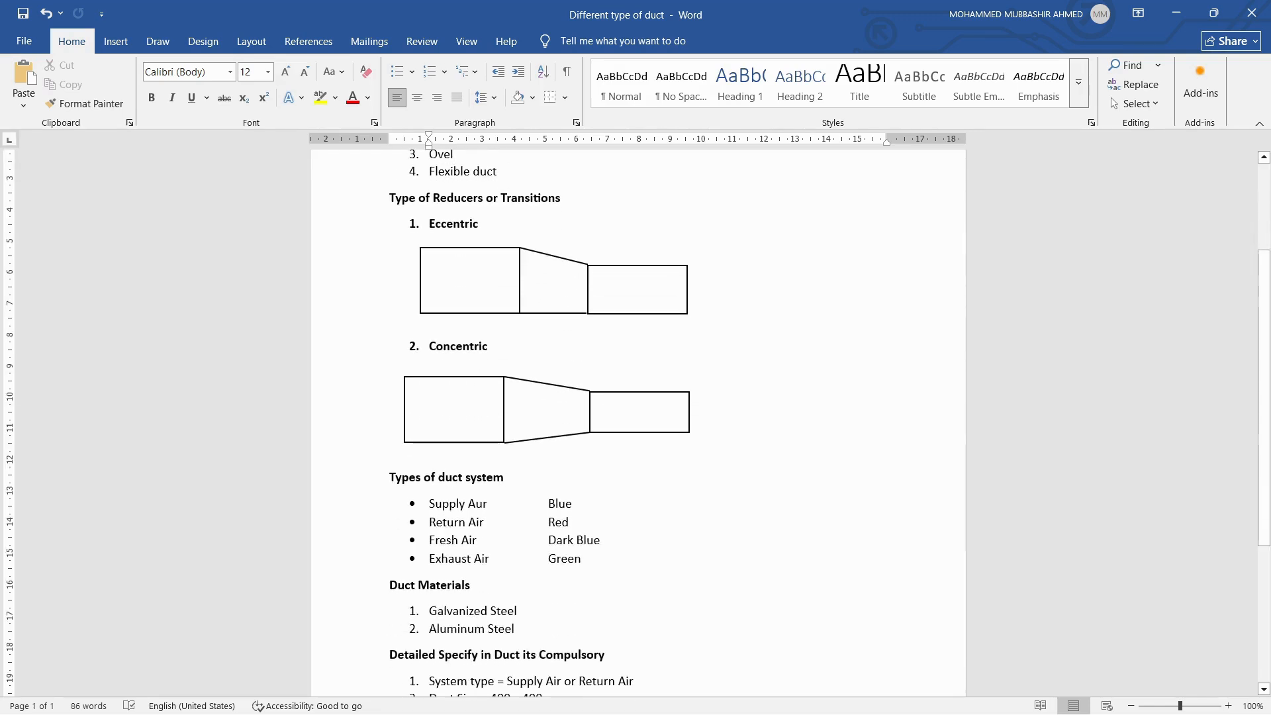
left_click(429, 294)
scroll(638, 424, "down", 1)
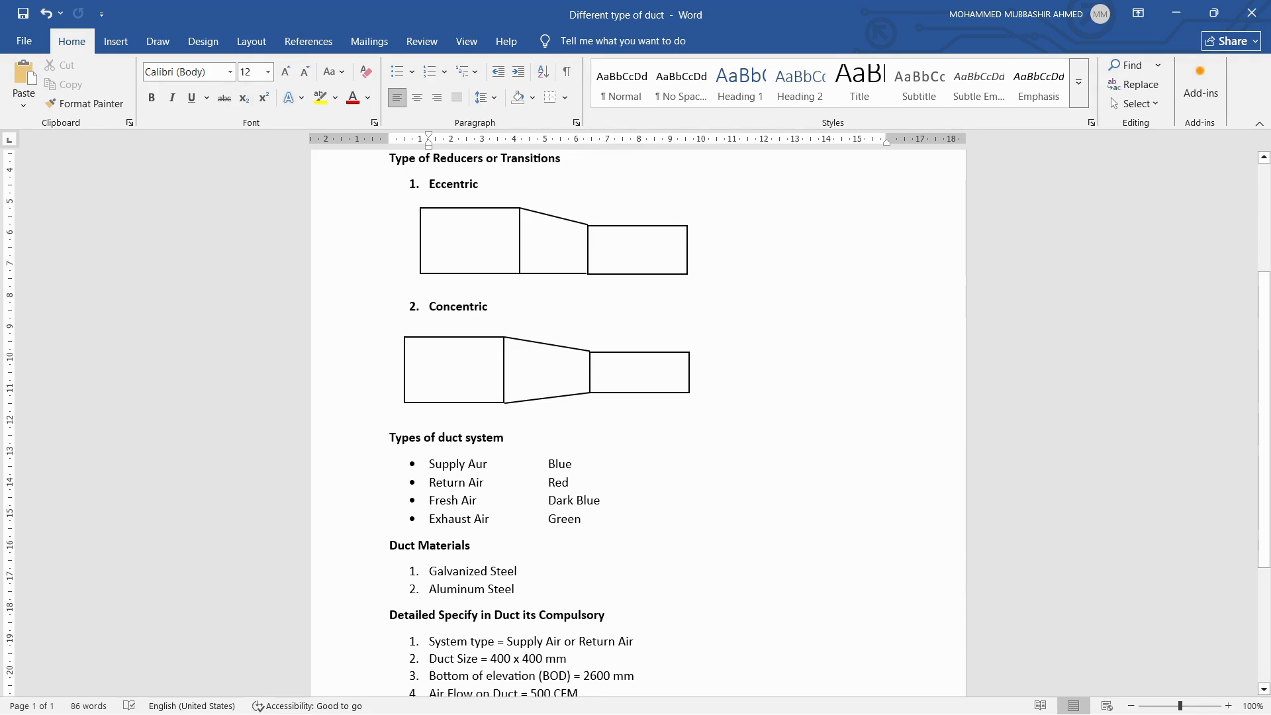
Step: Correct the misspelled first entry under Types of duct system so it reads "Supply Air"
left_click(484, 464)
key("BackSpace")
type("i")
key("ctrl+shift+Right")
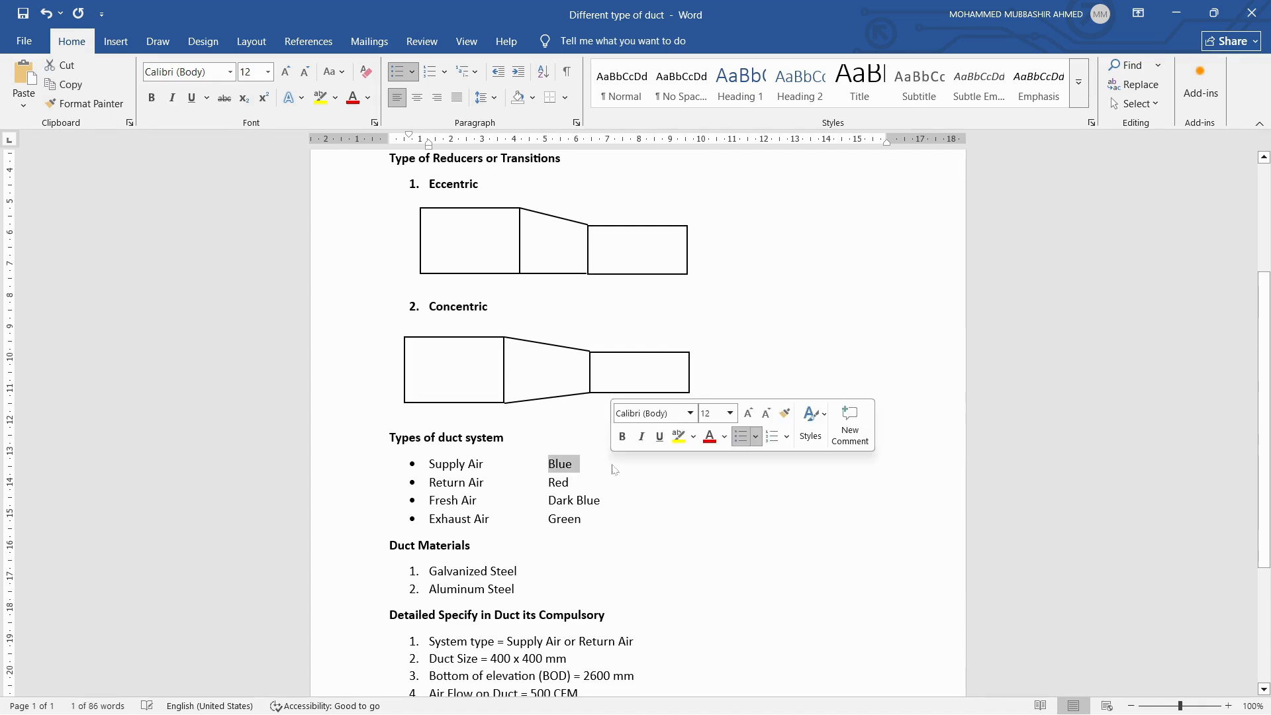
left_click(592, 468)
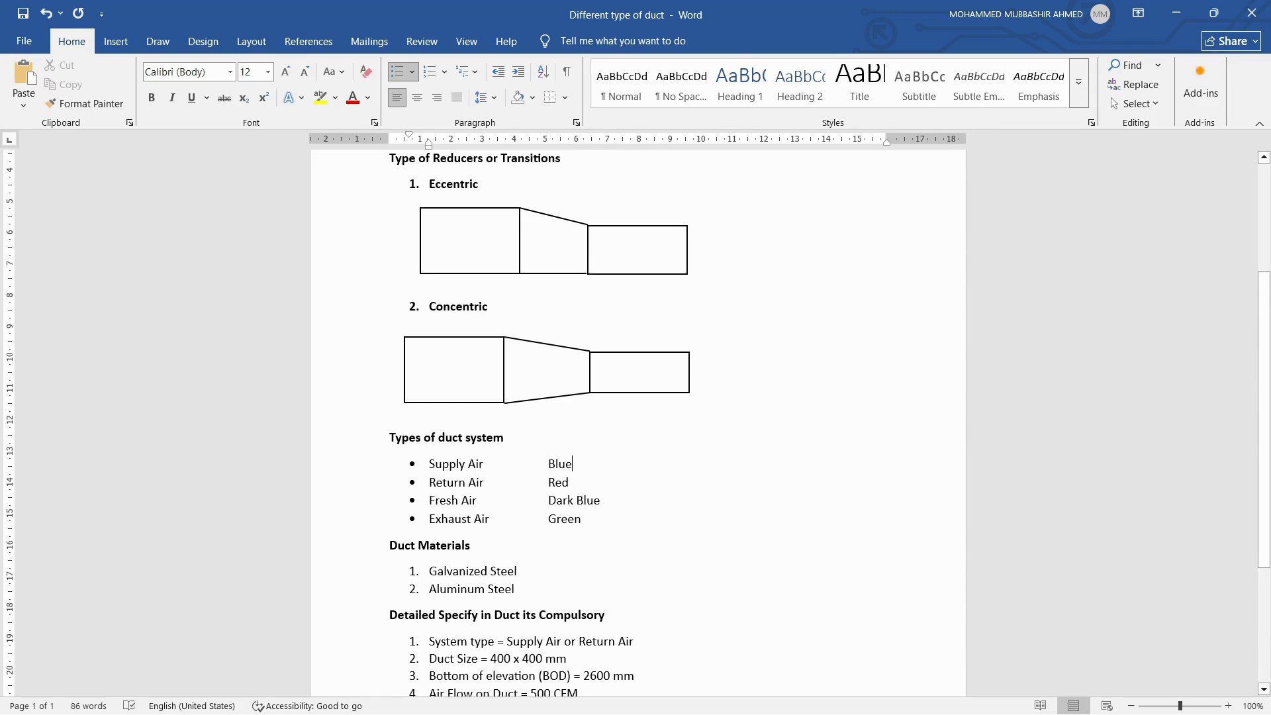
Step: Examine the Galvanized Steel and Aluminum Steel entries under Duct Materials and compare them with the Flexible duct type
scroll(636, 424, "down", 2)
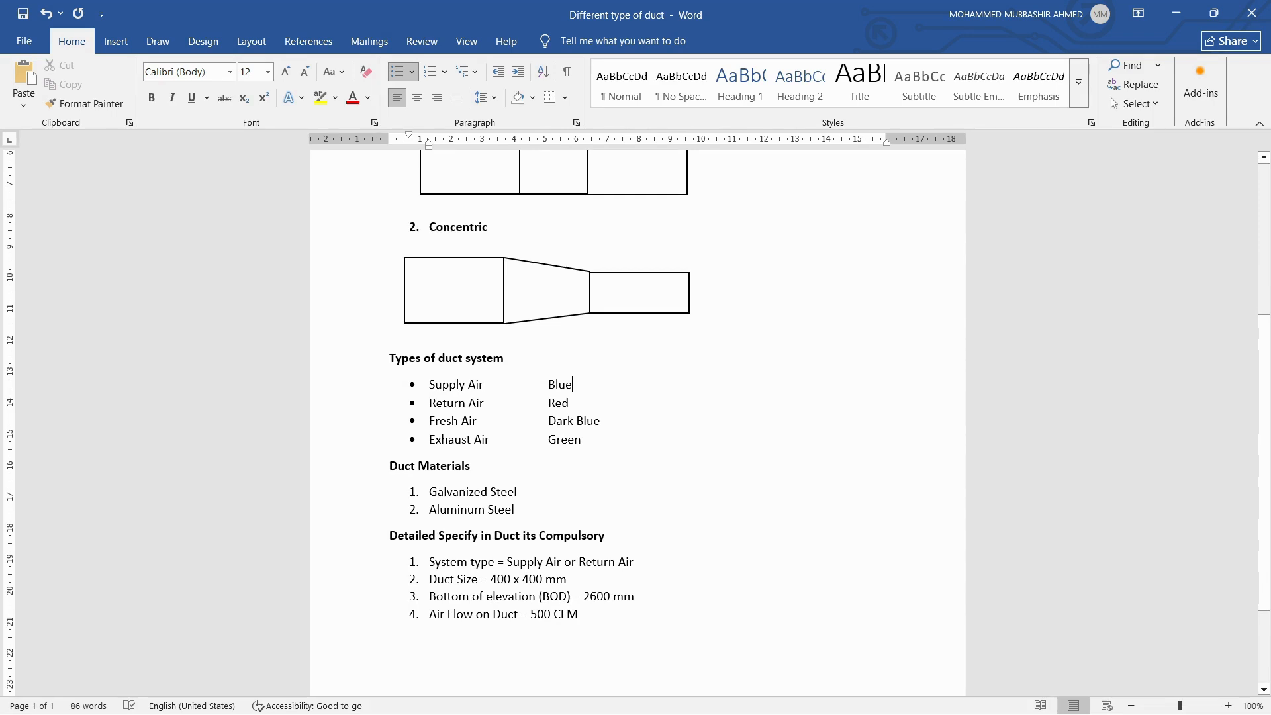
left_click_drag(429, 492, 539, 493)
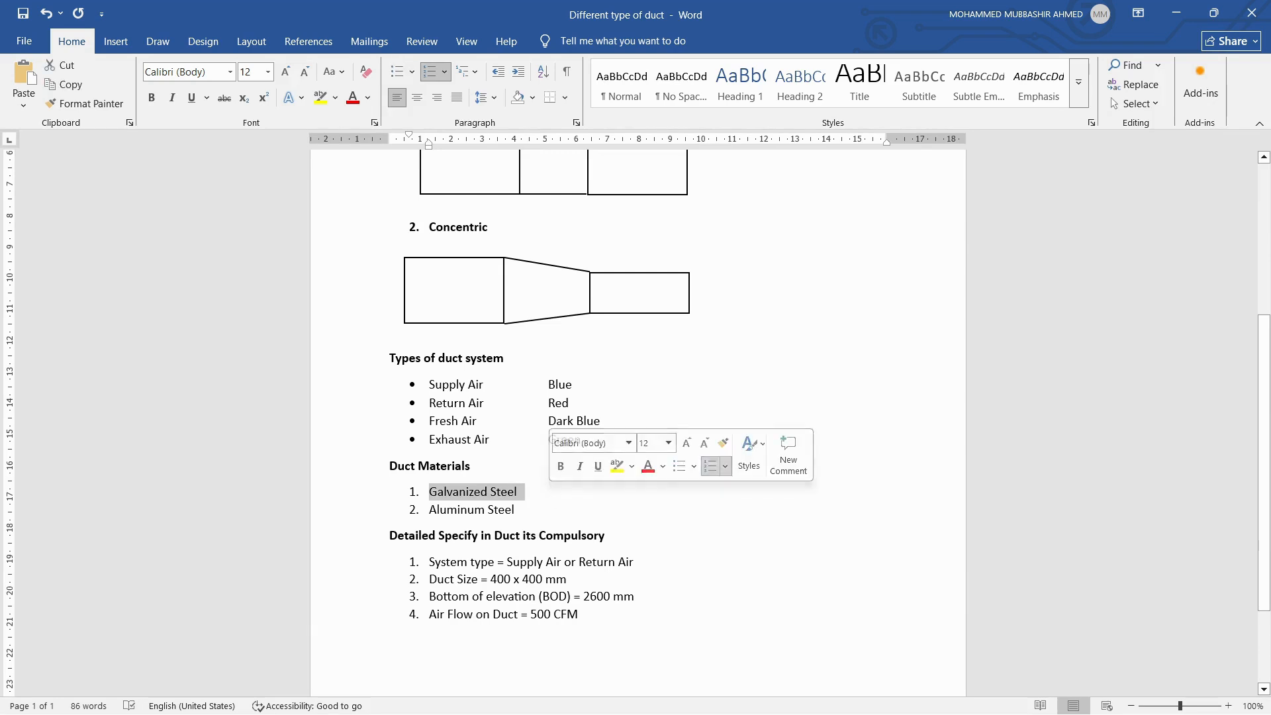
left_click_drag(429, 511, 534, 514)
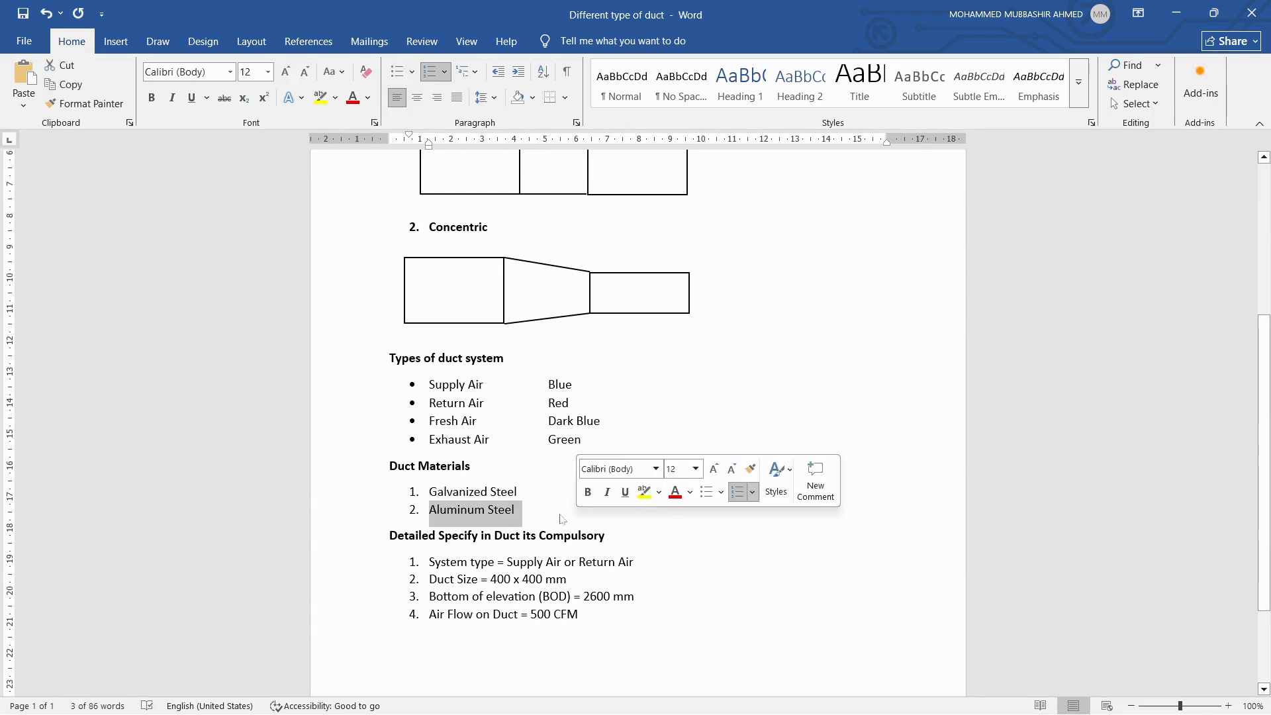
left_click(526, 513)
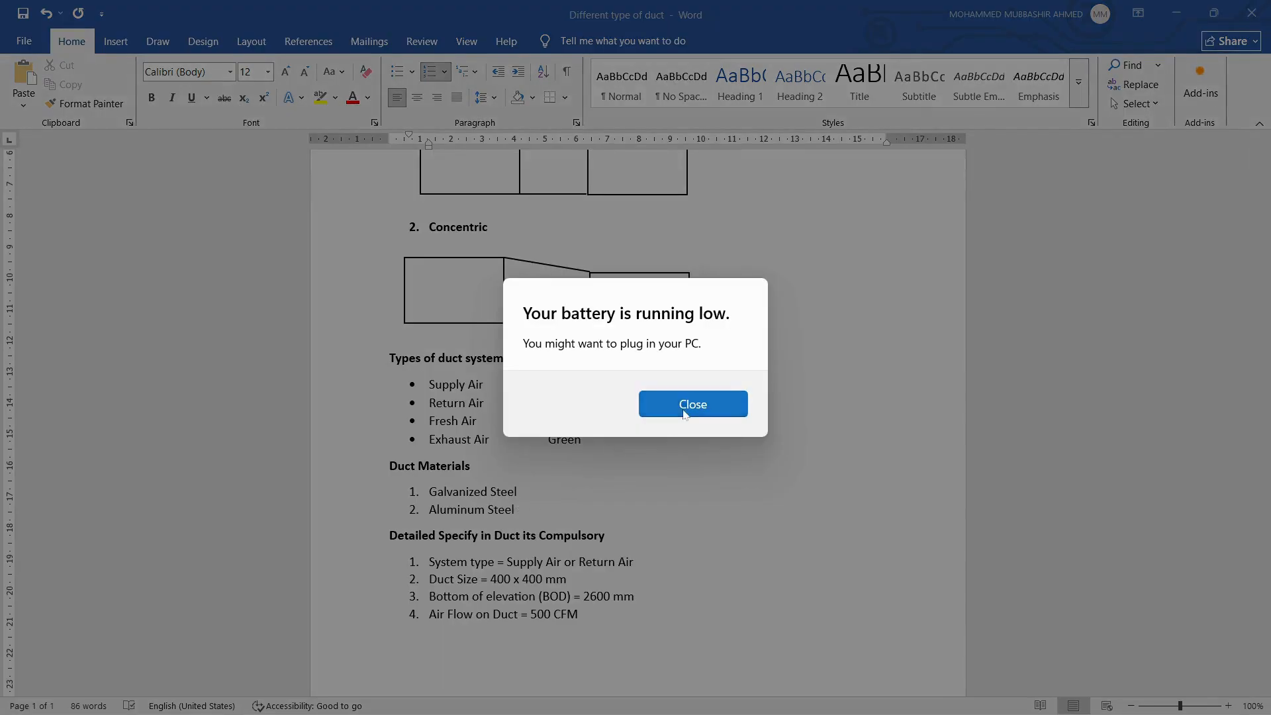
left_click(682, 411)
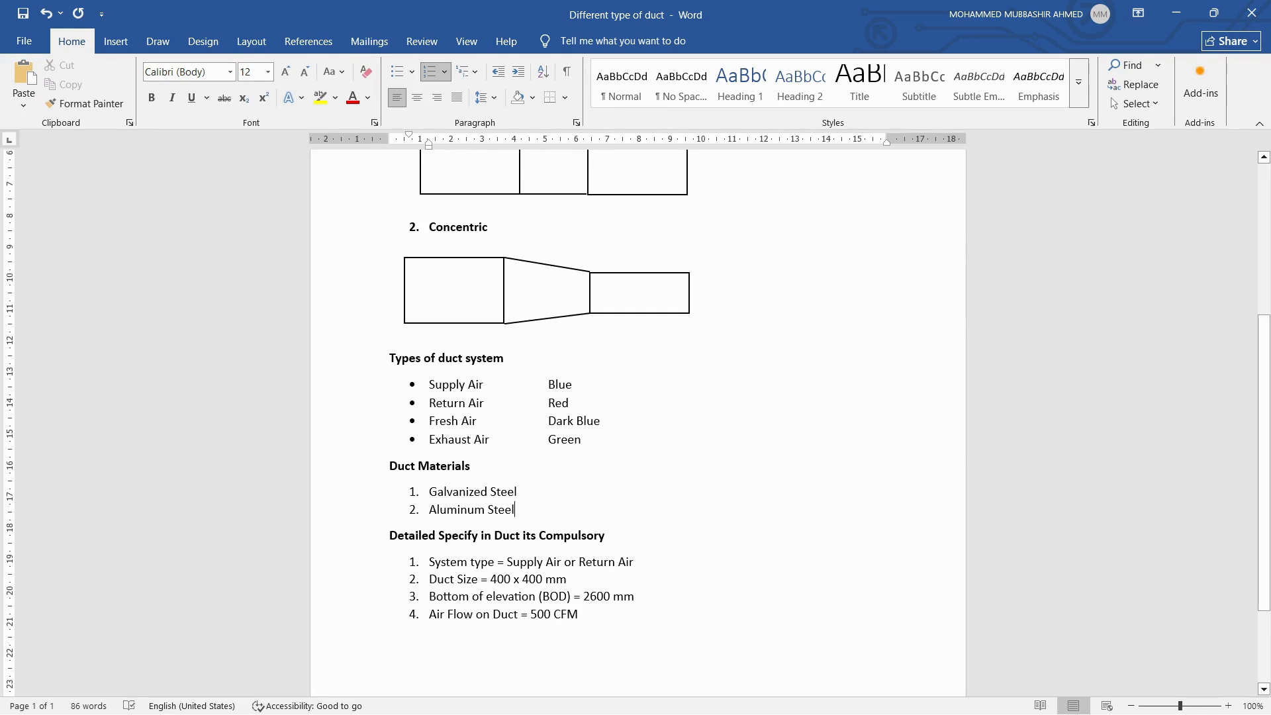
left_click(518, 492)
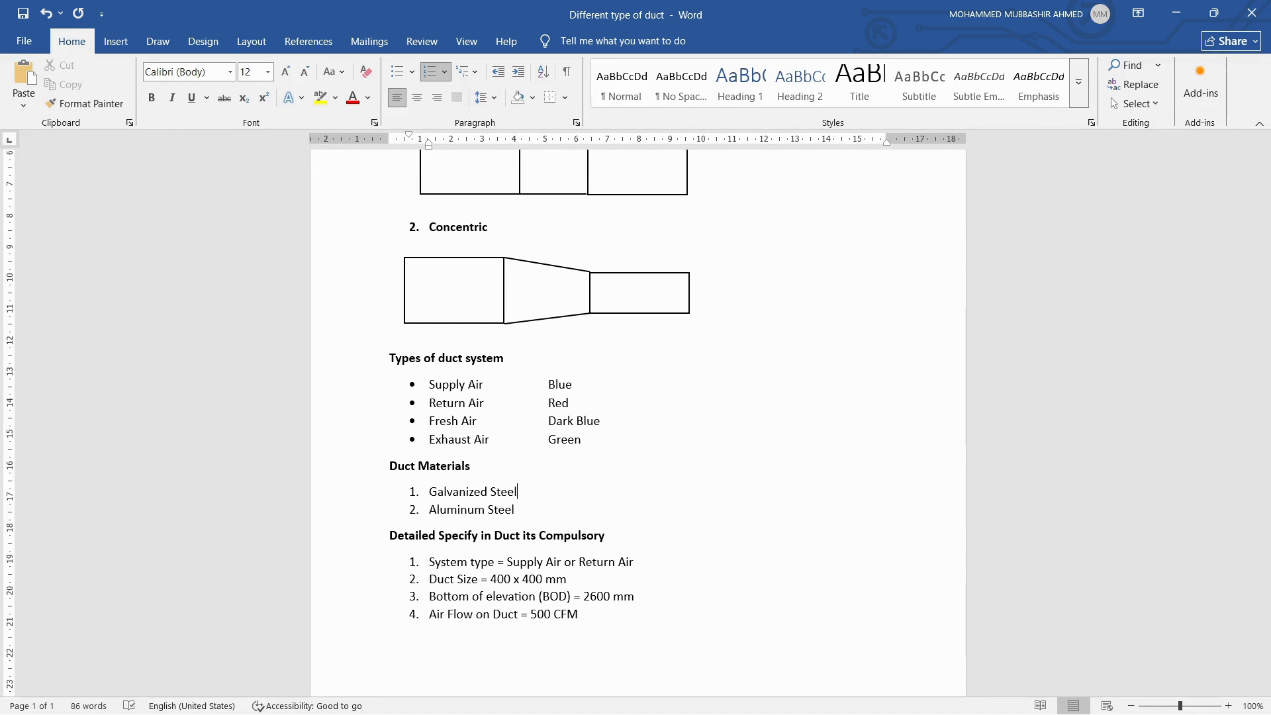
mouse_move(430, 492)
left_mouse_down()
mouse_move(544, 494)
mouse_move(429, 510)
left_mouse_up()
left_click(523, 509)
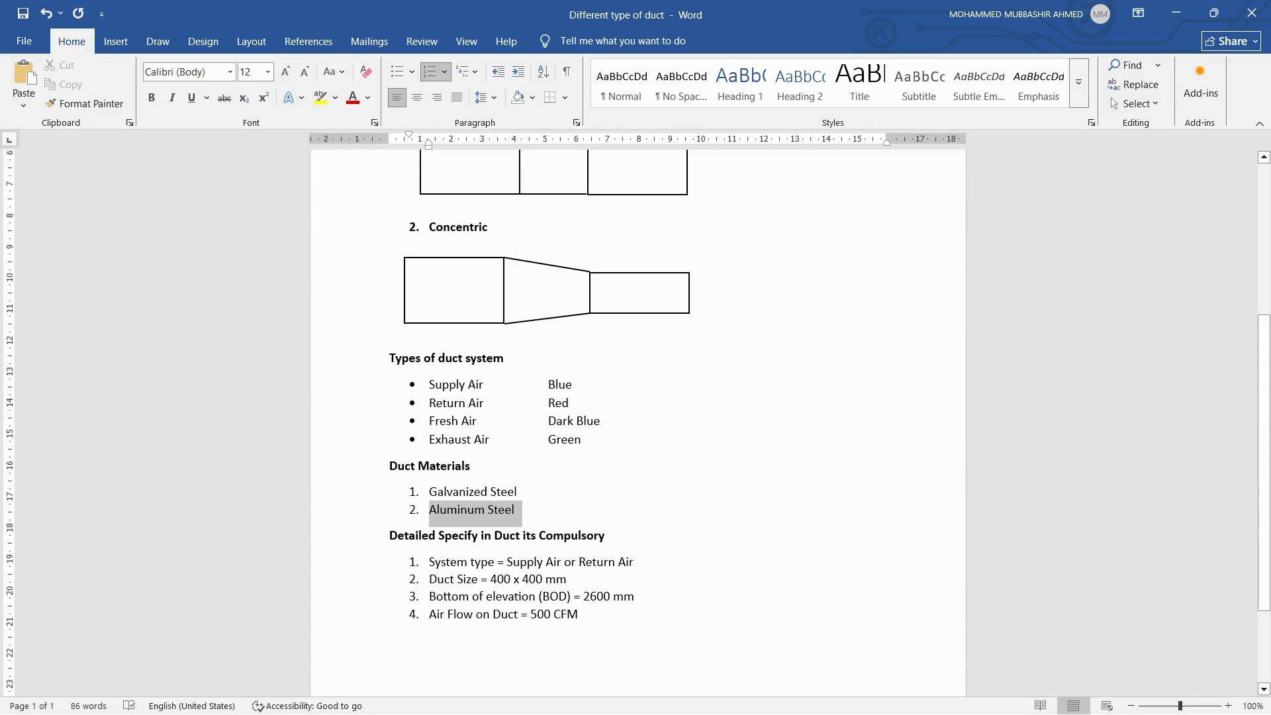
left_click_drag(429, 510, 521, 510)
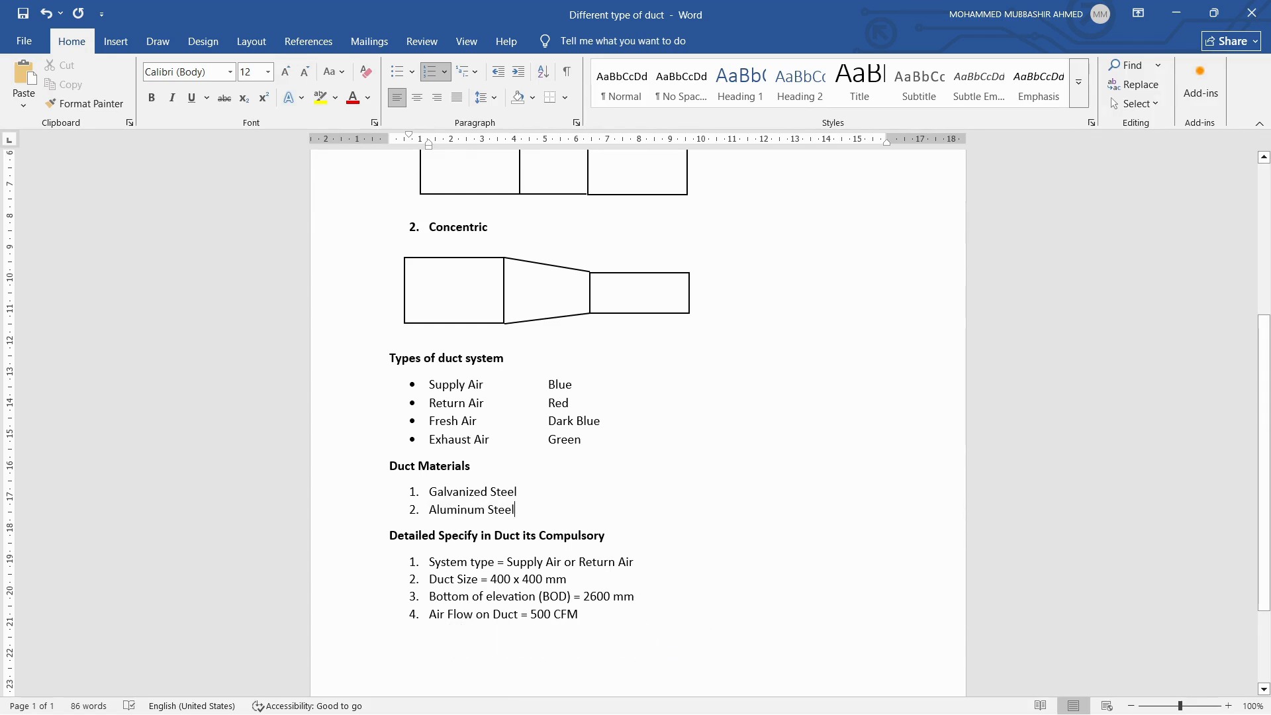
scroll(446, 440, "up", 5)
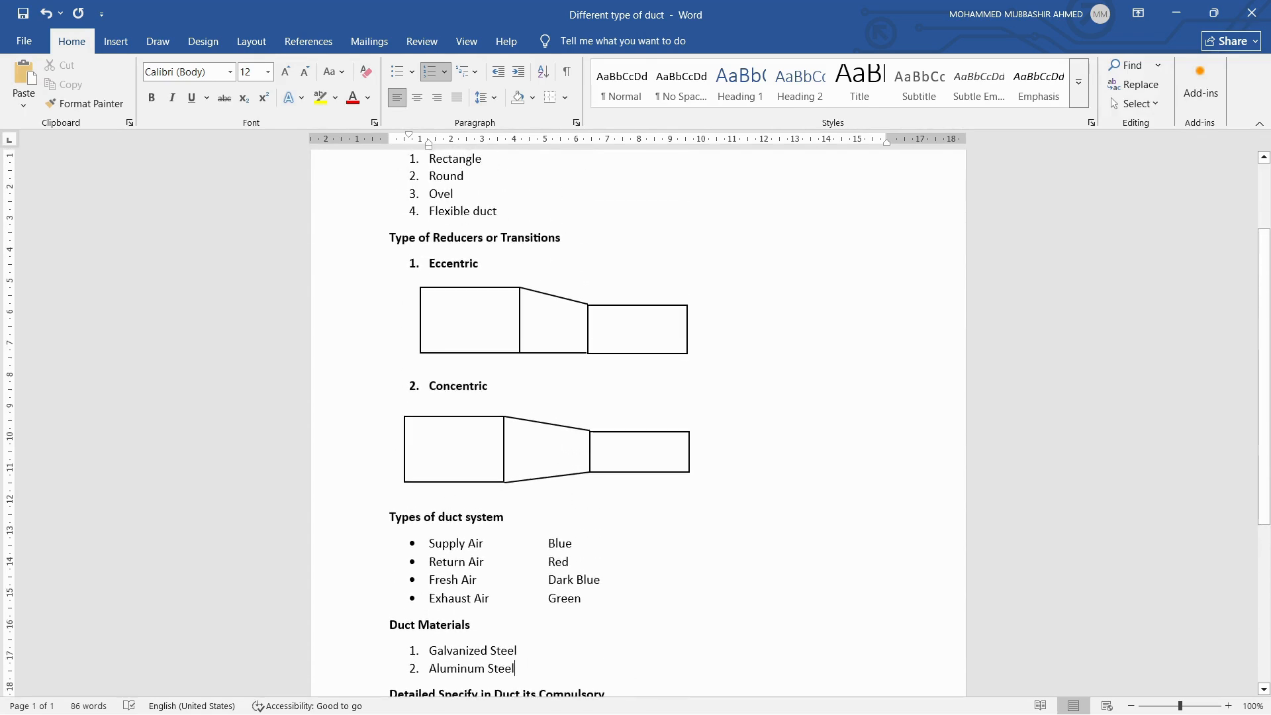
left_click_drag(429, 210, 504, 211)
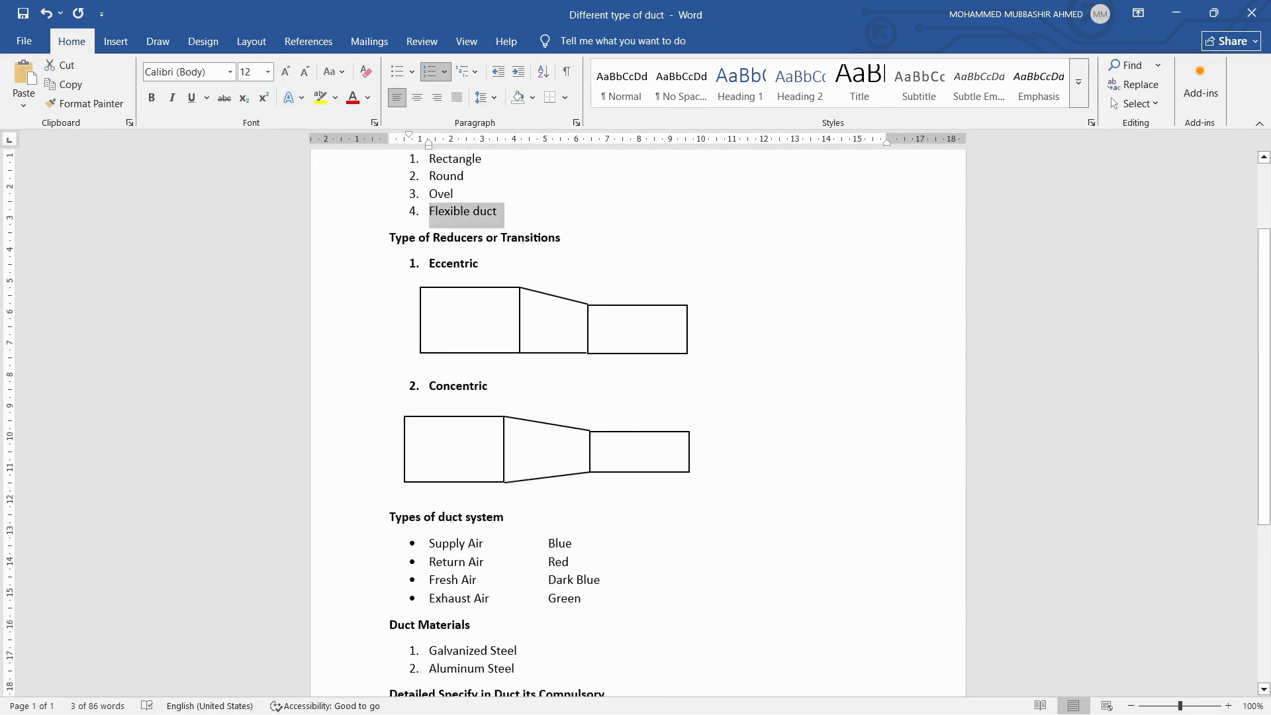
left_click_drag(429, 669, 522, 668)
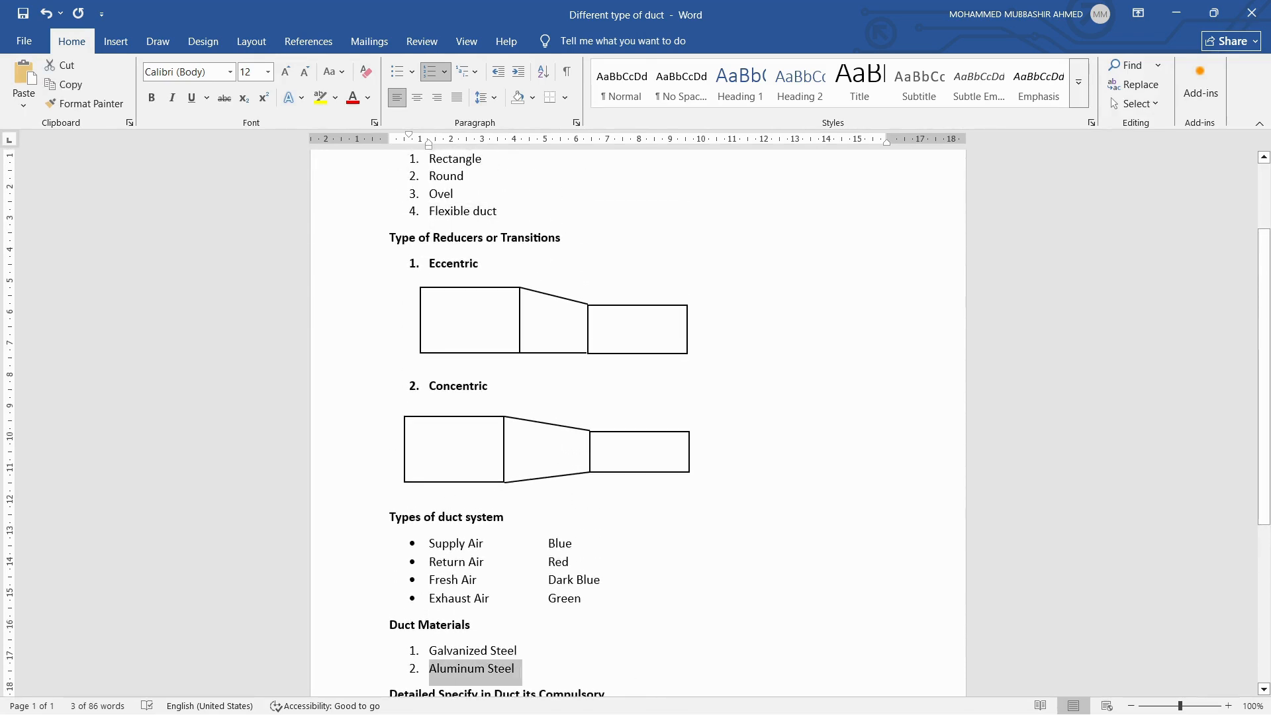
left_click(519, 669)
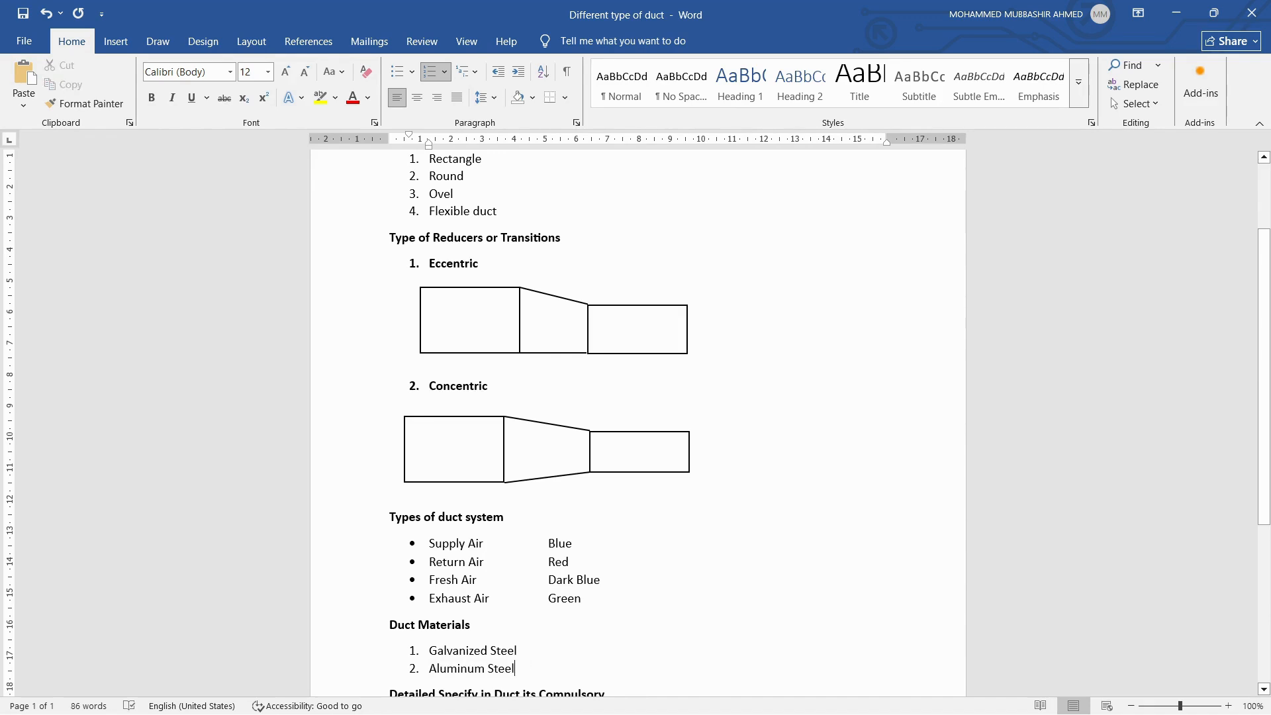
Step: Read the compulsory duct details on system type, size, bottom elevation and air flow, and recheck the duct system types
scroll(636, 424, "down", 2)
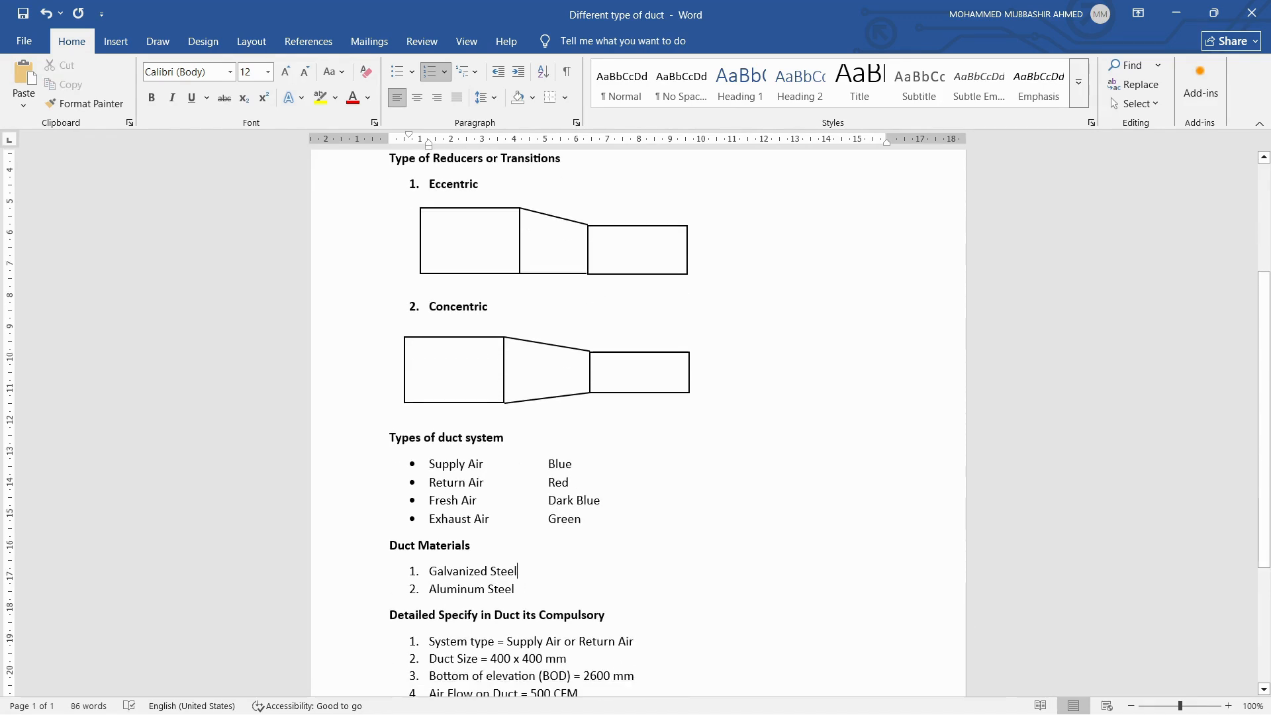
scroll(635, 424, "down", 2)
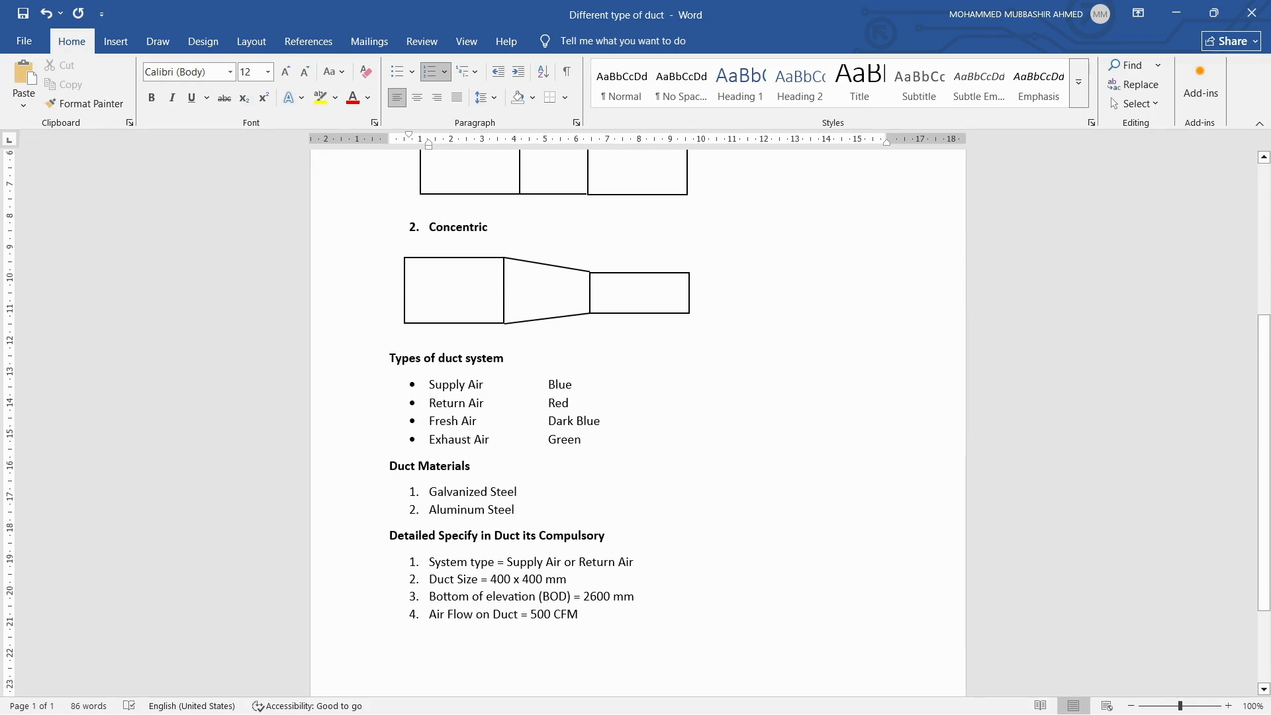
scroll(636, 423, "down", 1)
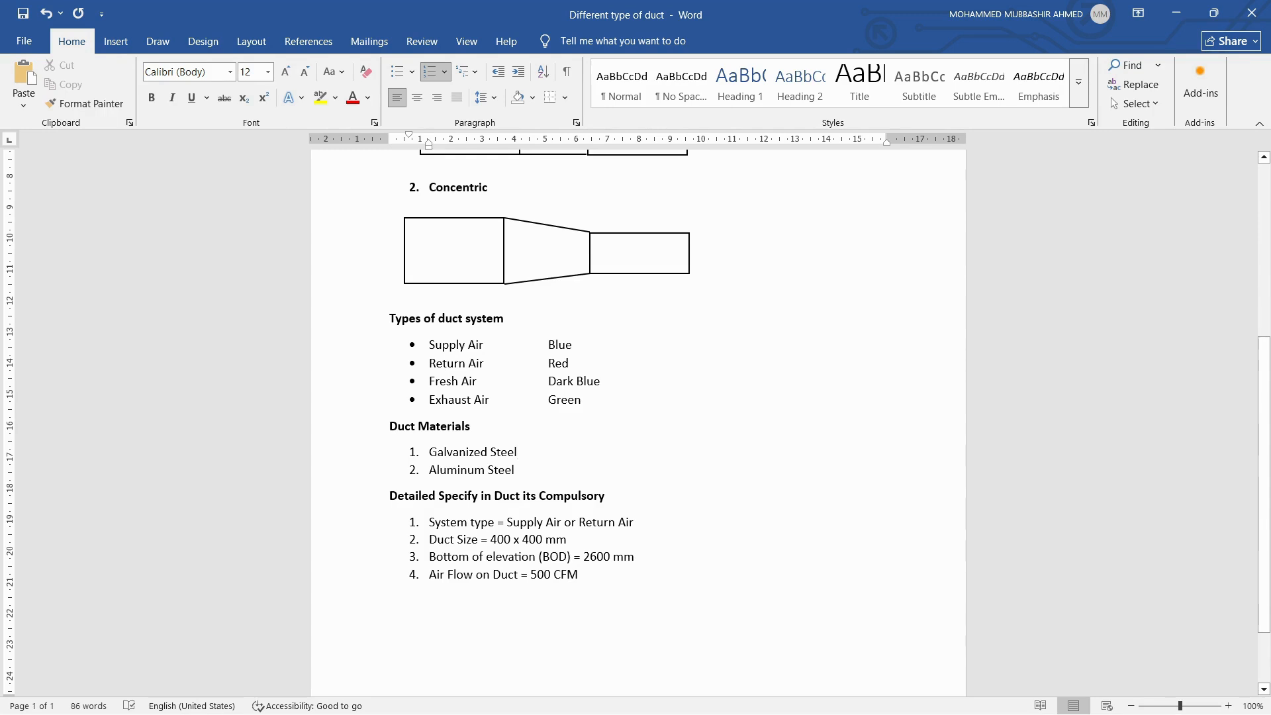
scroll(439, 358, "up", 5)
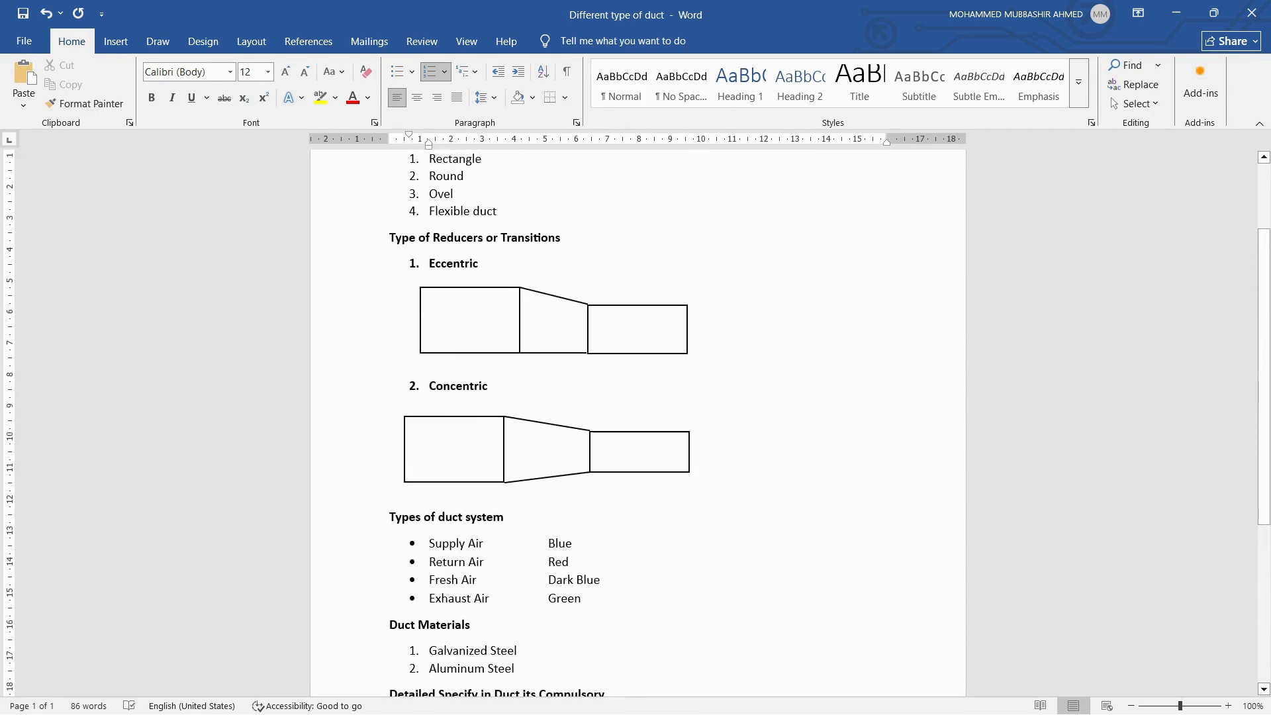
left_click(462, 599)
scroll(462, 598, "down", 5)
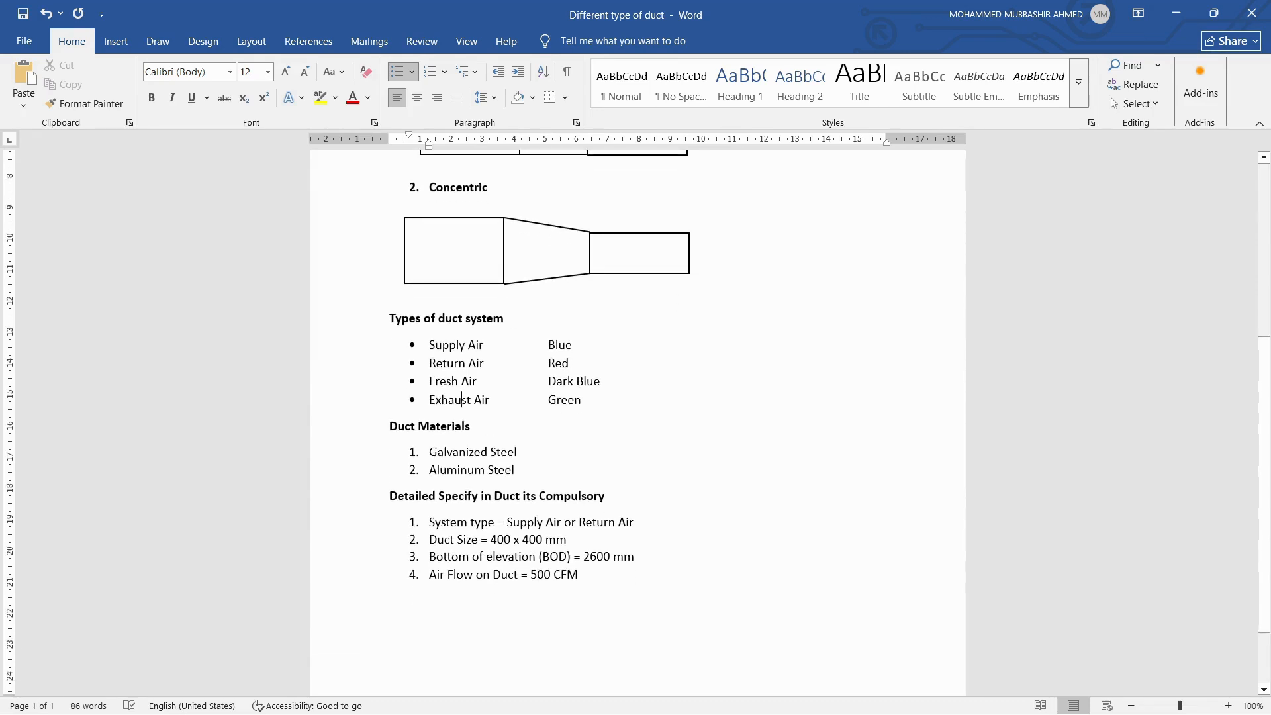
Step: Reread the document from the compulsory duct details back through the duct types, reducer drawings and duct system types
left_click(521, 522)
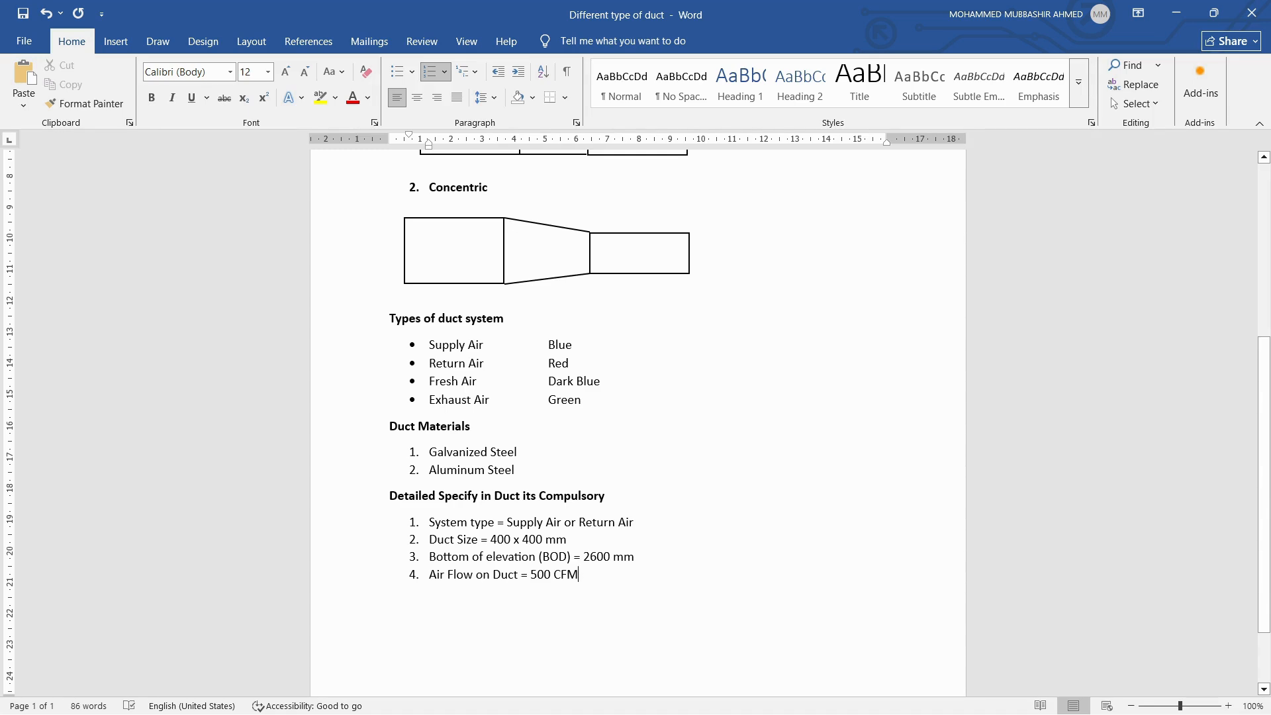
scroll(593, 586, "up", 6)
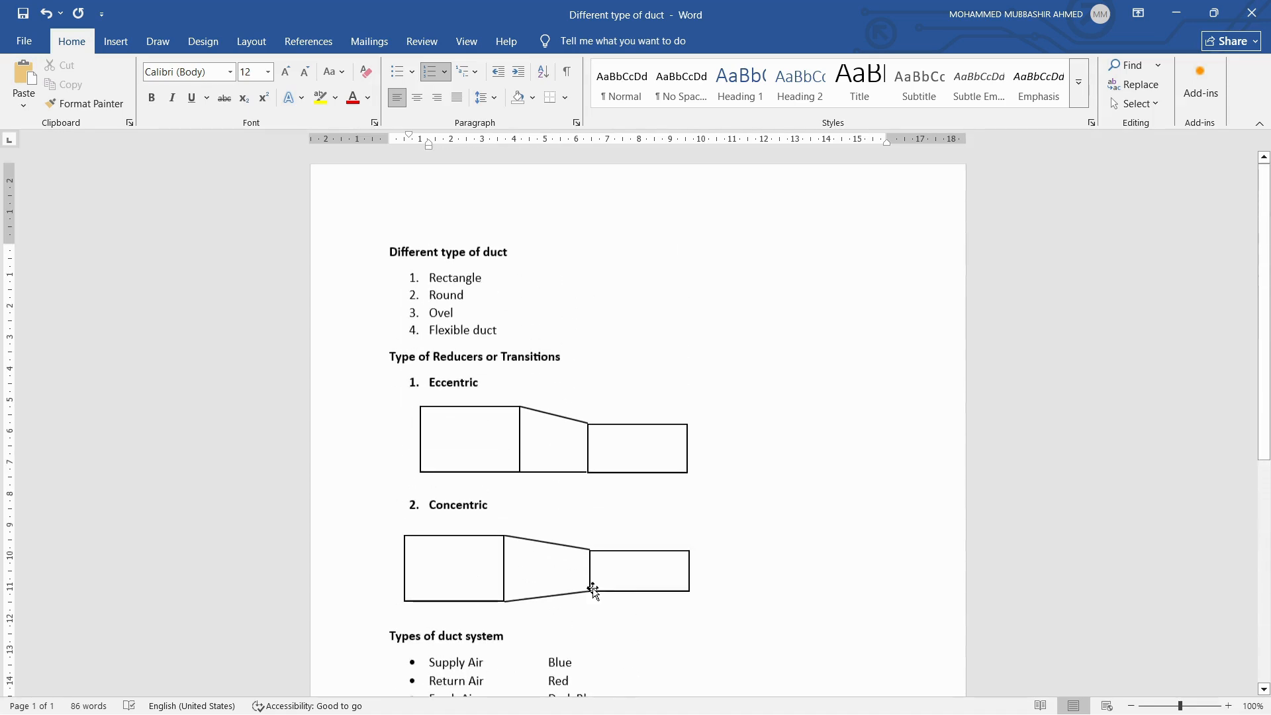
scroll(593, 586, "down", 8)
scroll(592, 586, "up", 4)
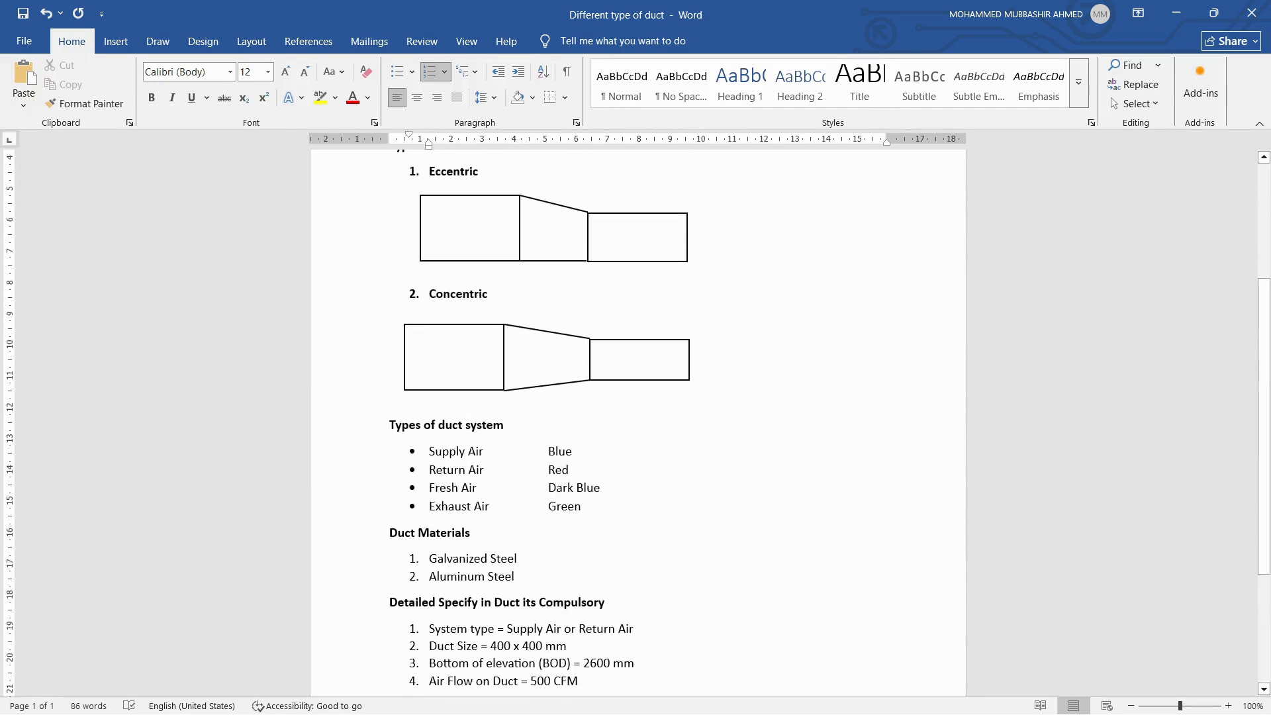
scroll(582, 556, "up", 4)
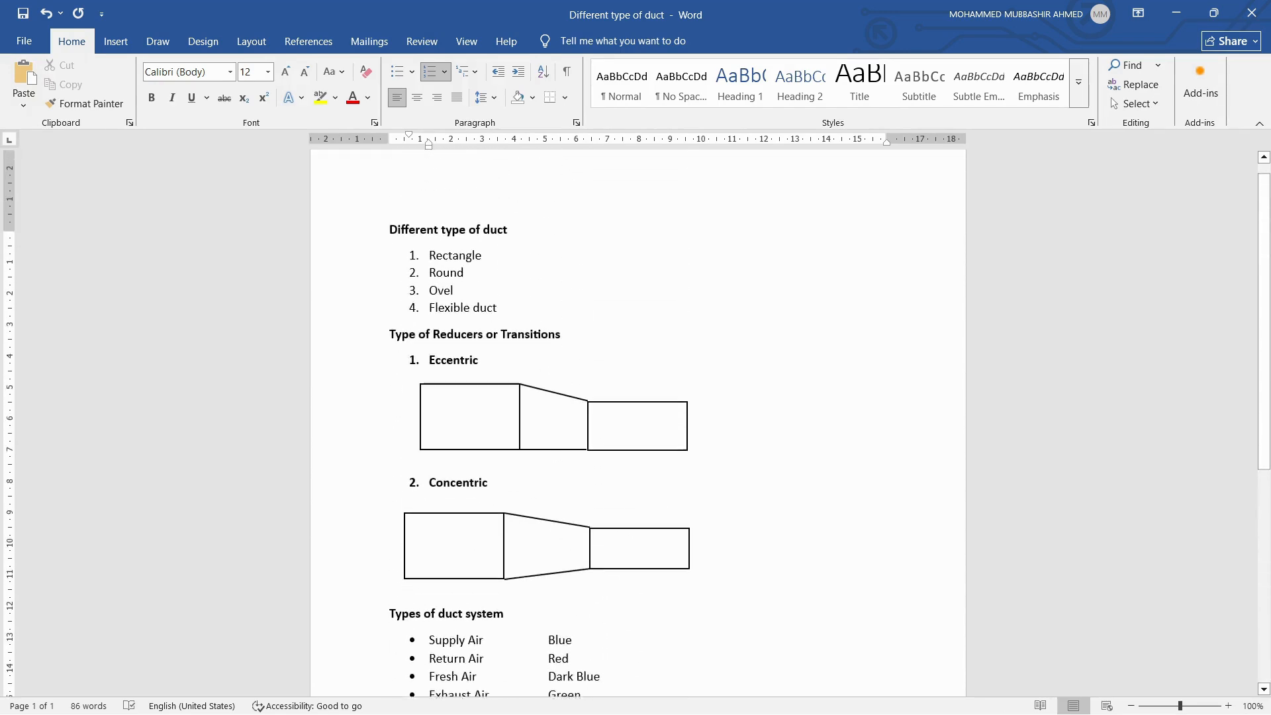
scroll(582, 556, "down", 8)
Step: Switch to AutoCAD, where the HAP Calculation floor plan is open
key("alt+Tab")
key("alt+Tab")
key("alt+Tab")
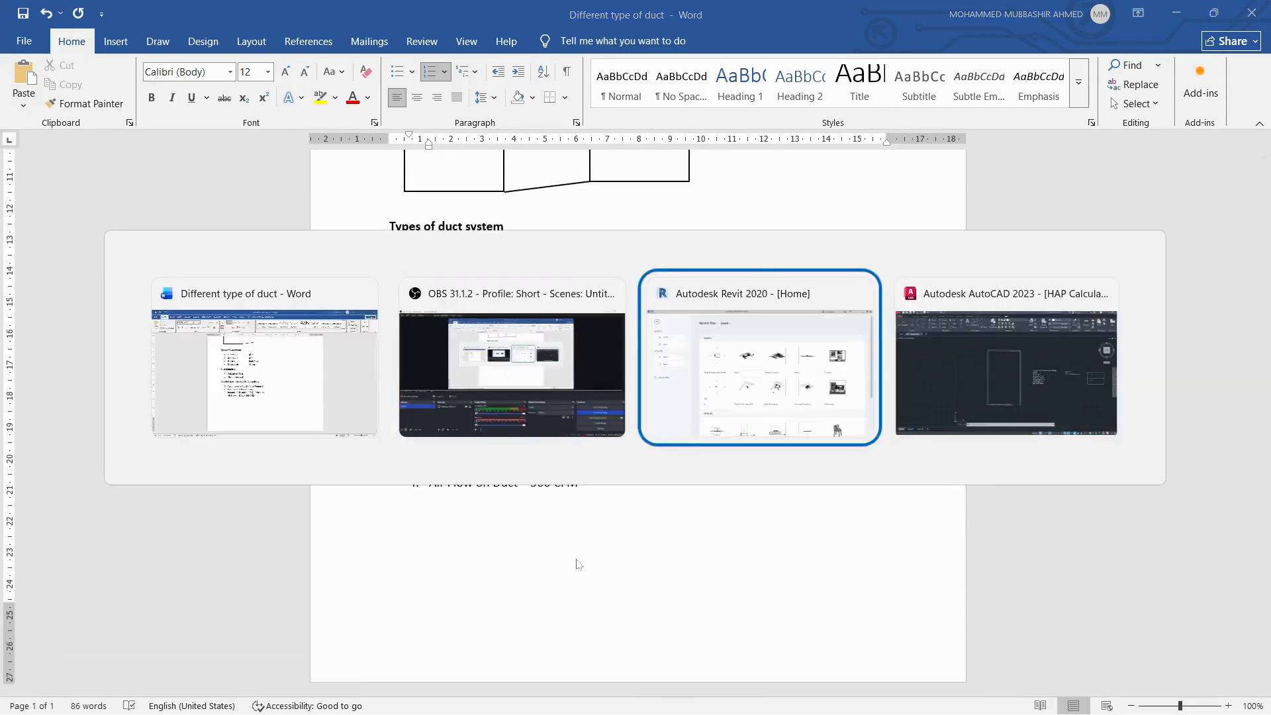
scroll(548, 424, "down", 4)
scroll(548, 423, "up", 6)
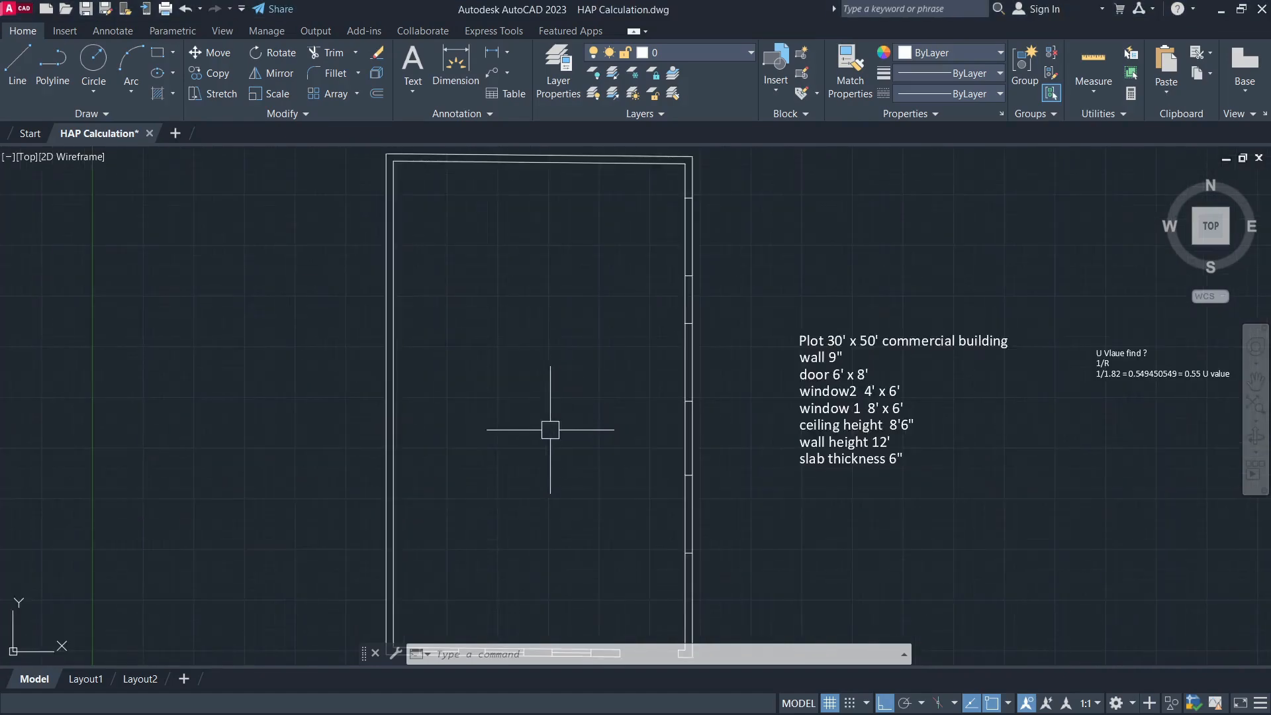
scroll(649, 381, "down", 3)
scroll(498, 257, "up", 2)
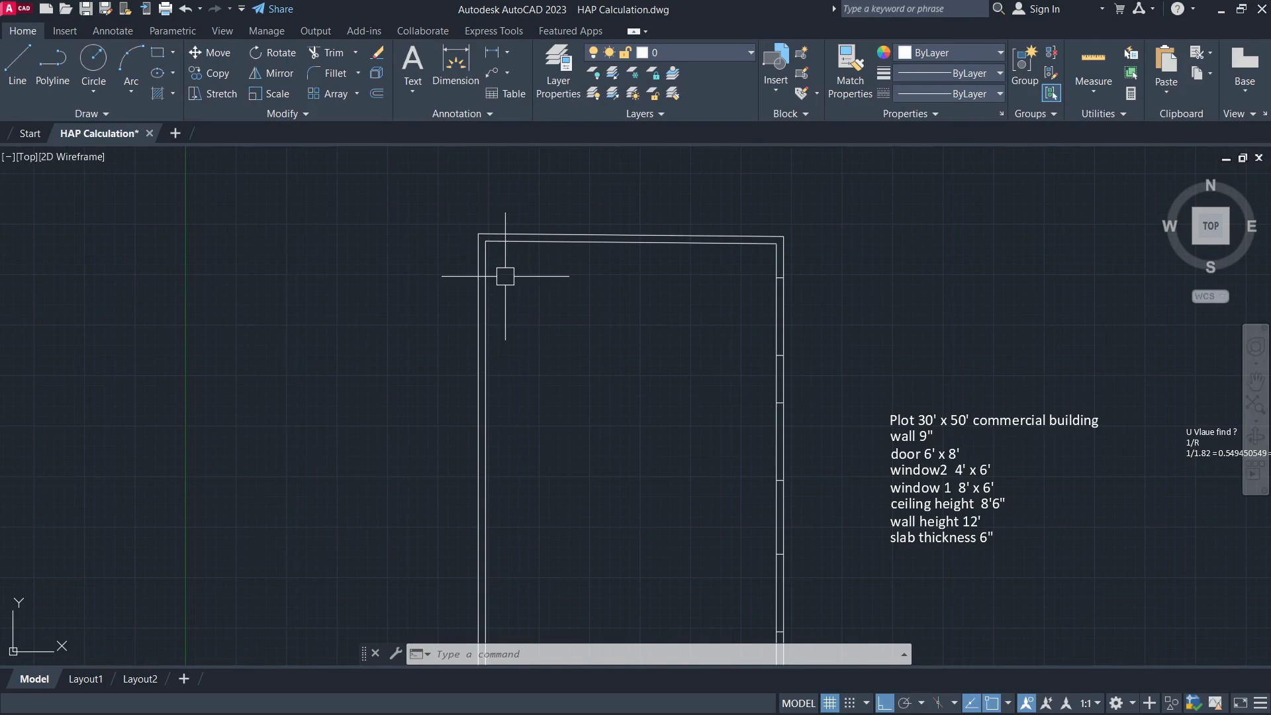
Step: Offset the inner faces of the floor plan's left and upper walls 10' into the room
type("o")
key("Return")
type("10'")
key("Return")
scroll(505, 277, "up", 2)
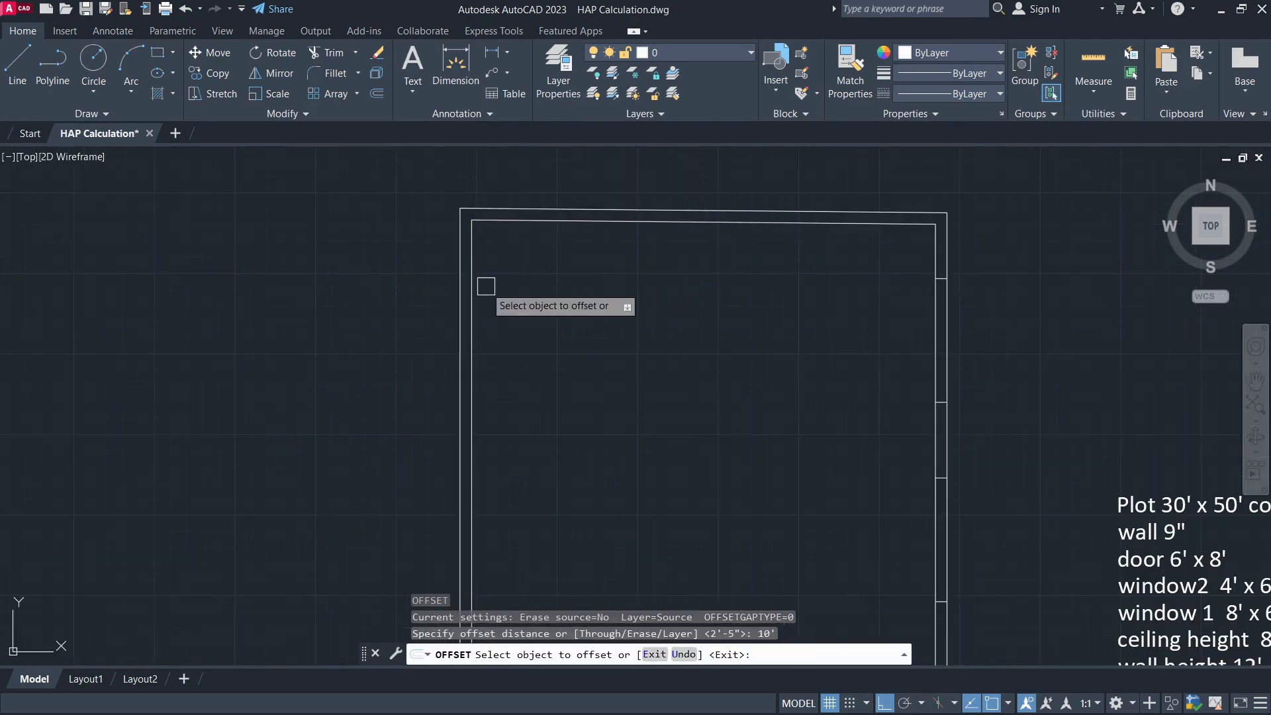
left_click(472, 285)
left_click(553, 288)
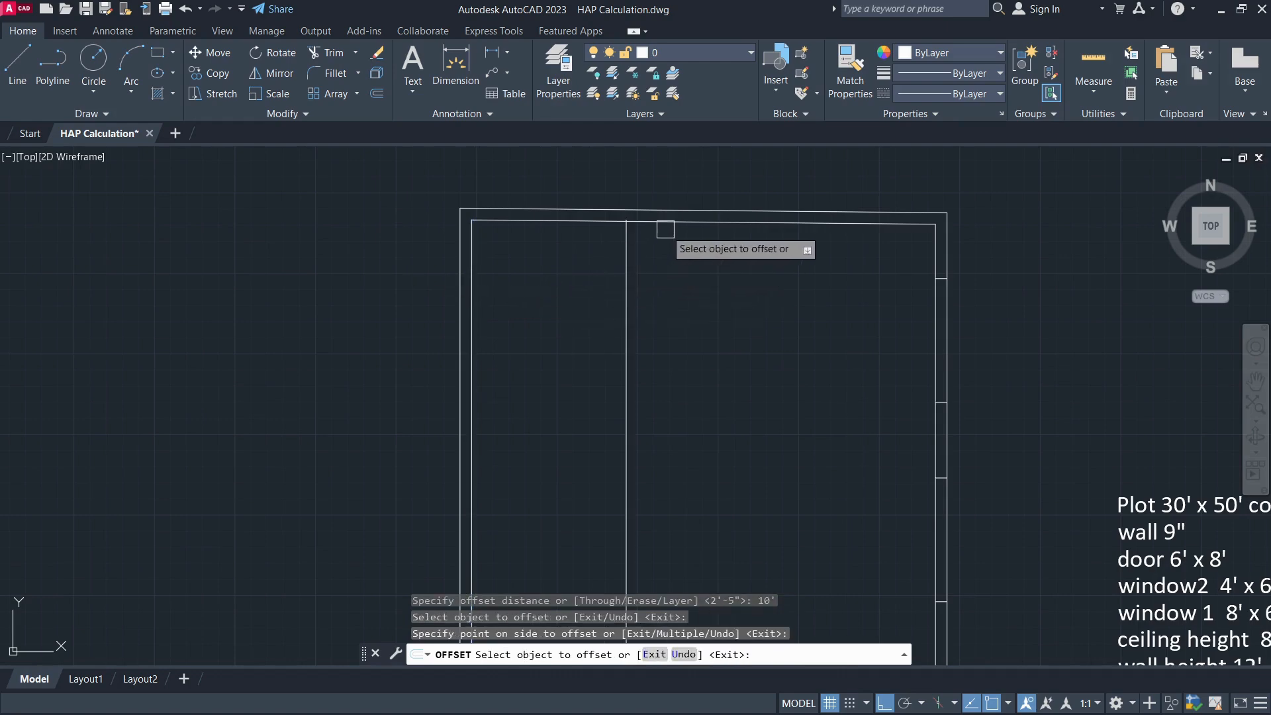
left_click(666, 225)
left_click(669, 286)
key("Return")
Step: Offset the two new partition lines 6" away from the upper-left corner room to give the partitions thickness
key("Return")
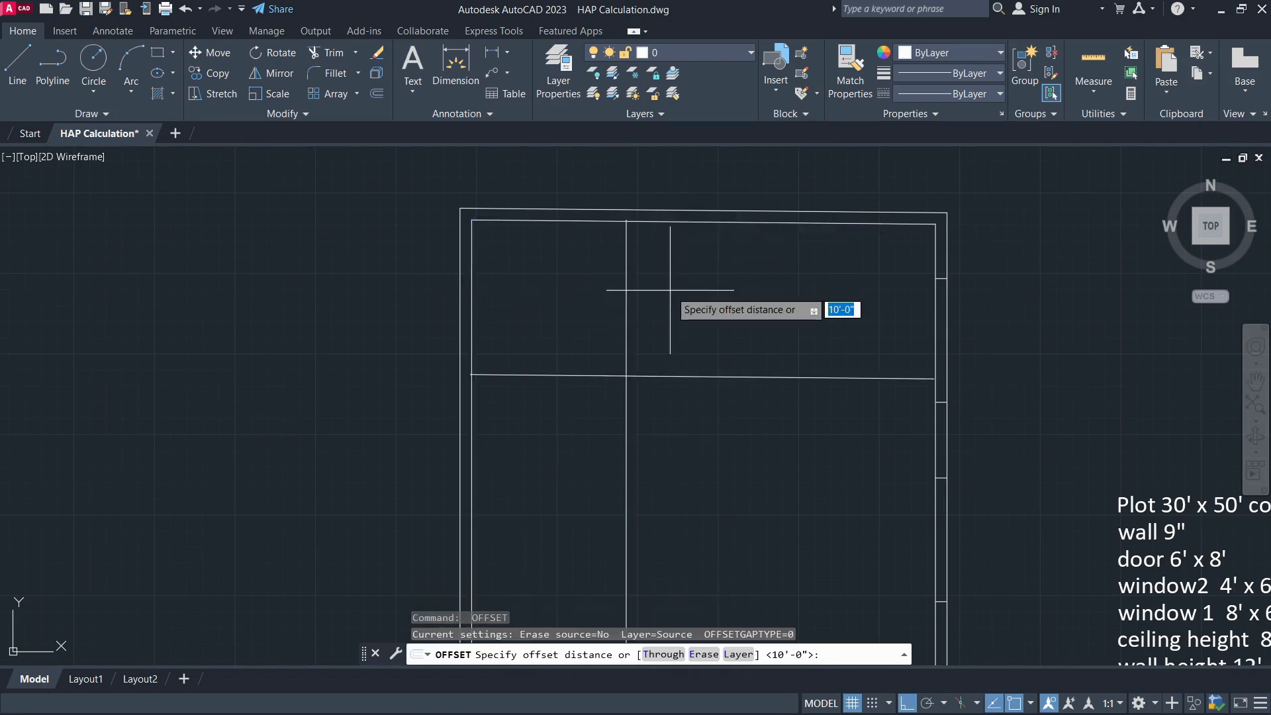
type("4")
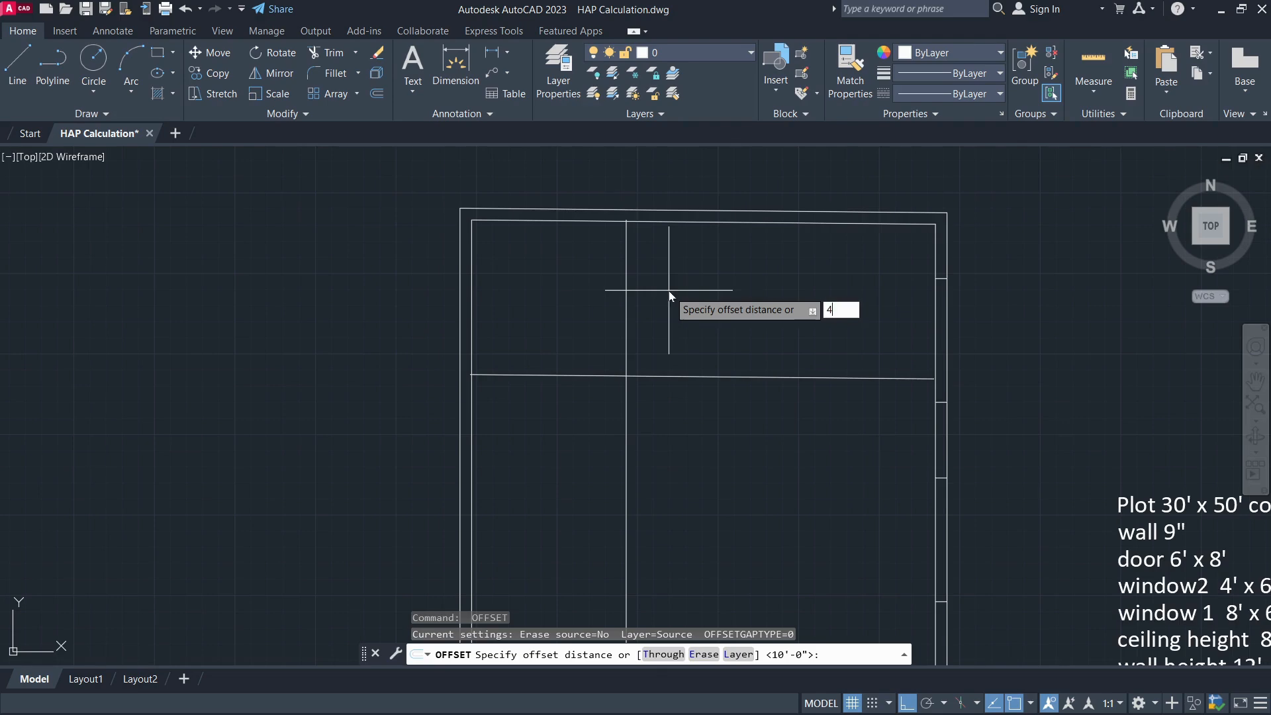
key("Return")
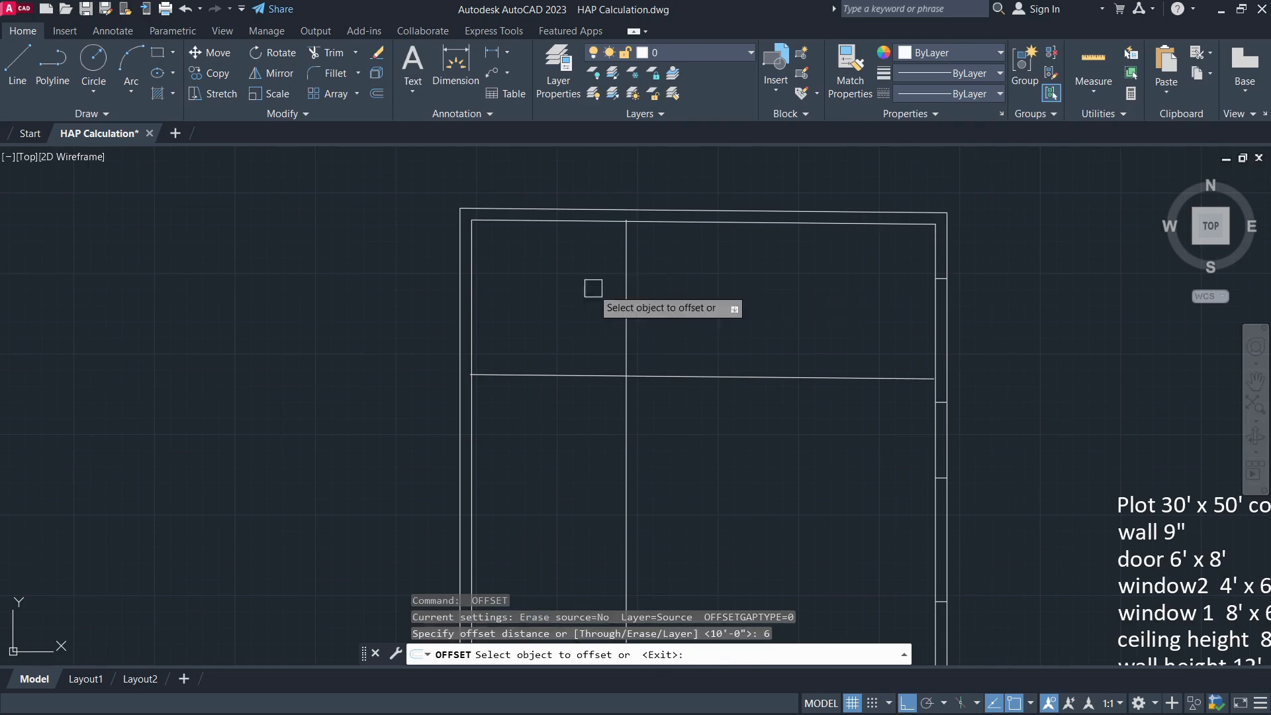
left_click(625, 285)
left_click(644, 346)
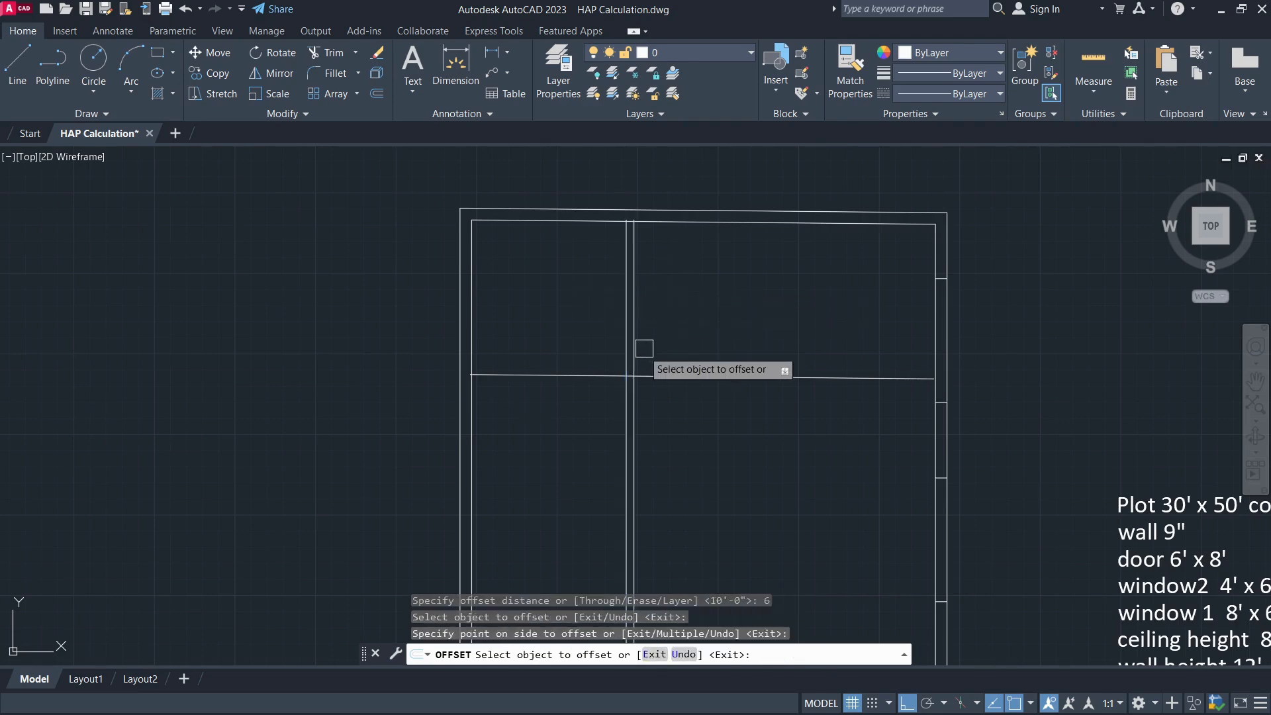
left_click(586, 376)
left_click(586, 419)
Step: Trim the partition lines past their intersection so they form a clean corner around the upper-left room
type("tr")
key("Return")
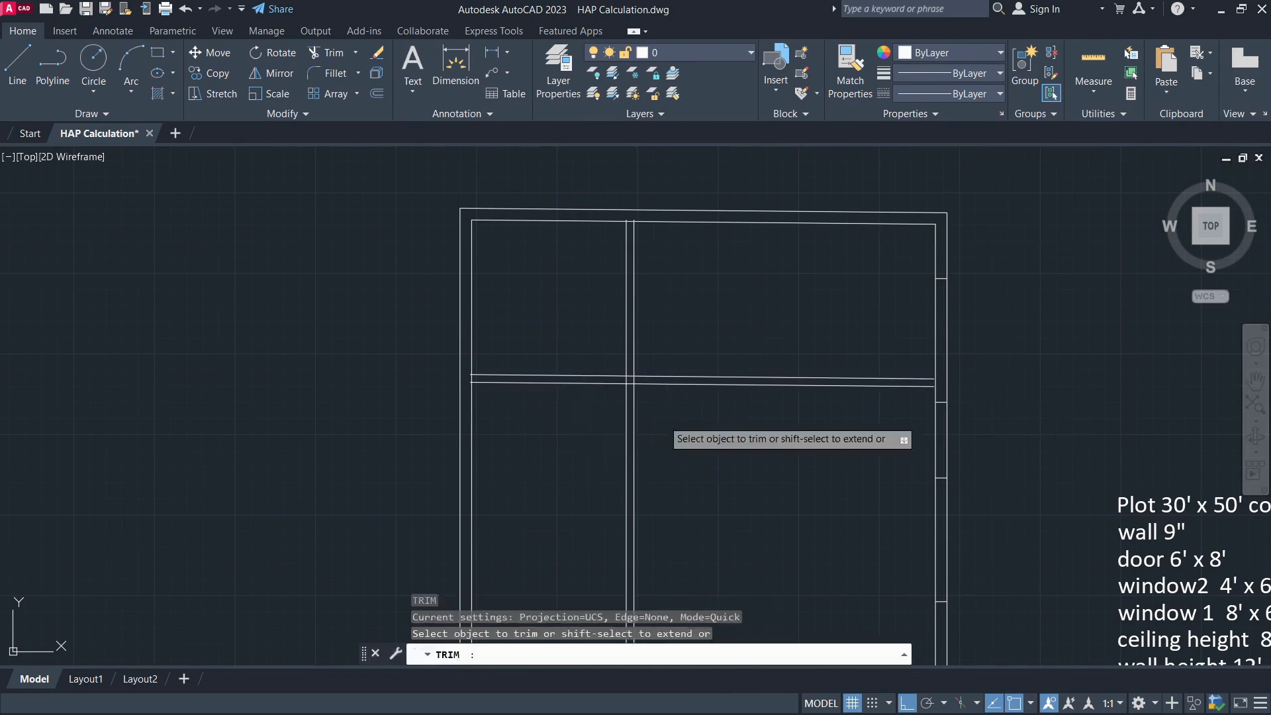
left_click(700, 361)
left_click(630, 392)
key("Return")
scroll(628, 386, "up", 9)
left_click(614, 365)
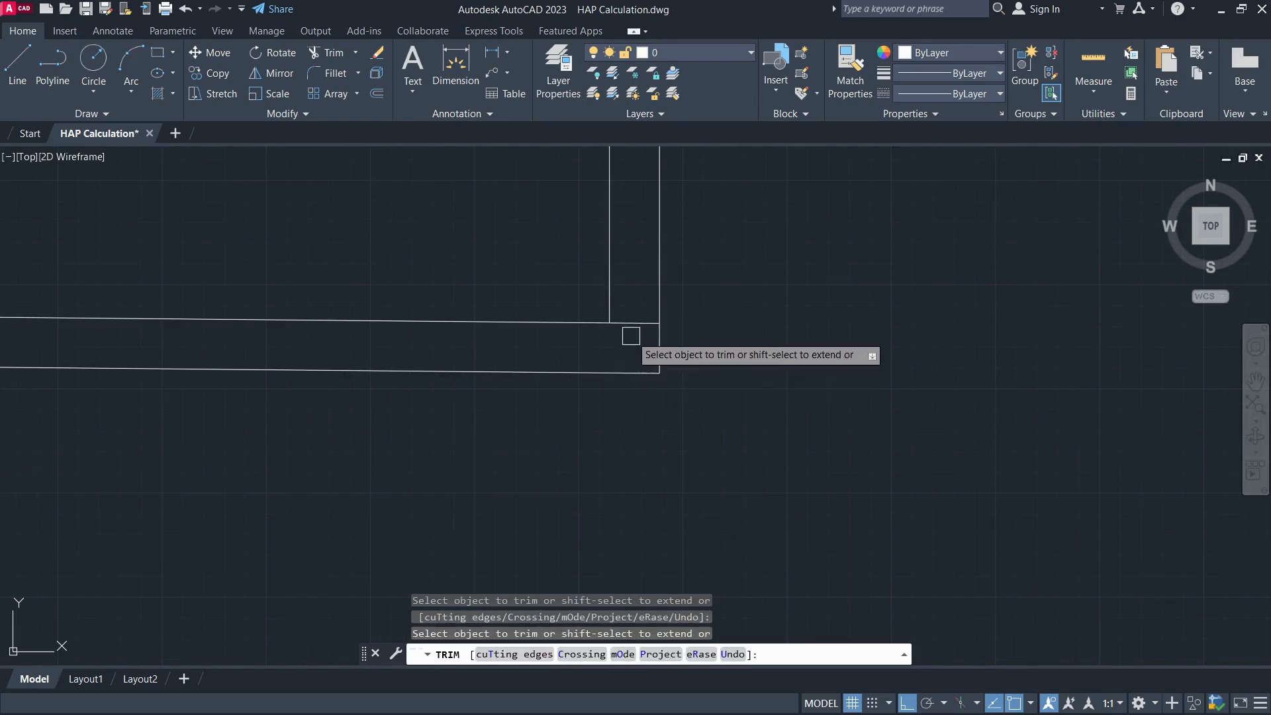
left_click(633, 325)
scroll(649, 376, "down", 3)
key("Escape")
scroll(398, 384, "up", 1)
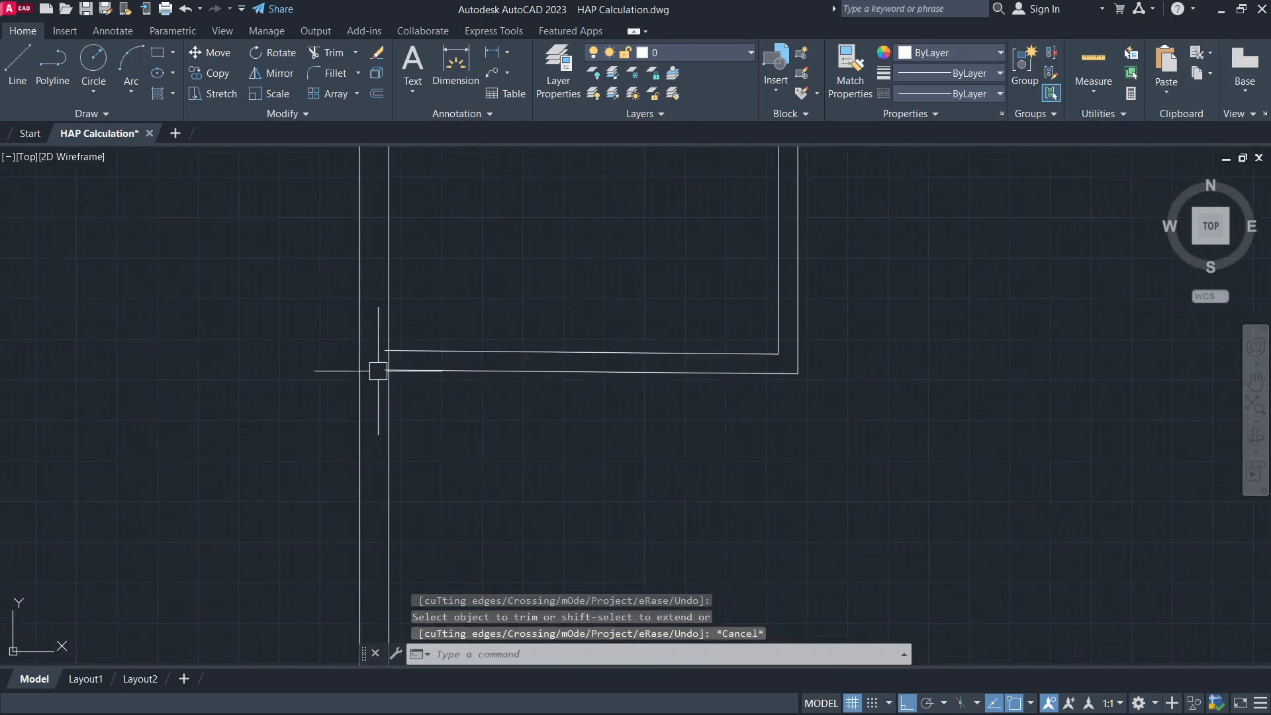
Step: Measure the corner room's width from the vertical partition to the left wall with a linear dimension, without placing it
scroll(568, 295, "down", 2)
scroll(602, 250, "up", 2)
type("dli")
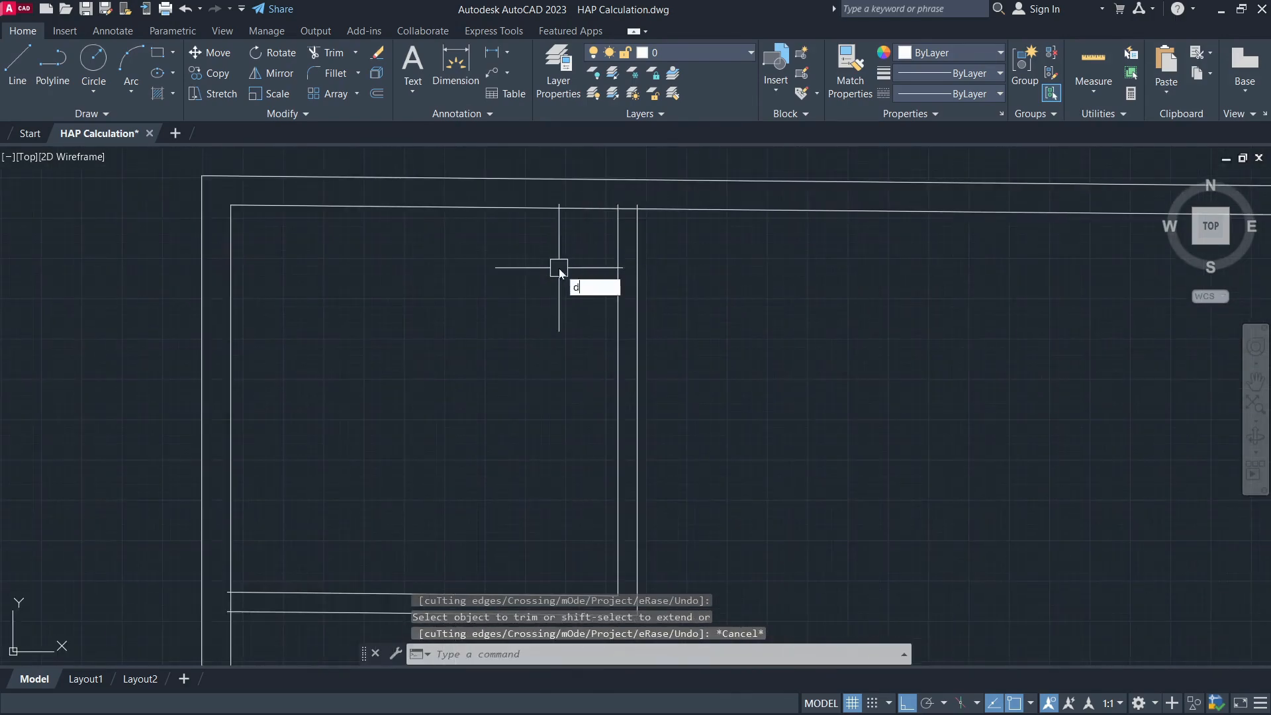
key("Return")
left_click(614, 278)
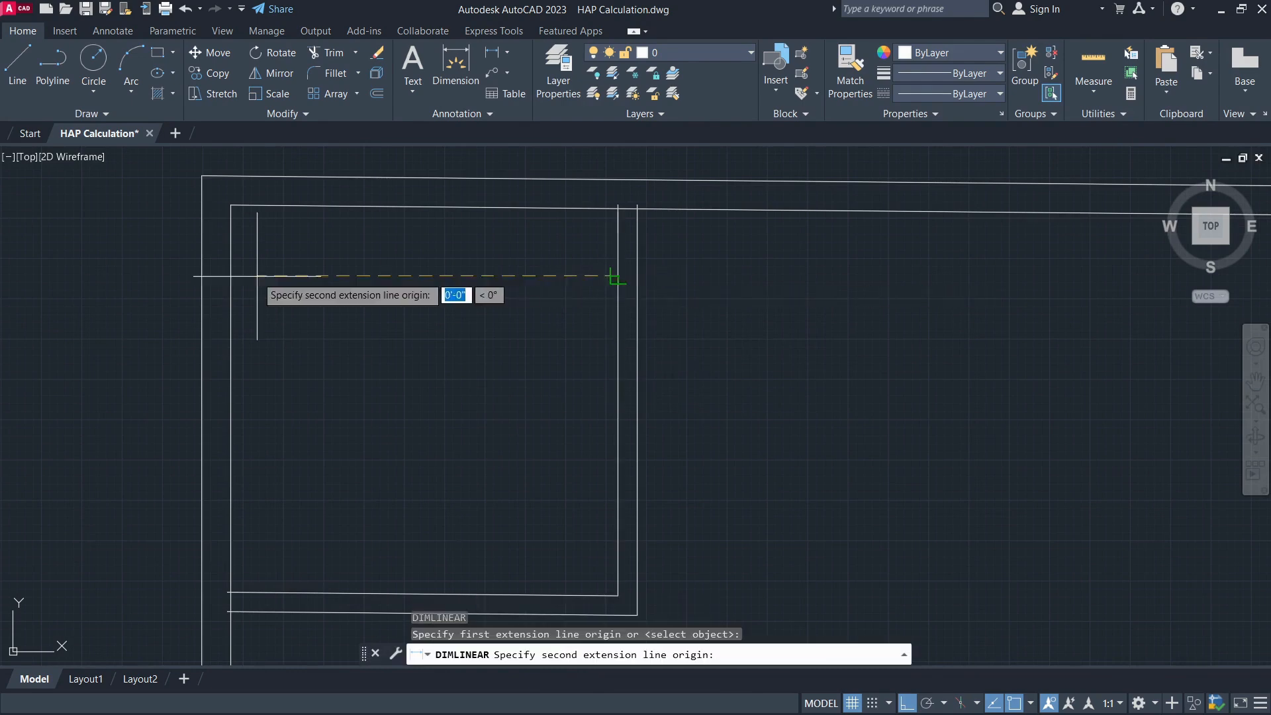
left_click(203, 275)
key("Escape")
scroll(557, 278, "down", 2)
middle_click_drag(556, 278, 568, 252)
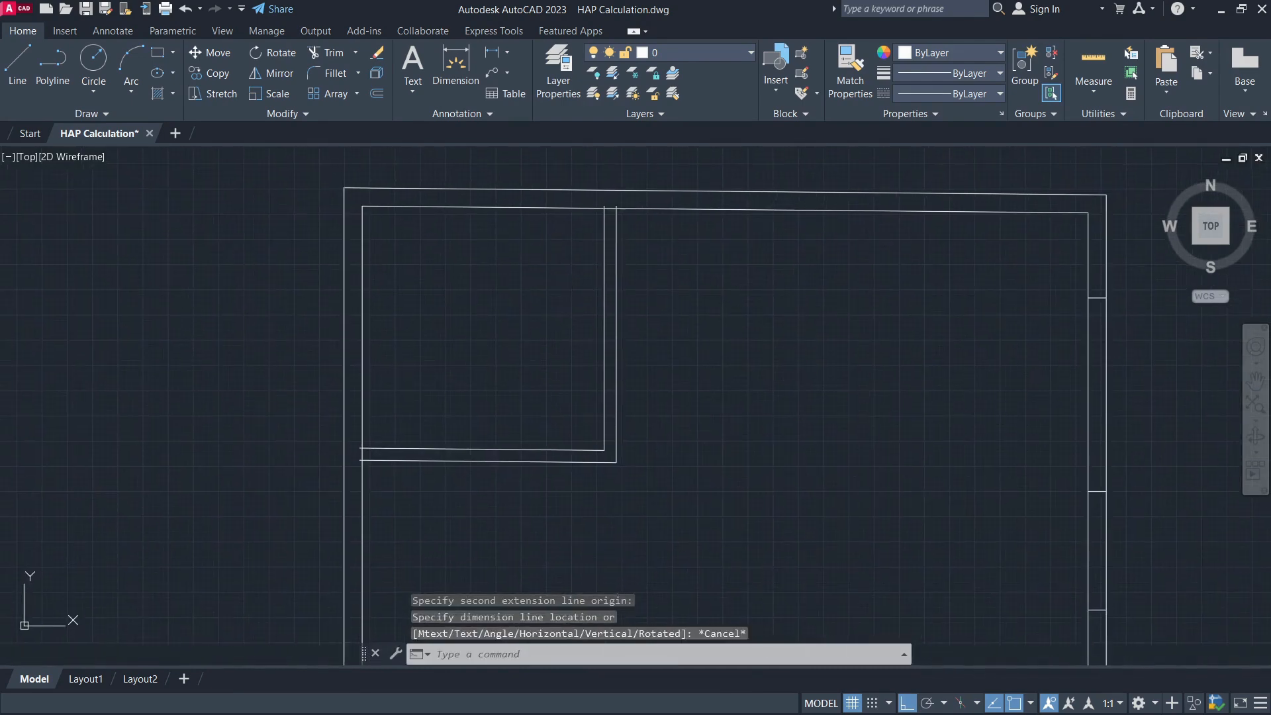
scroll(638, 209, "up", 2)
scroll(587, 235, "up", 2)
type("l")
key("Return")
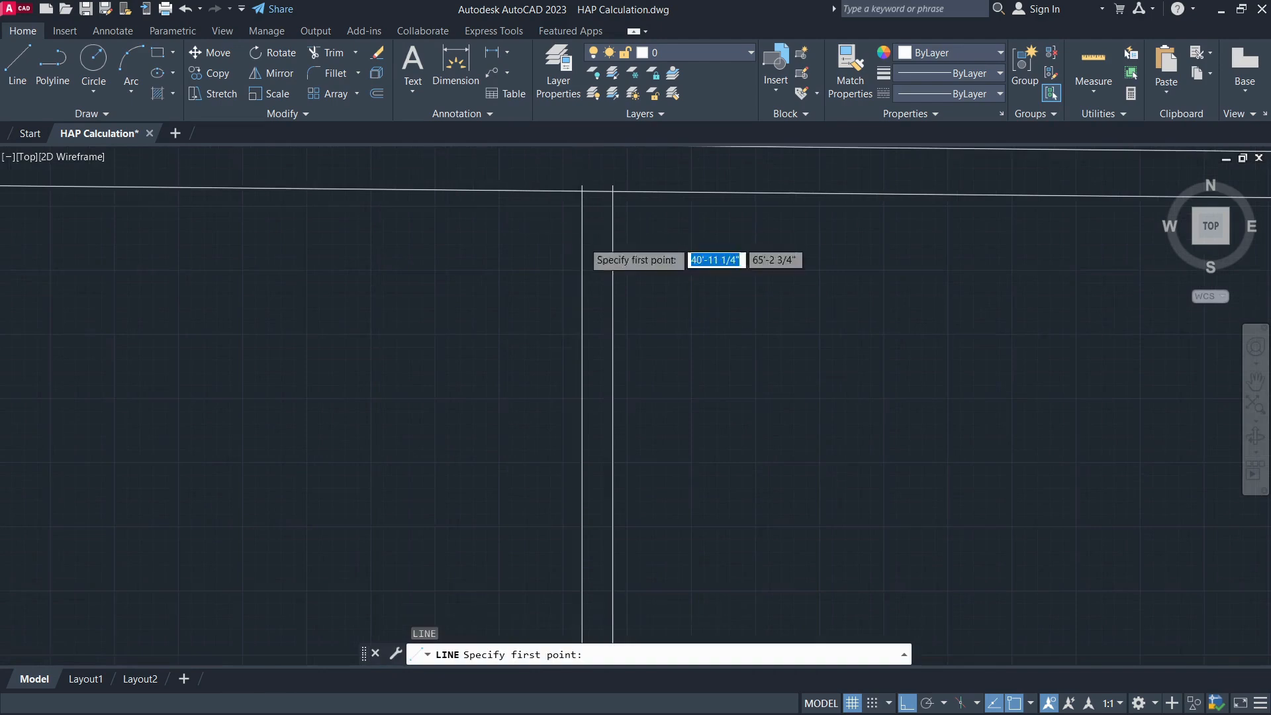
key("Escape")
Step: Offset the upper wall's inner face 3' downward across the vertical partition
type("o")
key("Return")
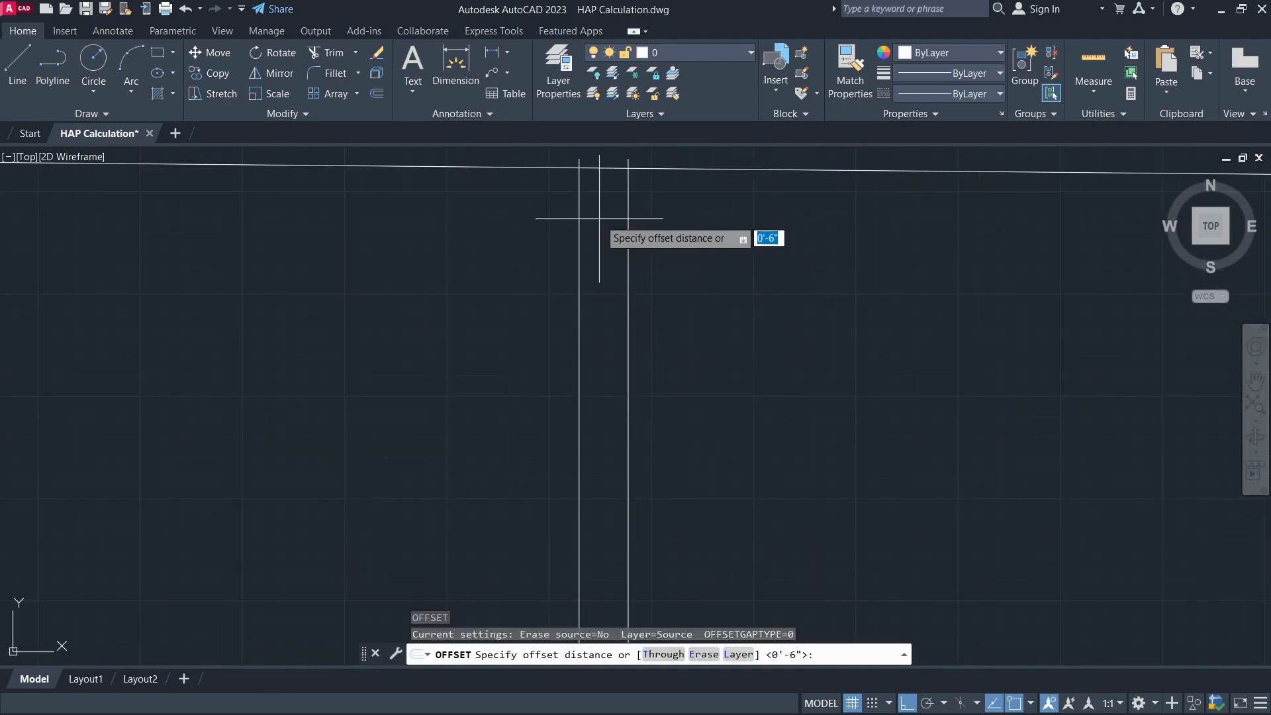
type("3'")
key("Return")
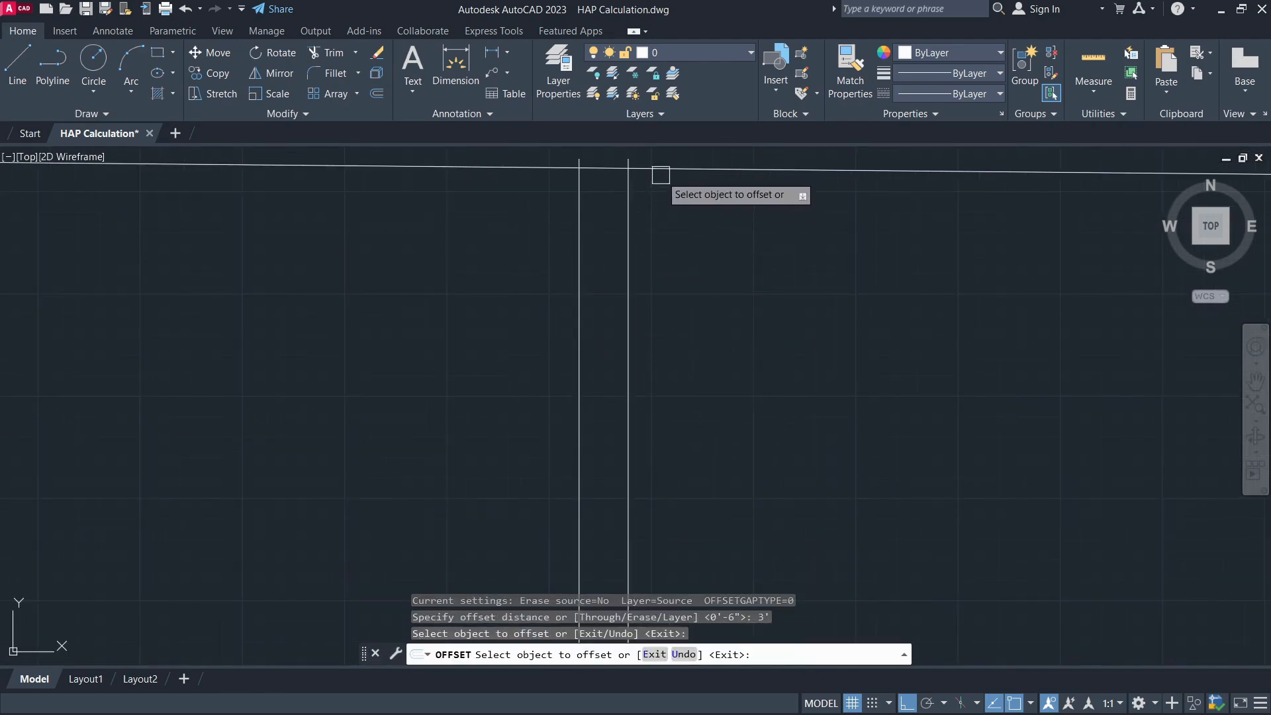
left_click(659, 172)
left_click(661, 256)
key("Escape")
Step: Trim the vertical partition above the 3' offset line and the line's excess on both sides, leaving an opening with a capped end
type("tr")
key("Return")
left_click_drag(511, 312, 768, 512)
left_click_drag(499, 398, 499, 477)
key("Escape")
middle_click_drag(551, 337, 551, 427)
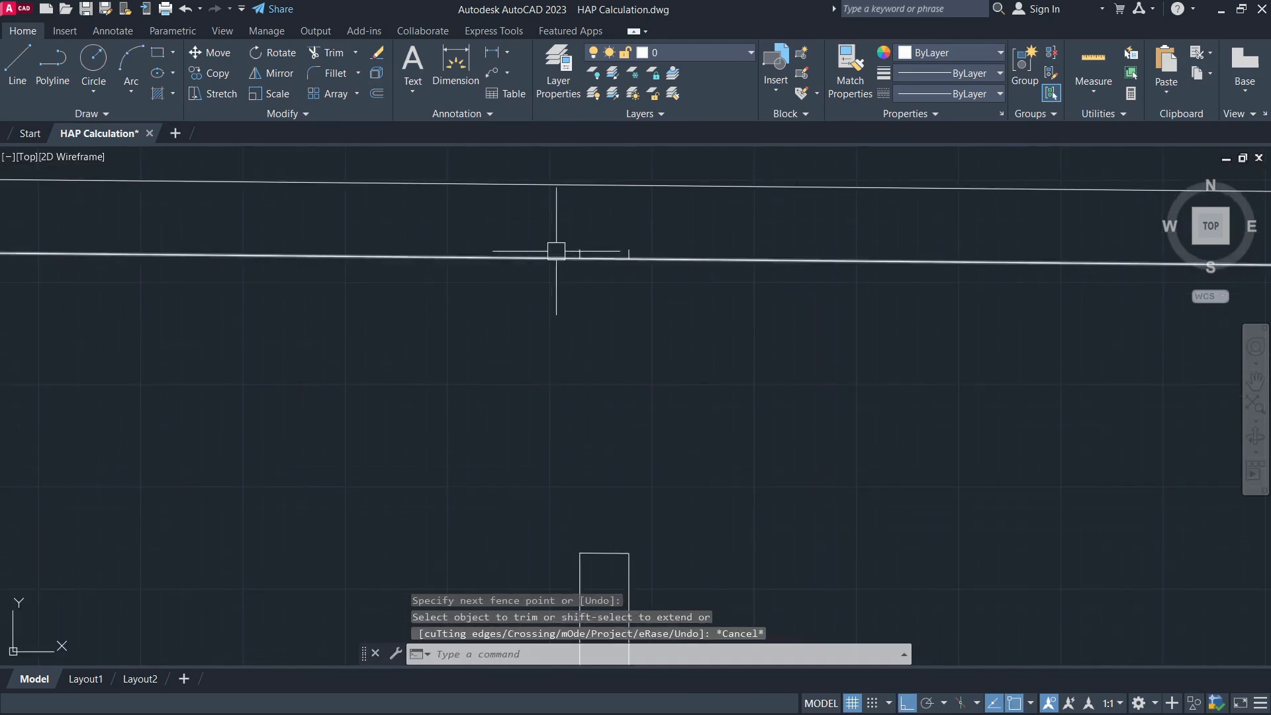
Step: Erase the two short partition stubs left above the upper wall's inner line
left_click(553, 241)
key("Delete")
key("Escape")
left_click(562, 226)
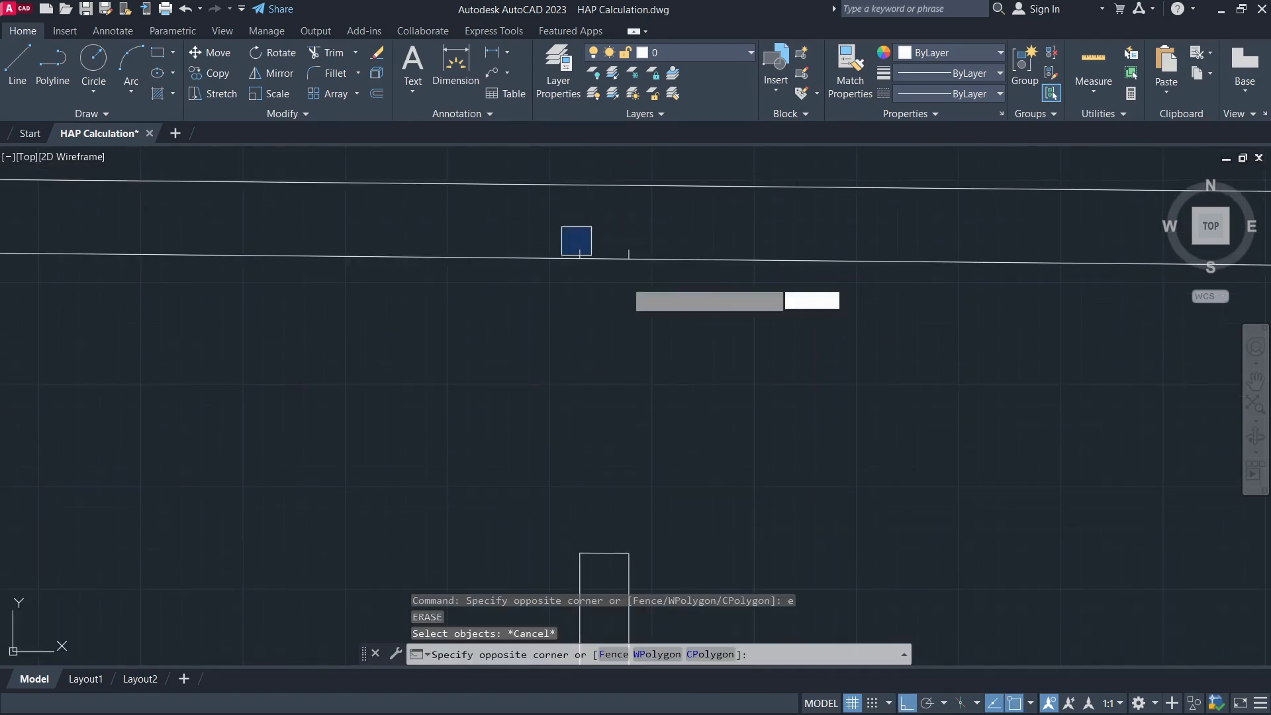
left_click(676, 313)
type("e")
key("Return")
left_click(565, 313)
left_click(655, 483)
scroll(681, 349, "down", 3)
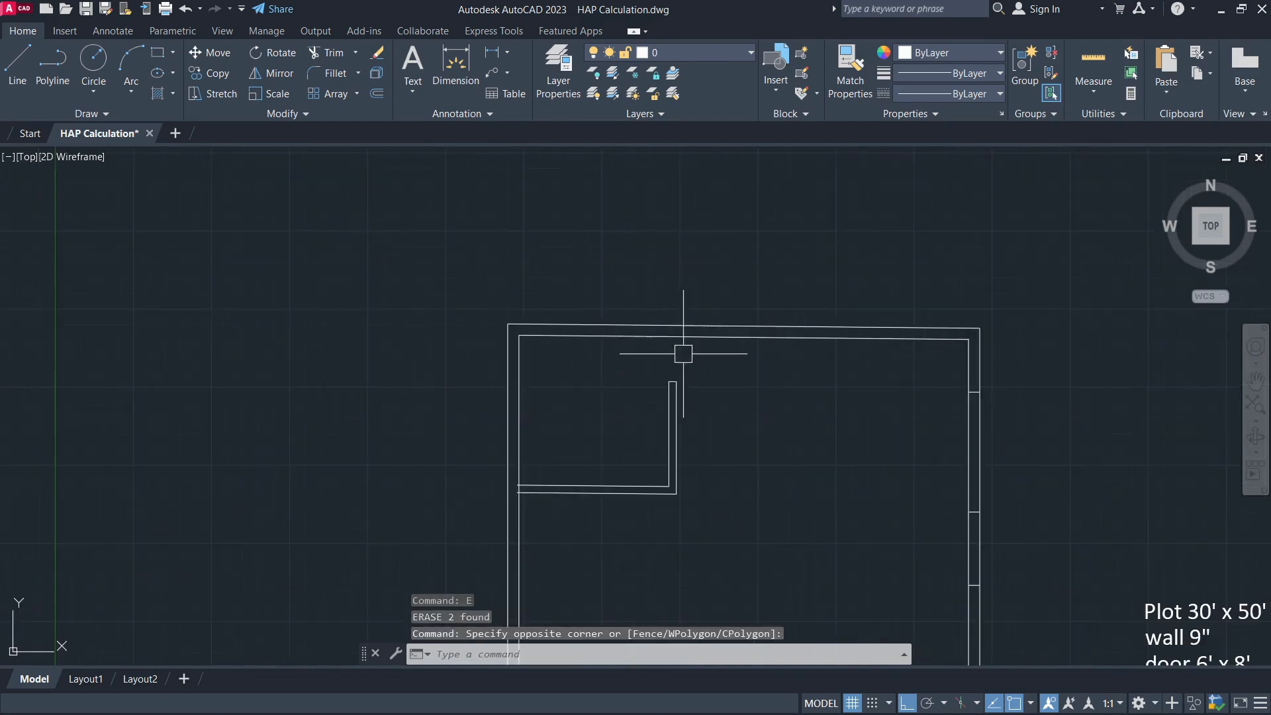
Step: Trim the horizontal partition's line ends that overrun the left wall's inner face and save the drawing
scroll(510, 515, "up", 3)
type("tr")
key("Return")
scroll(523, 469, "up", 3)
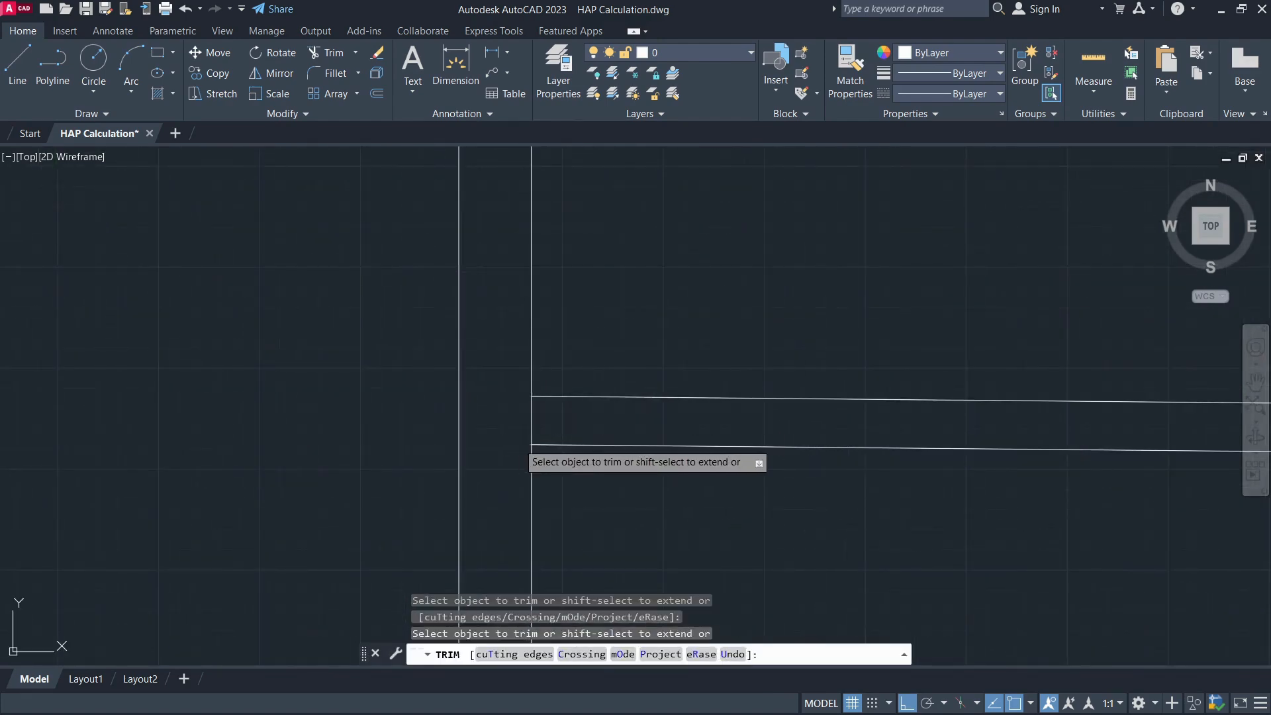
key("Escape")
scroll(545, 394, "down", 3)
scroll(574, 412, "up", 1)
scroll(566, 335, "down", 3)
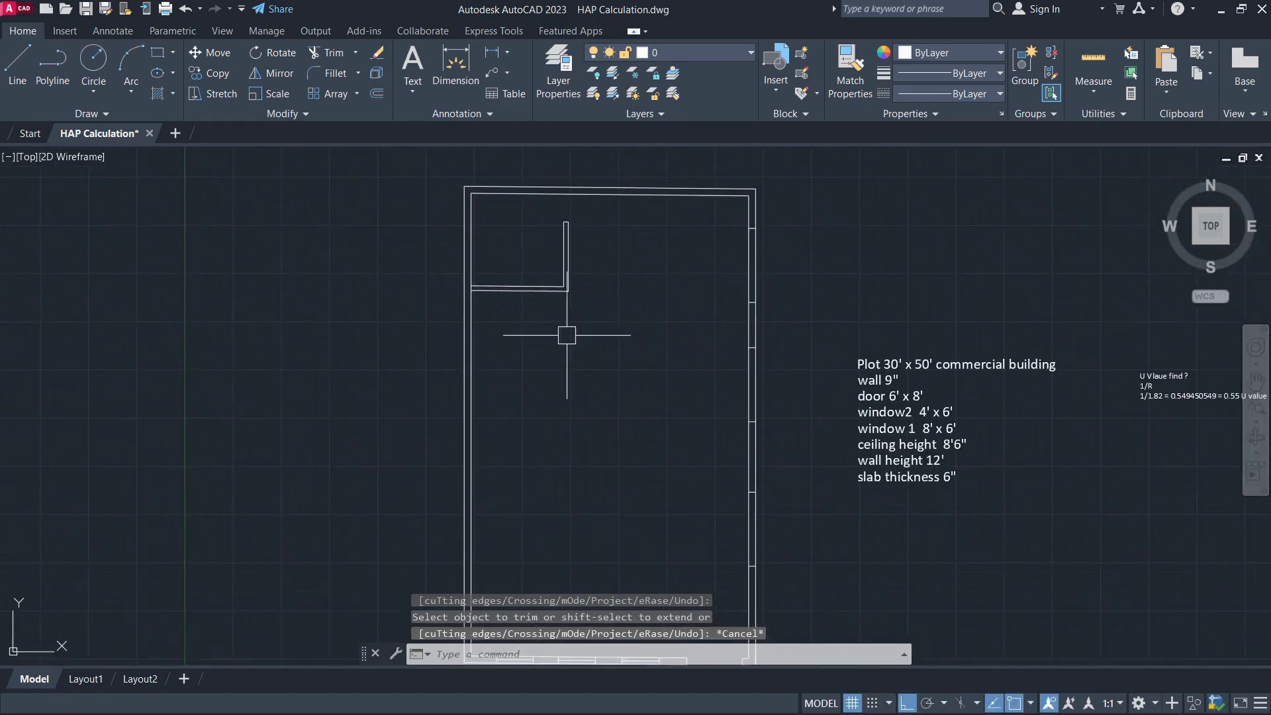
key("ctrl+s")
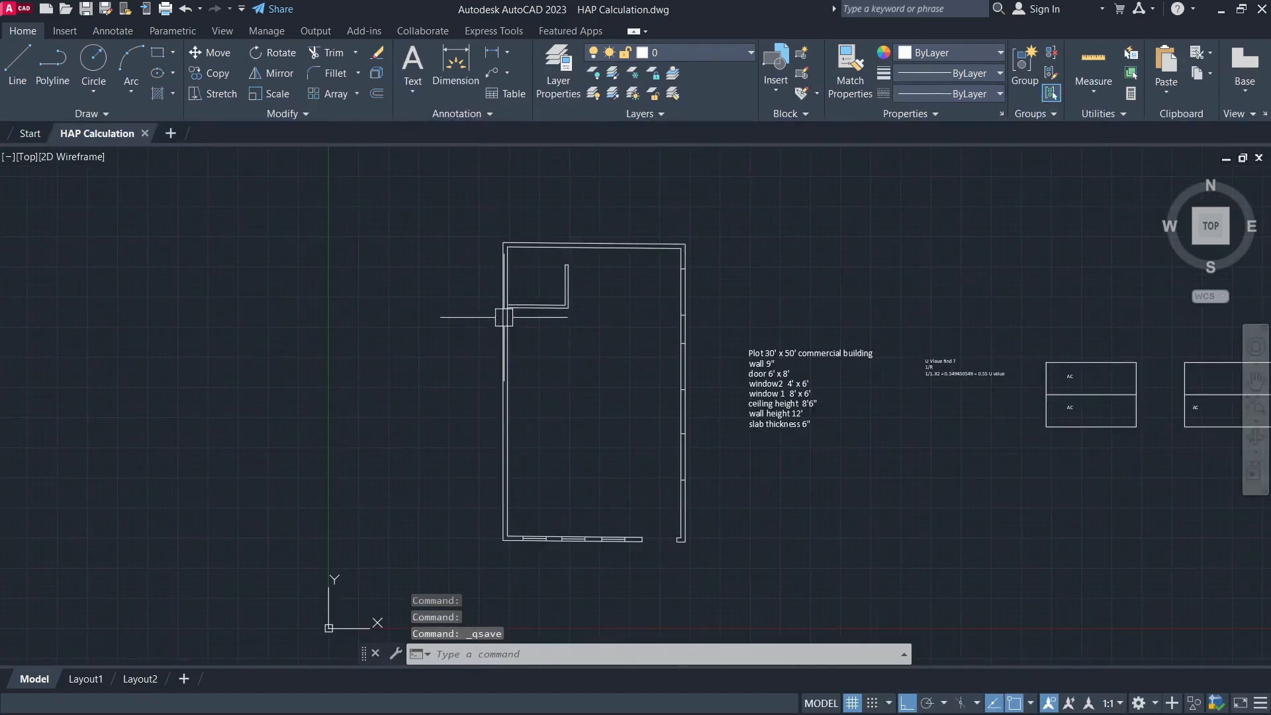
scroll(530, 268, "up", 2)
left_click(525, 267)
left_click(551, 312)
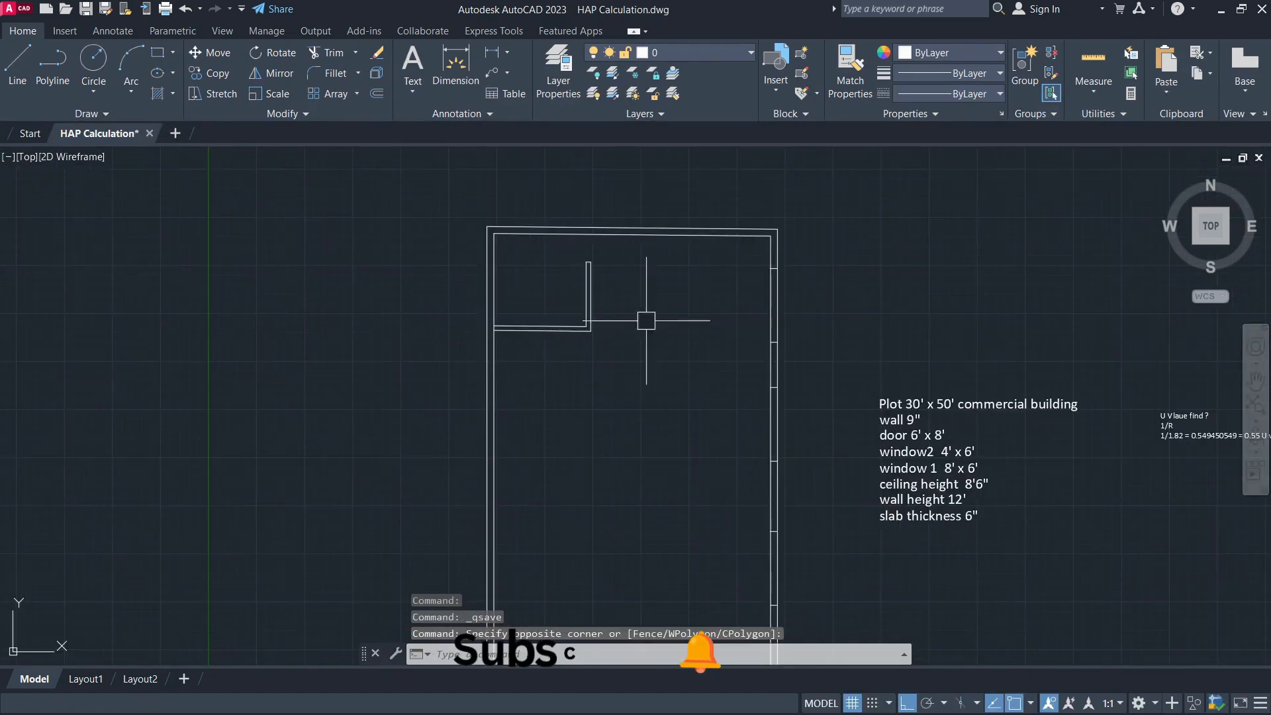
middle_click_drag(647, 321, 638, 284)
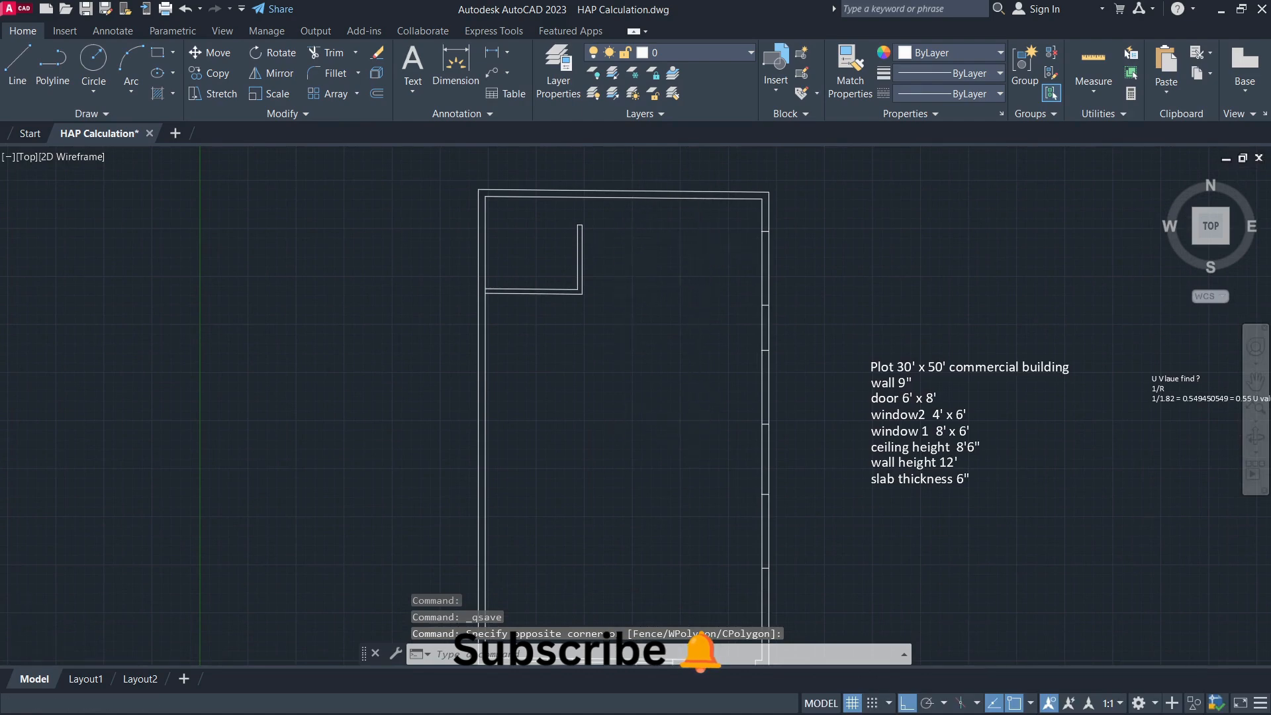
scroll(635, 398, "down", 2)
left_click(580, 329)
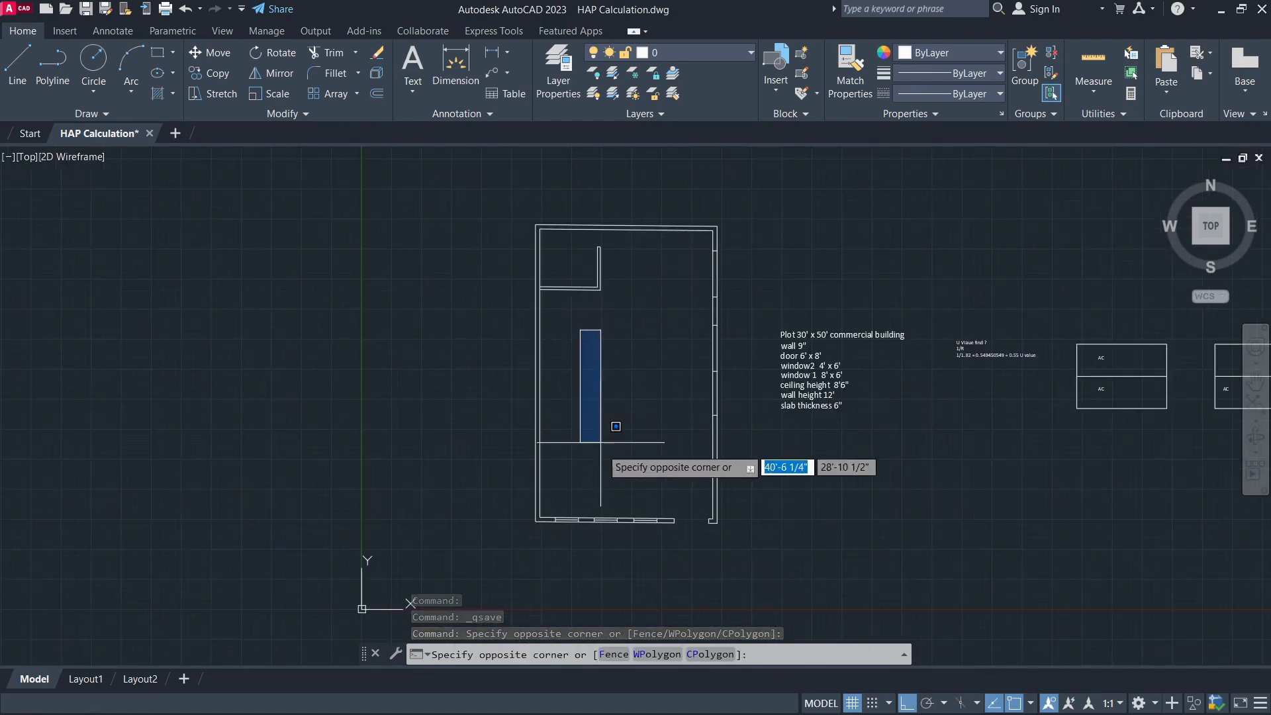
key("Escape")
key("Escape")
key("Escape")
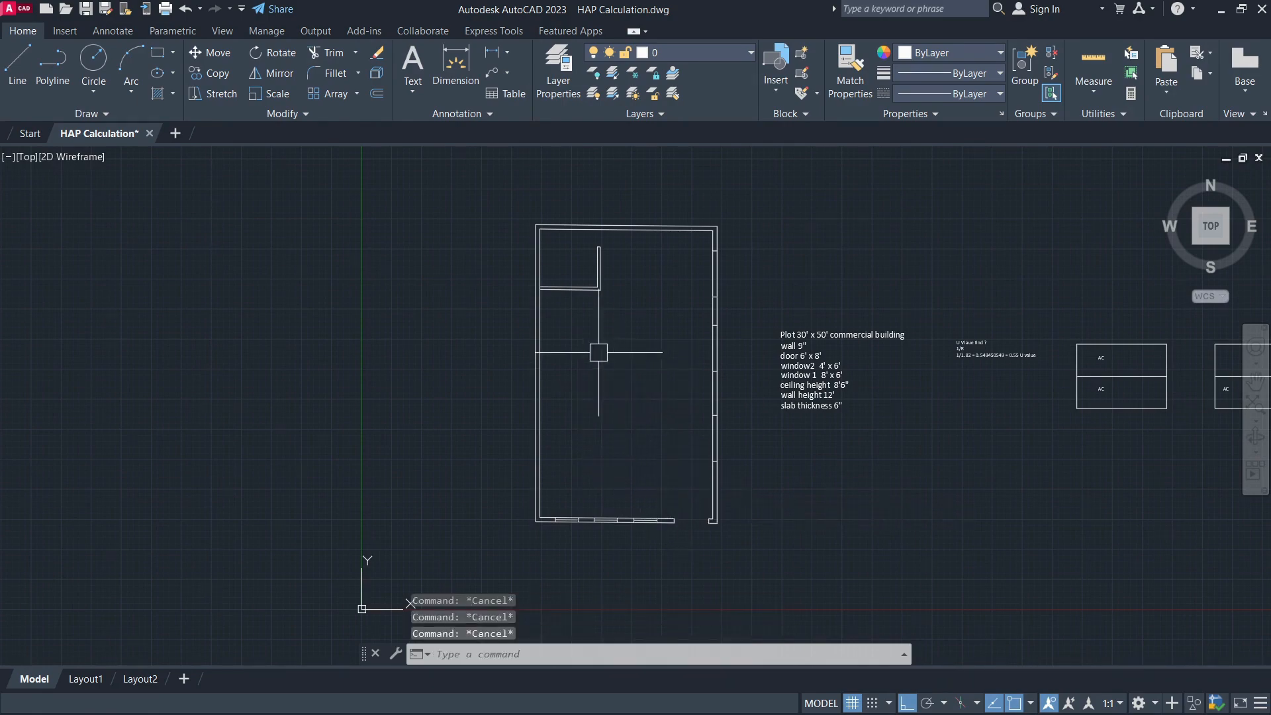
key("alt+Tab")
key("alt+Tab")
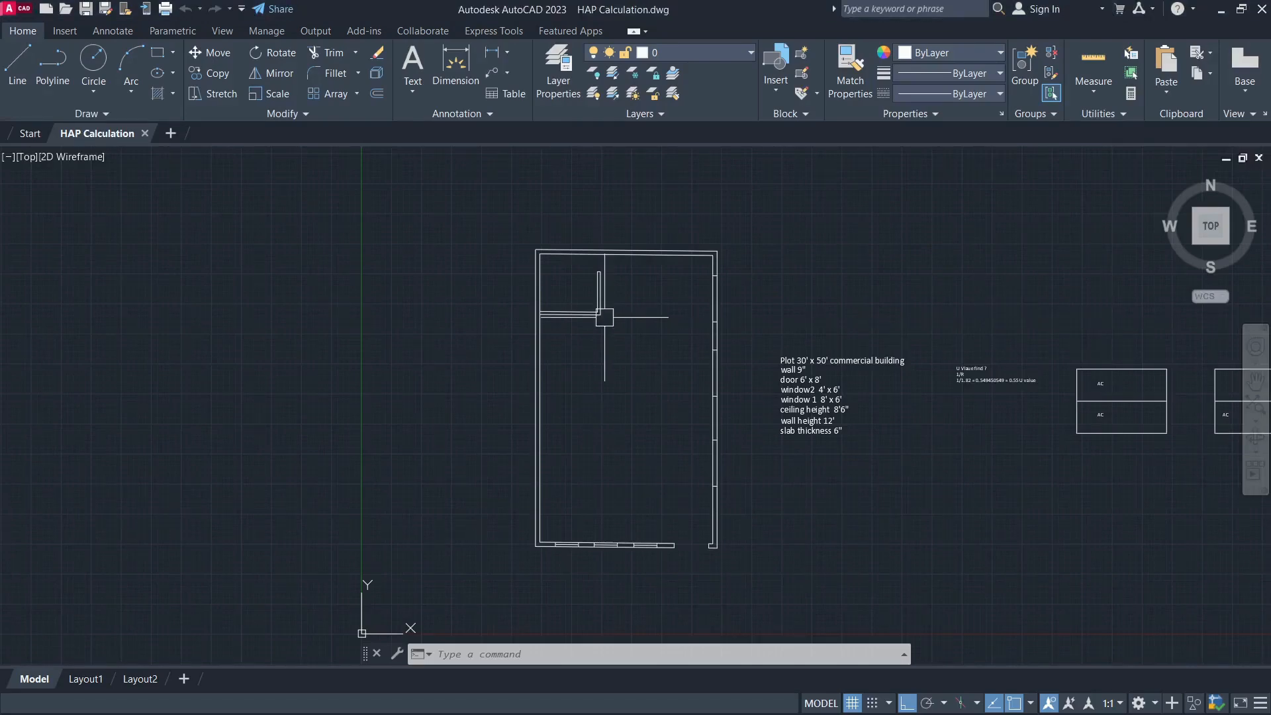
Step: Move the floor plan and its building notes horizontally until the plan's outer wall sits beside the Y axis
scroll(505, 294, "down", 2)
left_click(425, 225)
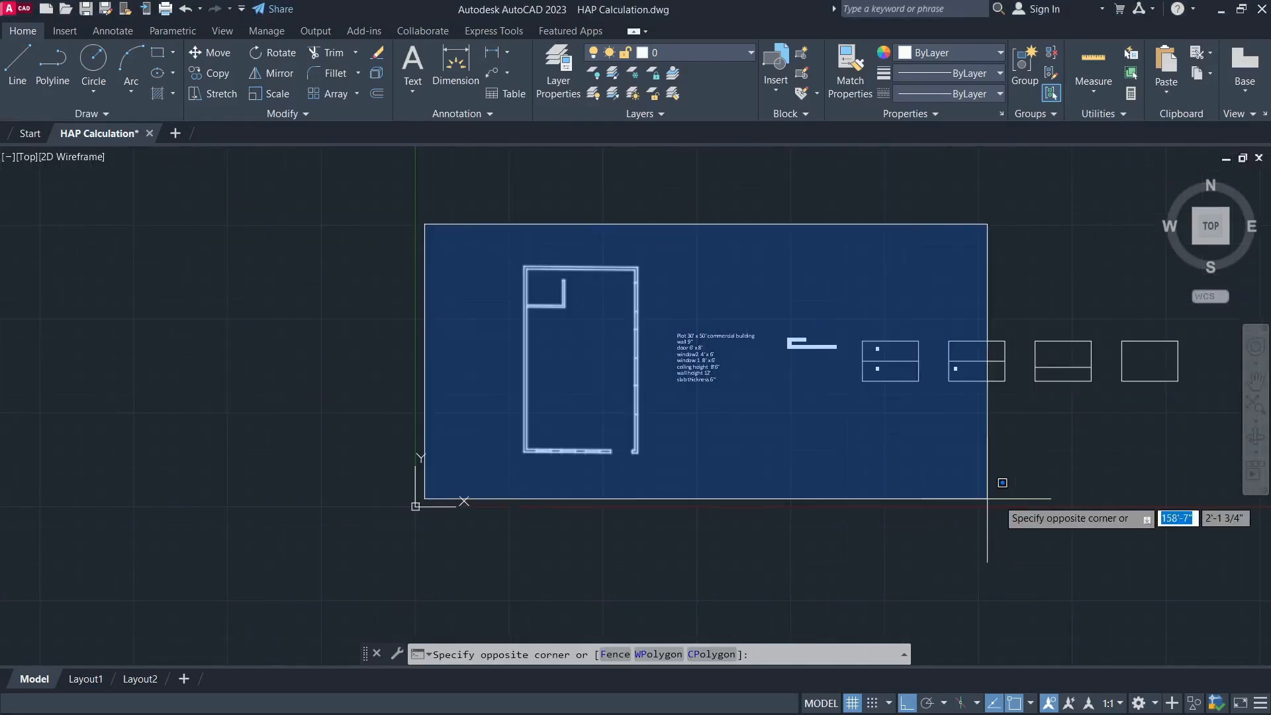
left_click(782, 486)
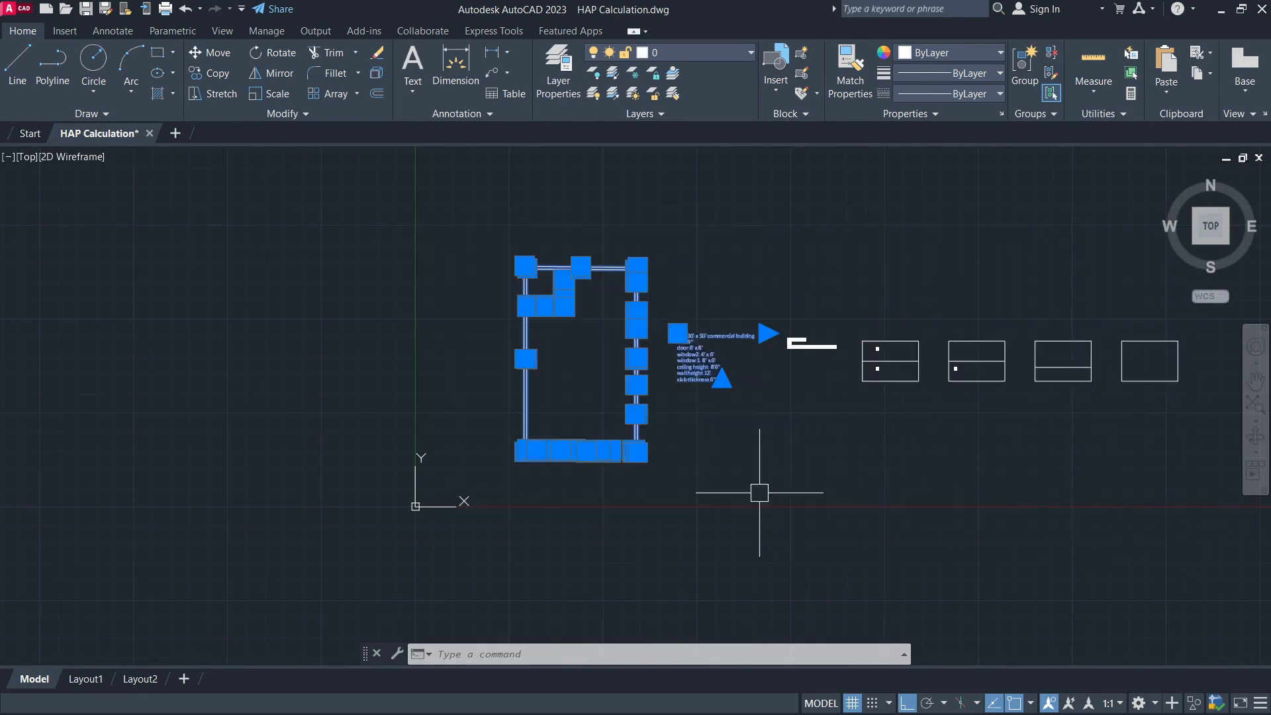
type("m")
key("Return")
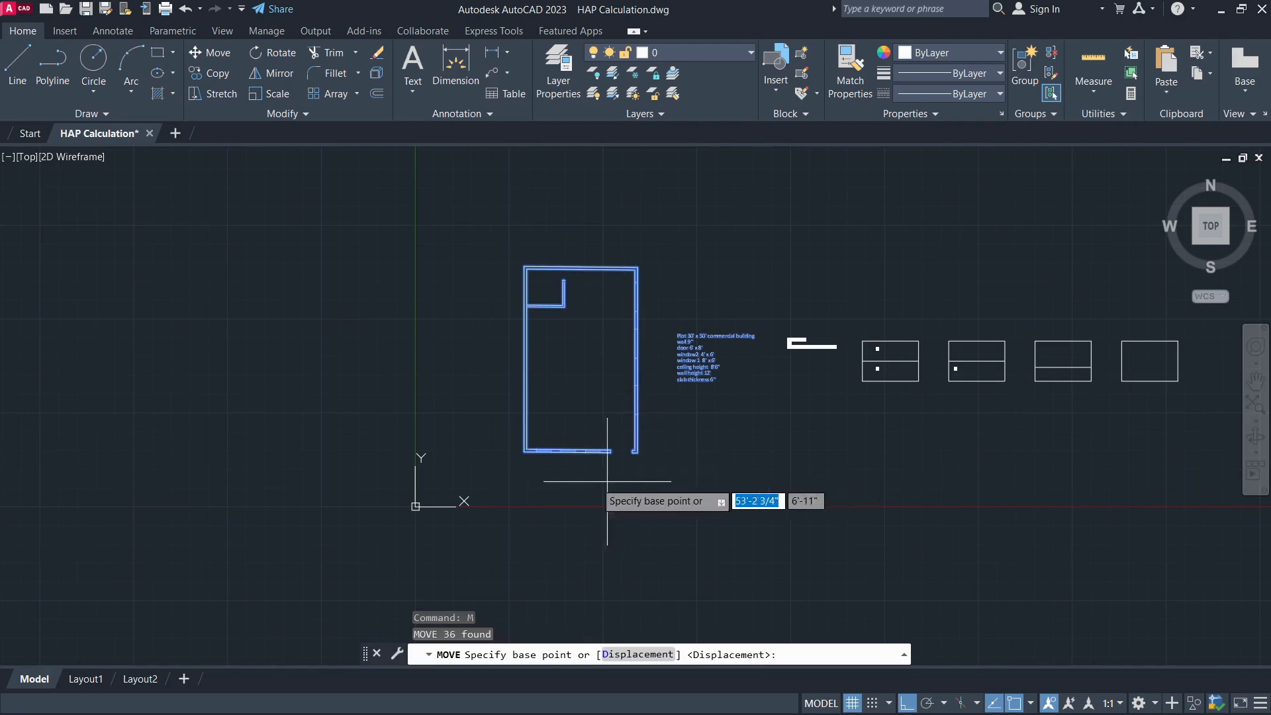
left_click(549, 455)
left_click(449, 507)
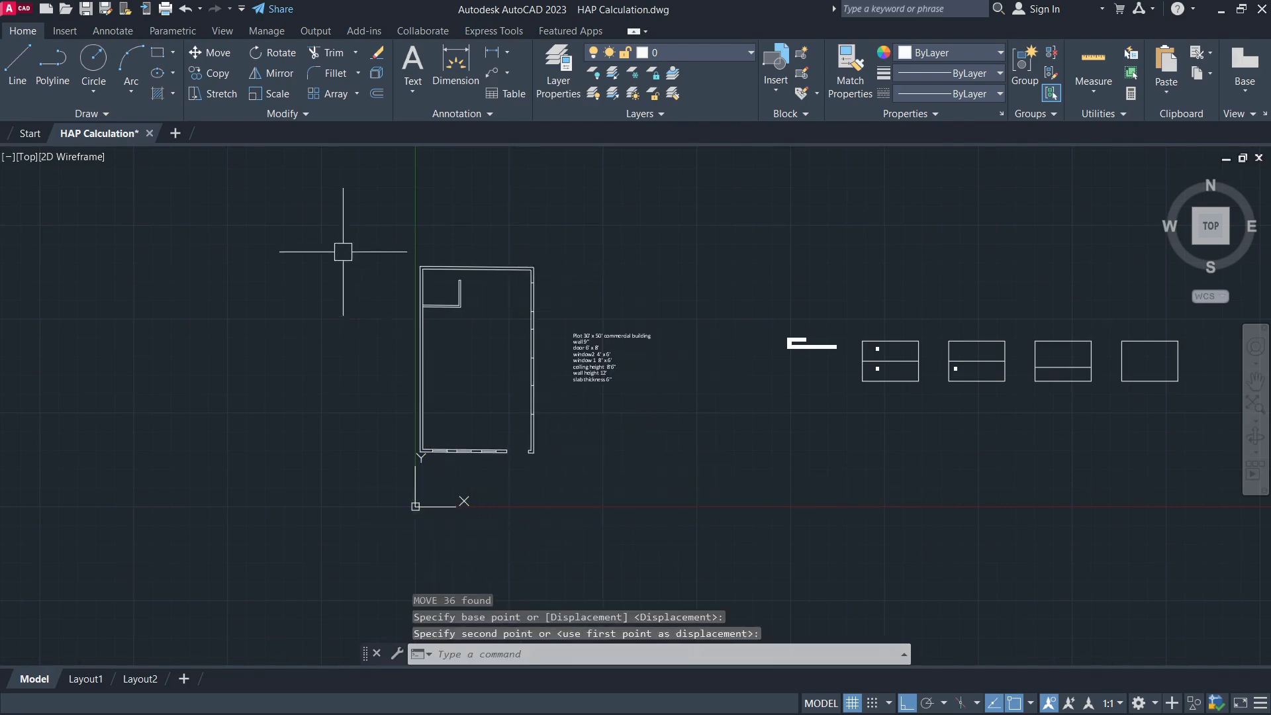
Step: Move the floor plan and notes straight down so the plan's lower-left corner sits near the origin
left_click(321, 204)
left_click(647, 525)
key("Return")
left_click(363, 335)
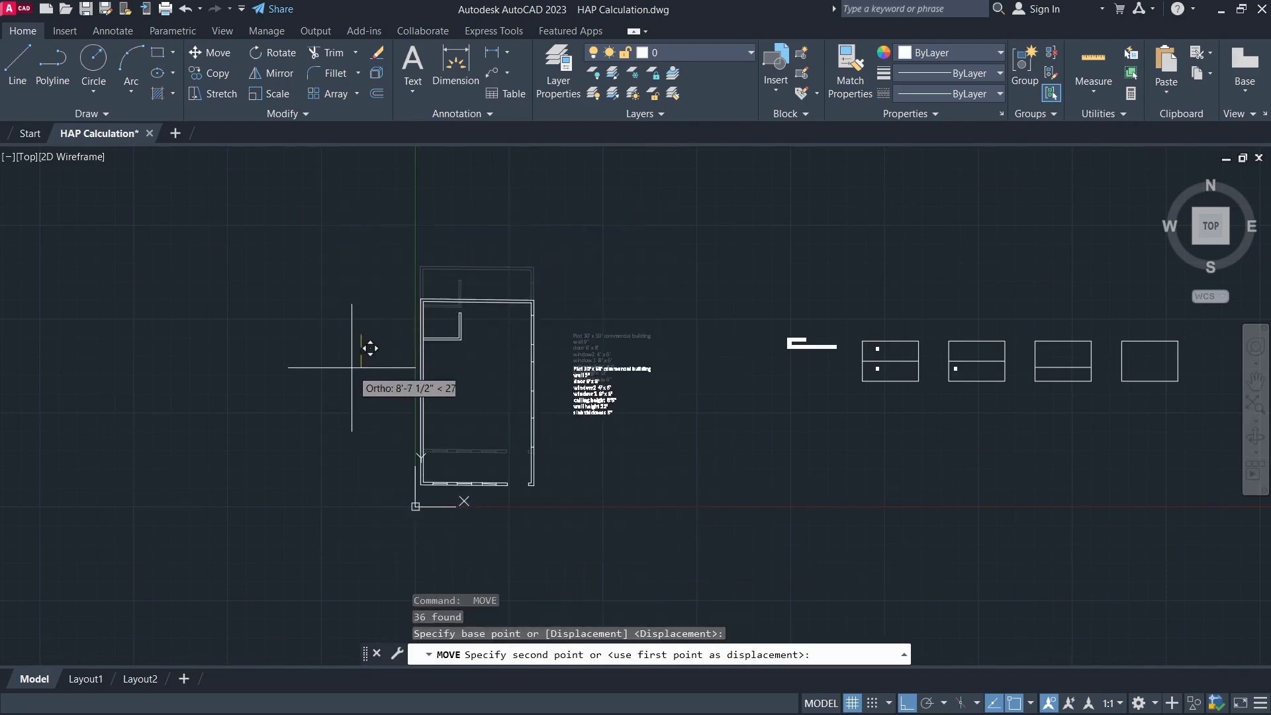
left_click(364, 371)
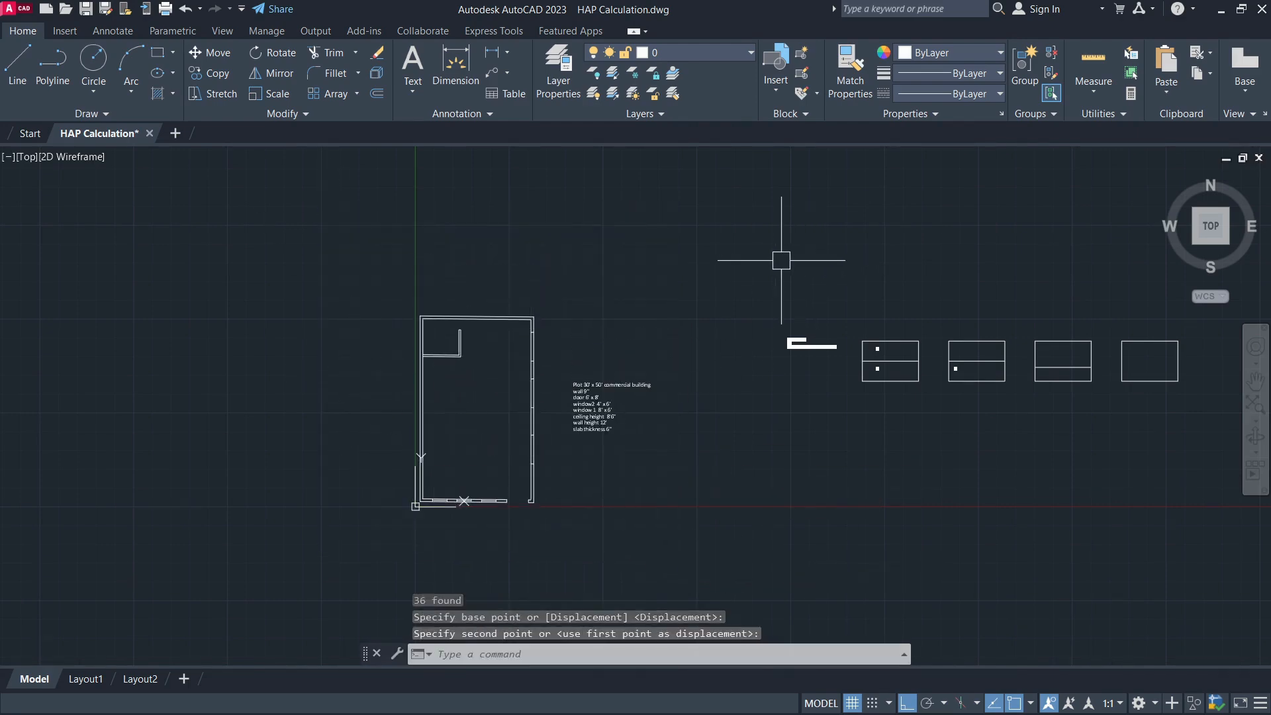
Step: Erase the U-value note and the four rectangle sketches beside the building notes and save the drawing
scroll(1053, 375, "up", 2)
middle_click_drag(1053, 375, 841, 361)
left_click(382, 256)
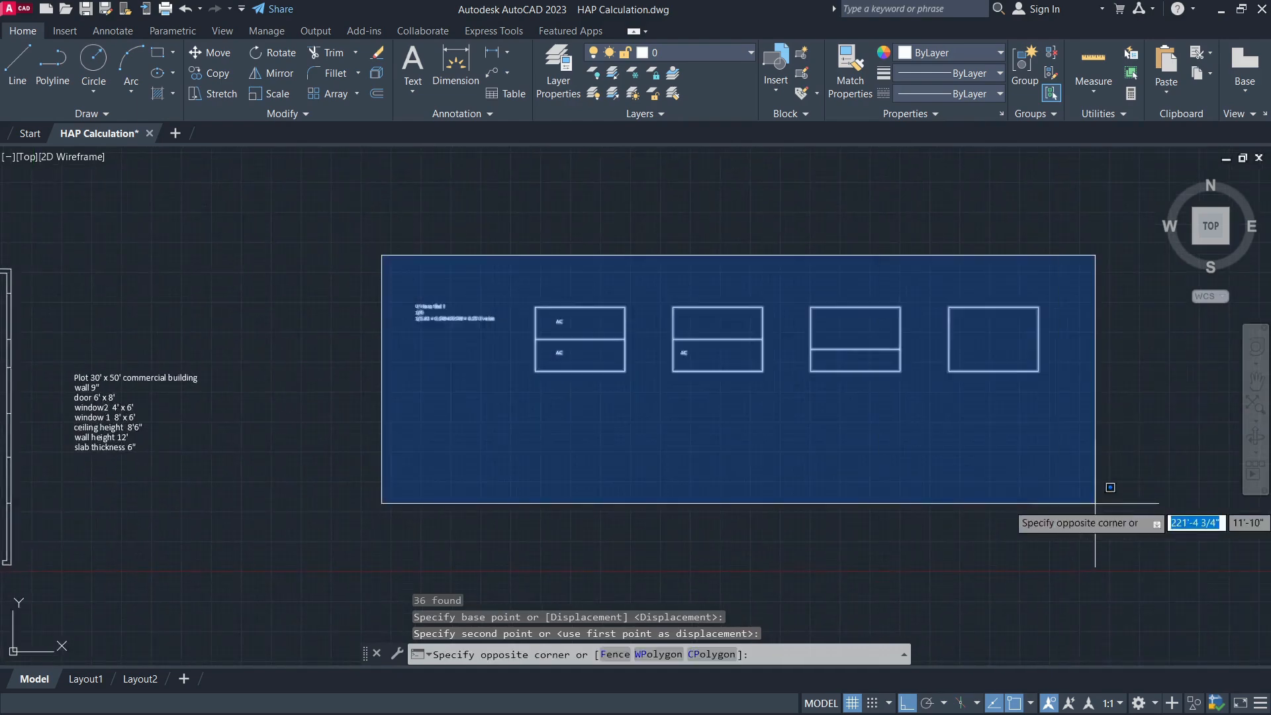
left_click(999, 525)
key("Delete")
middle_click_drag(922, 437, 932, 437)
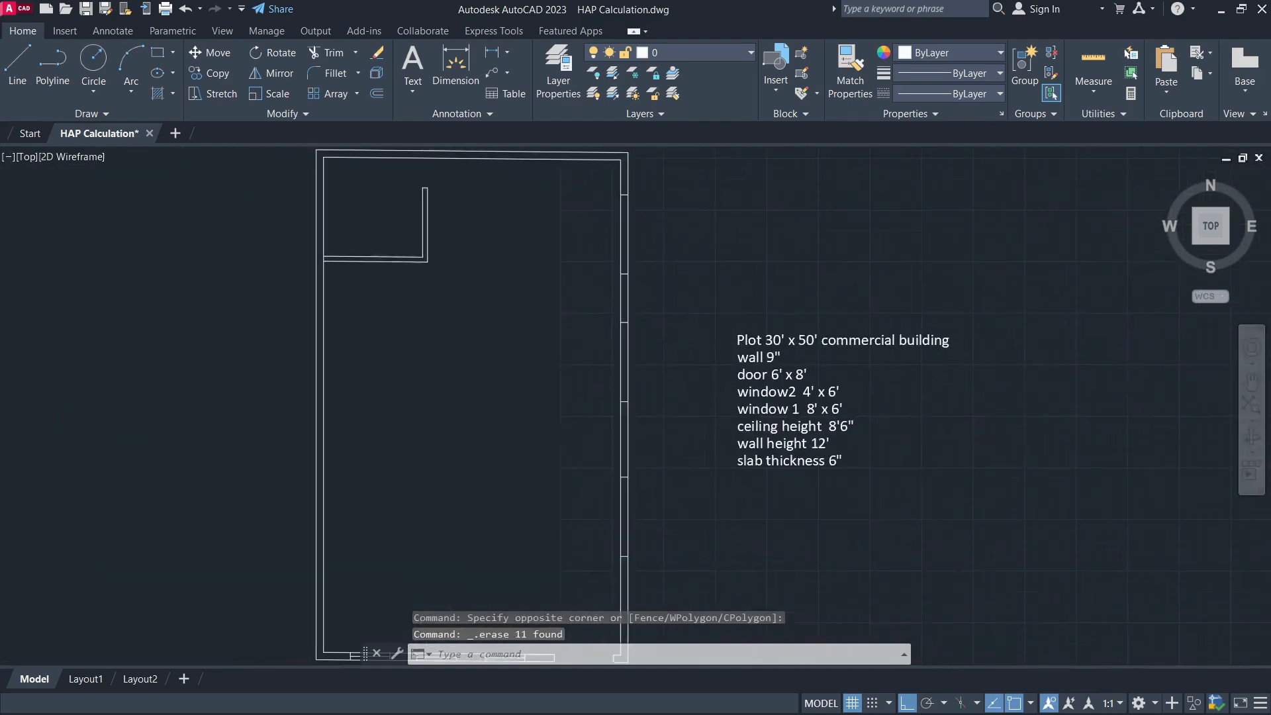
key("ctrl+s")
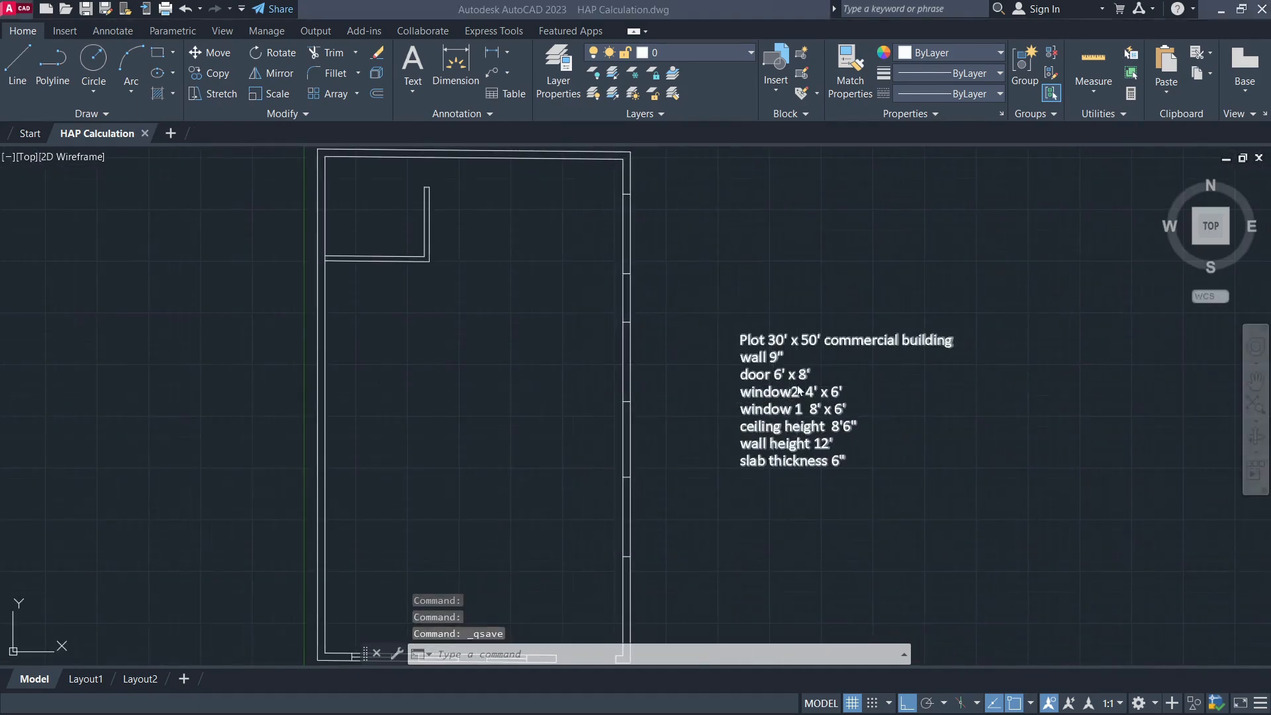
Step: Switch to Revit and create a new project from the Architectural Template
key("alt+Tab")
left_click(123, 199)
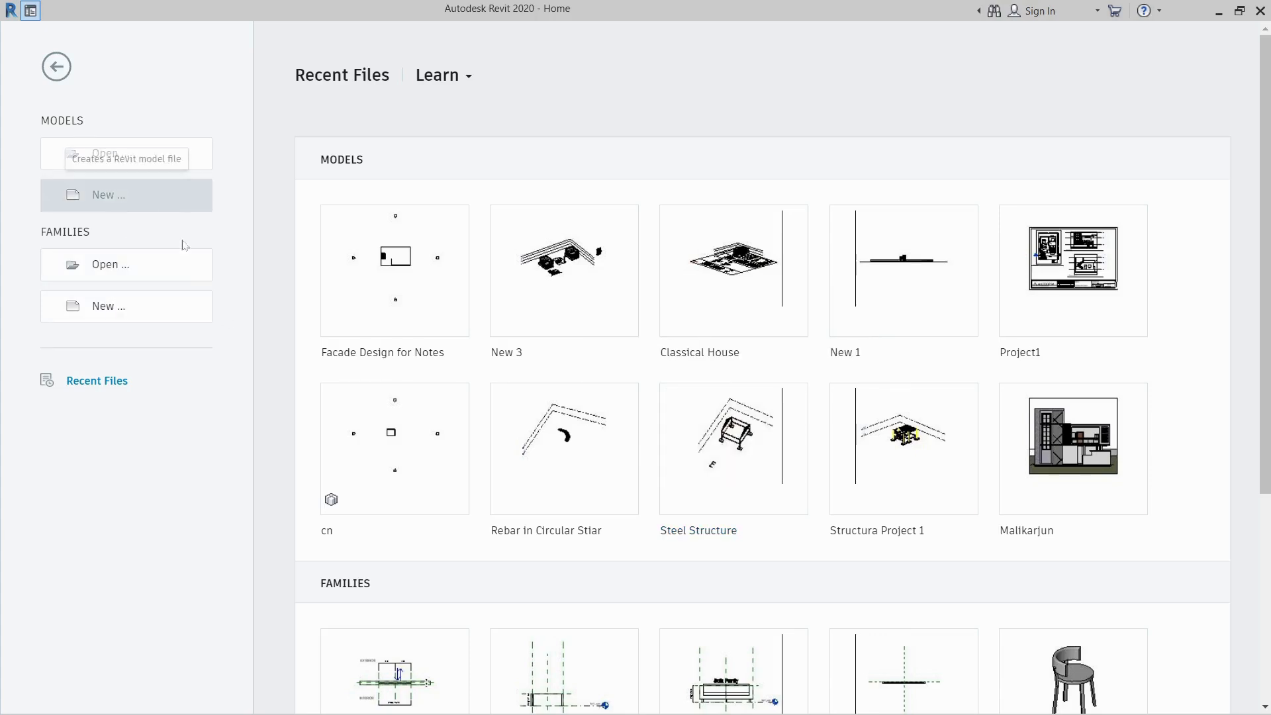
left_click(596, 331)
left_click(537, 367)
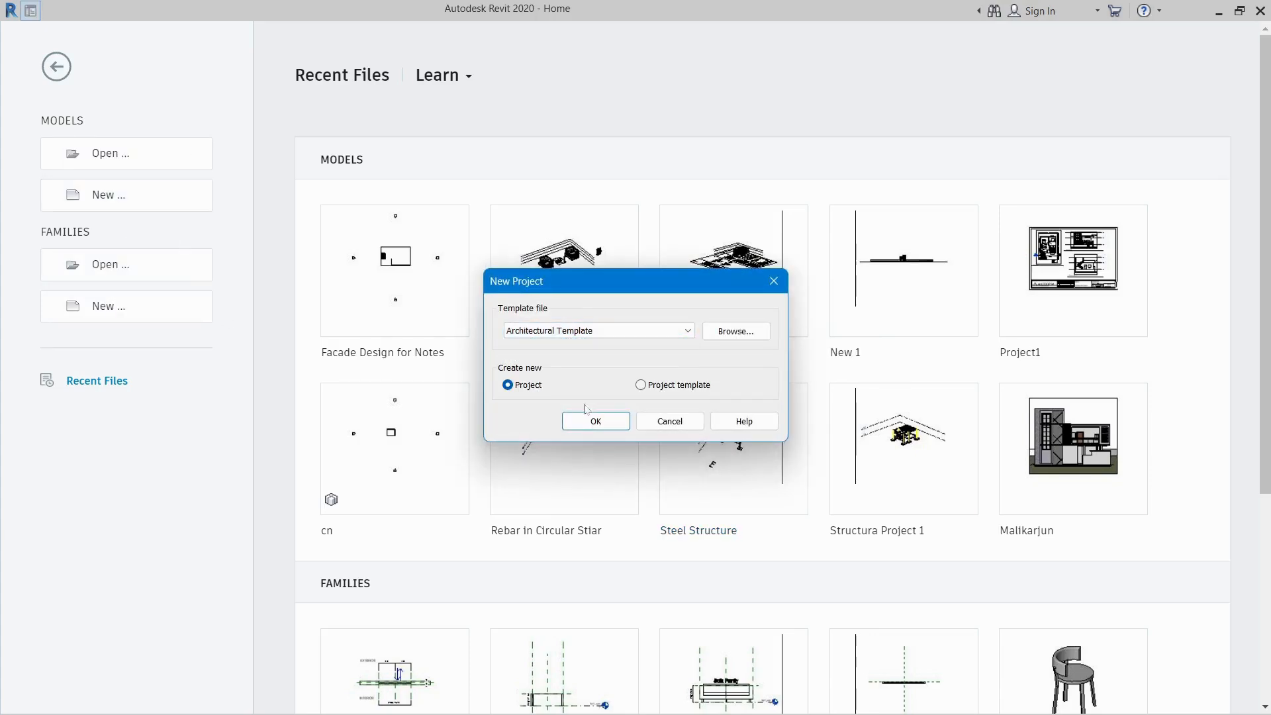
left_click(594, 422)
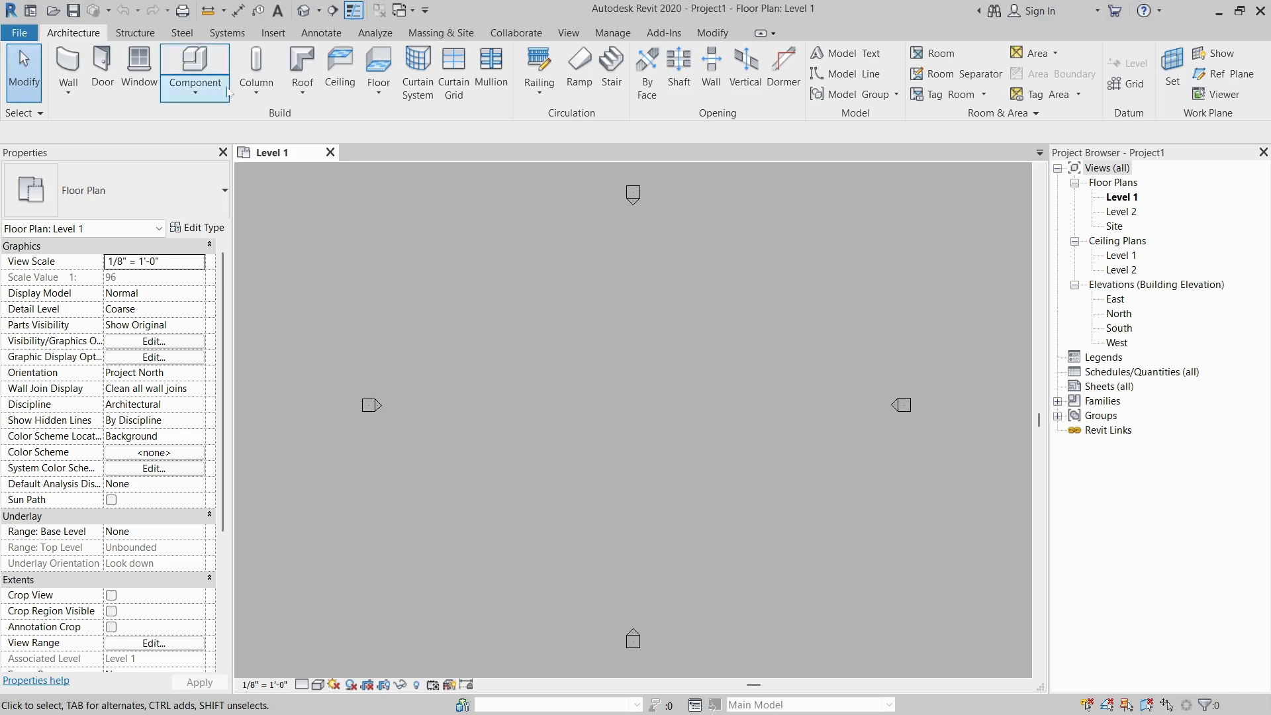
Step: Link the HAP Calculation DWG from the desktop folder into Level 1 with Auto - Origin to Origin positioning
left_click(272, 33)
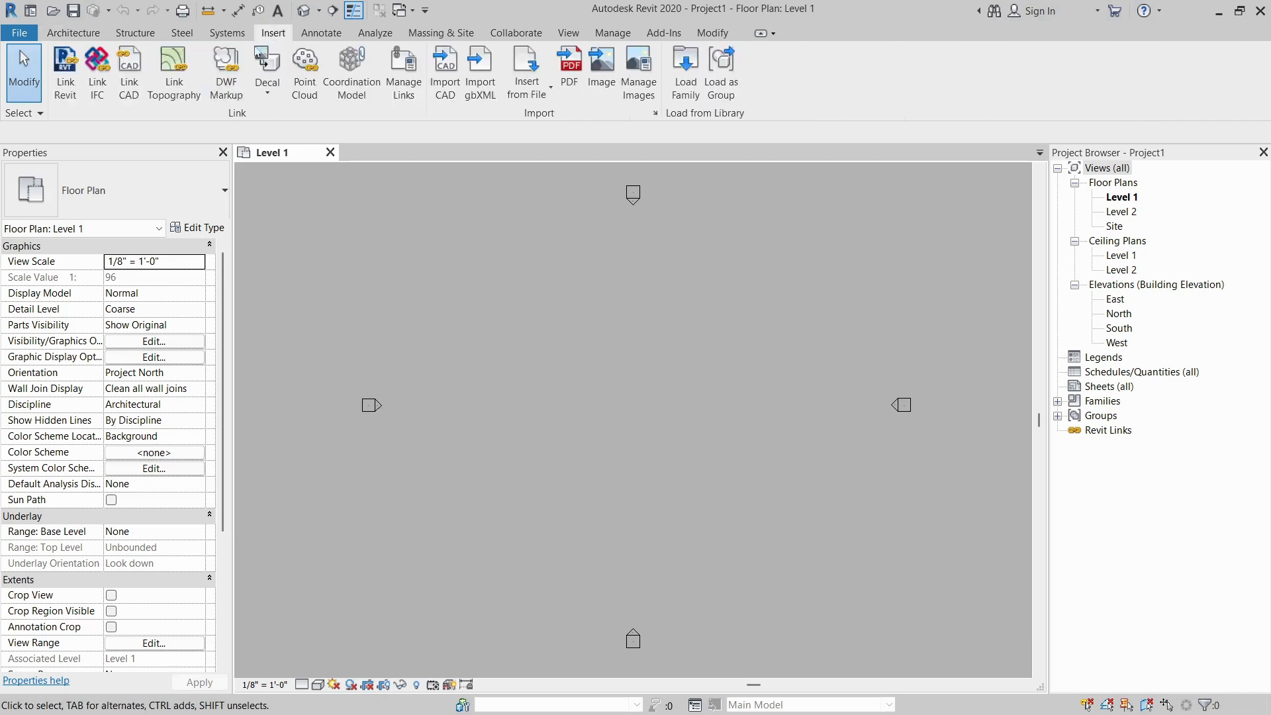
left_click(129, 67)
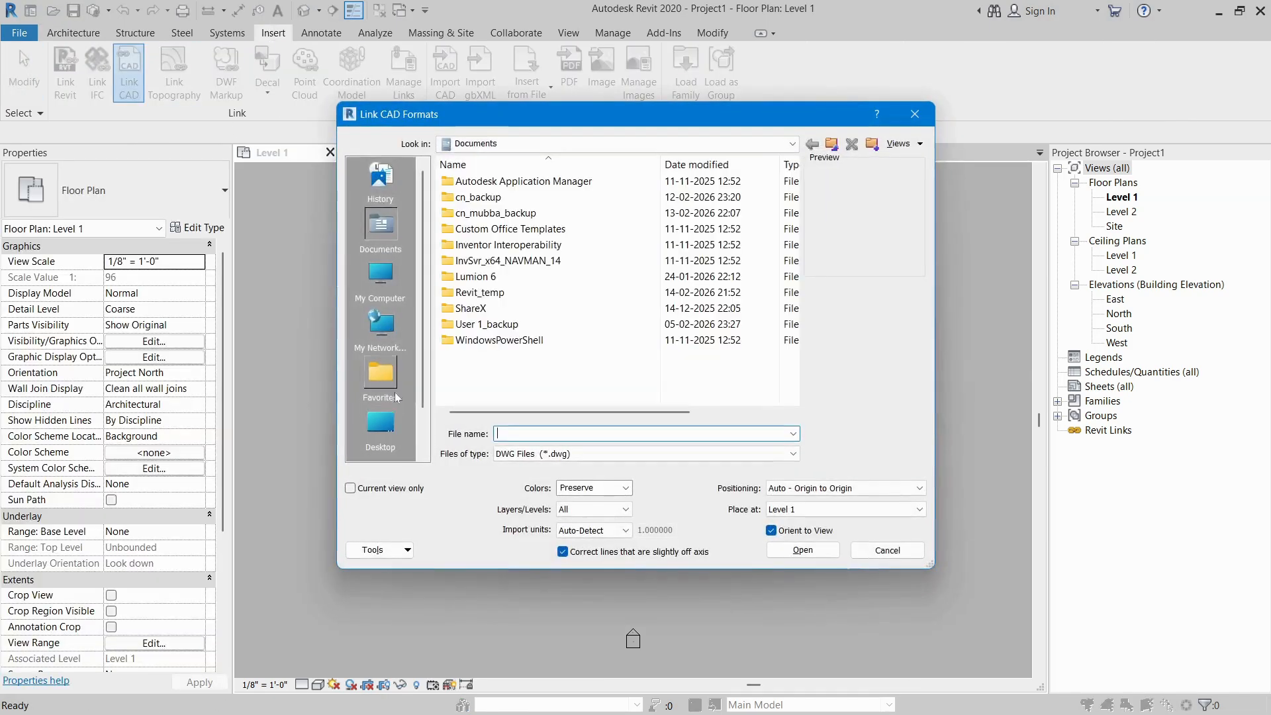
left_click(381, 424)
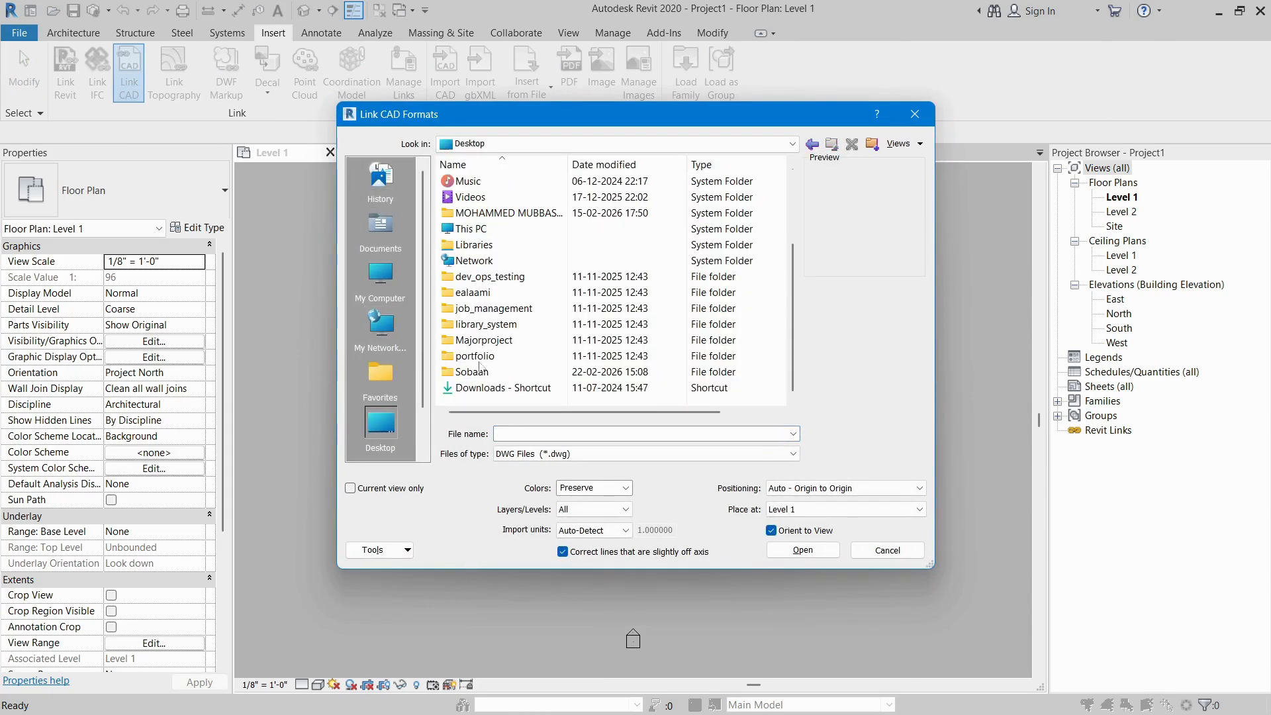
double_click(482, 370)
double_click(494, 340)
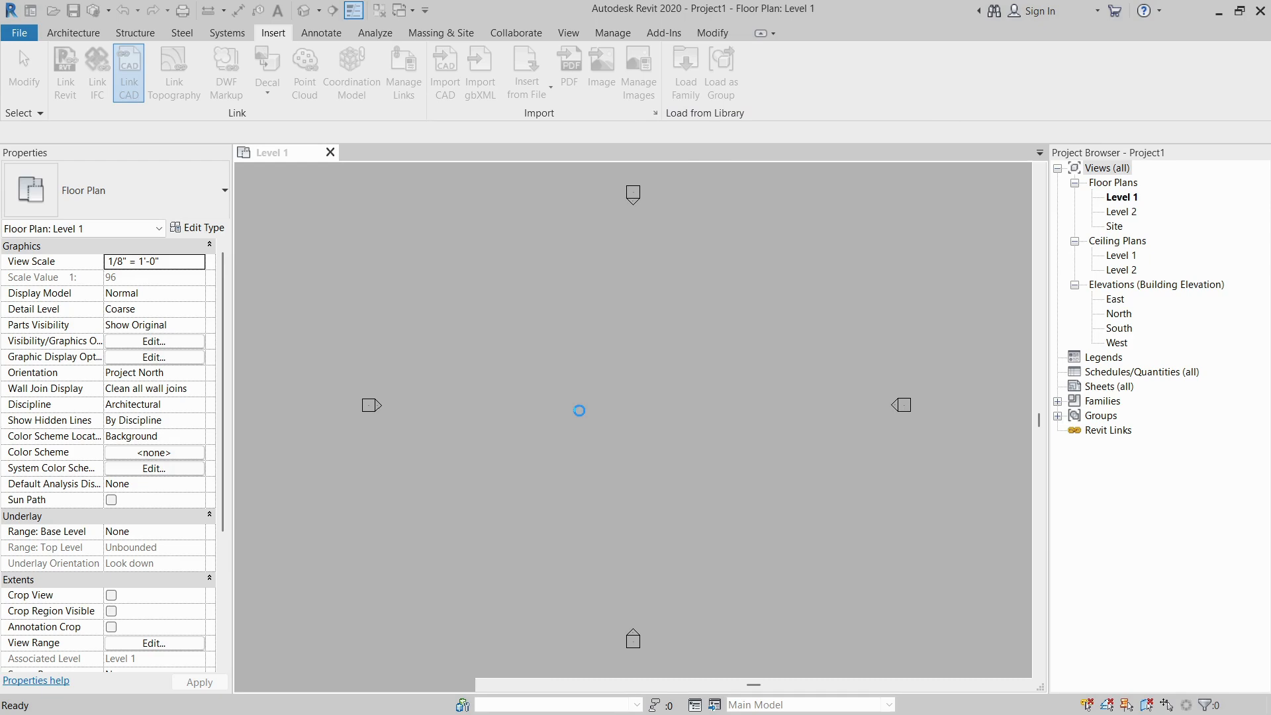
Step: Examine the linked floor plan on Level 1 and its notes on wall, door, window and ceiling dimensions
scroll(585, 475, "down", 2)
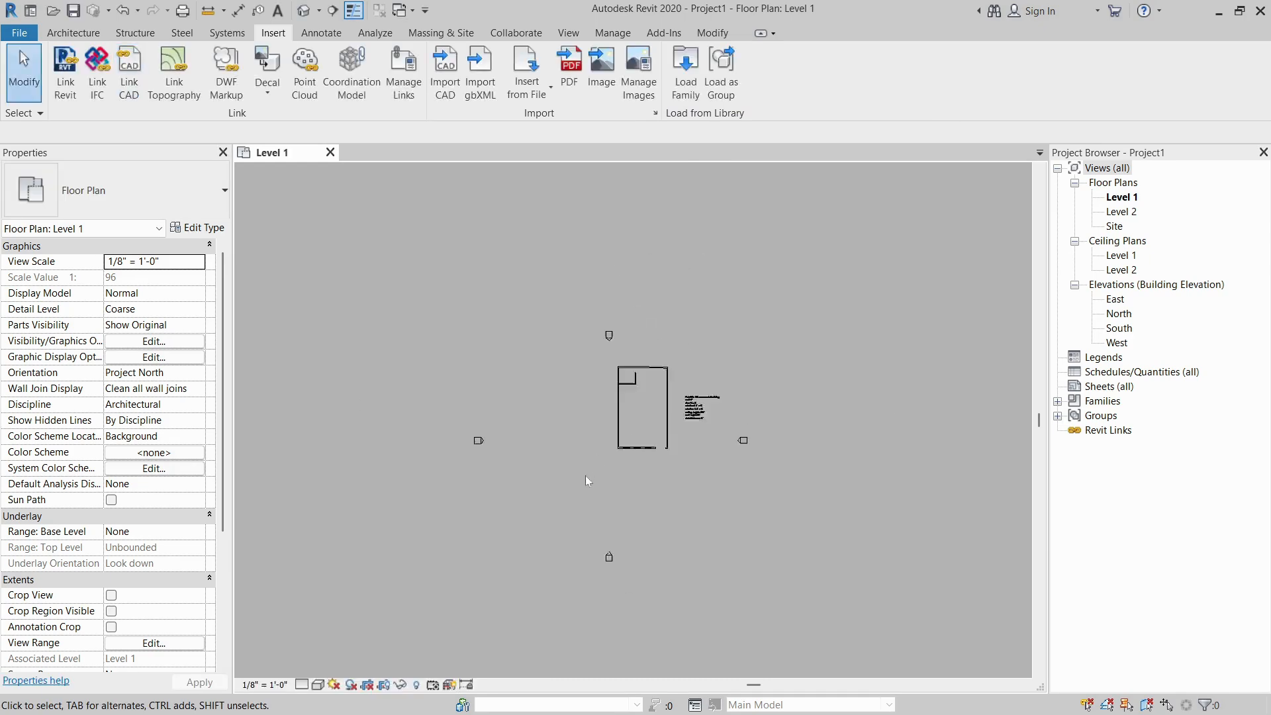
scroll(685, 416, "up", 2)
scroll(667, 399, "up", 5)
scroll(676, 406, "down", 6)
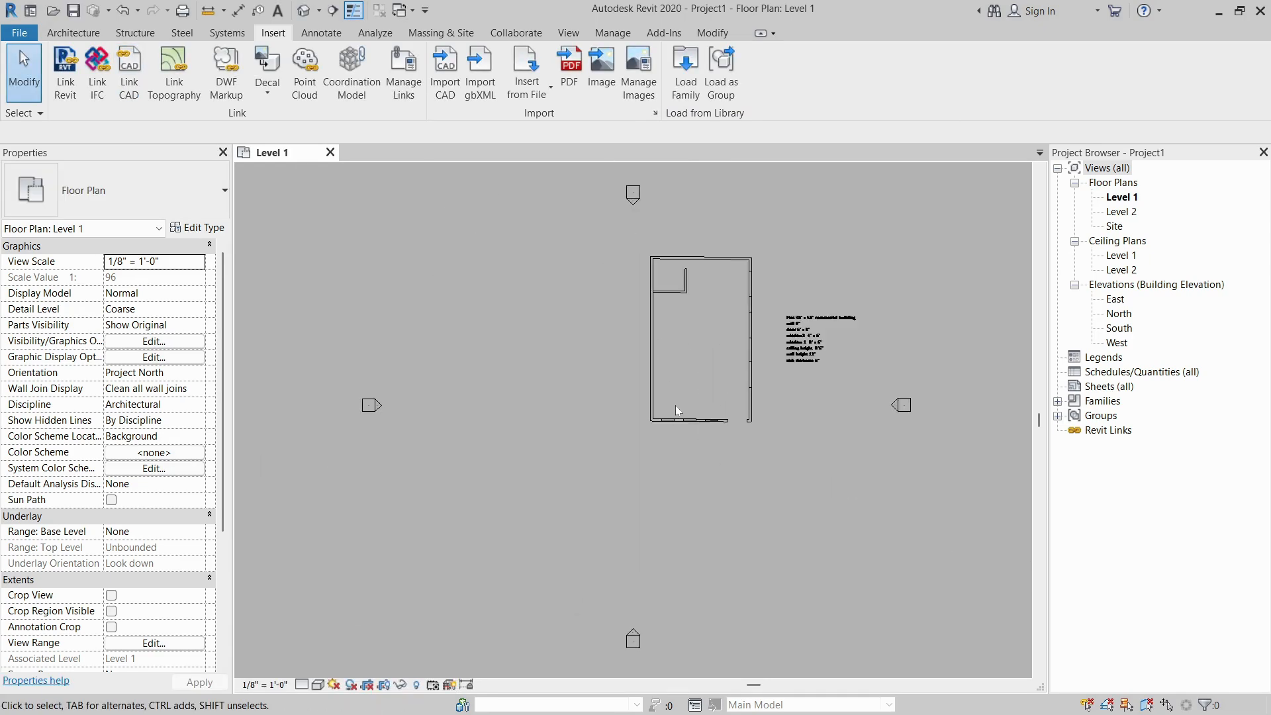
scroll(757, 340, "up", 2)
scroll(710, 317, "up", 3)
middle_click_drag(710, 316, 628, 481)
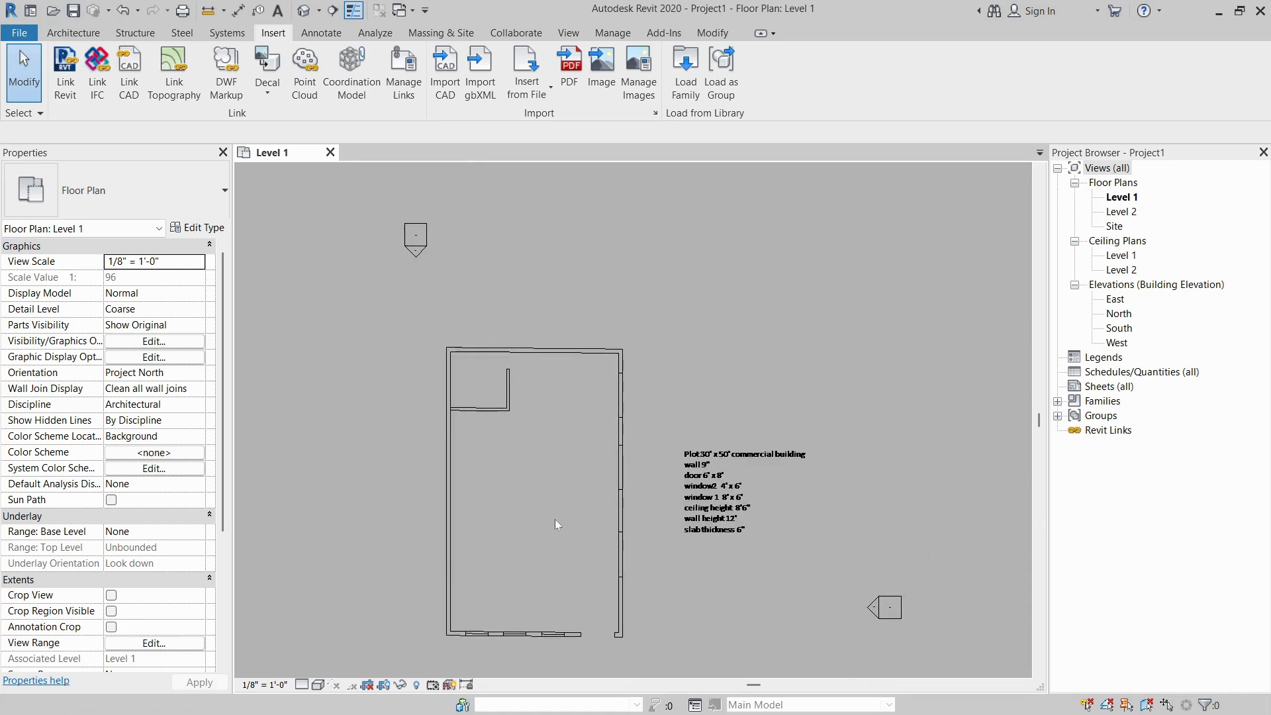
scroll(633, 398, "down", 2)
scroll(625, 415, "up", 3)
scroll(625, 416, "down", 1)
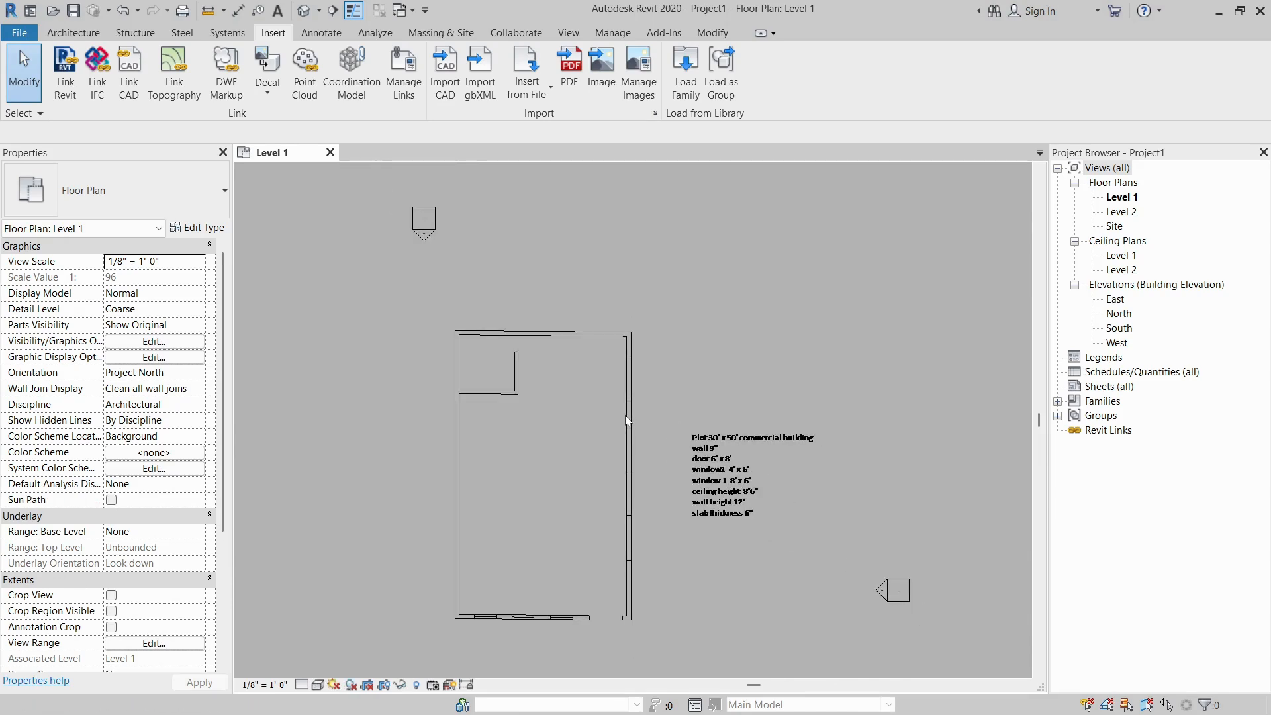
scroll(625, 416, "up", 2)
middle_click_drag(567, 458, 619, 395)
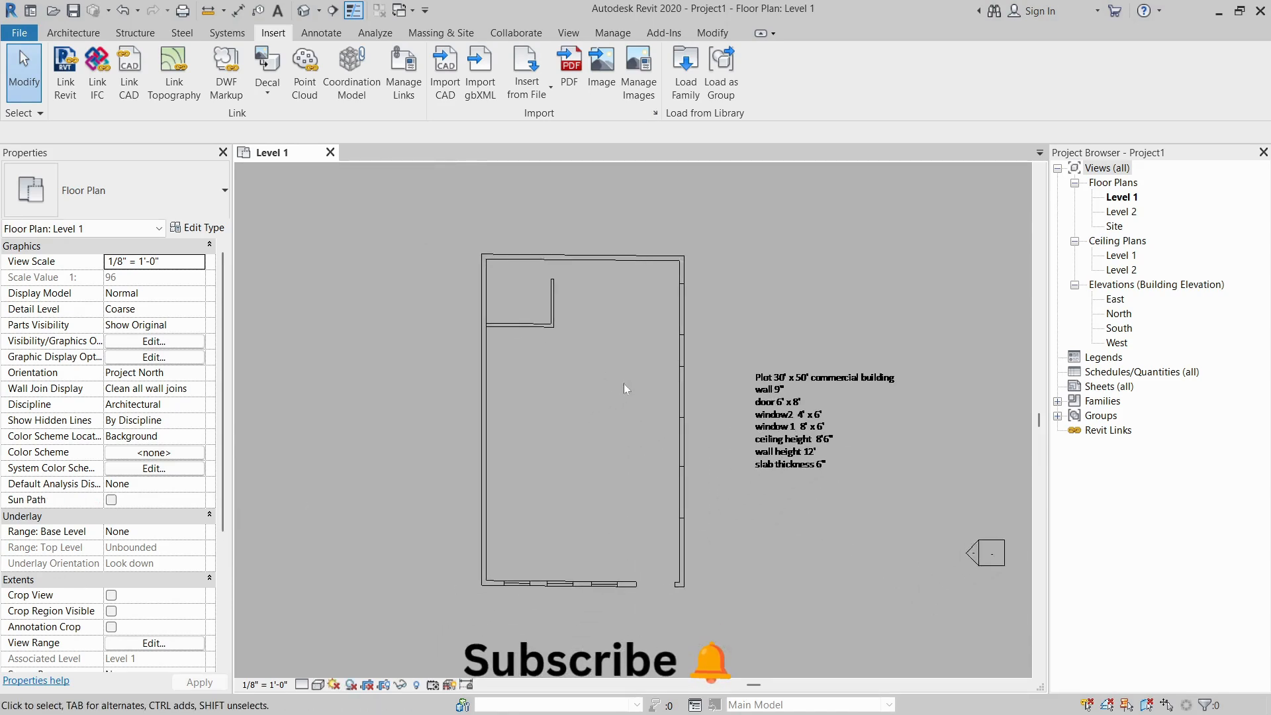
scroll(624, 383, "down", 3)
scroll(546, 369, "up", 2)
scroll(638, 309, "up", 3)
middle_click_drag(714, 425, 696, 375)
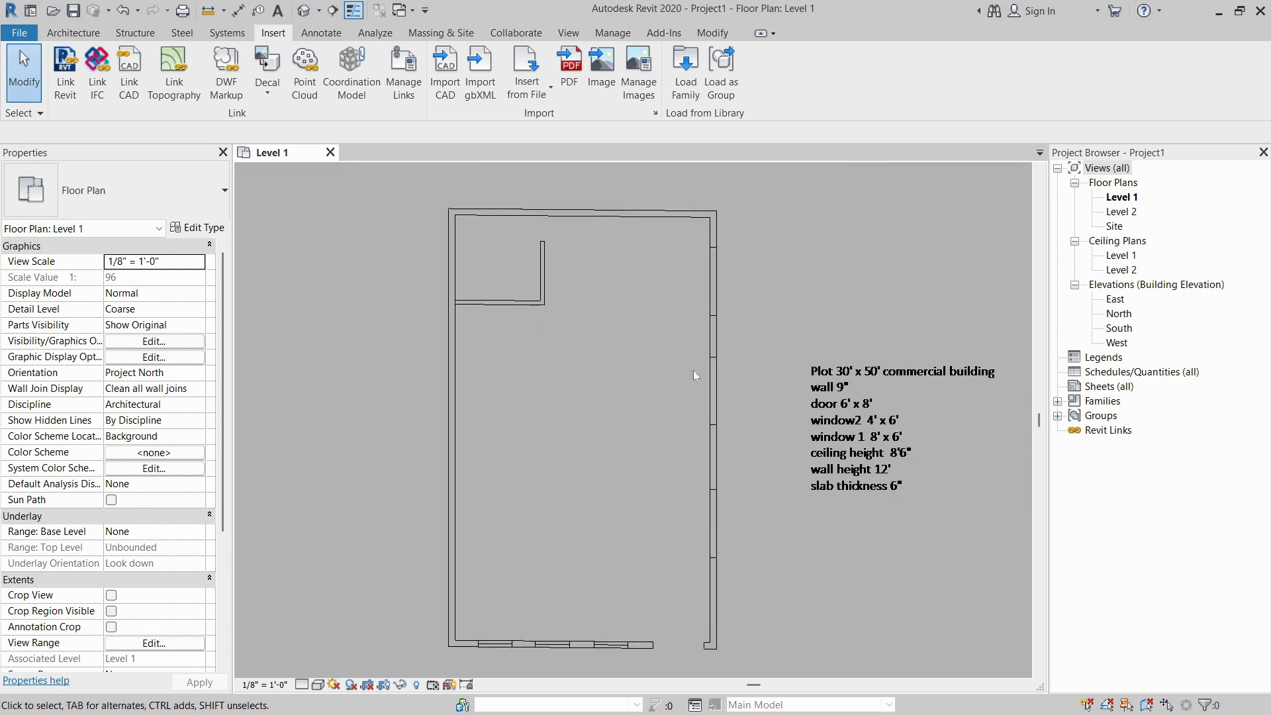
scroll(913, 452, "up", 2)
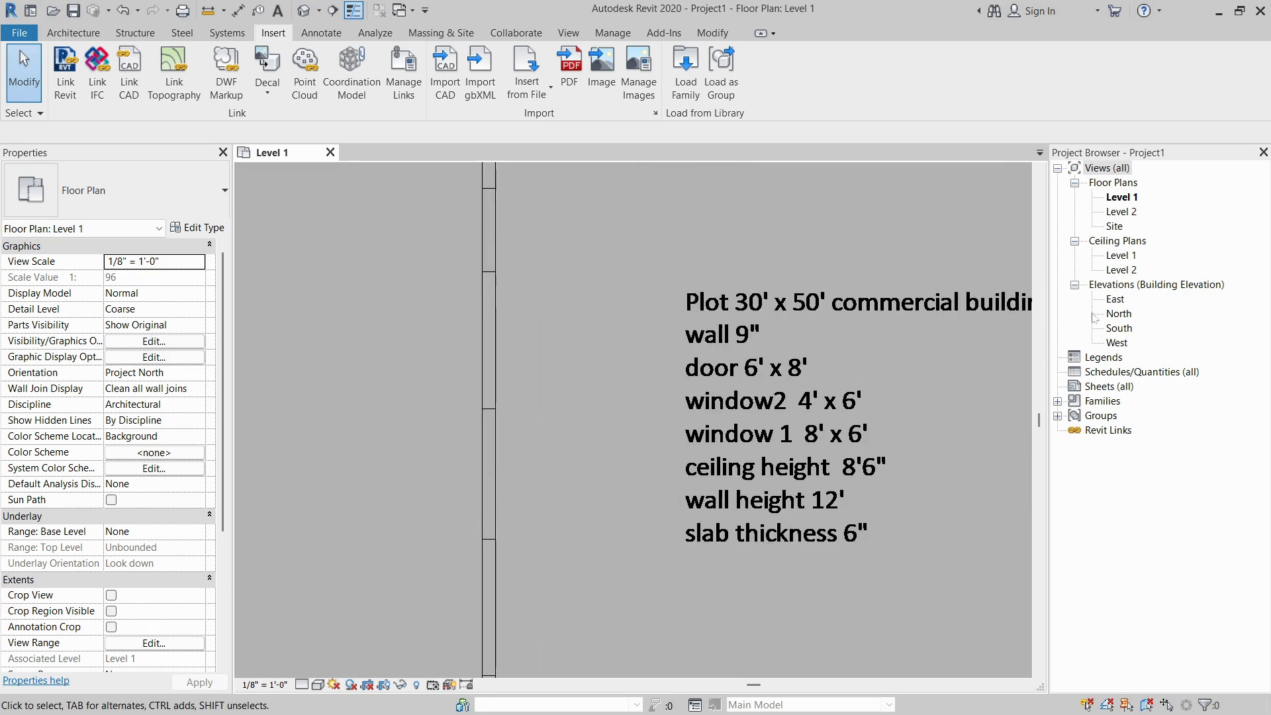
Step: Set the elevation of Level 2 to 12' in the South elevation view
double_click(1119, 328)
scroll(965, 398, "up", 5)
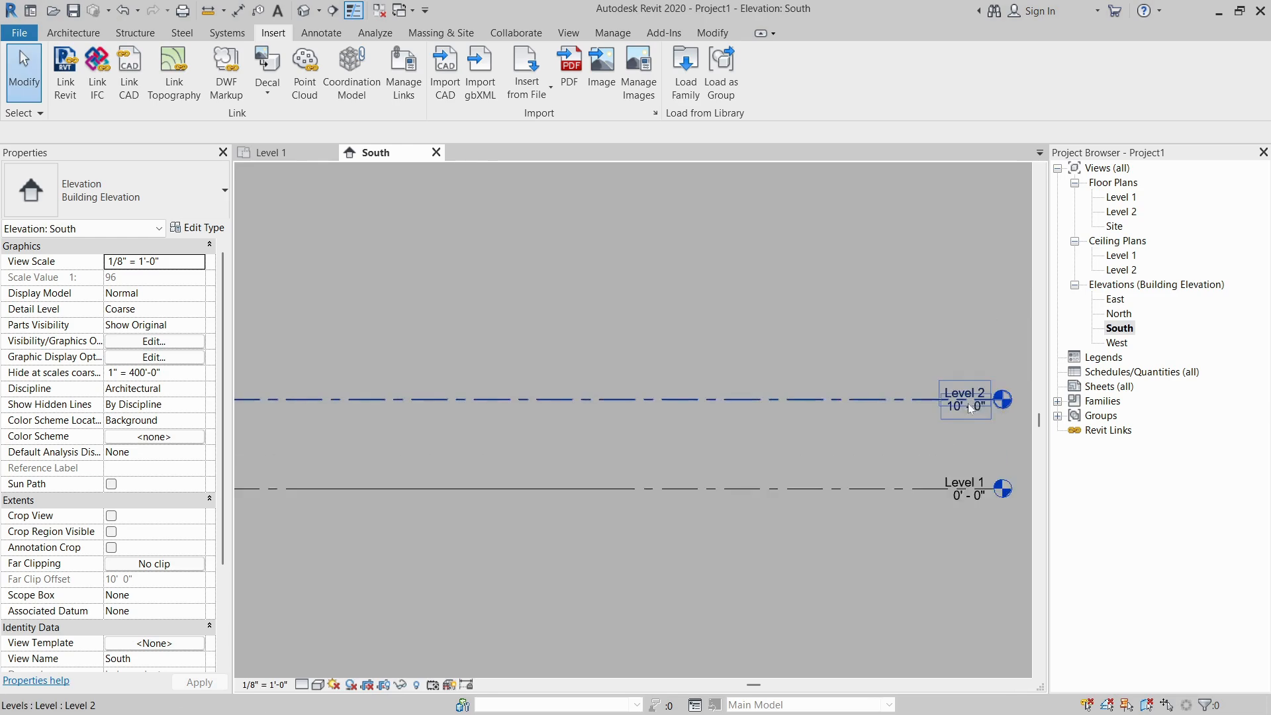
double_click(963, 414)
type("1")
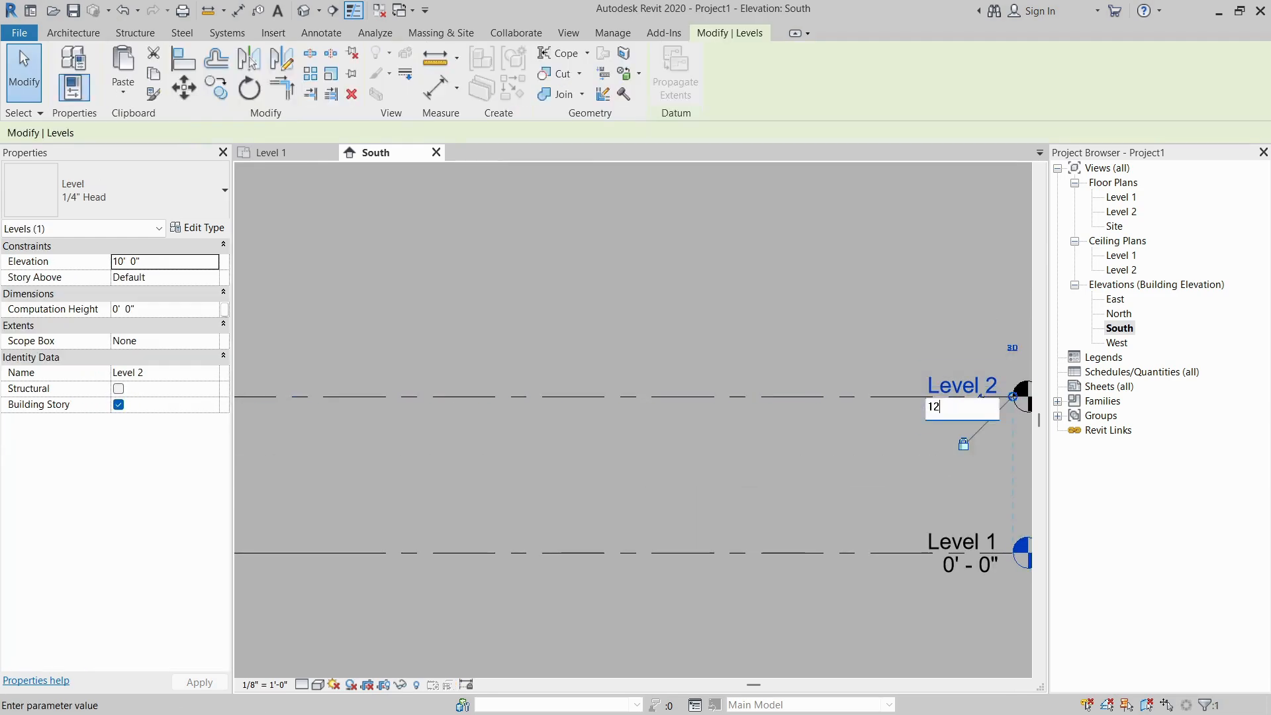
type("2")
key("Return")
left_click(704, 300)
Step: Return to the Level 1 floor plan and review the ceiling height, wall height and slab thickness notes
left_click(266, 150)
scroll(654, 447, "down", 2)
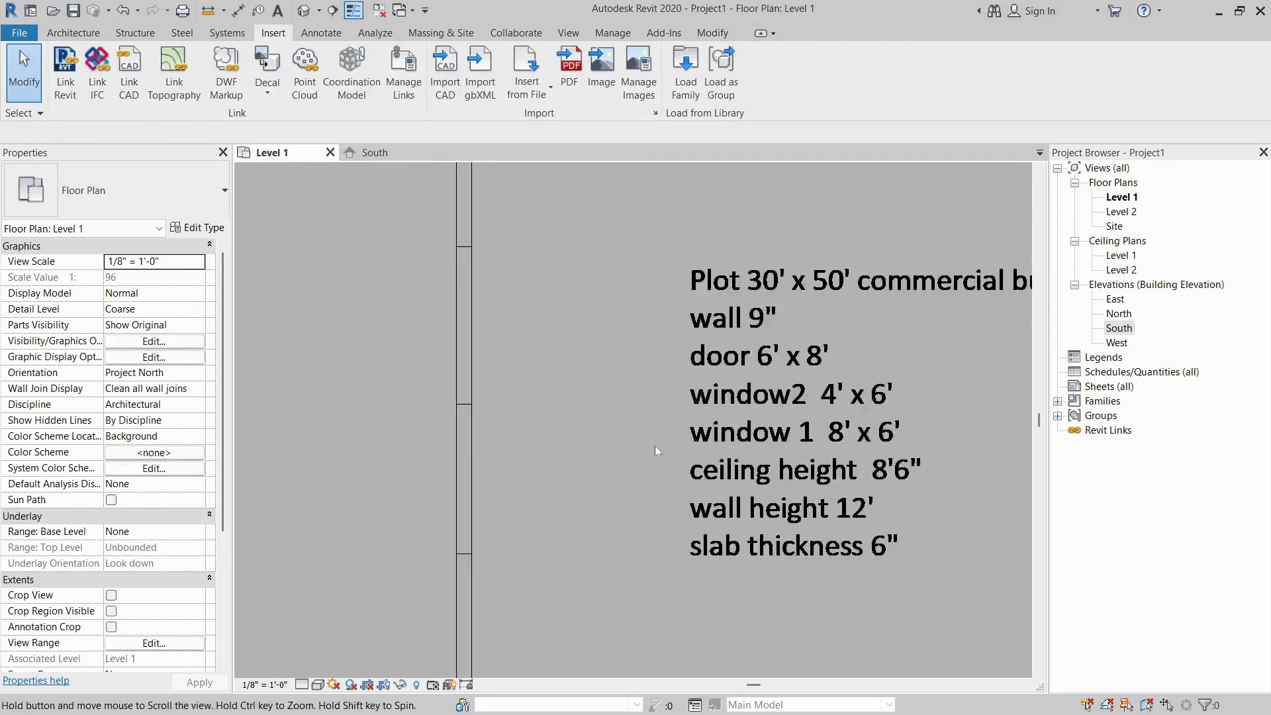
scroll(654, 447, "down", 5)
scroll(699, 267, "up", 2)
scroll(703, 335, "up", 2)
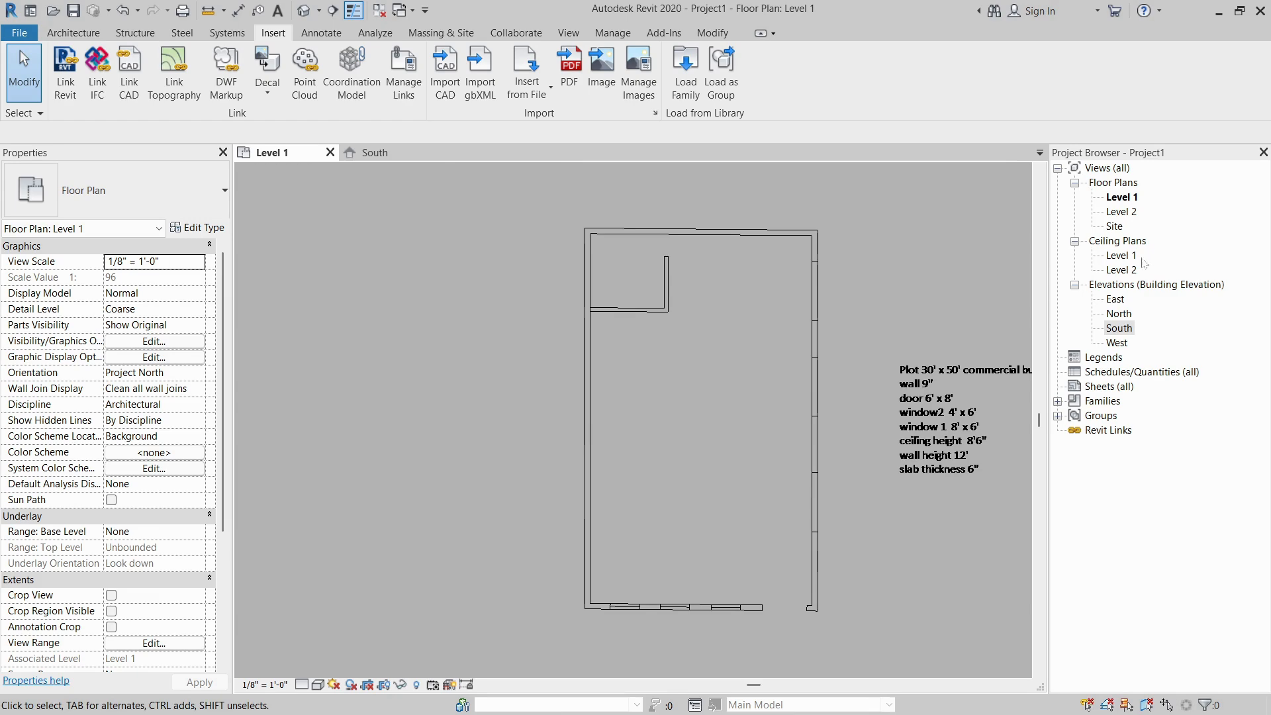
left_click(1122, 255)
scroll(941, 313, "up", 3)
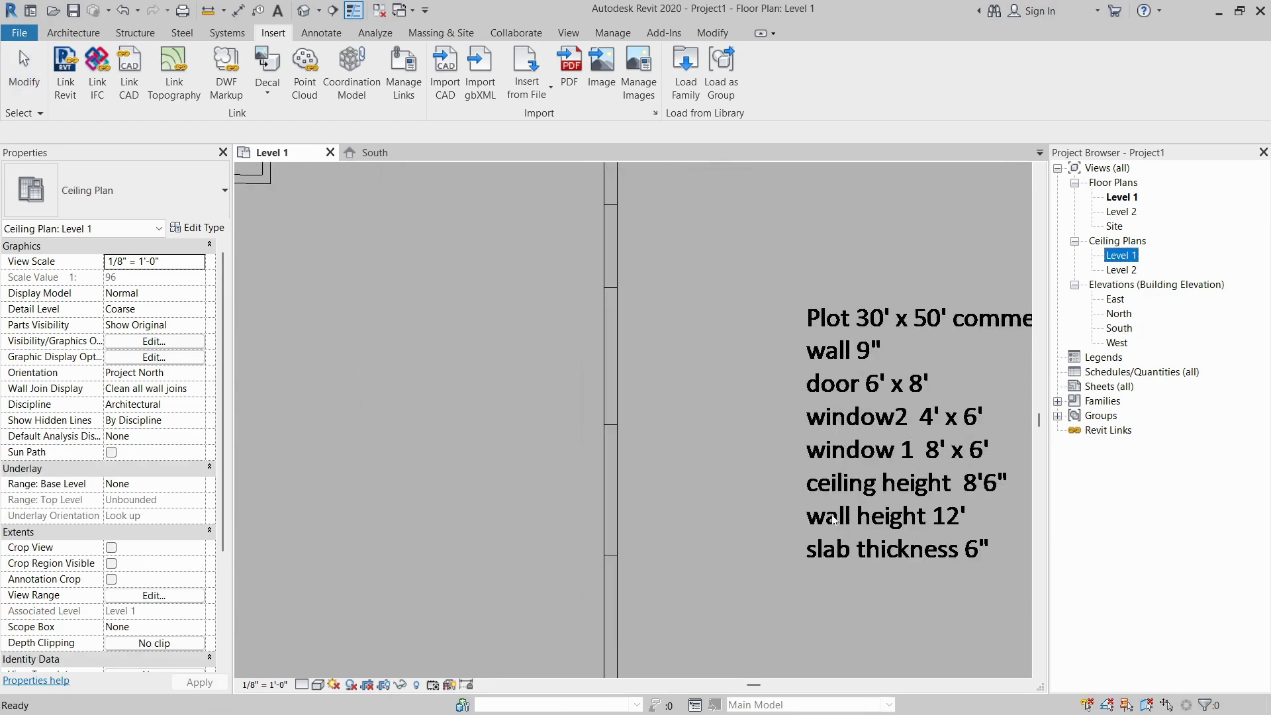
left_click(659, 402)
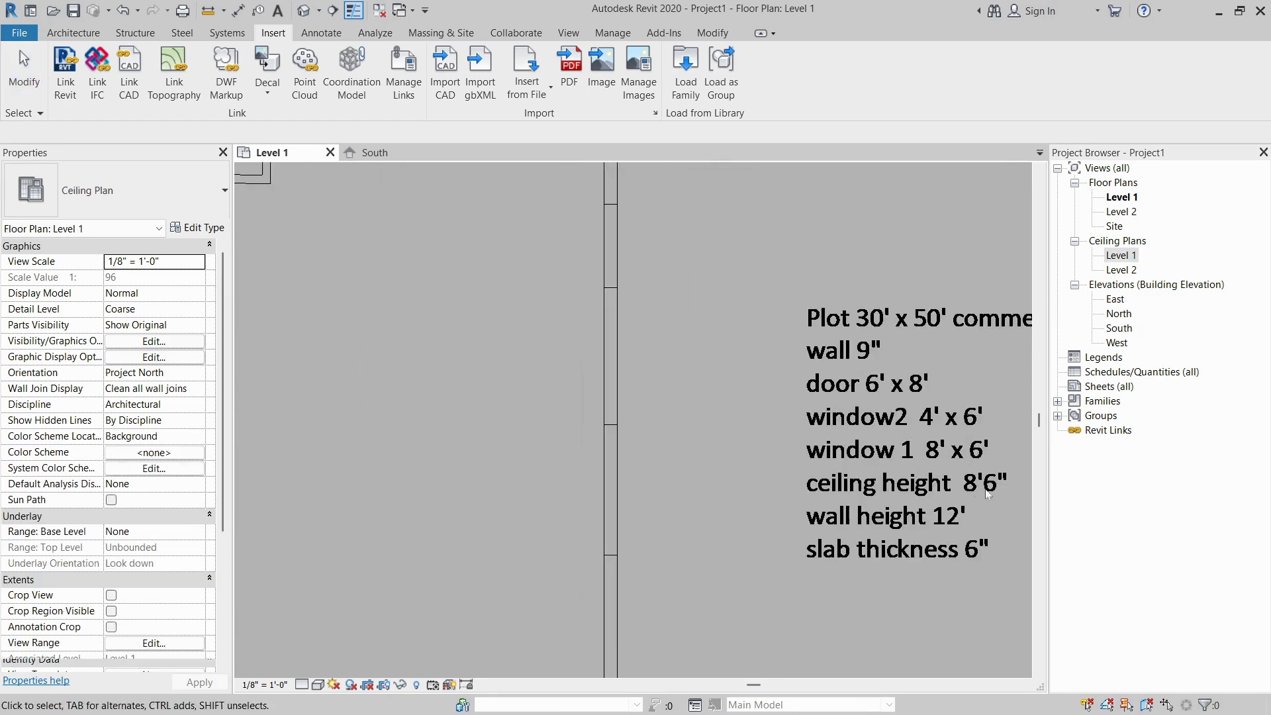
middle_click(640, 396)
middle_click(639, 396)
scroll(742, 283, "up", 2)
scroll(742, 286, "up", 1)
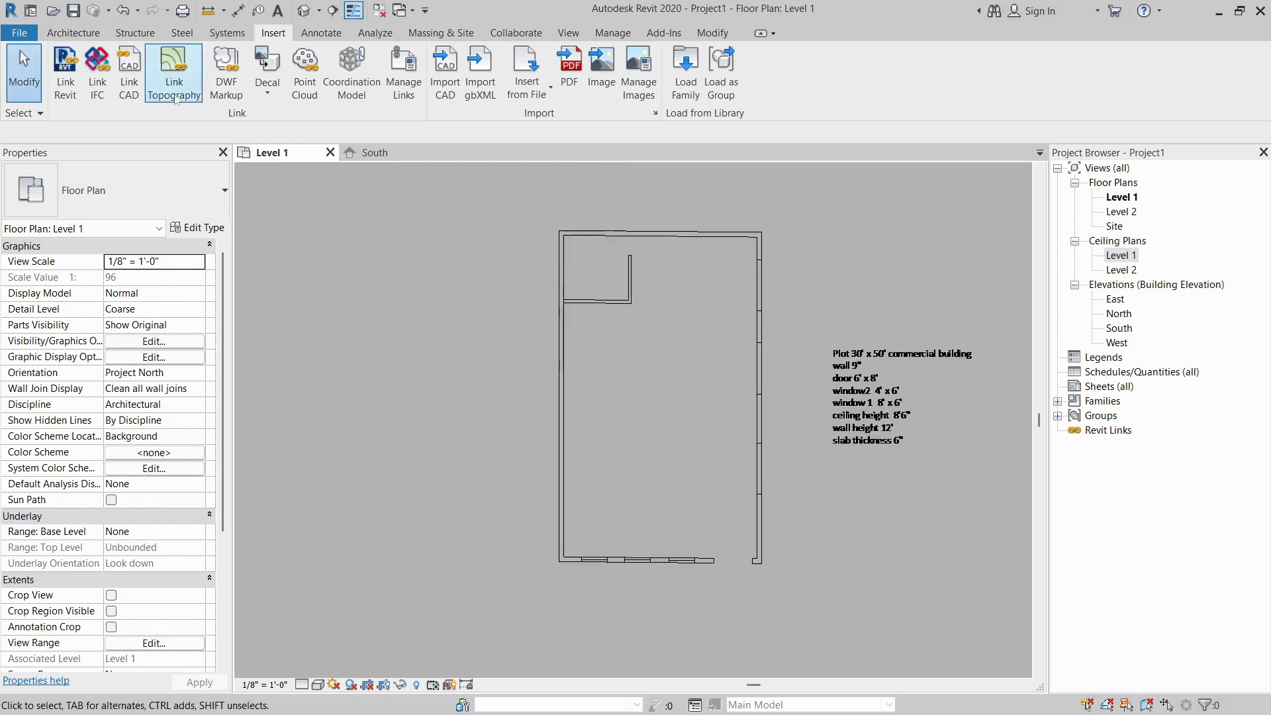
Step: Start the Wall tool and duplicate the Generic - 8" basic wall type as Wall 9"
left_click(72, 37)
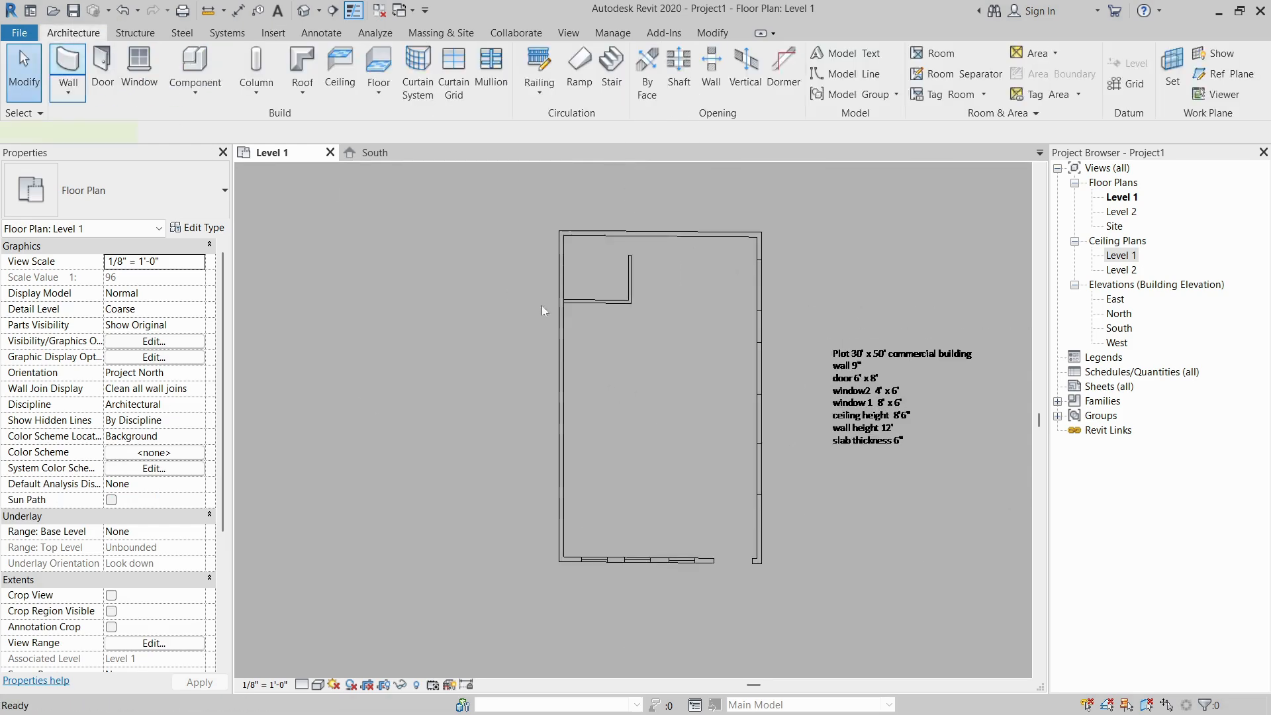
left_click(66, 66)
left_click(198, 227)
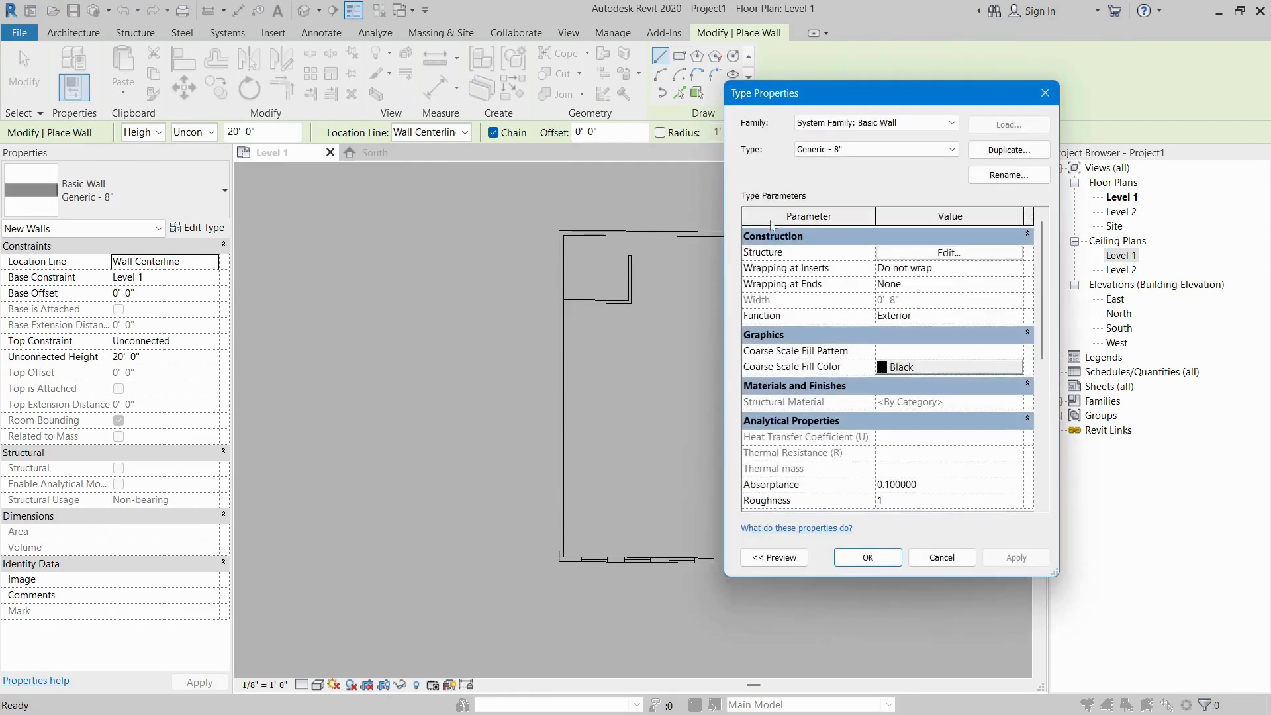
left_click(959, 252)
left_click(1054, 94)
left_click(1009, 150)
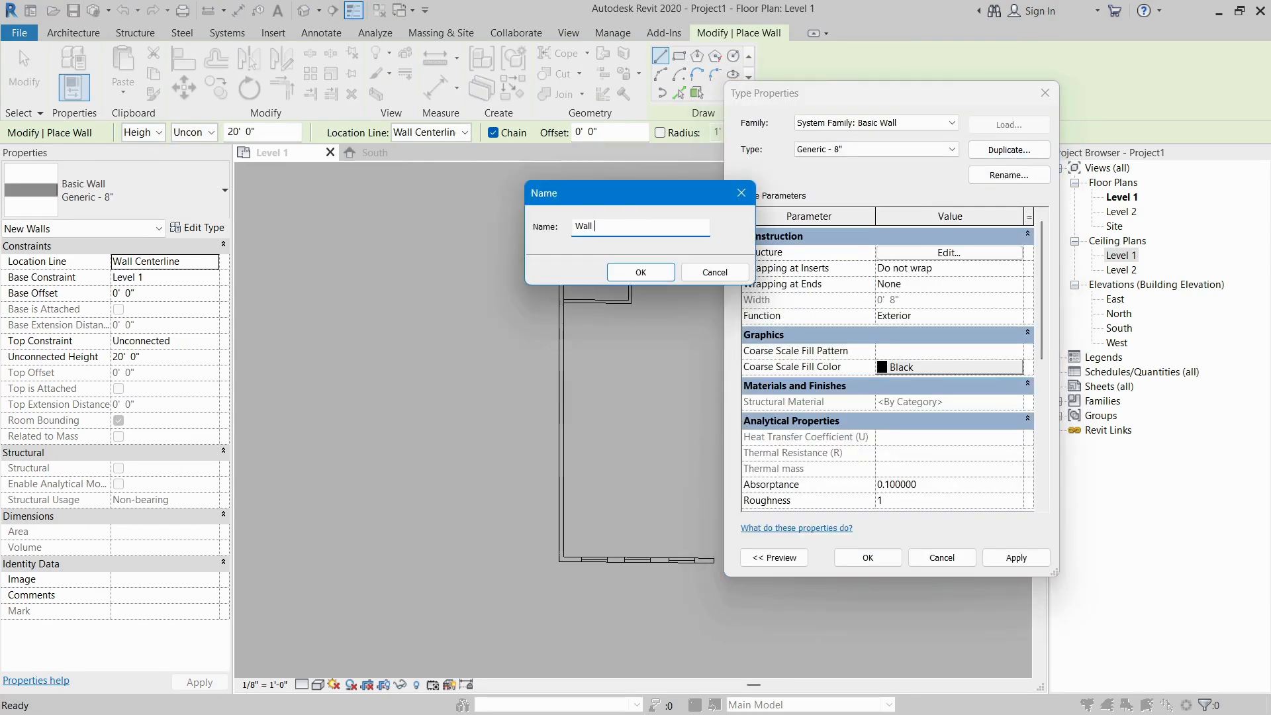
type("Wall 9\"")
key("Return")
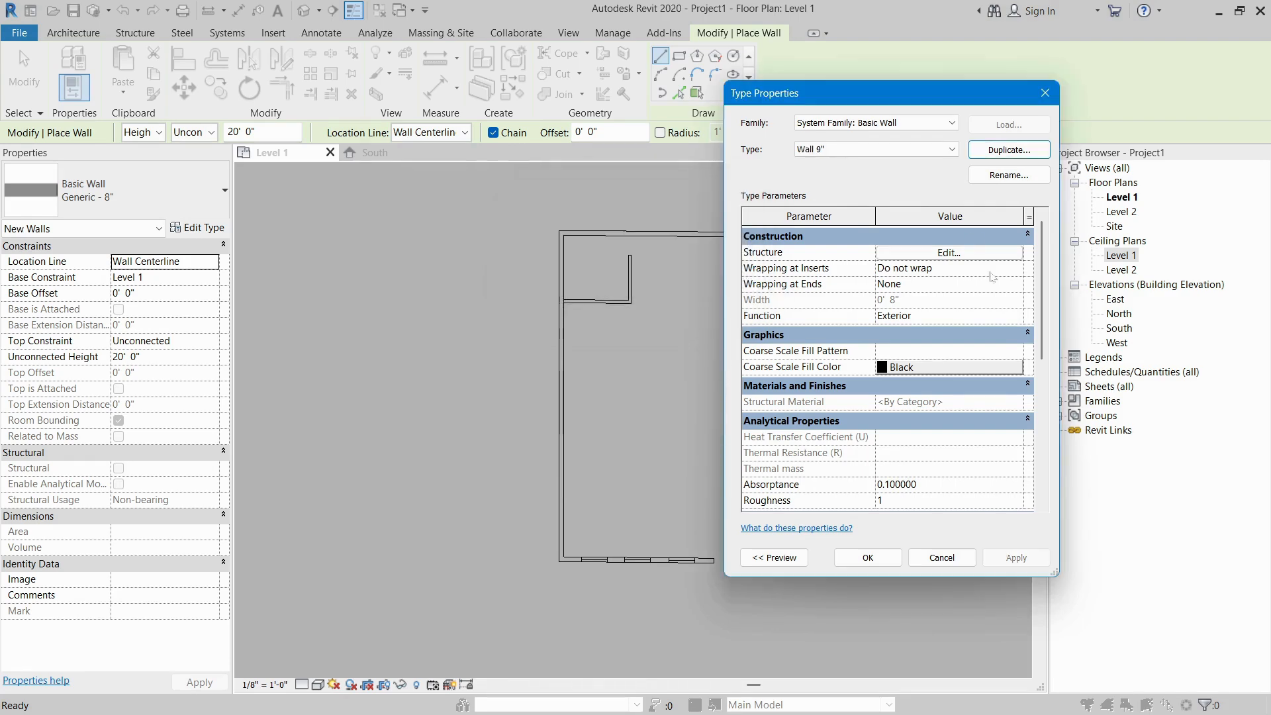
Step: Set the structure layer thickness of the Wall 9" type to 9" and accept the type changes
left_click(994, 256)
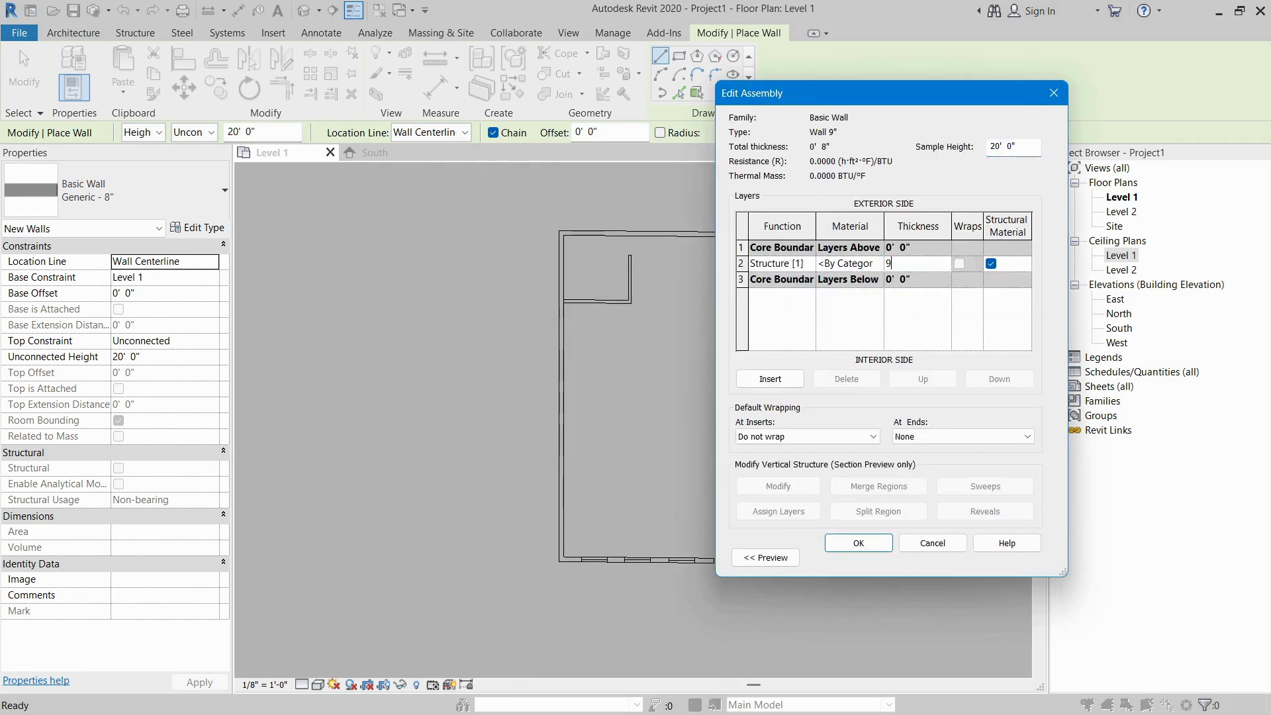
key("Return")
key("Return")
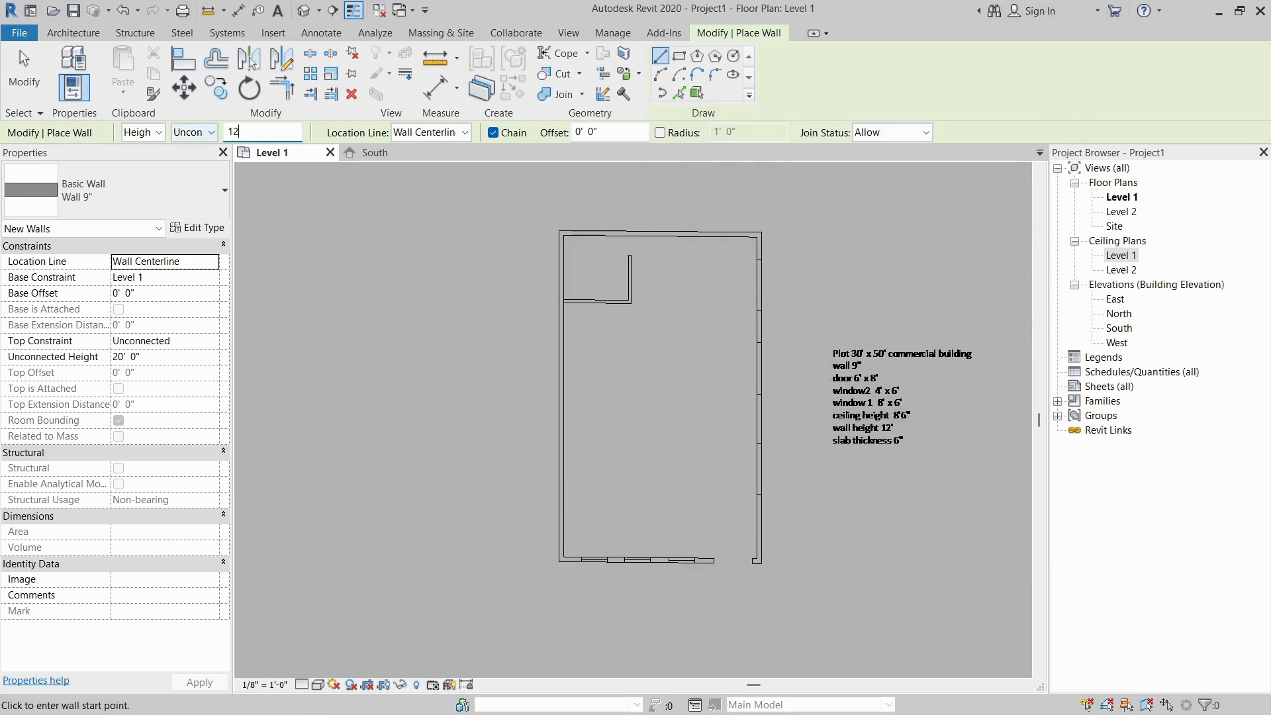
Step: Draw the exterior walls as a 12' high rectangle over the linked plan's outline, with the location line at Finish Face: Exterior
left_click(437, 132)
left_click(431, 171)
scroll(588, 218, "up", 2)
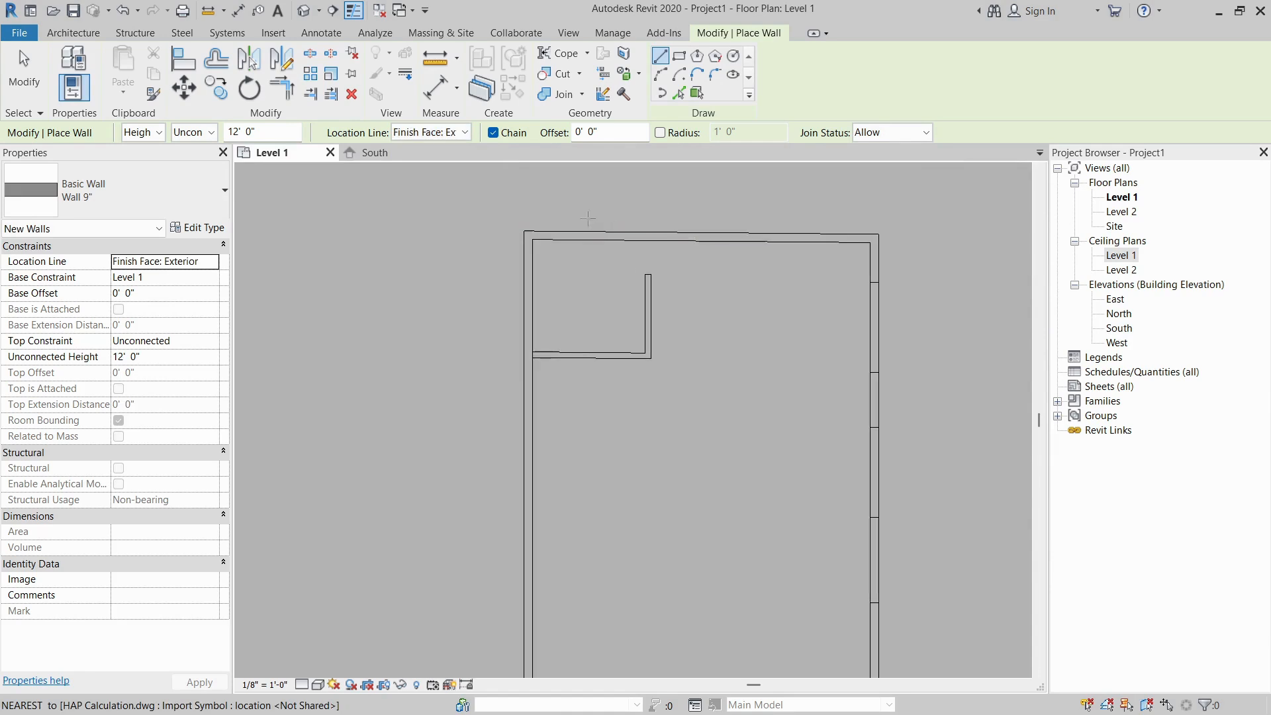
left_click(679, 56)
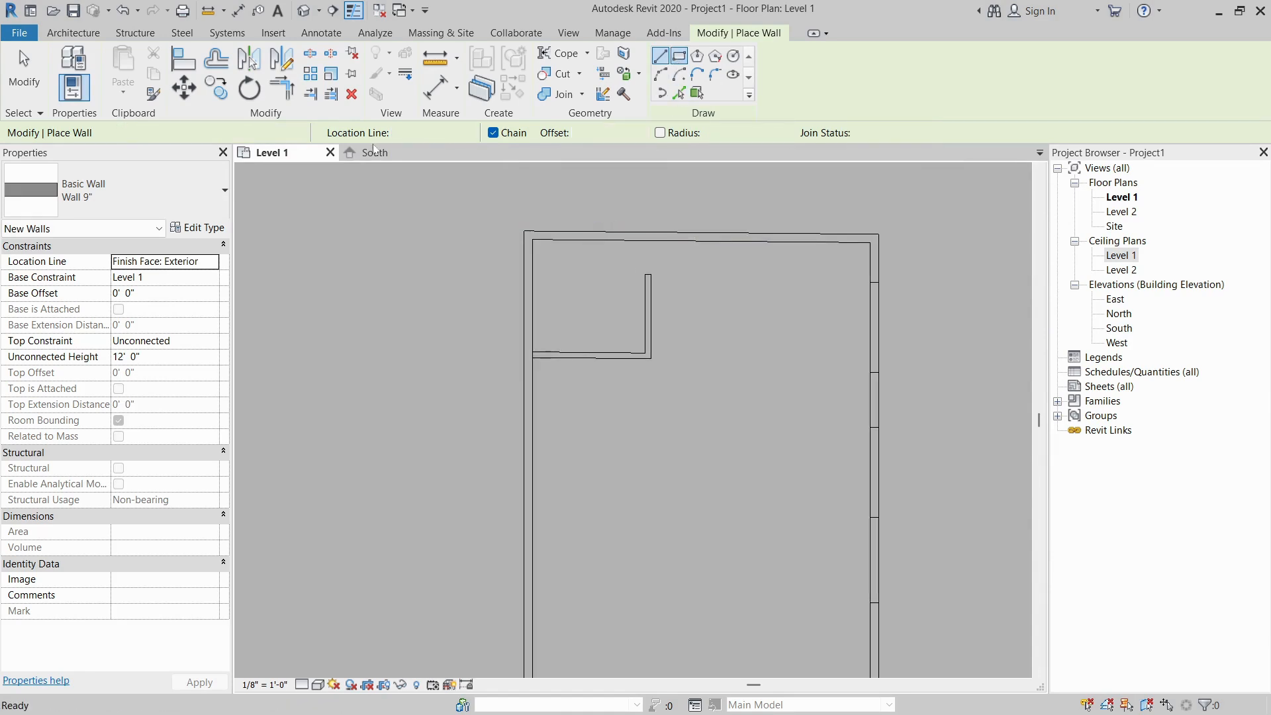
left_click(526, 233)
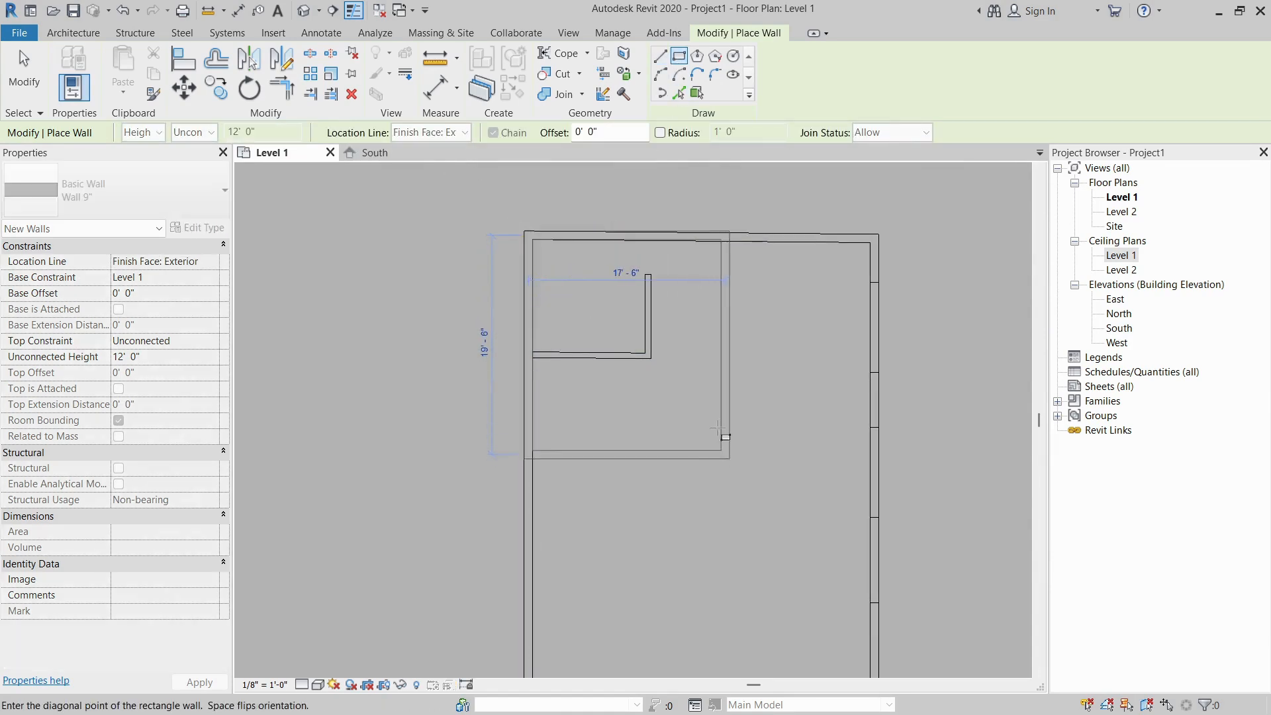
middle_click_drag(718, 428, 682, 267)
scroll(834, 634, "up", 3)
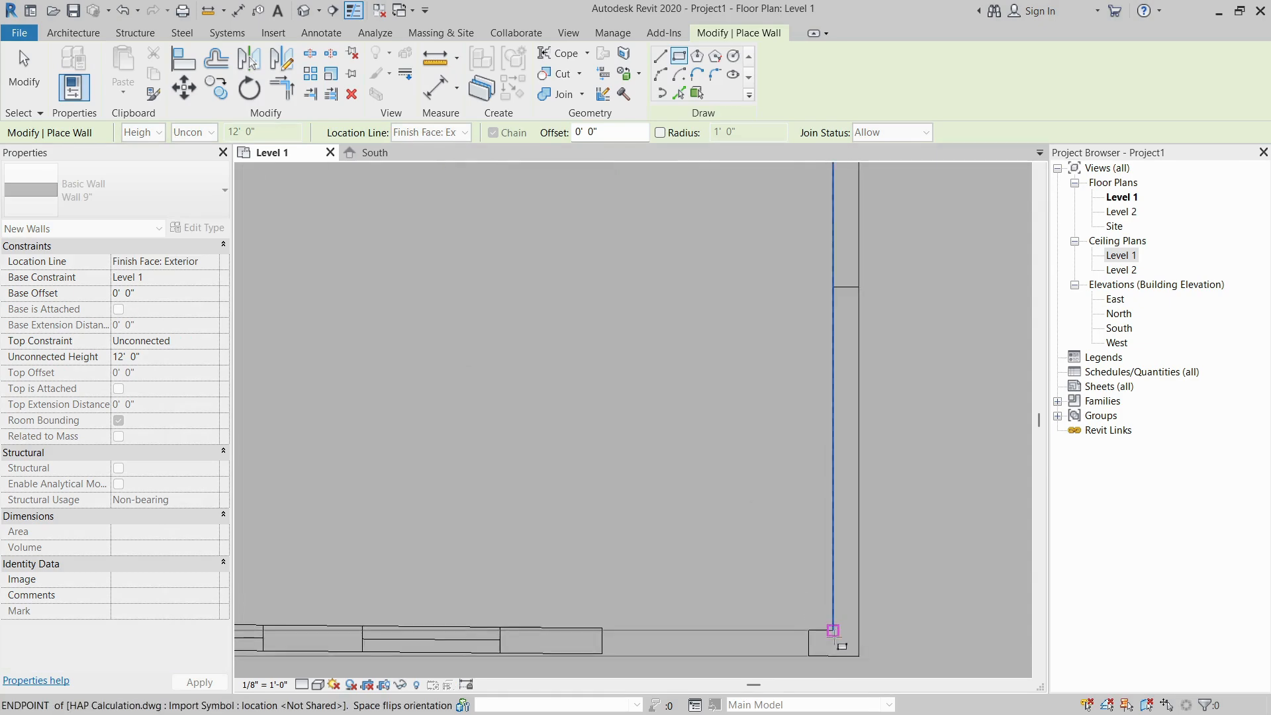
left_click(833, 630)
scroll(833, 630, "down", 4)
key("Escape")
key("Escape")
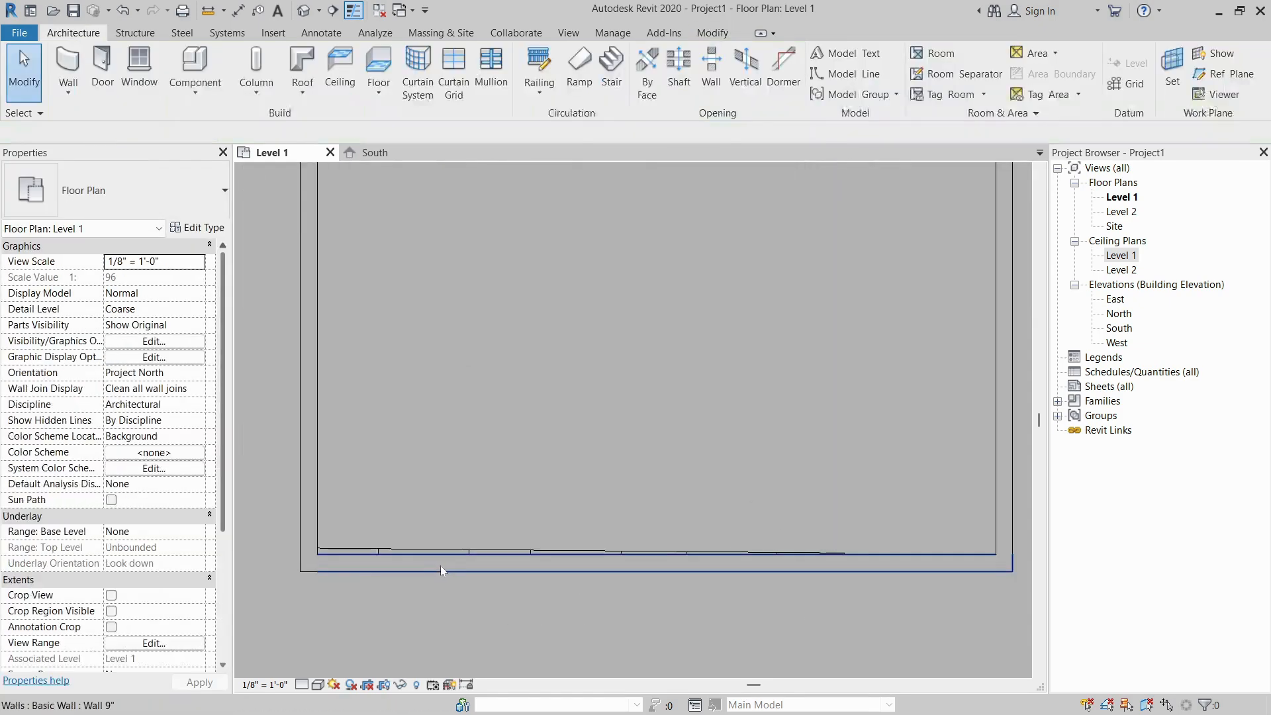
Step: Align the south exterior wall with the linked plan's wall line
scroll(443, 566, "up", 1)
key("a")
key("l")
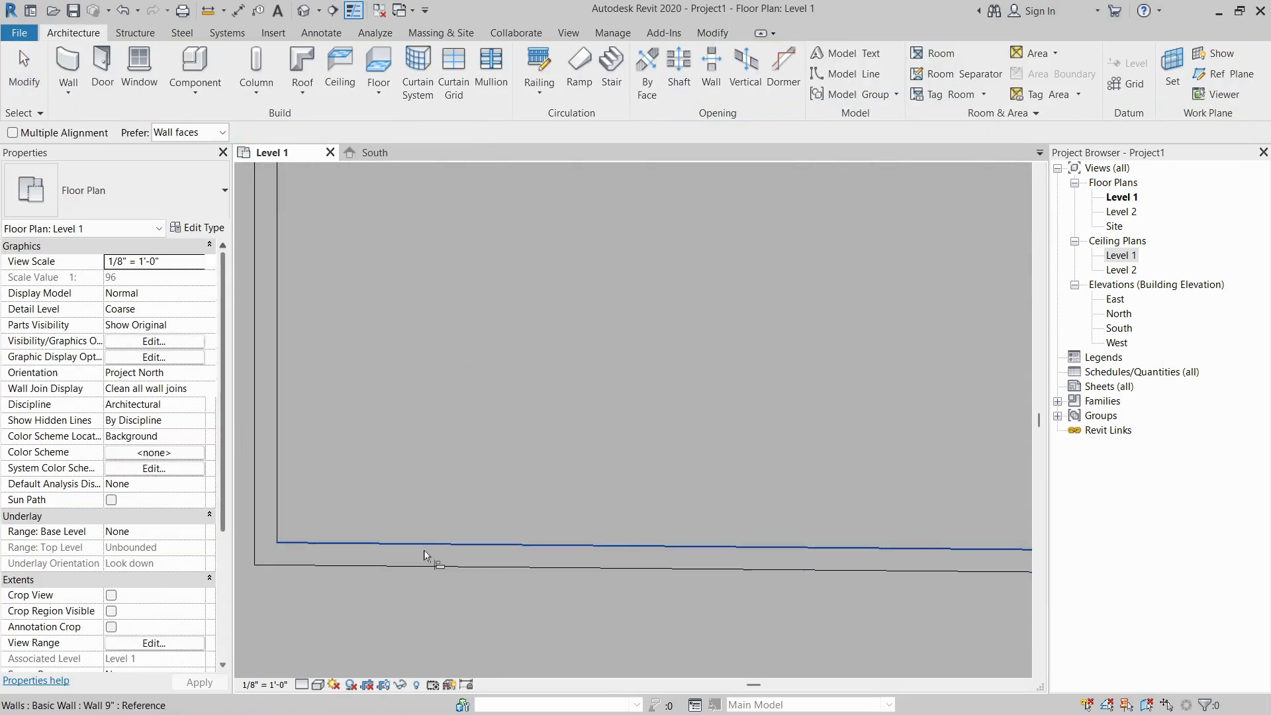
key("Escape")
scroll(502, 457, "down", 2)
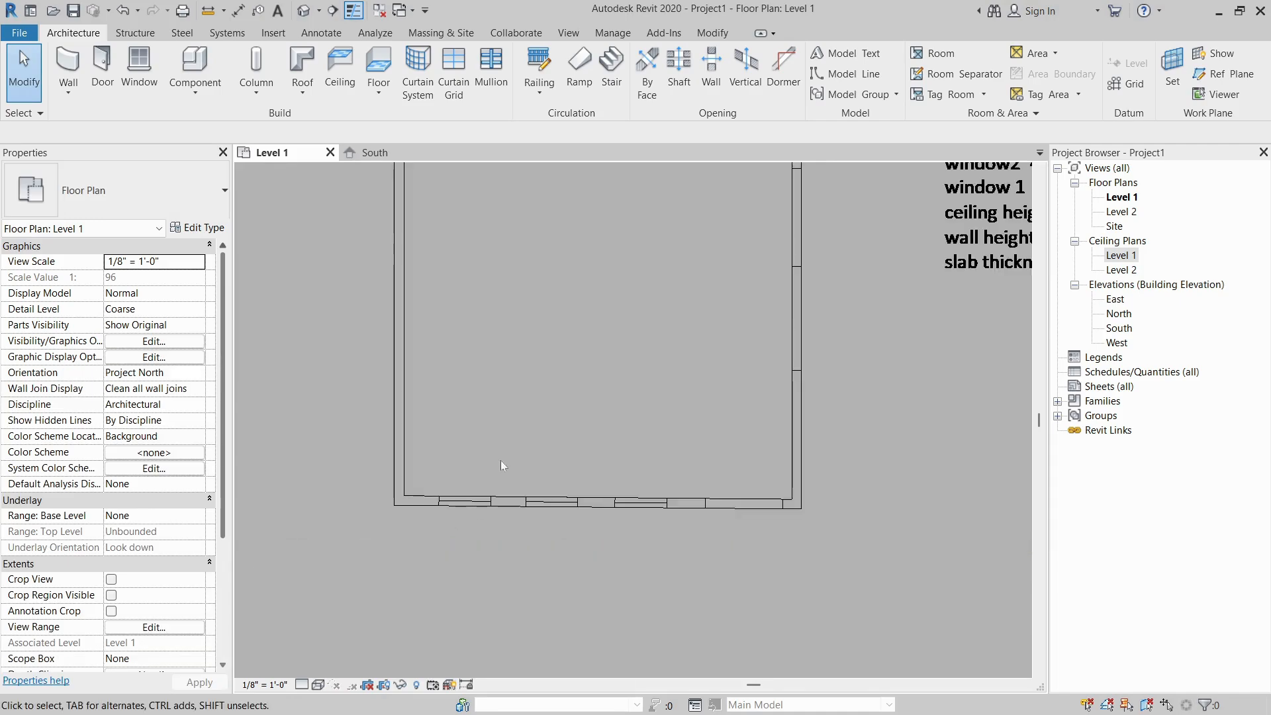
Step: Try to fit the north exterior wall to the linked plan's wall lines
scroll(500, 460, "down", 3)
scroll(511, 253, "up", 5)
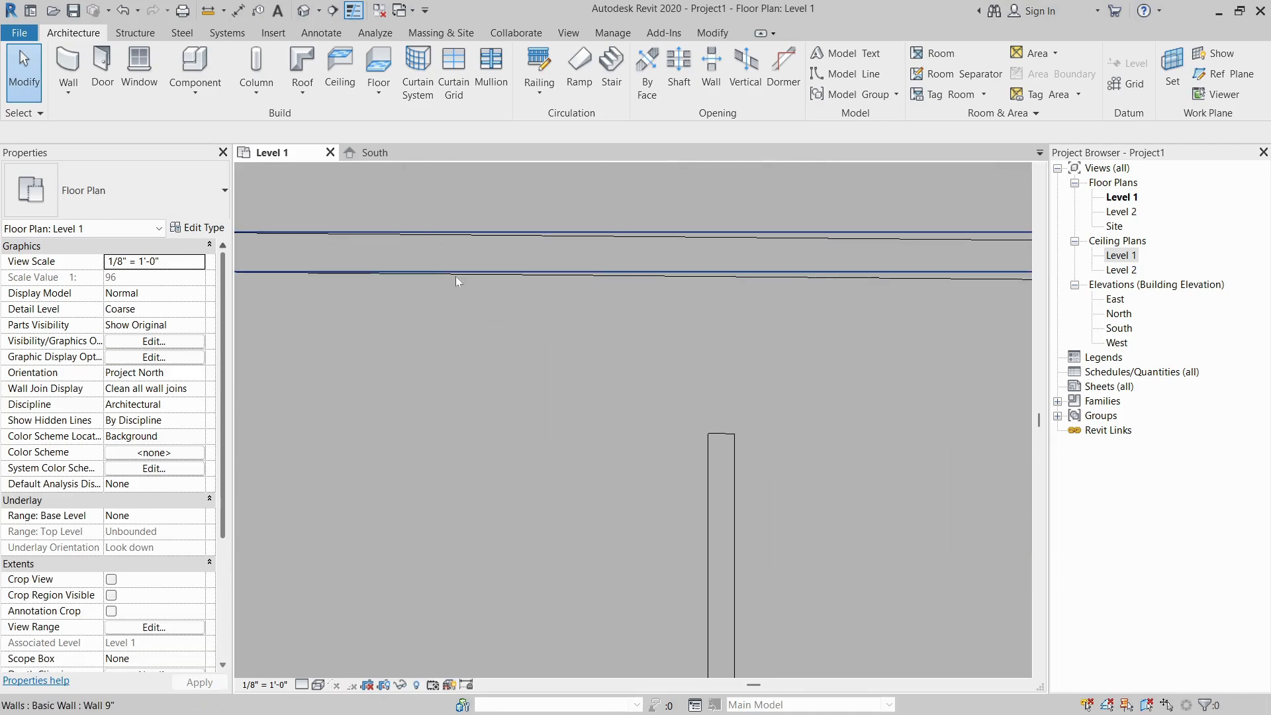
left_click(459, 273)
scroll(511, 316, "down", 4)
middle_click_drag(596, 330, 361, 304)
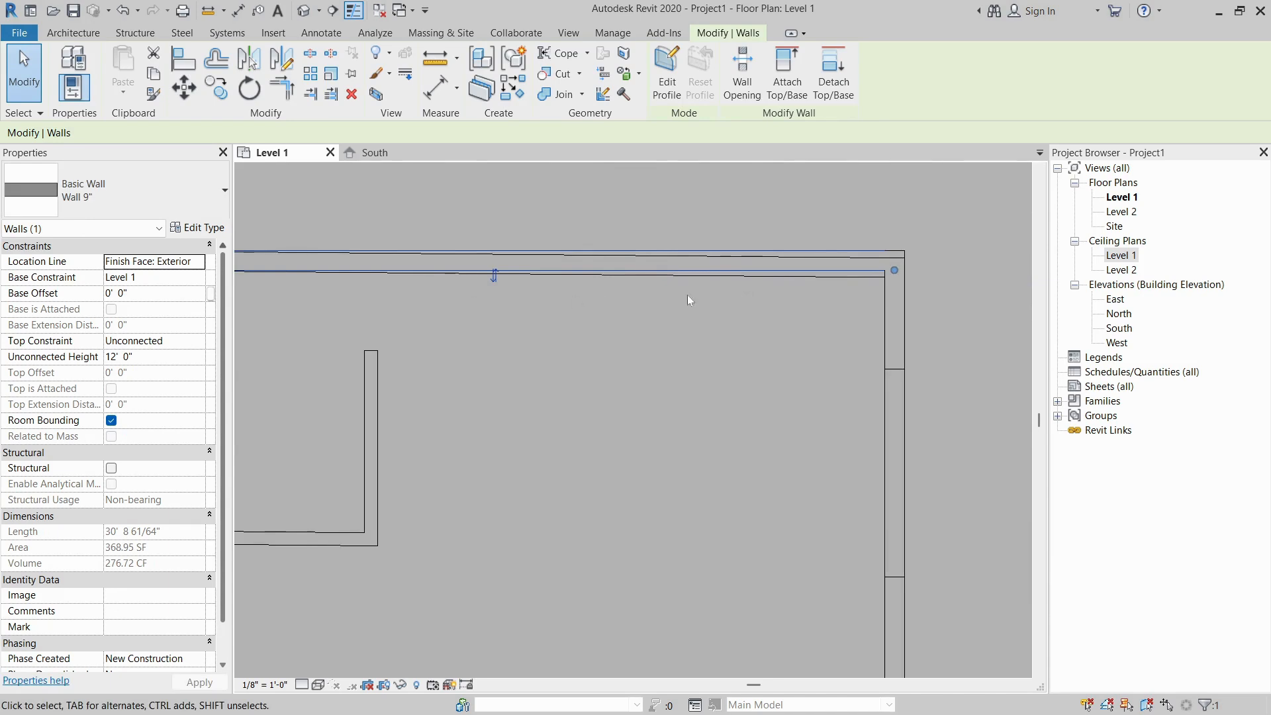
left_click_drag(734, 271, 734, 273)
left_click(733, 328)
scroll(732, 329, "down", 2)
left_click(689, 290)
left_click(656, 229)
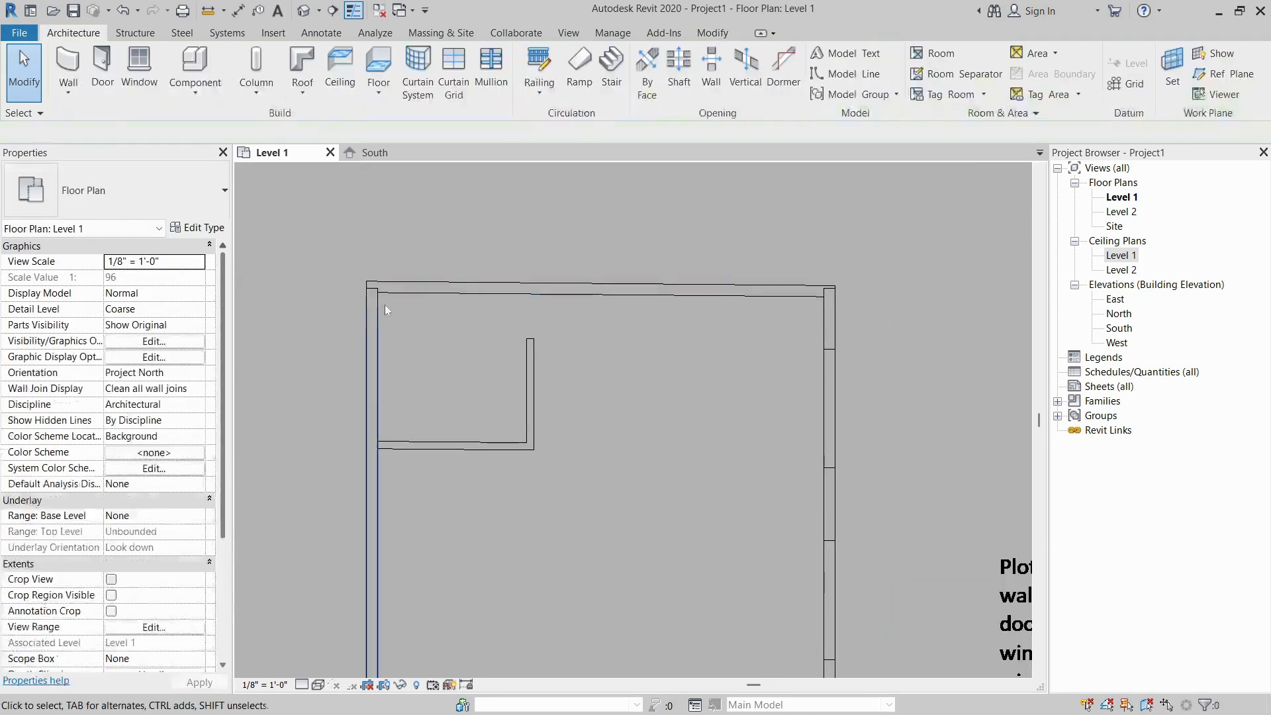
Step: Switch to the HAP Calculation drawing in AutoCAD and delete the two sloping lines of the north wall
scroll(521, 284, "down", 2)
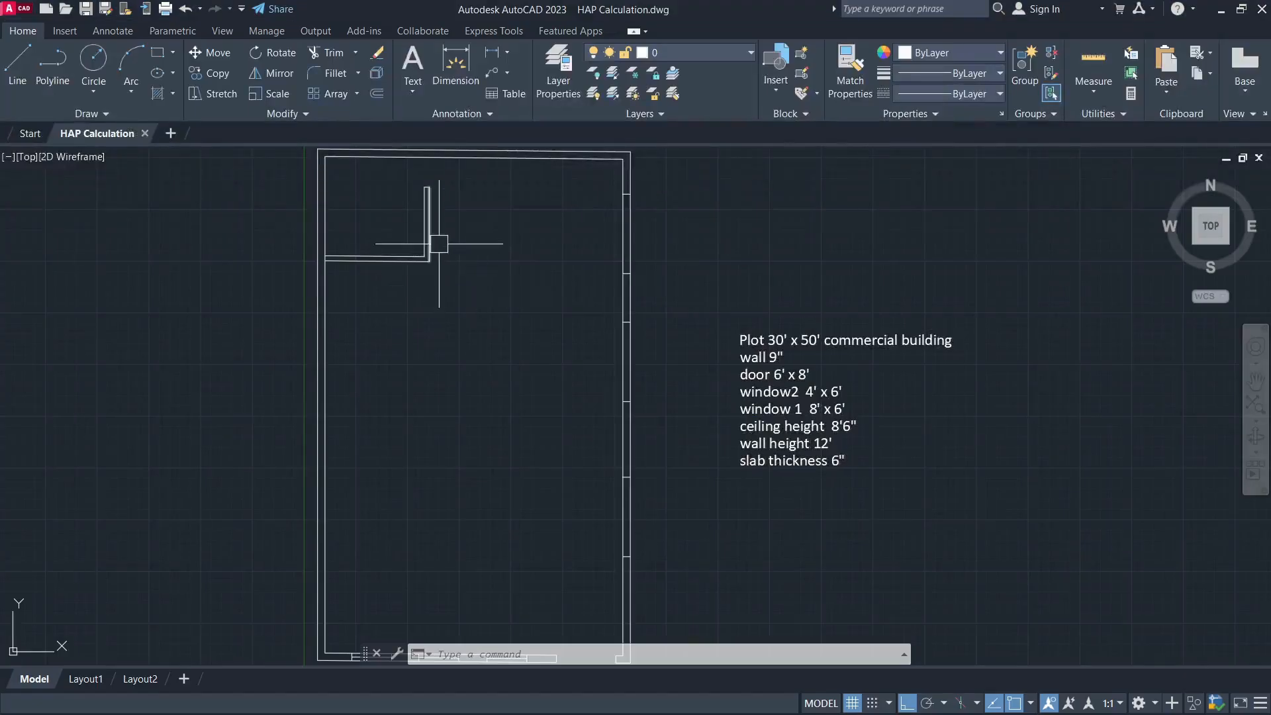
middle_click_drag(490, 182, 517, 306)
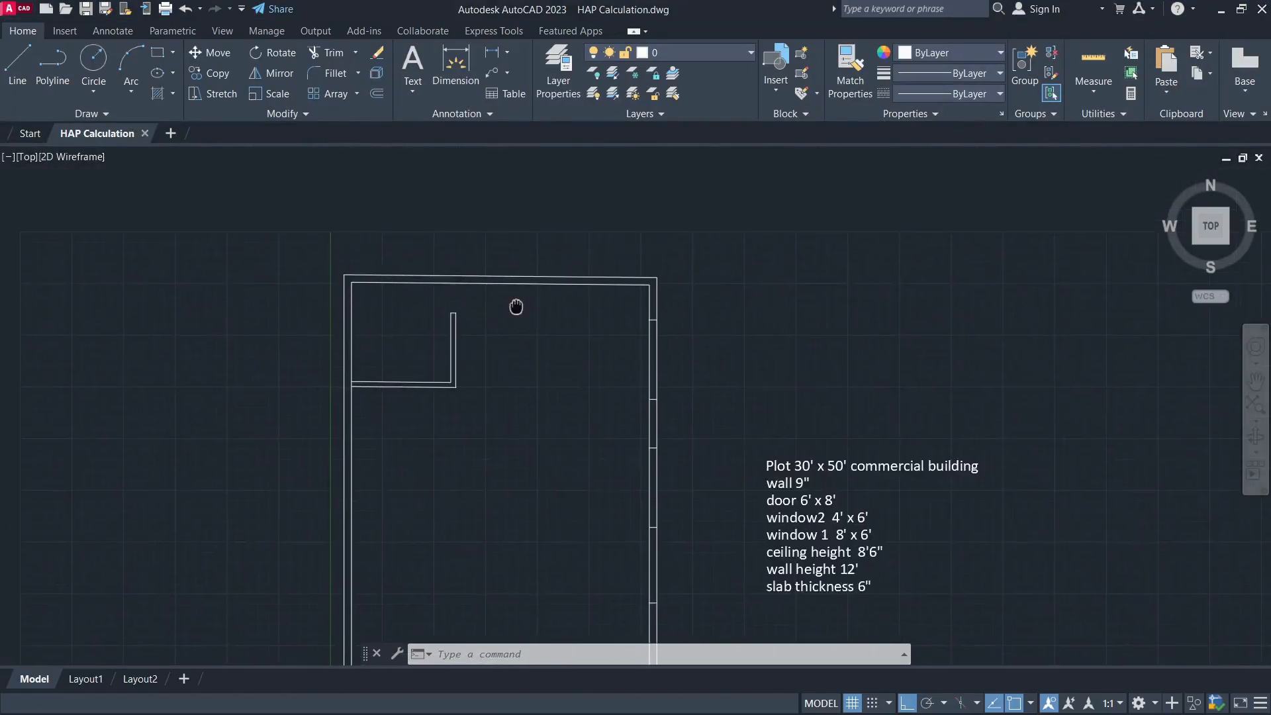
scroll(517, 306, "up", 4)
left_click_drag(527, 232, 514, 343)
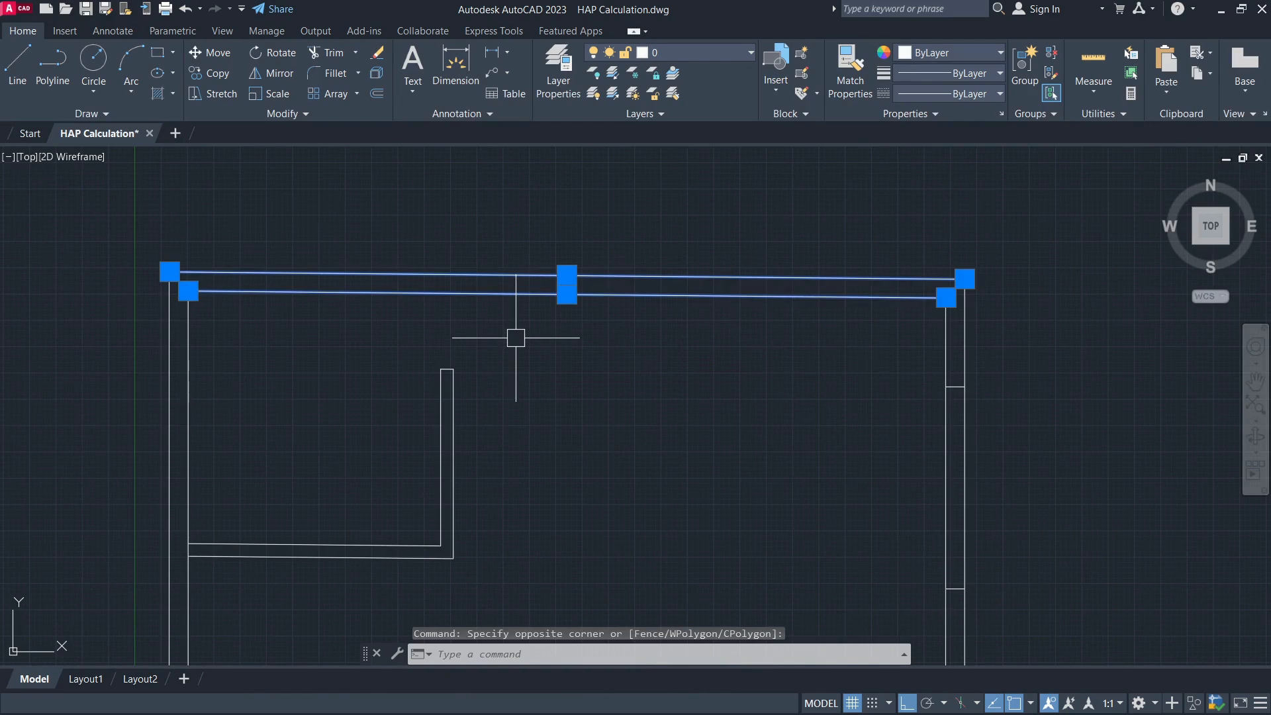
key("Delete")
Step: Draw two horizontal lines for the north wall, starting from the inner and outer ends of the west wall's lines
type("l")
key("Return")
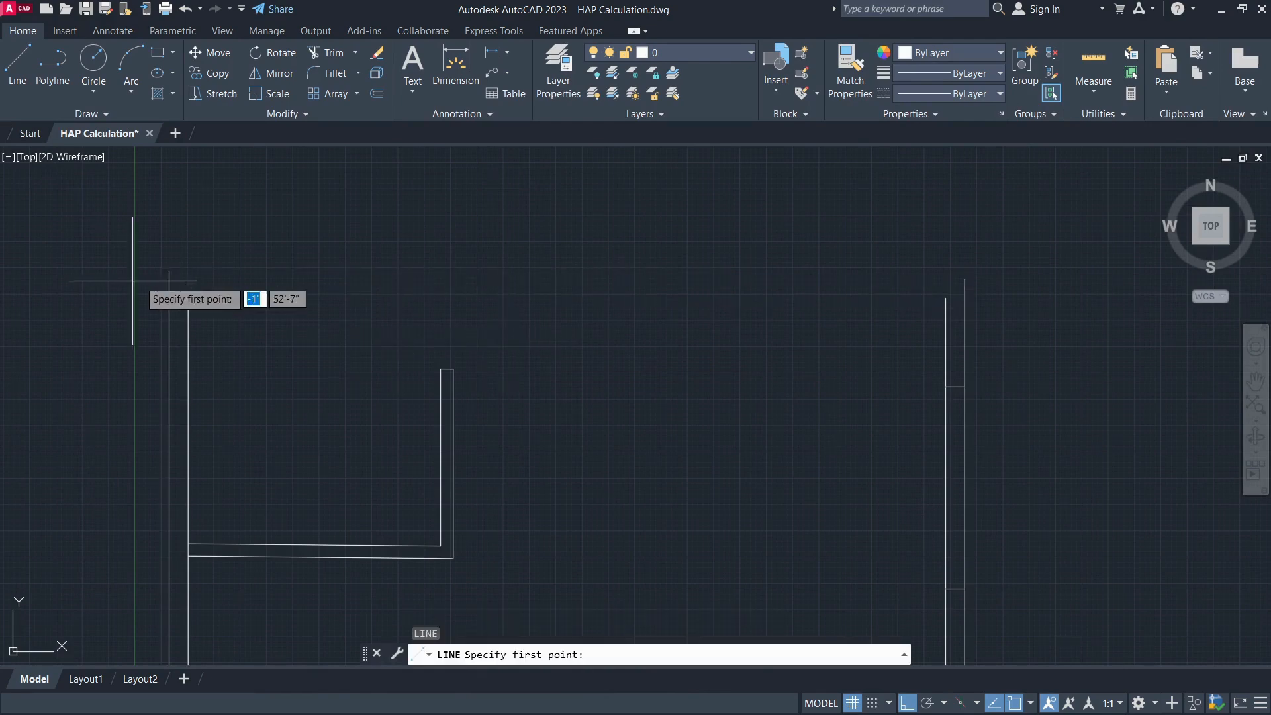
left_click(188, 291)
left_click(689, 305)
key("Escape")
key("space")
left_click(170, 271)
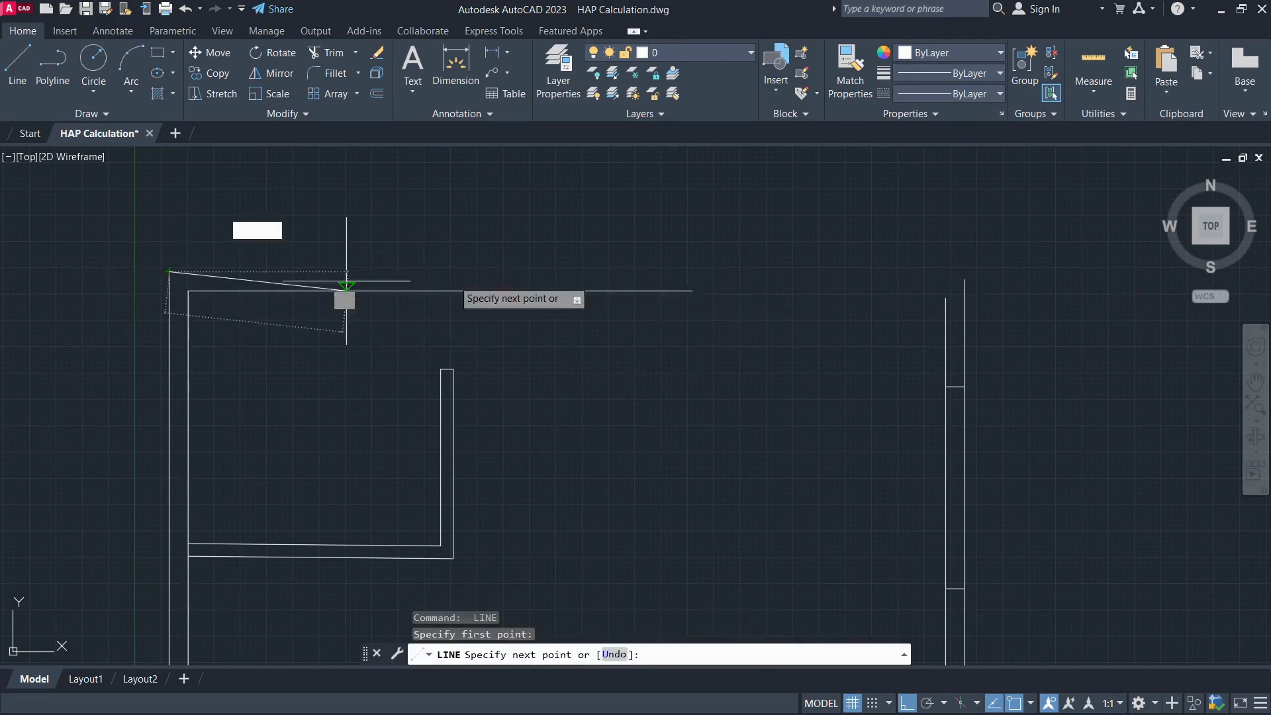
left_click(592, 257)
key("Escape")
Step: Fillet the new outer and inner north wall lines to the matching east wall lines to close the corner
type("f")
key("Return")
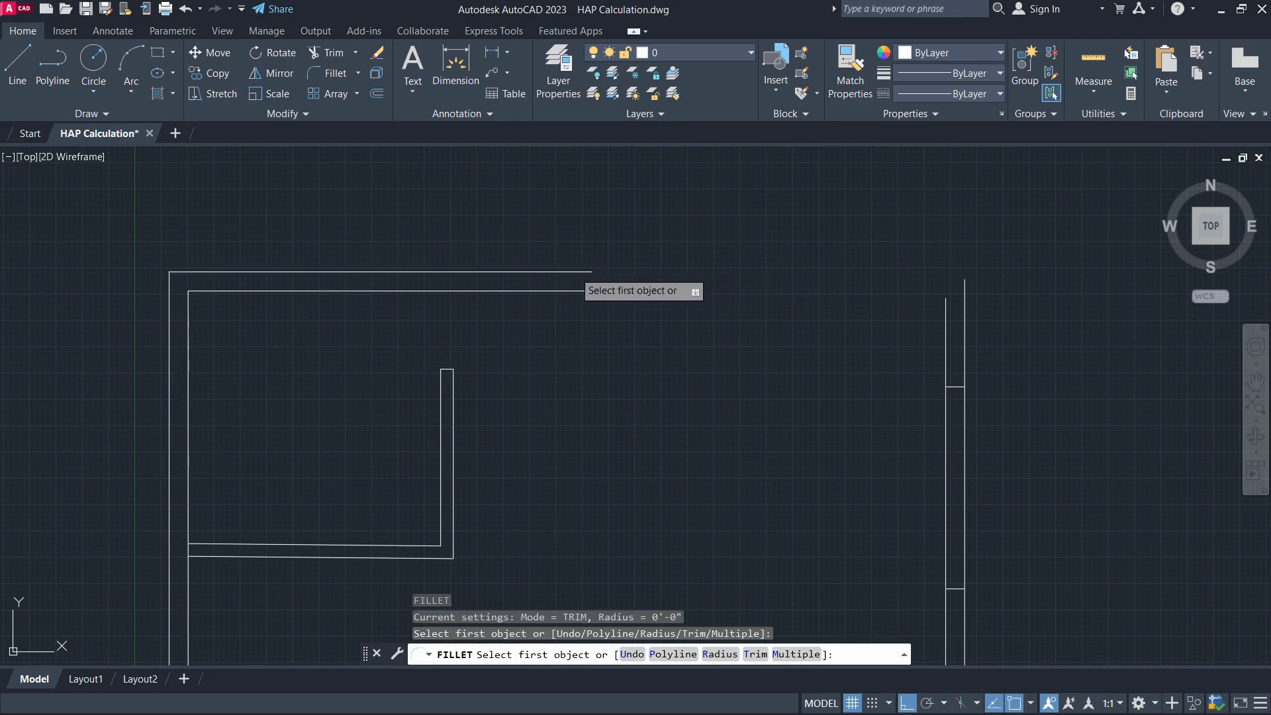
left_click(590, 273)
left_click(961, 318)
key("space")
left_click(946, 325)
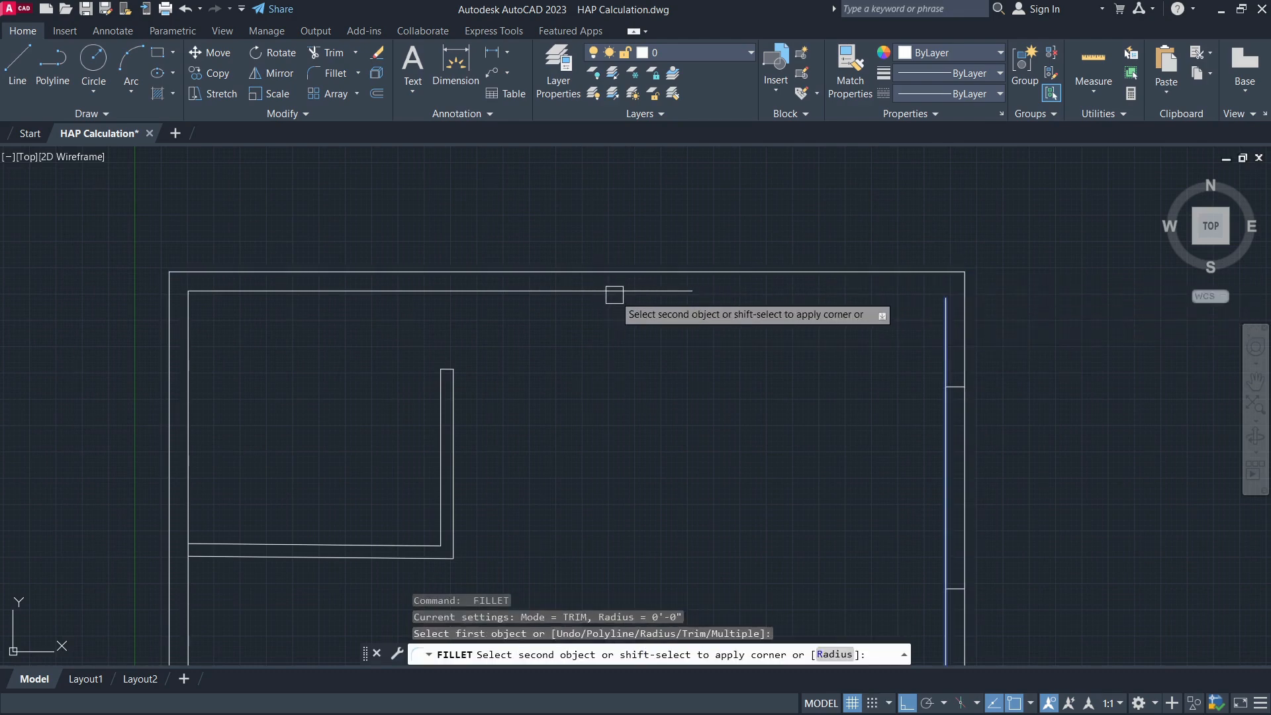
left_click(613, 291)
Step: Measure the gap between the partition wall's free end and the north wall with a linear dimension, without placing it
left_click(602, 368)
key("Return")
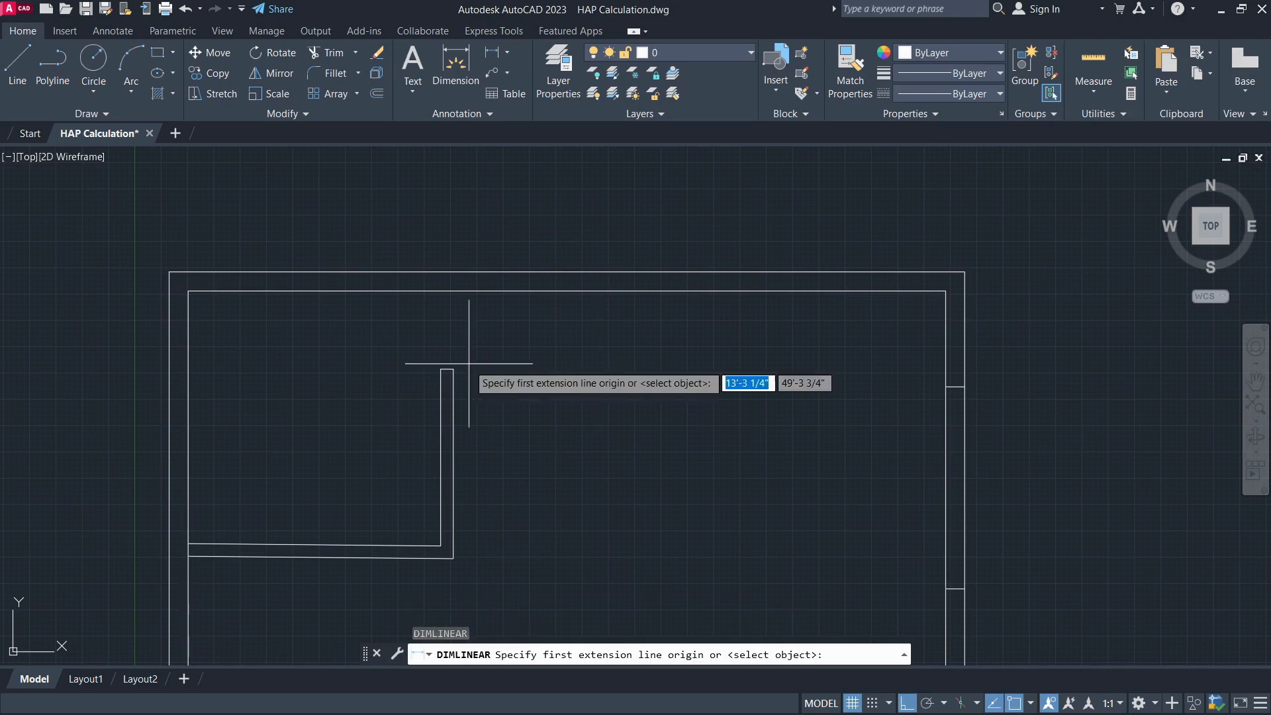
left_click(454, 369)
left_click(454, 290)
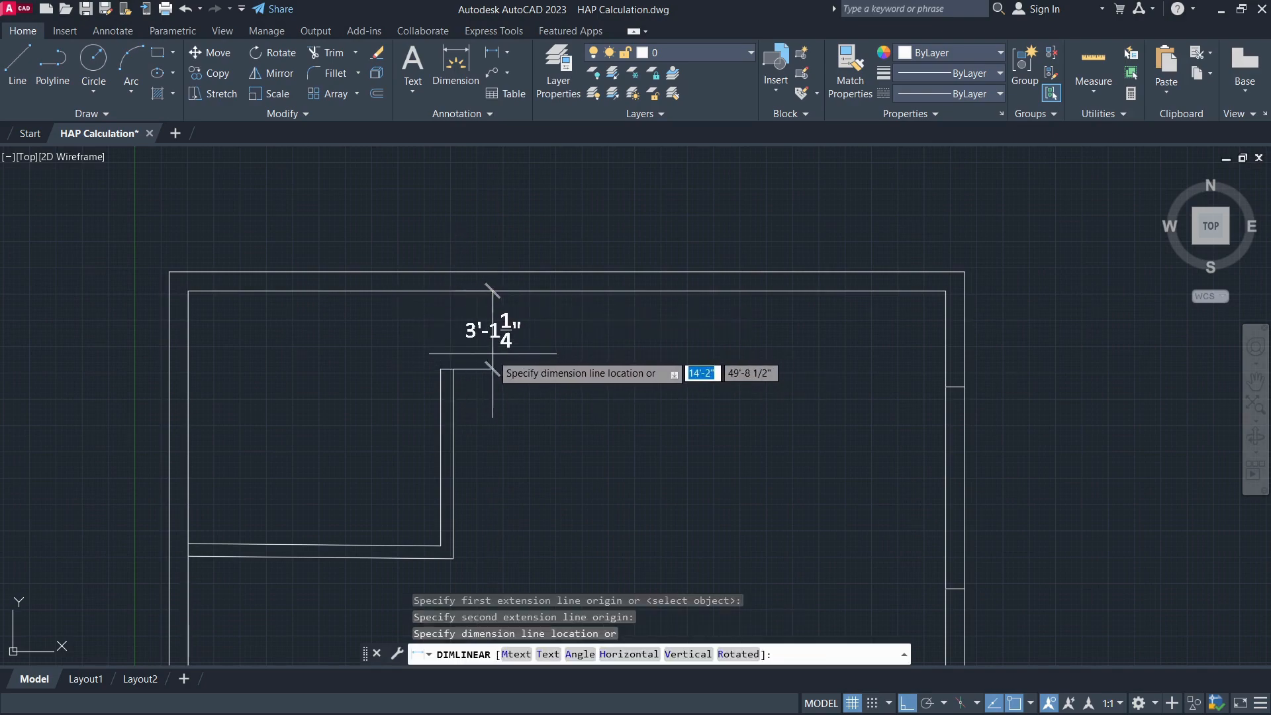
key("Escape")
scroll(528, 318, "down", 5)
middle_click_drag(521, 355, 538, 305)
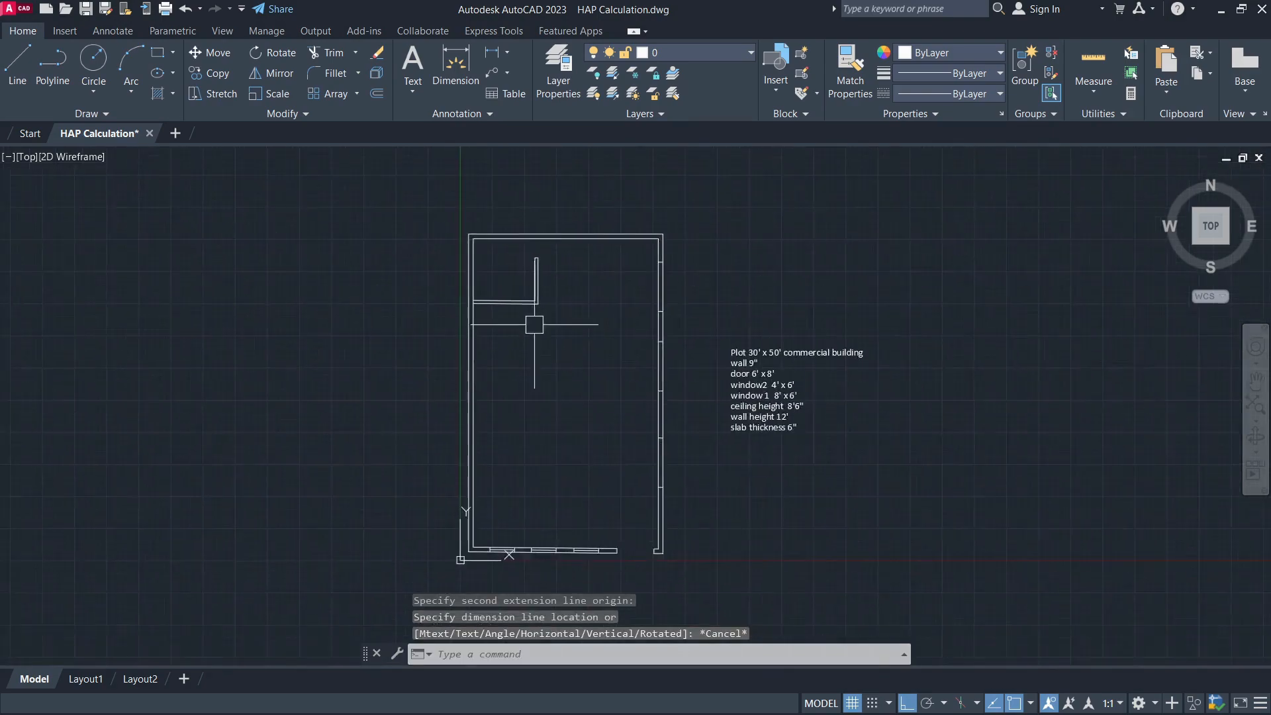
Step: Return to the Revit Level 1 plan, start the Wall tool and duplicate the Wall 9" type as Wall 6"
scroll(526, 284, "up", 3)
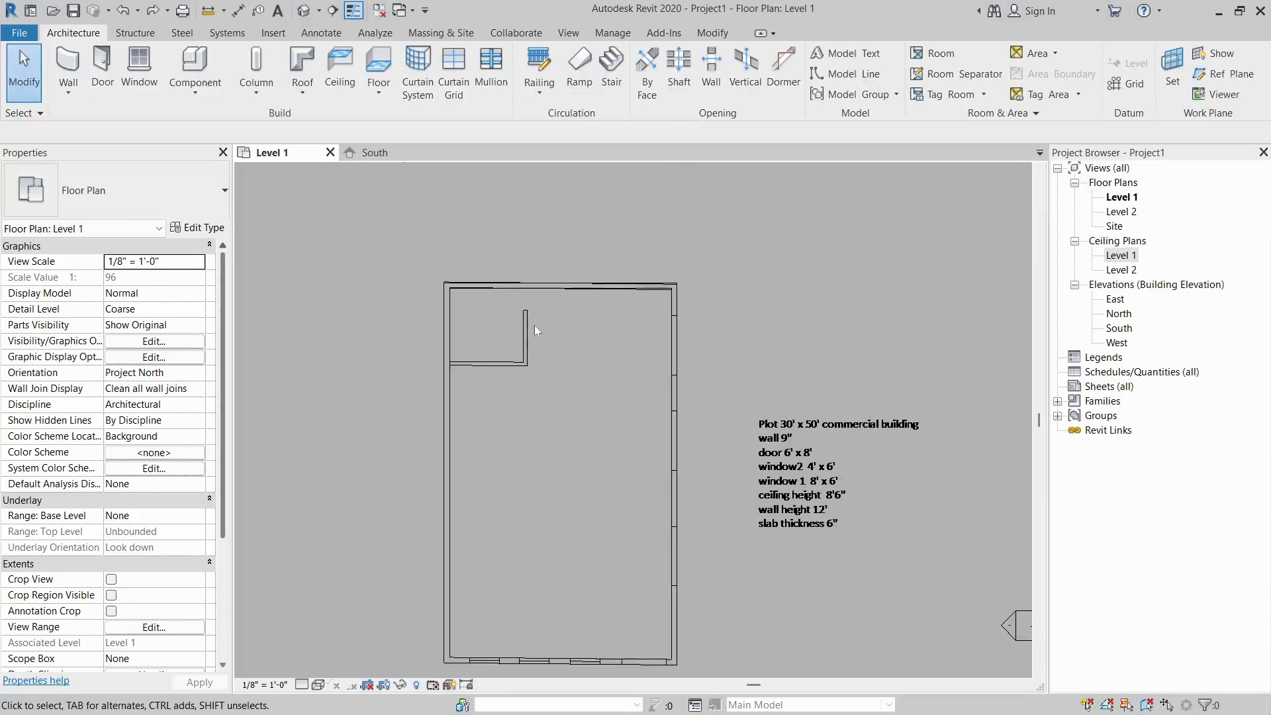
scroll(534, 325, "up", 2)
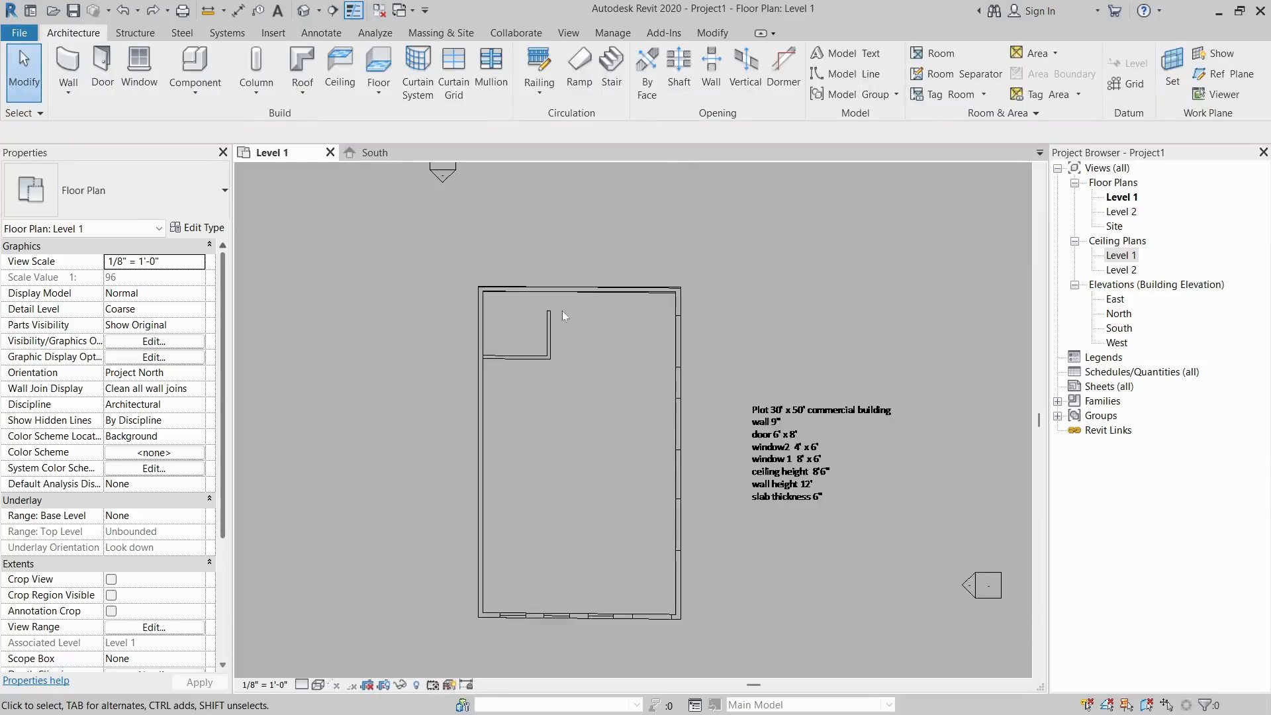
scroll(548, 353, "up", 3)
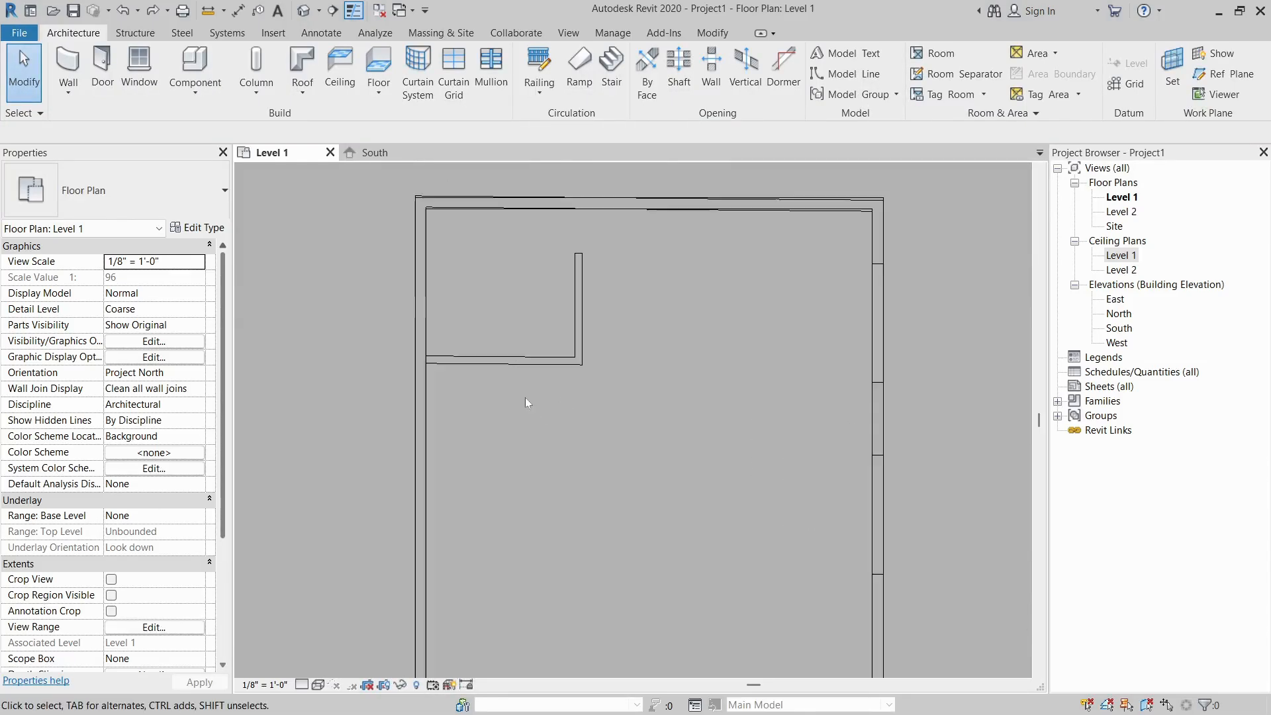
key("w")
key("a")
left_click(109, 184)
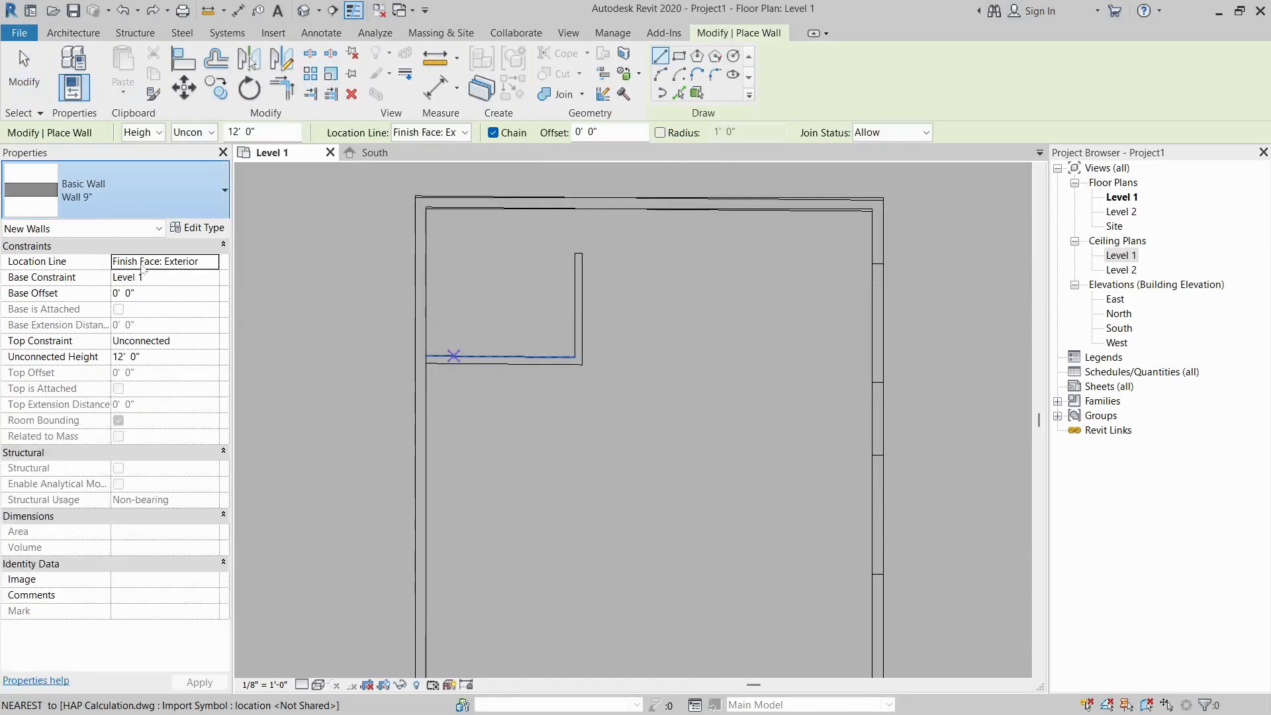
left_click(142, 192)
left_click(143, 192)
left_click(159, 195)
left_click(199, 229)
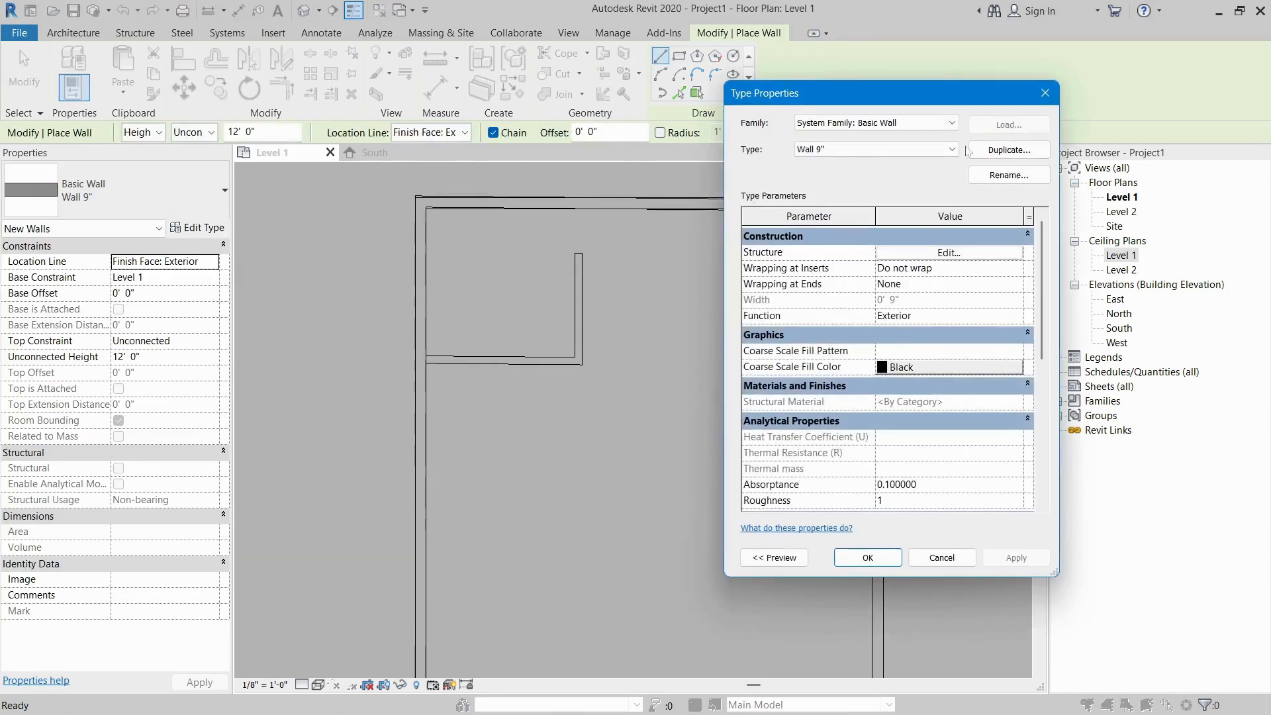
left_click(1023, 158)
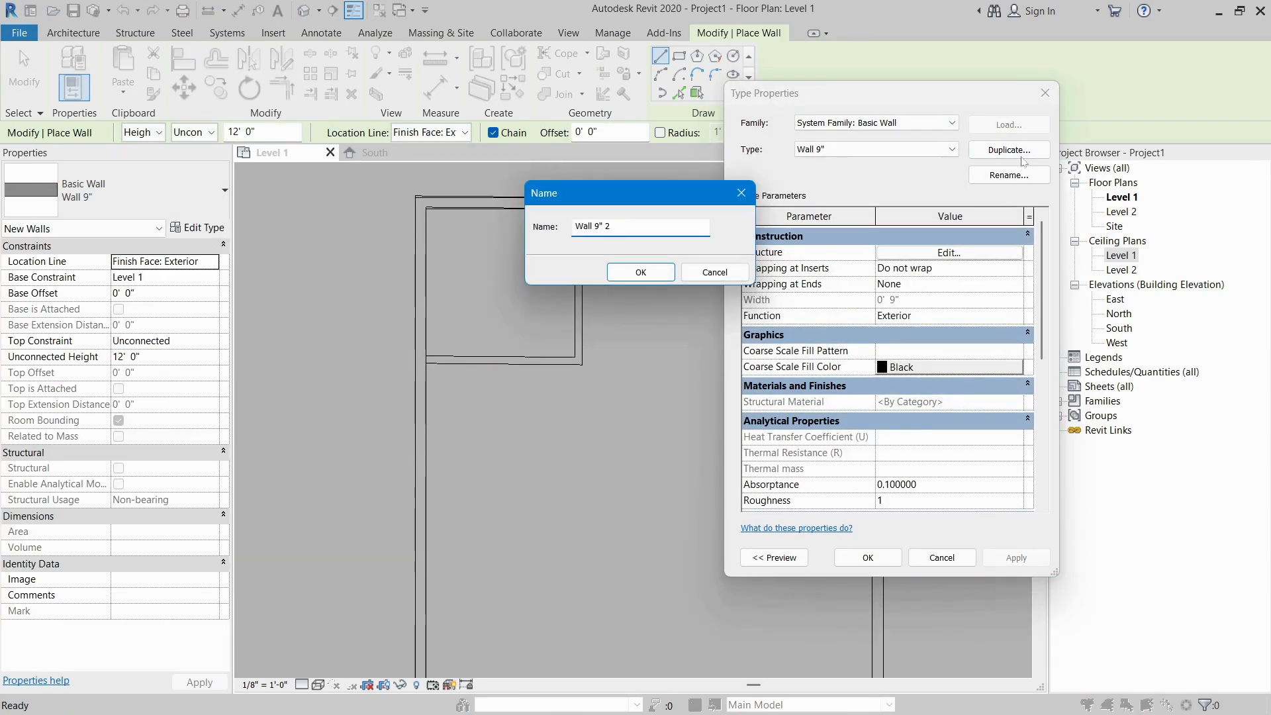
type("Wall 6\"")
key("Return")
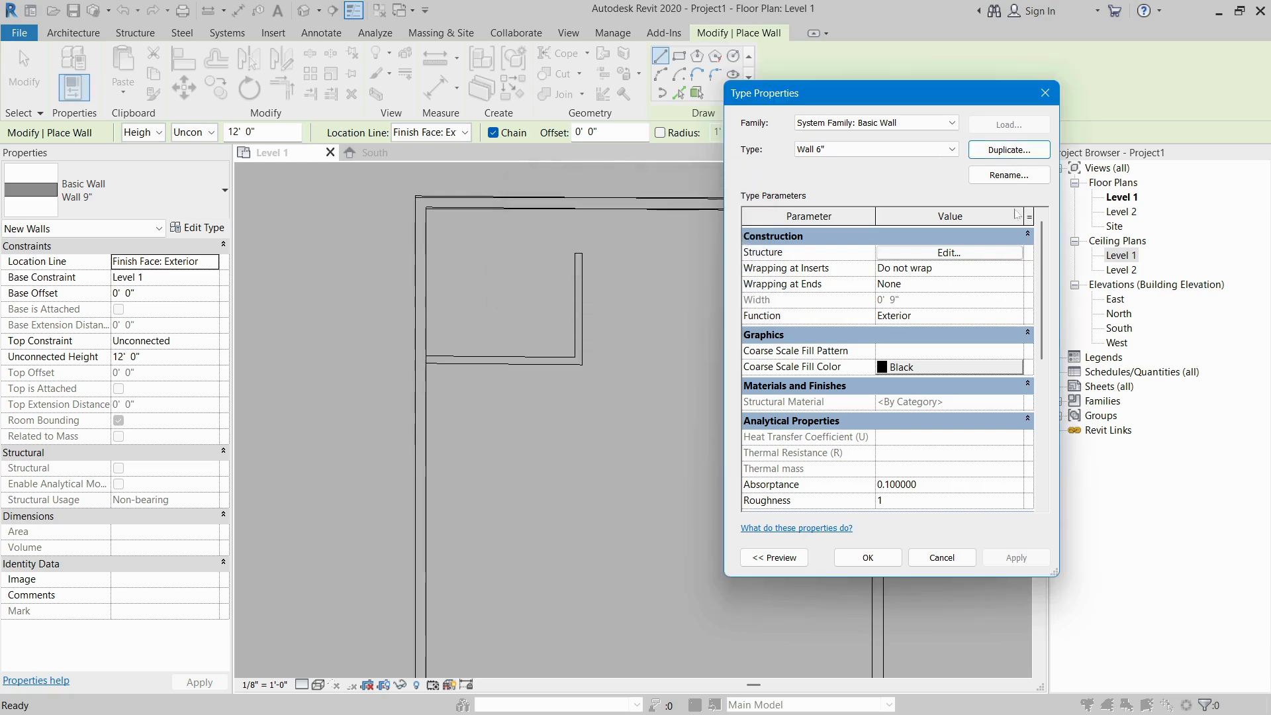
Step: Set the structure layer thickness of the Wall 6" type to 6" and accept the type changes
left_click(949, 252)
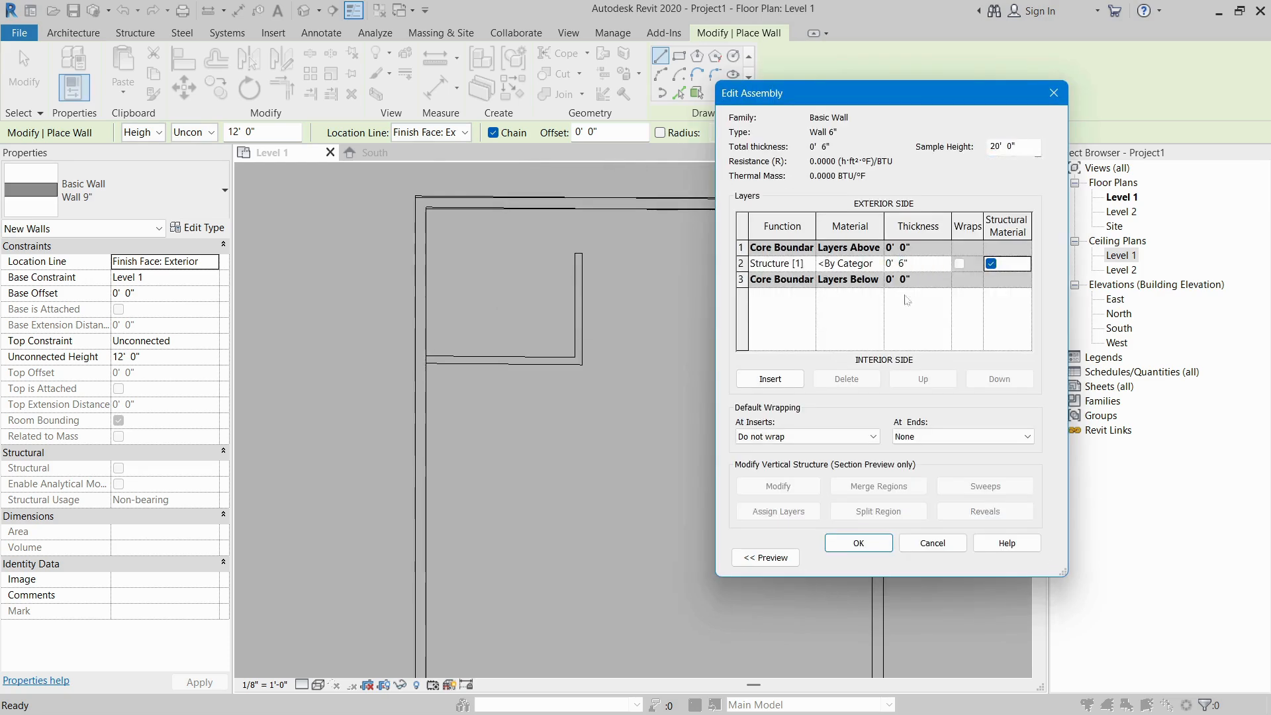
left_click(861, 545)
left_click(866, 555)
Step: Draw the Wall 6" partitions from the west wall about 10' east to the plan's room corner, and up to the north wall
scroll(415, 362, "up", 3)
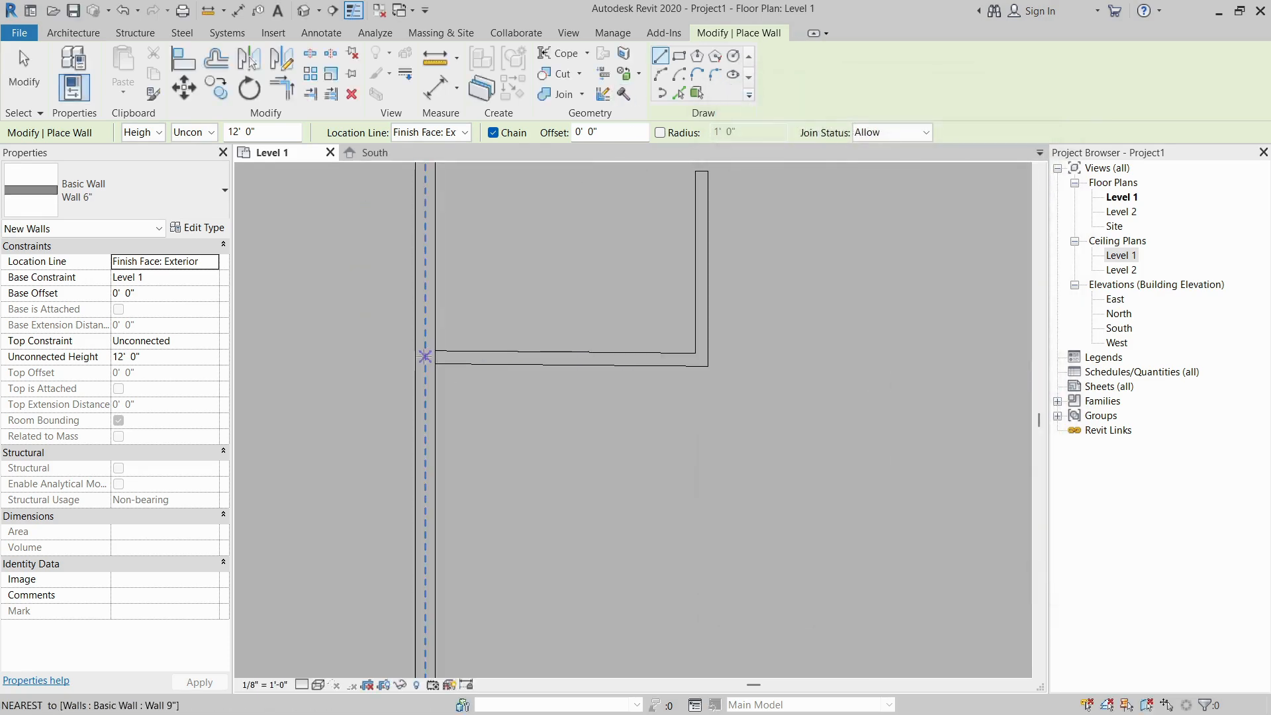
left_click(426, 356)
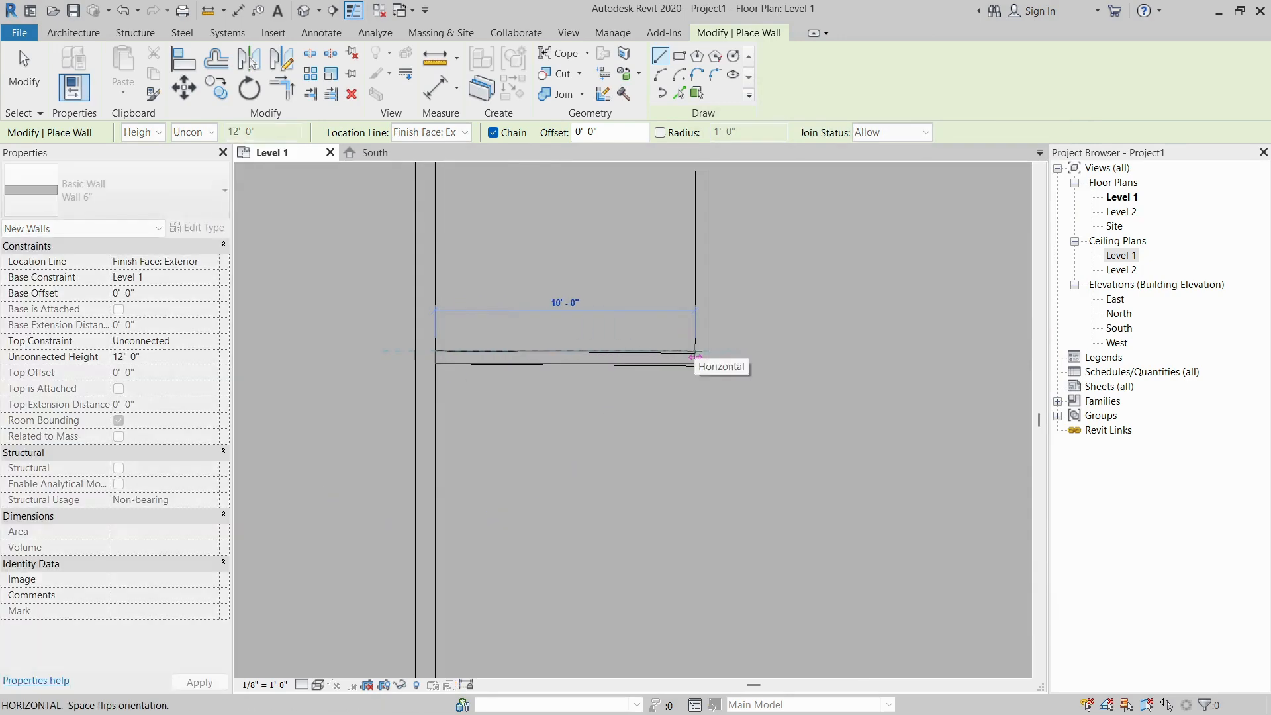
left_click(695, 357)
middle_click_drag(678, 279, 678, 434)
left_click(695, 251)
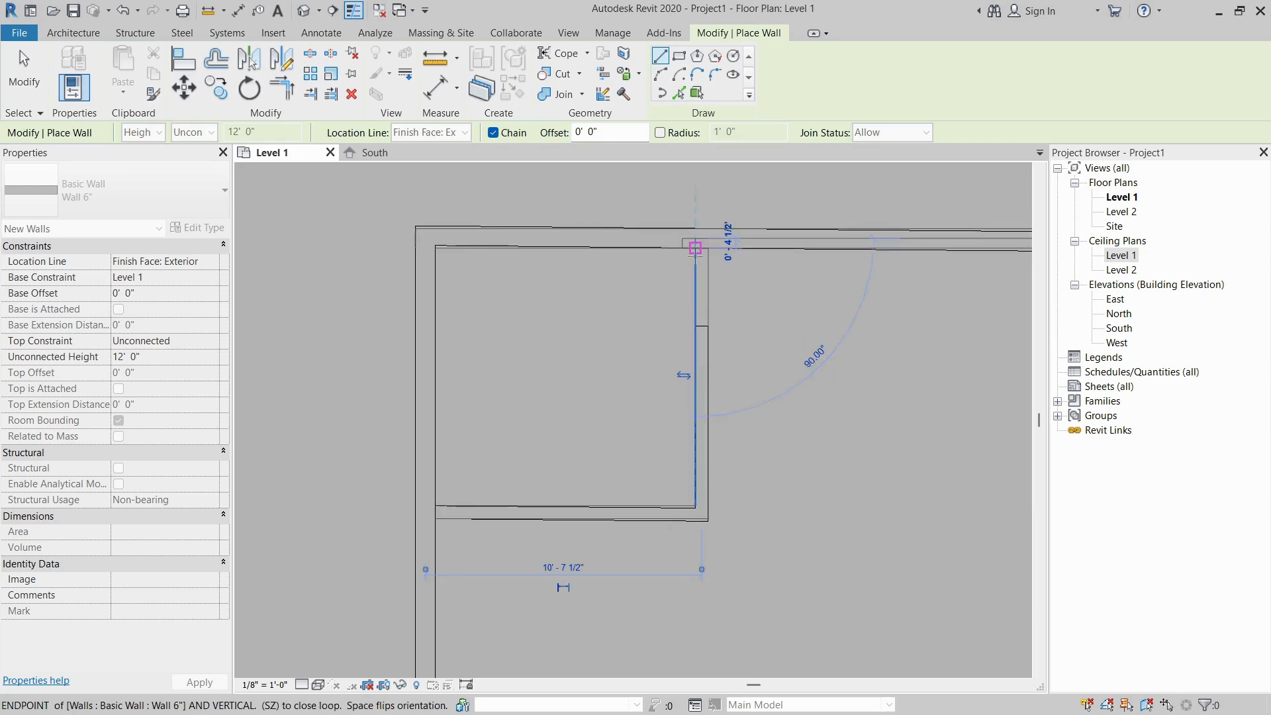
key("Escape")
key("Escape")
Step: Select the vertical partition wall and move its temporary dimension's witness lines onto the wall faces
left_click(694, 292)
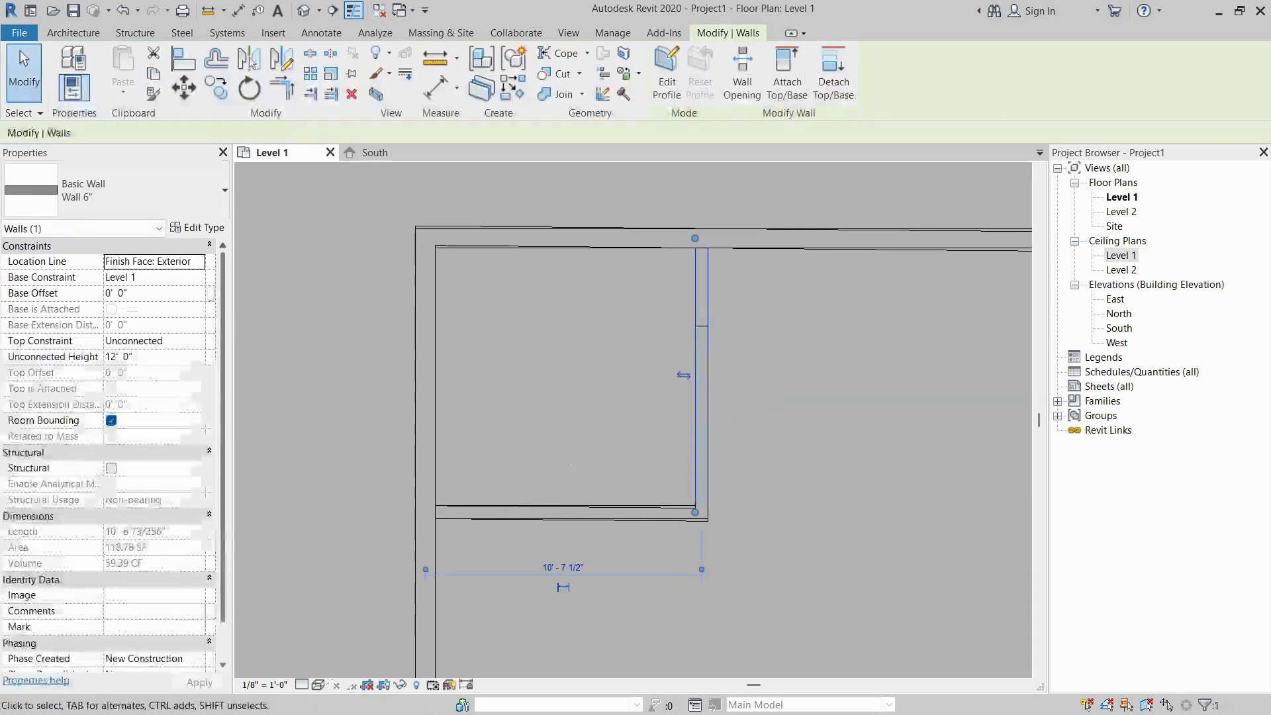
left_click(427, 571)
left_click(702, 570)
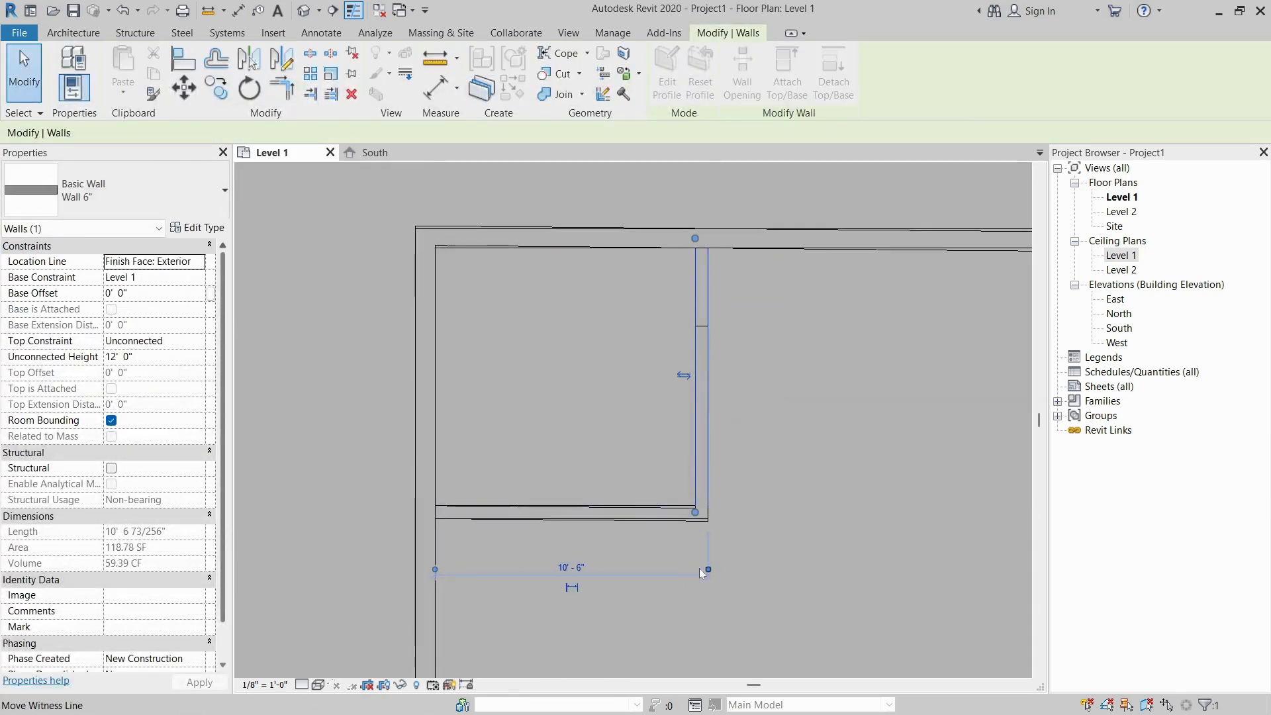
Step: Measure the horizontal partition from the north wall's inner face to its own near face and set that distance to 10' 0"
left_click(702, 571)
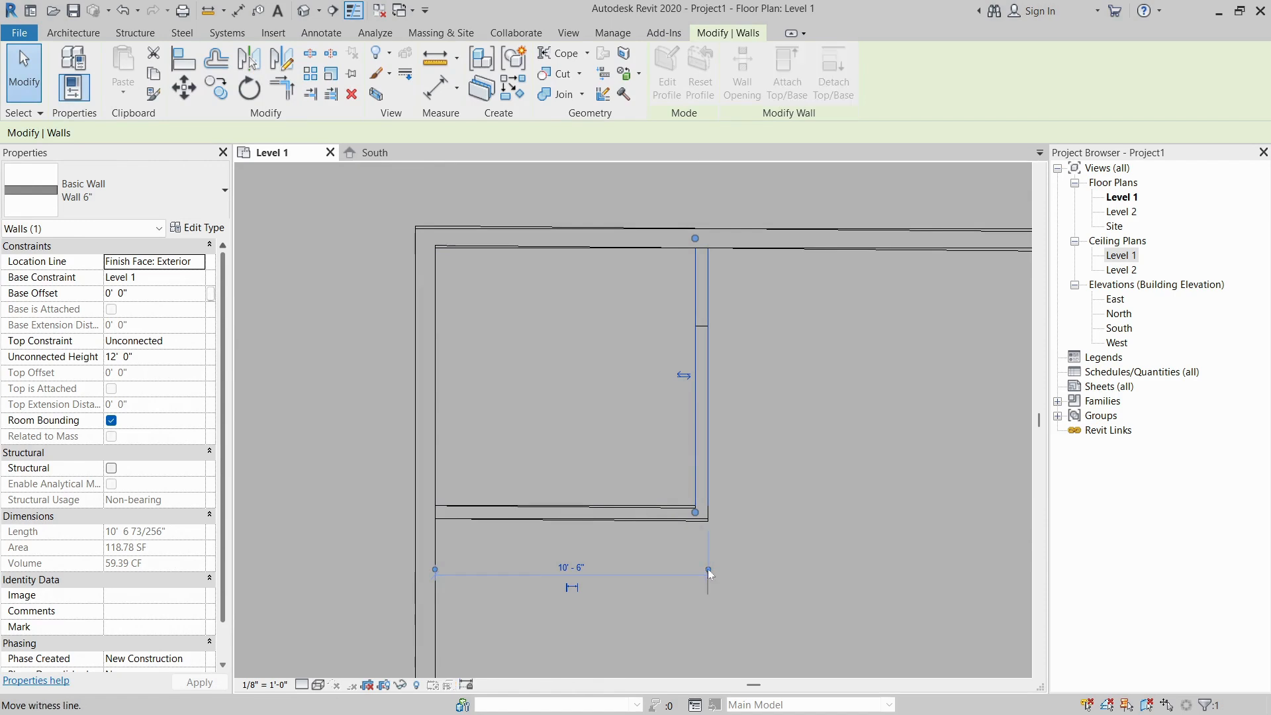
left_click(594, 520)
left_click(387, 238)
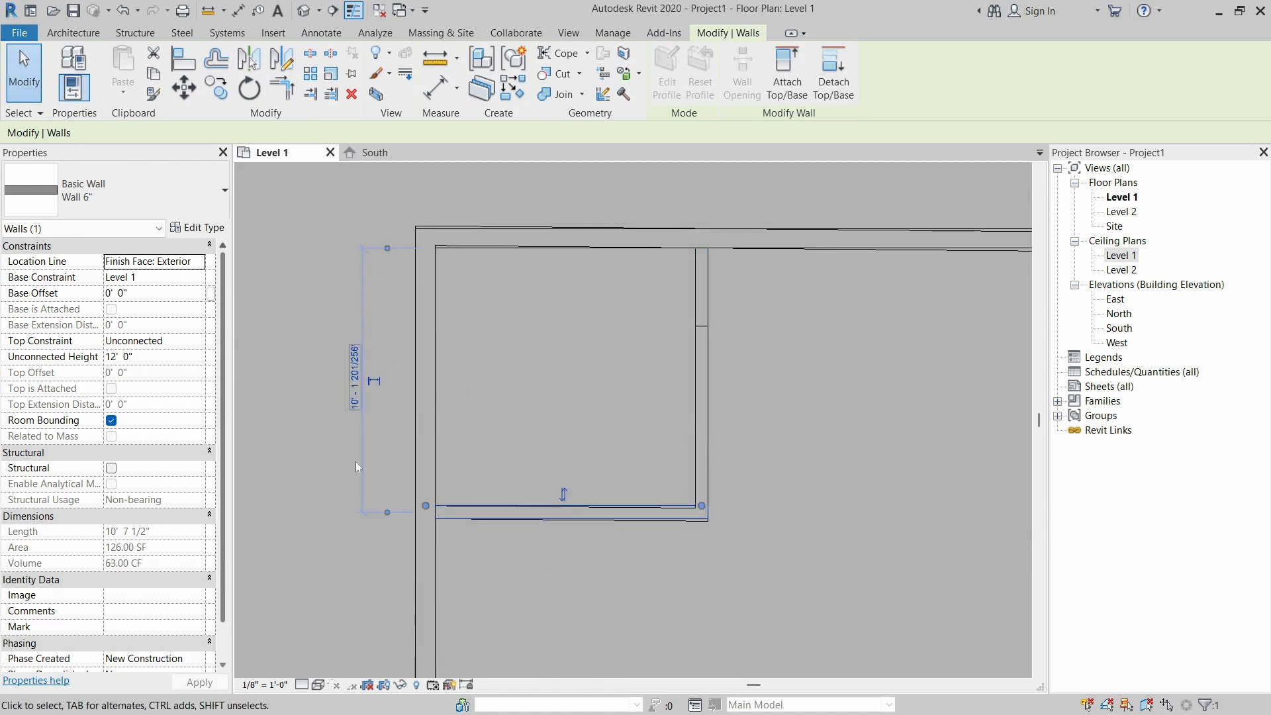
left_click(388, 514)
left_click(393, 518)
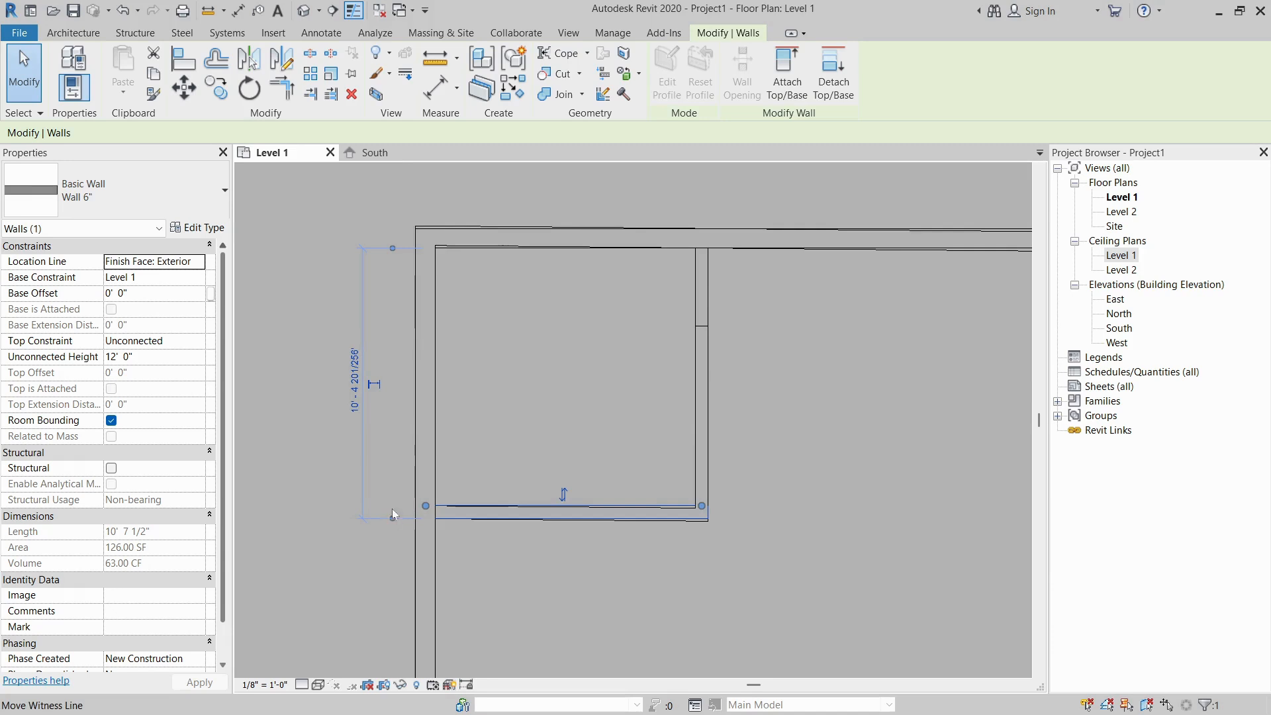
left_click(355, 378)
key("Return")
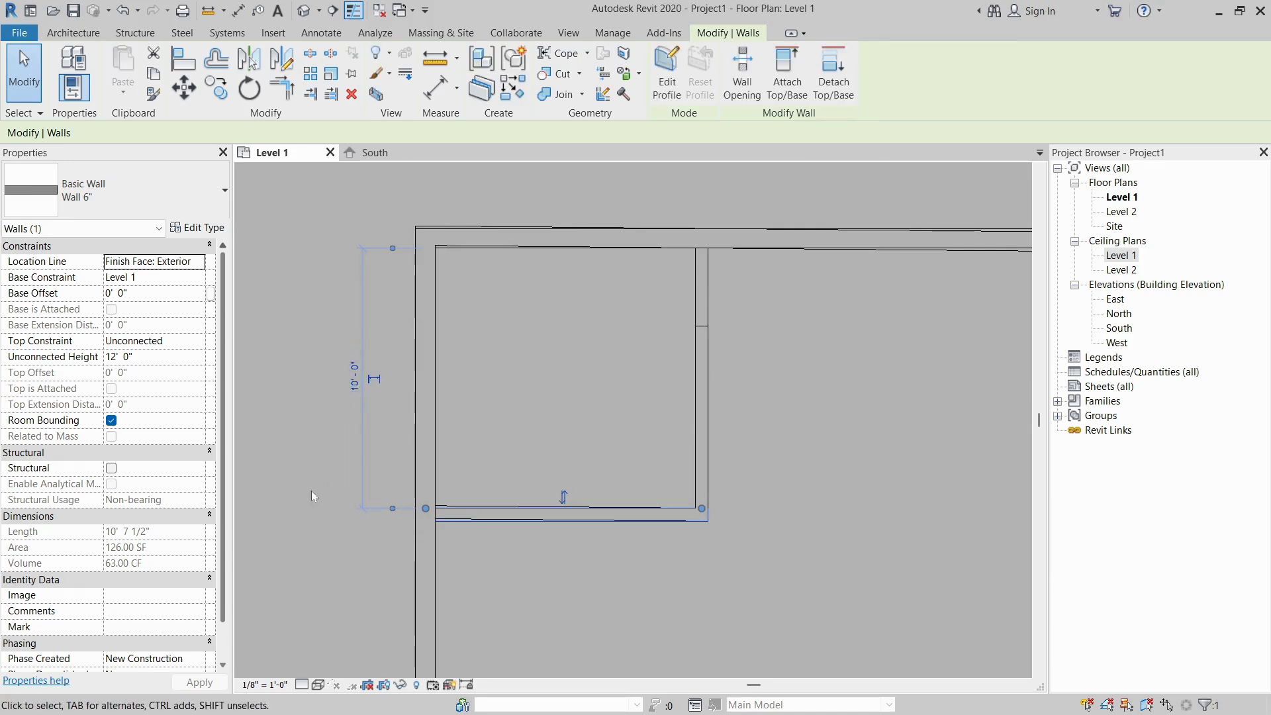
left_click(311, 491)
Step: Examine the whole Level 1 plan and the building specification notes beside it
scroll(439, 386, "down", 2)
scroll(490, 371, "down", 5)
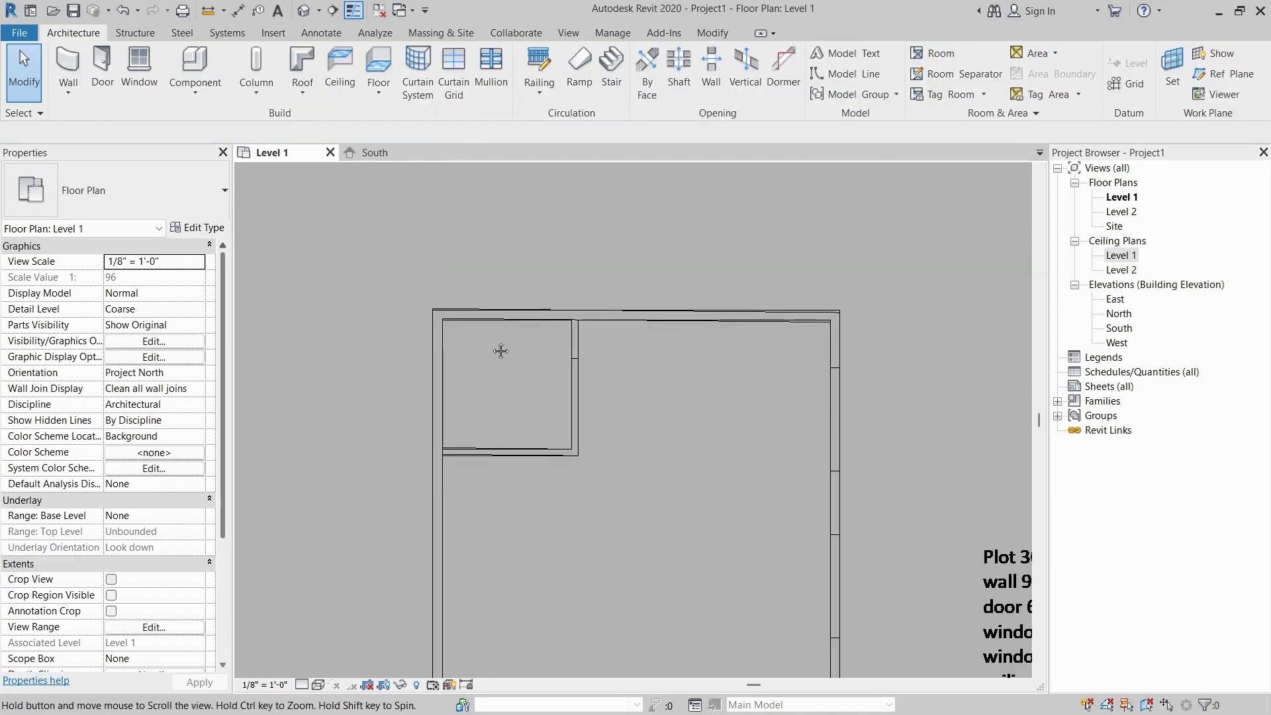
scroll(729, 255, "up", 3)
left_click_drag(499, 243, 485, 314)
key("z")
key("e")
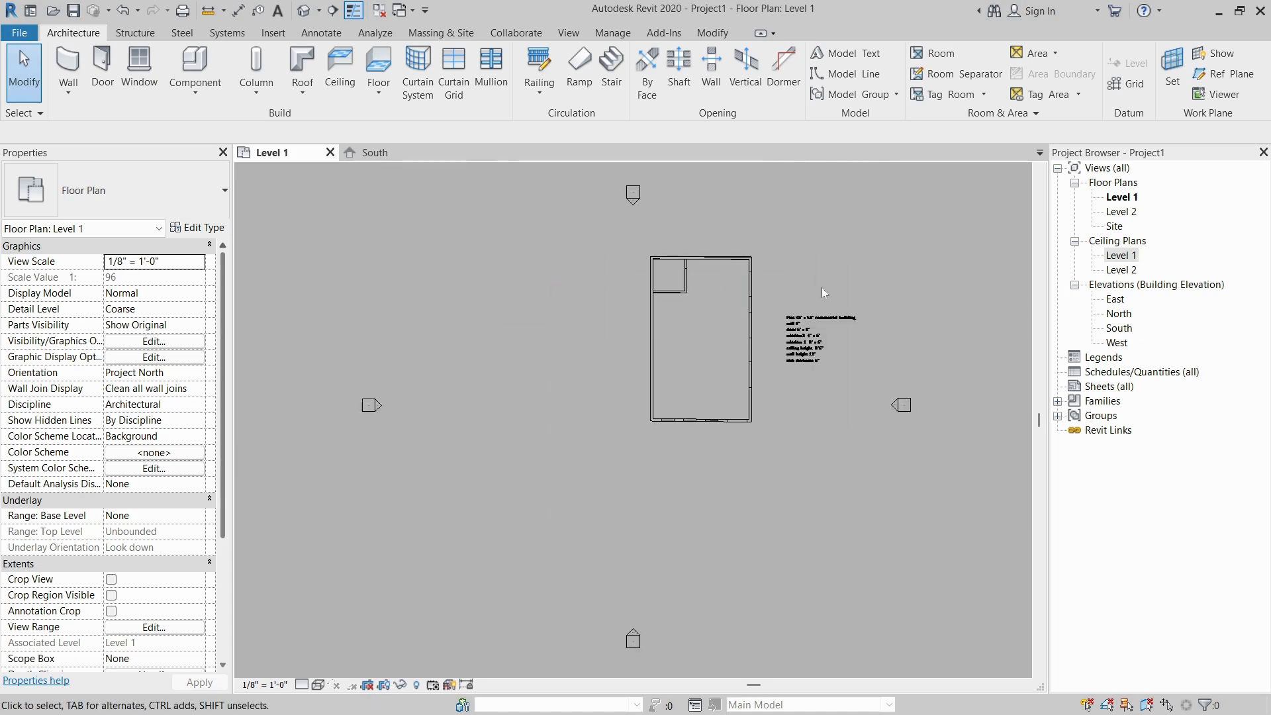
scroll(821, 288, "up", 1)
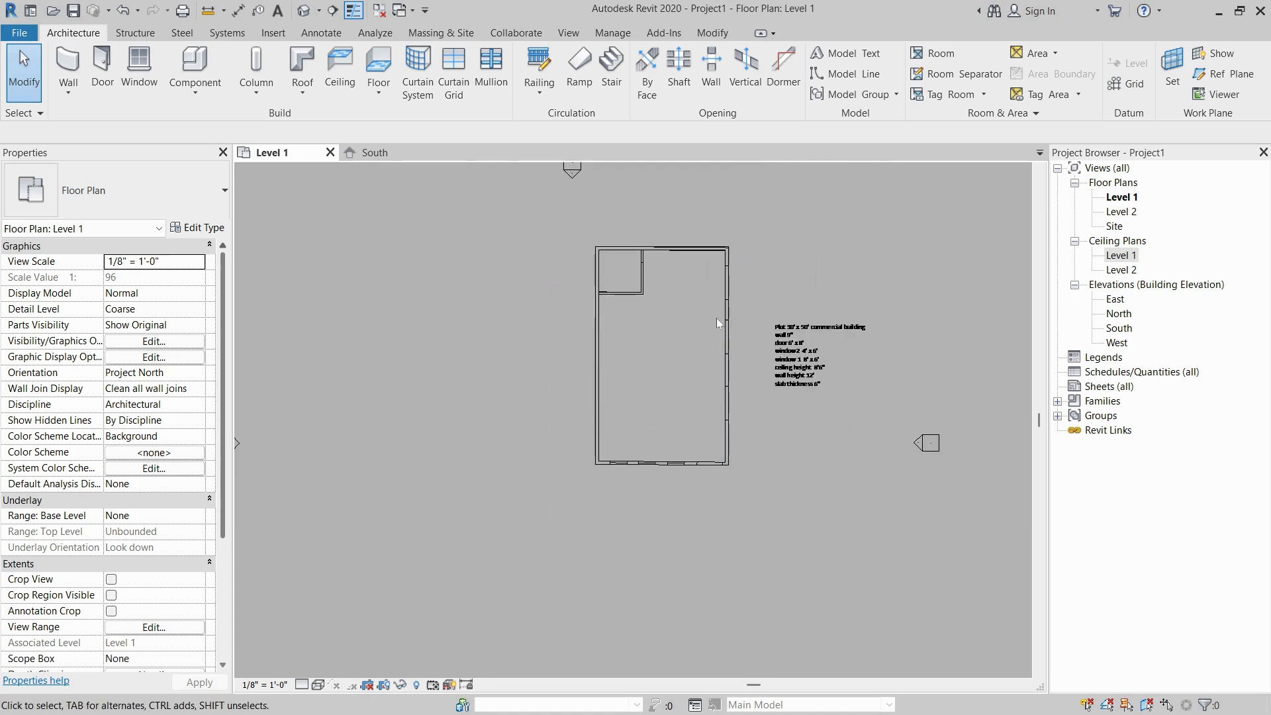
middle_click_drag(684, 346, 621, 424)
middle_click(620, 421)
middle_click(620, 421)
scroll(797, 311, "up", 3)
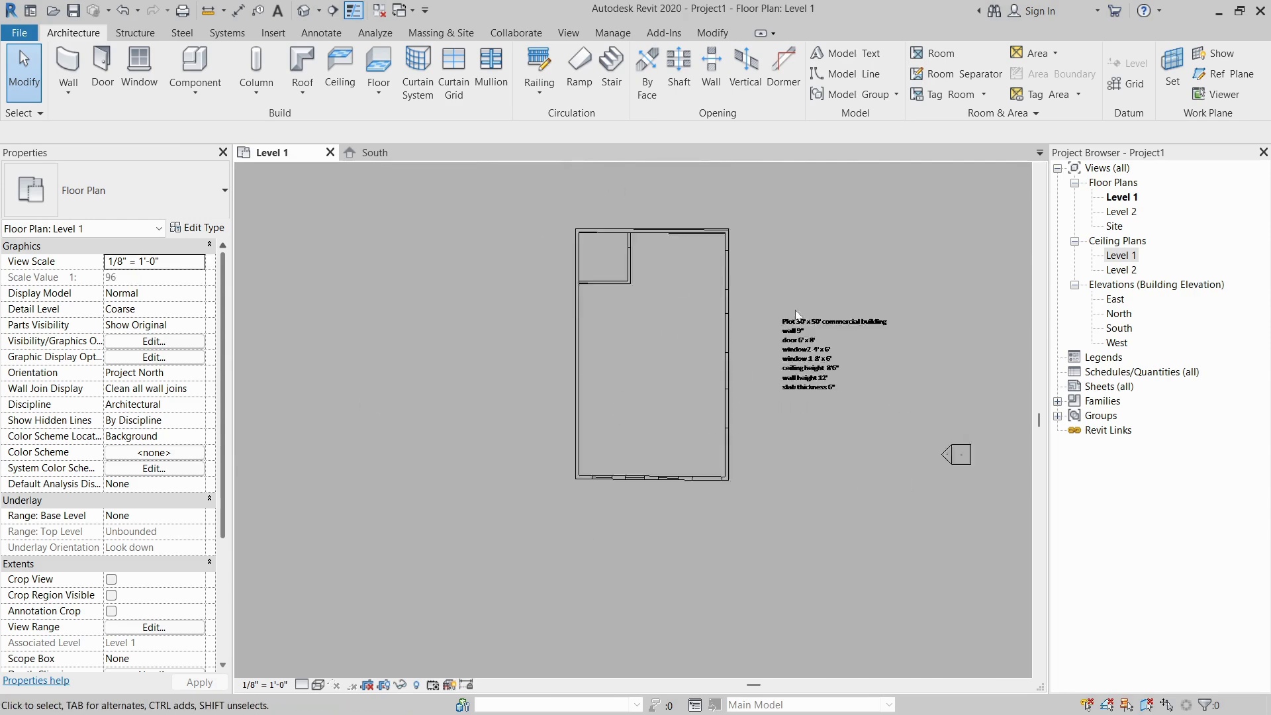
scroll(798, 316, "up", 2)
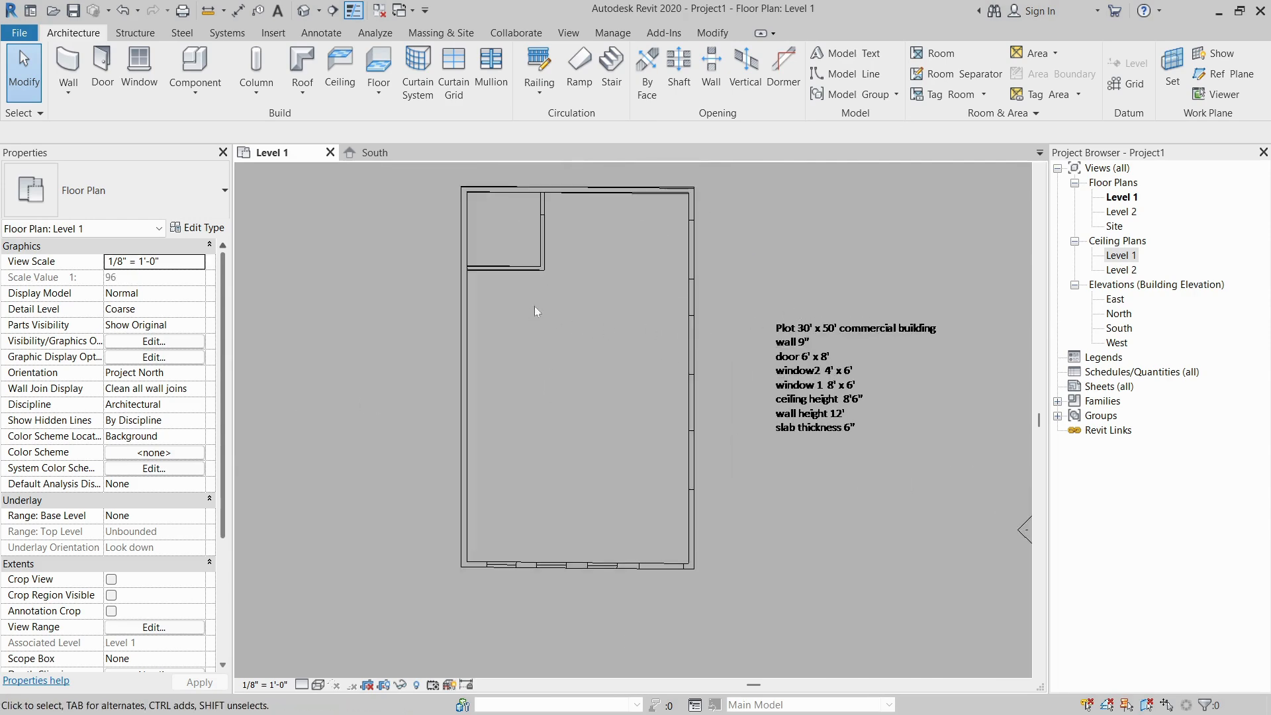
Step: Open the default 3D view and examine the modeled exterior and partition walls
left_click(304, 10)
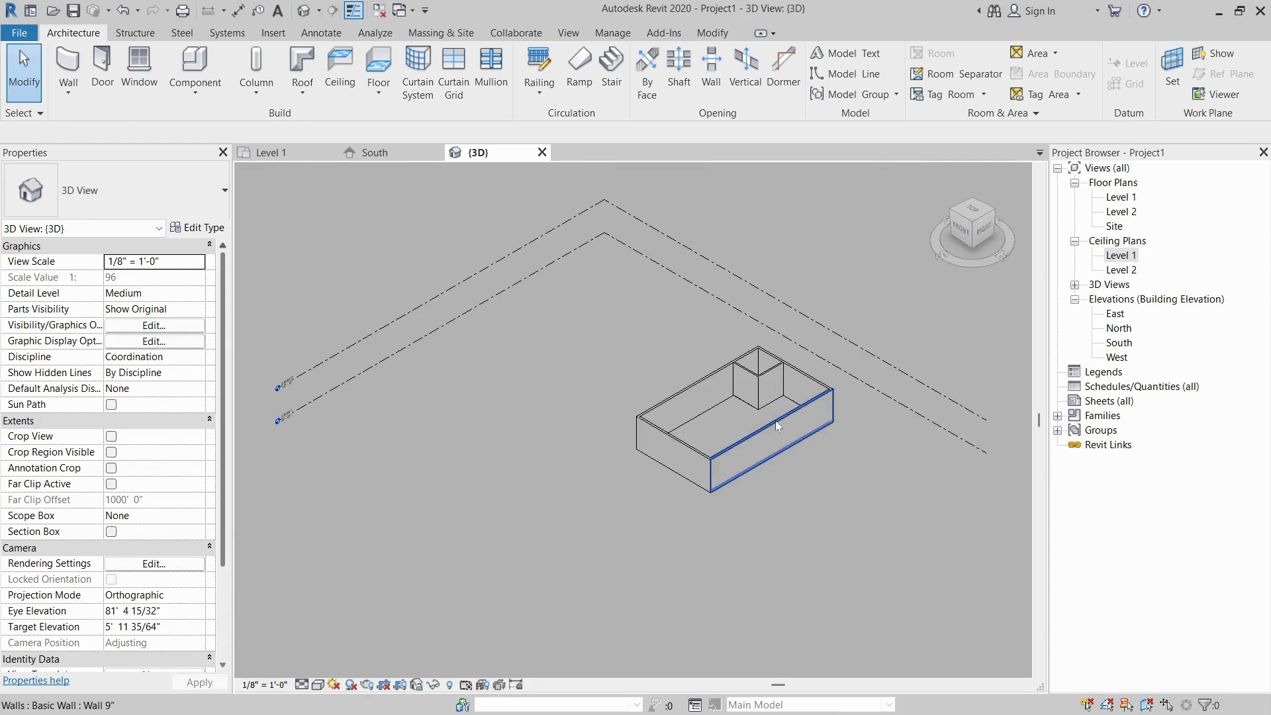
left_click(776, 420)
key("Tab")
left_click(776, 420)
left_click(463, 230)
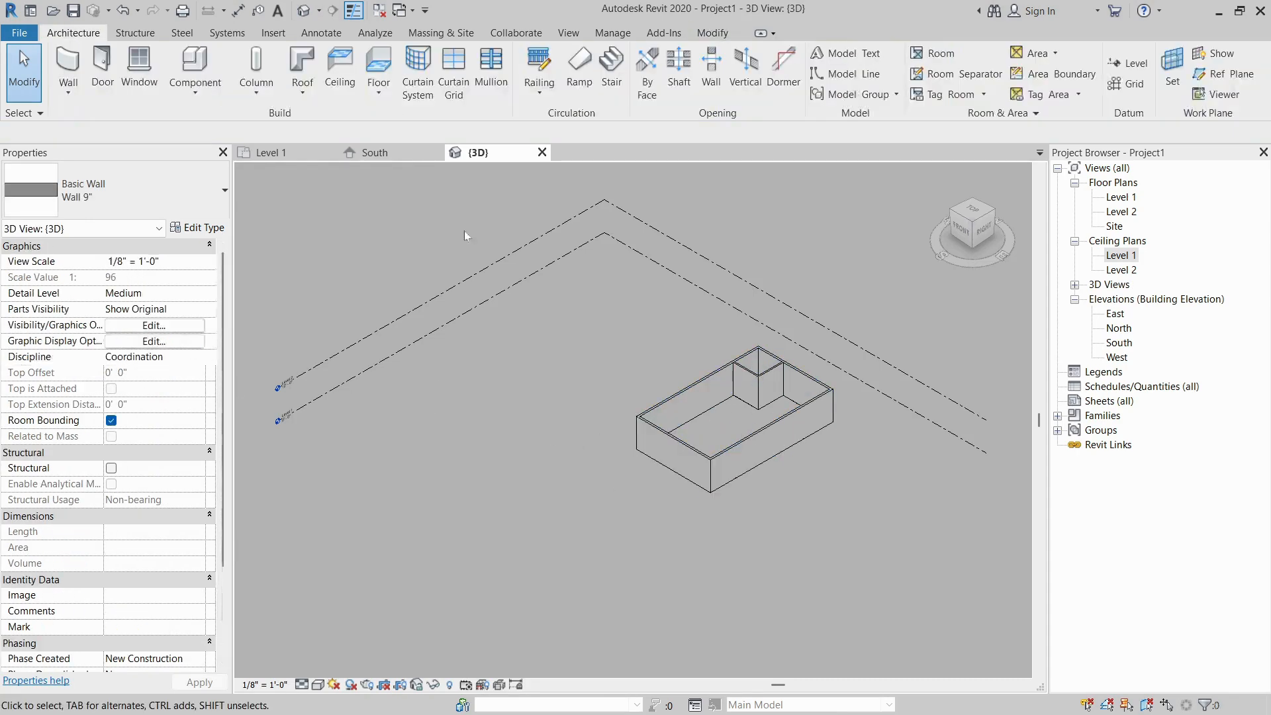
Step: Return to the Level 1 plan and prepare a Storefront curtain wall with 6' 0" unconnected height and 2' 0" base offset
left_click(300, 154)
scroll(666, 566, "up", 3)
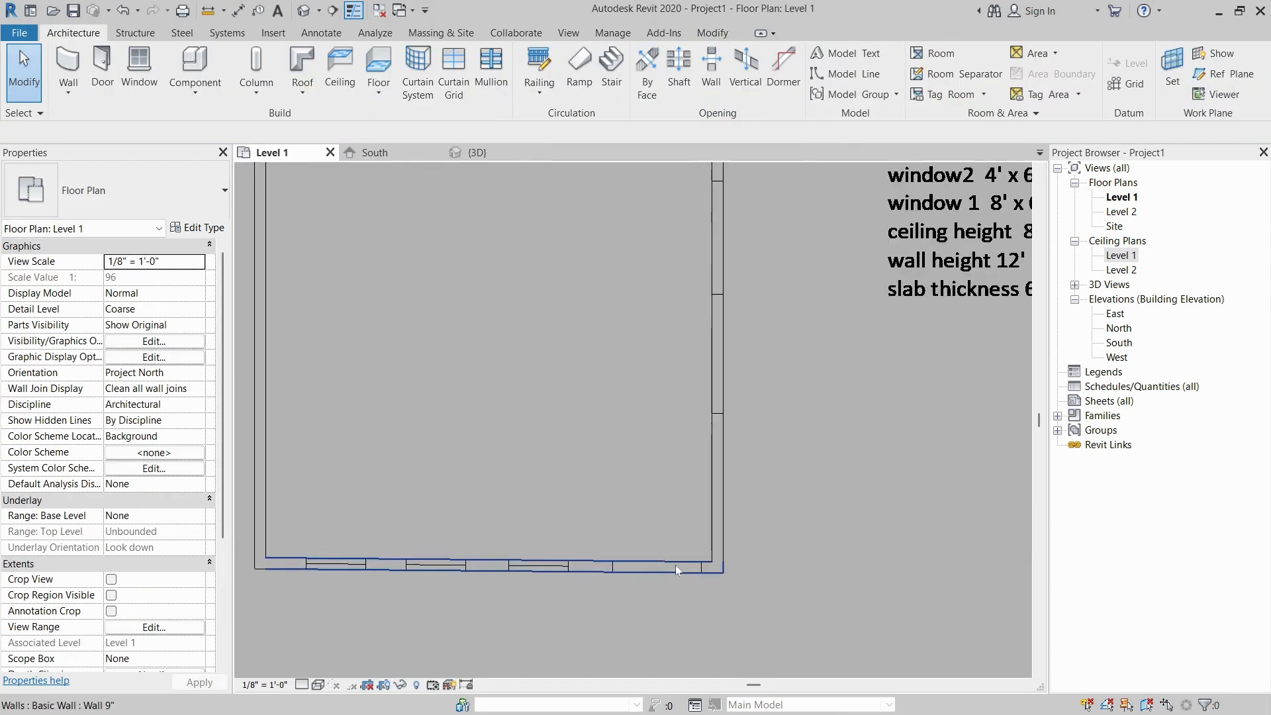
middle_click_drag(612, 573, 693, 556)
key("w")
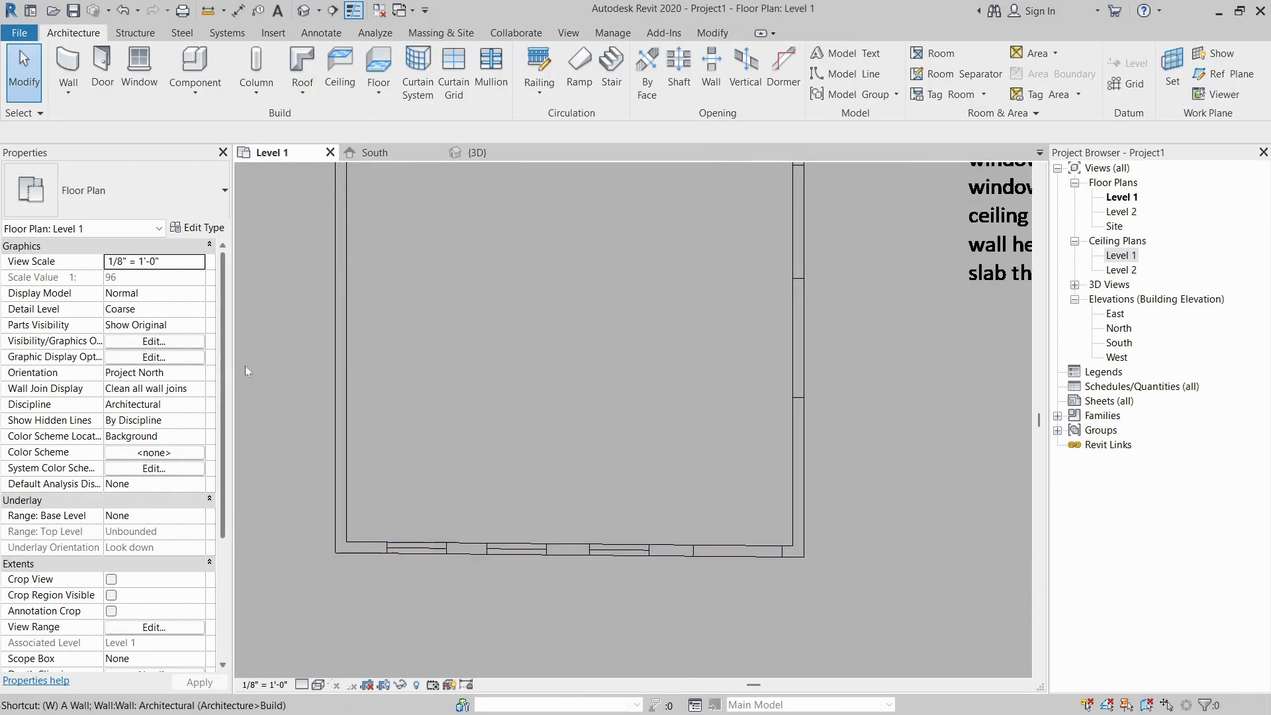
key("a")
left_click(119, 192)
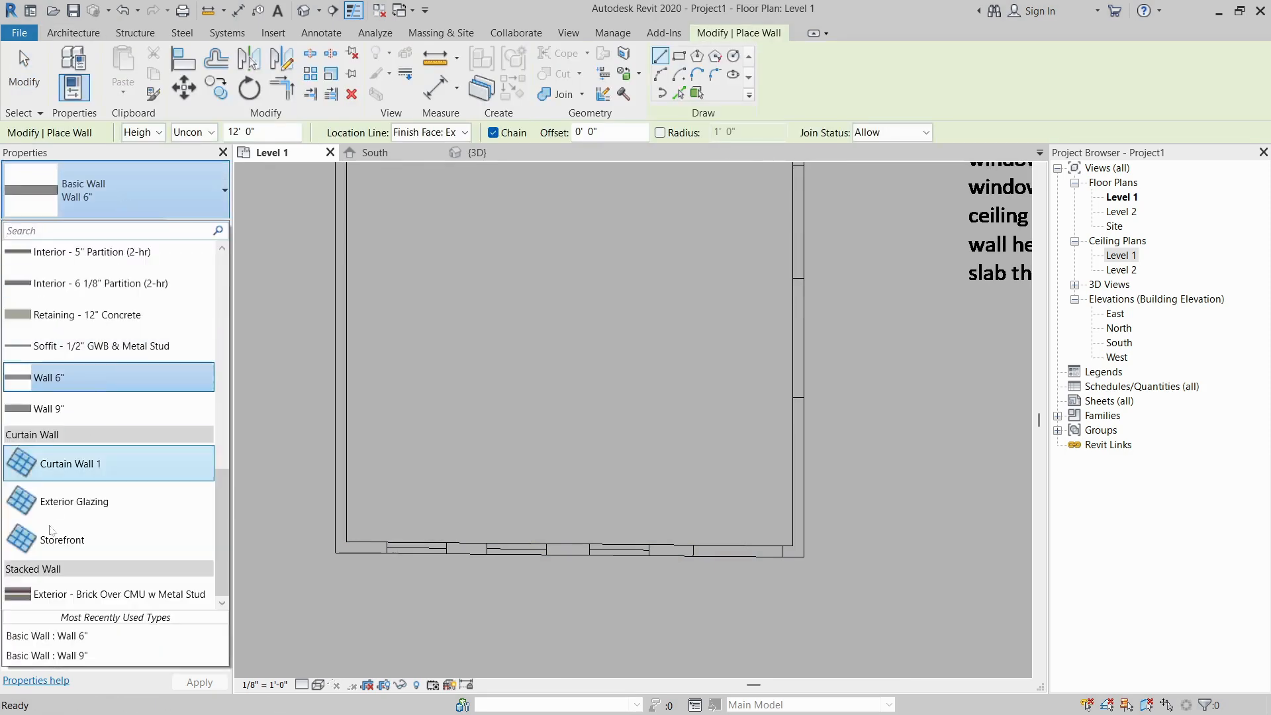
left_click(59, 538)
scroll(402, 533, "down", 1)
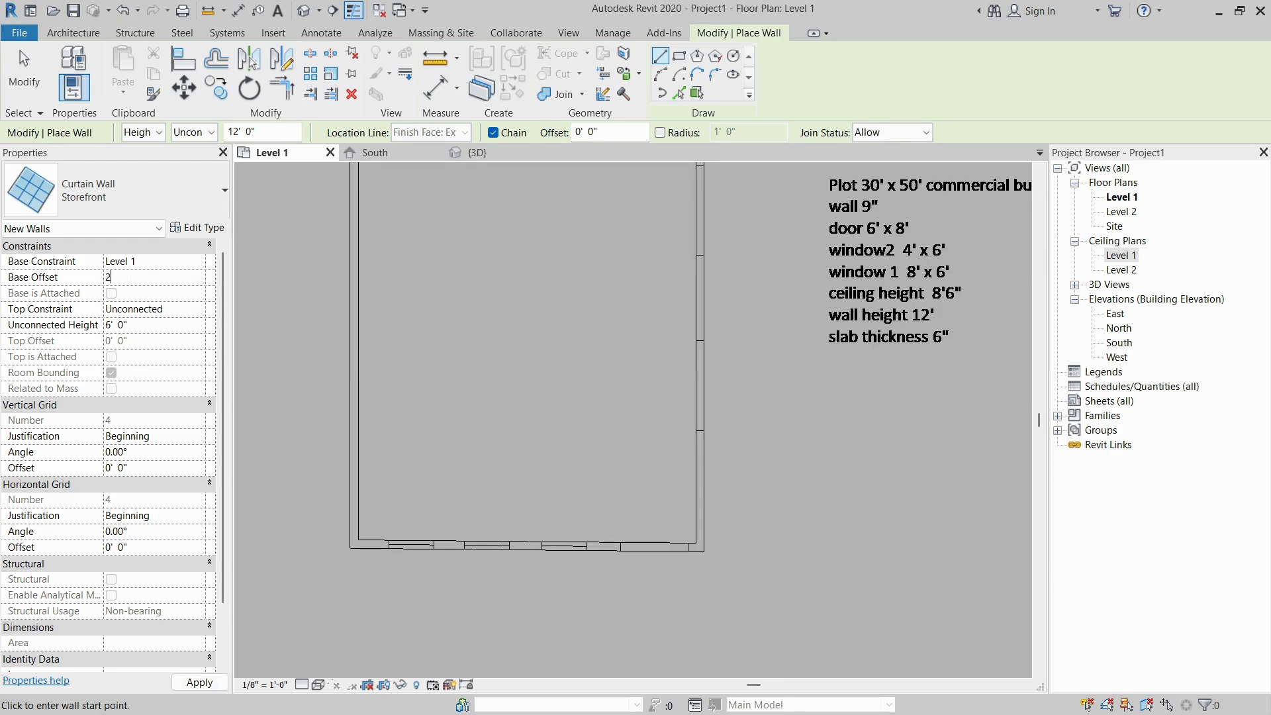
scroll(334, 495, "up", 5)
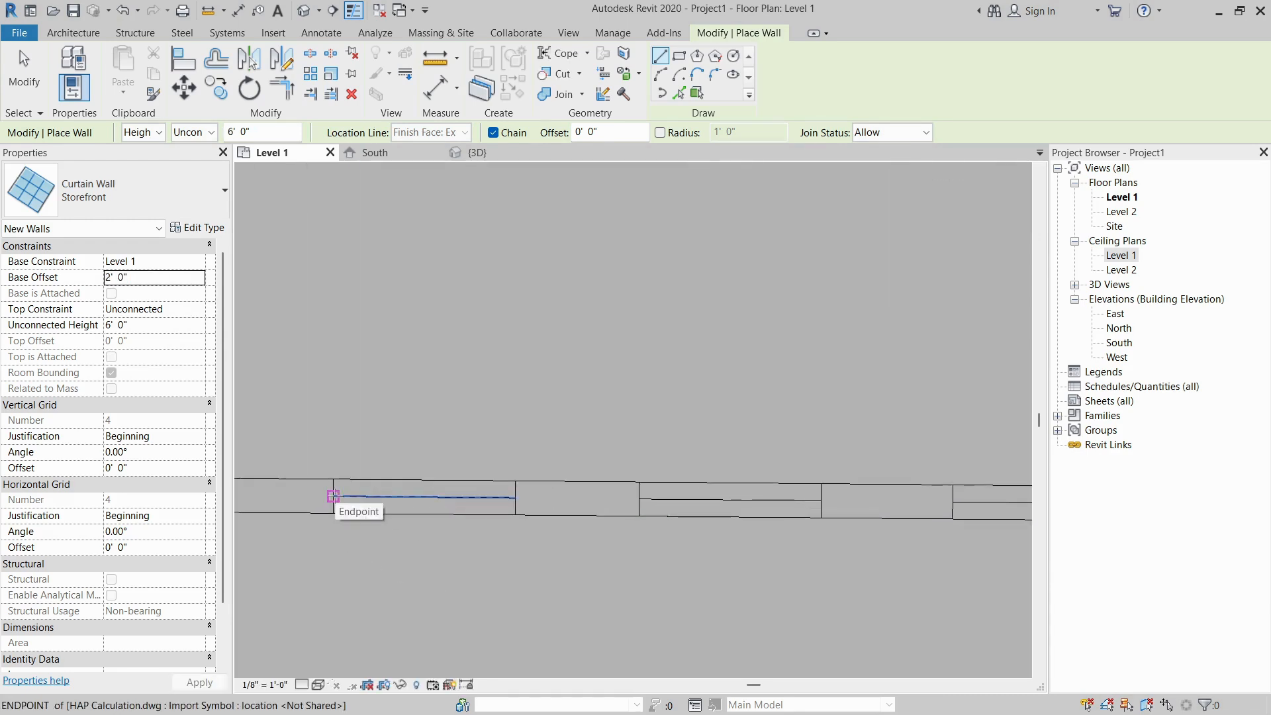
Step: Try to draw a 4' 0" Storefront curtain wall along the centerline of the westernmost window opening in the south wall
left_click(333, 496)
scroll(507, 497, "up", 2)
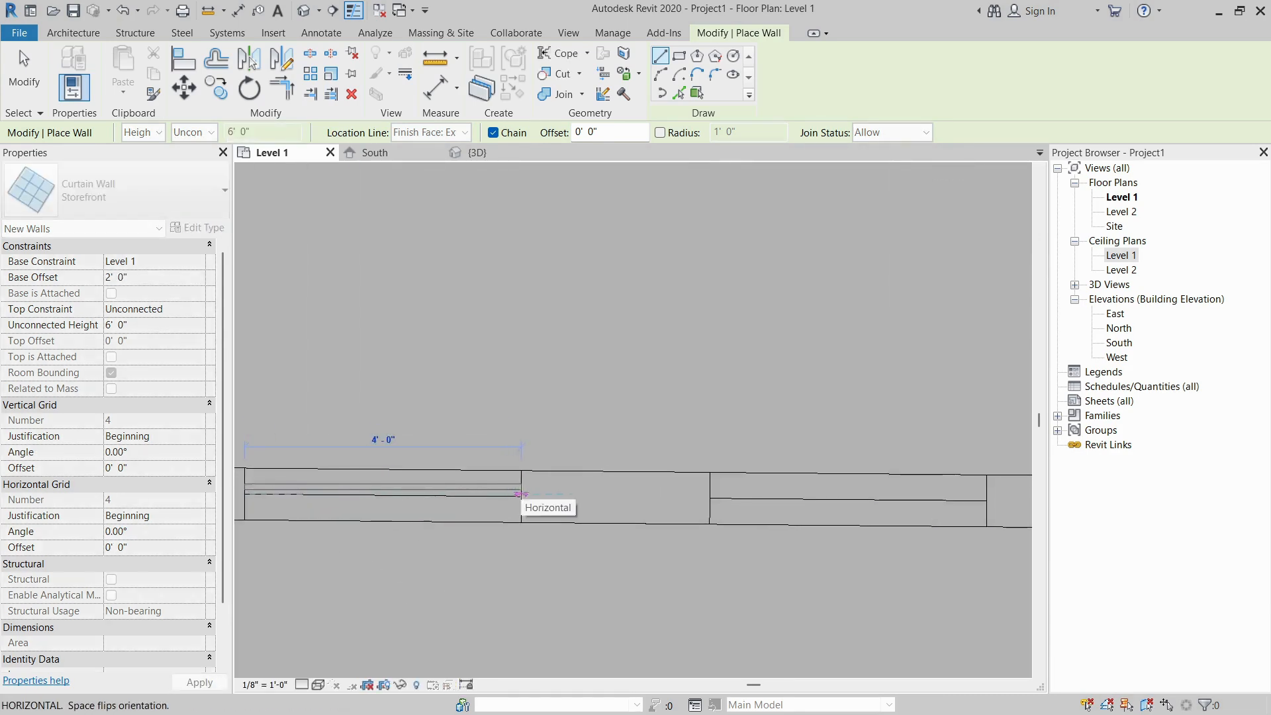
left_click(522, 494)
key("Escape")
key("Escape")
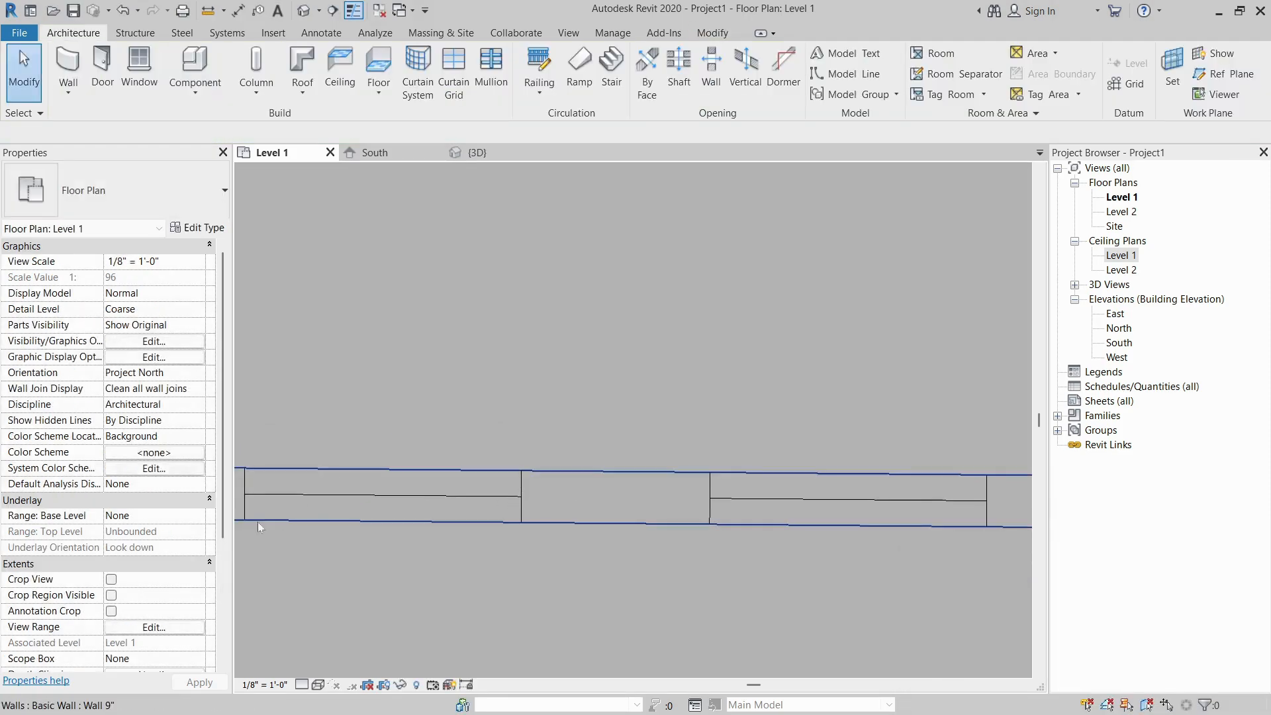
key("w")
key("a")
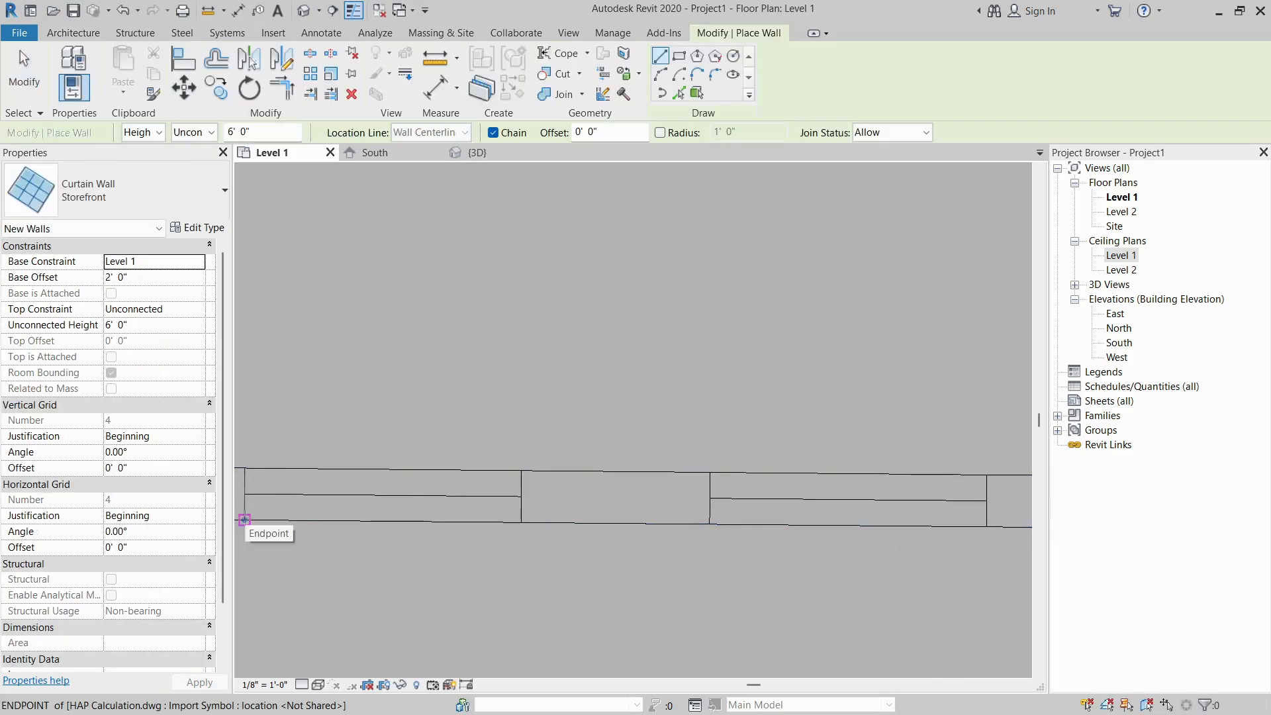
left_click(244, 520)
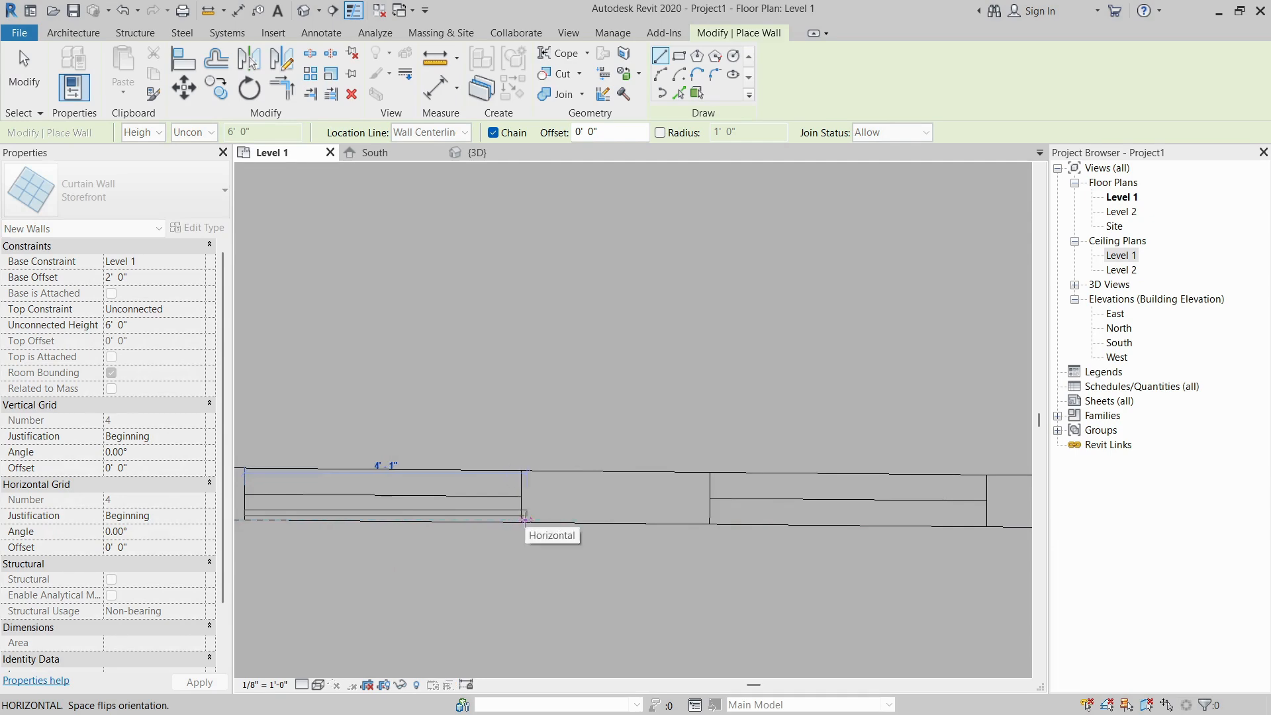
key("Escape")
Step: Retry the Storefront wall from the westernmost south opening's left midpoint with an entered length of 4'
middle_click_drag(369, 514, 473, 514)
left_click(349, 494)
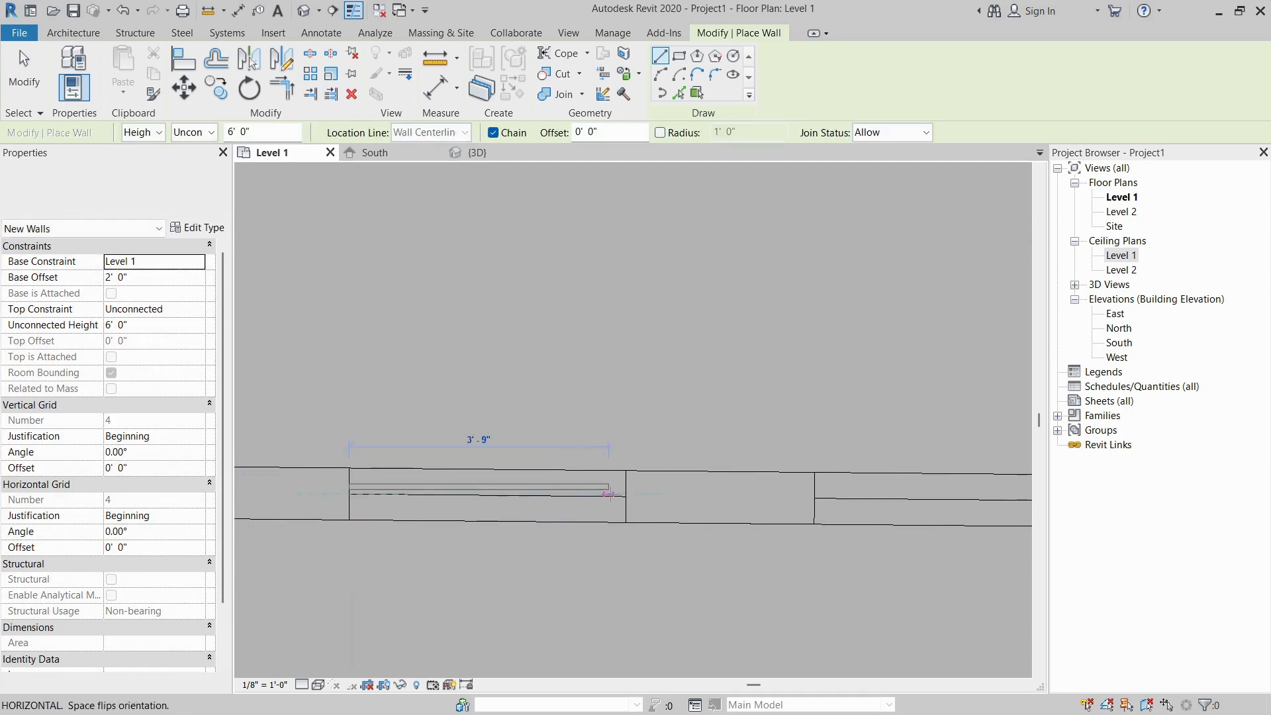
type("4")
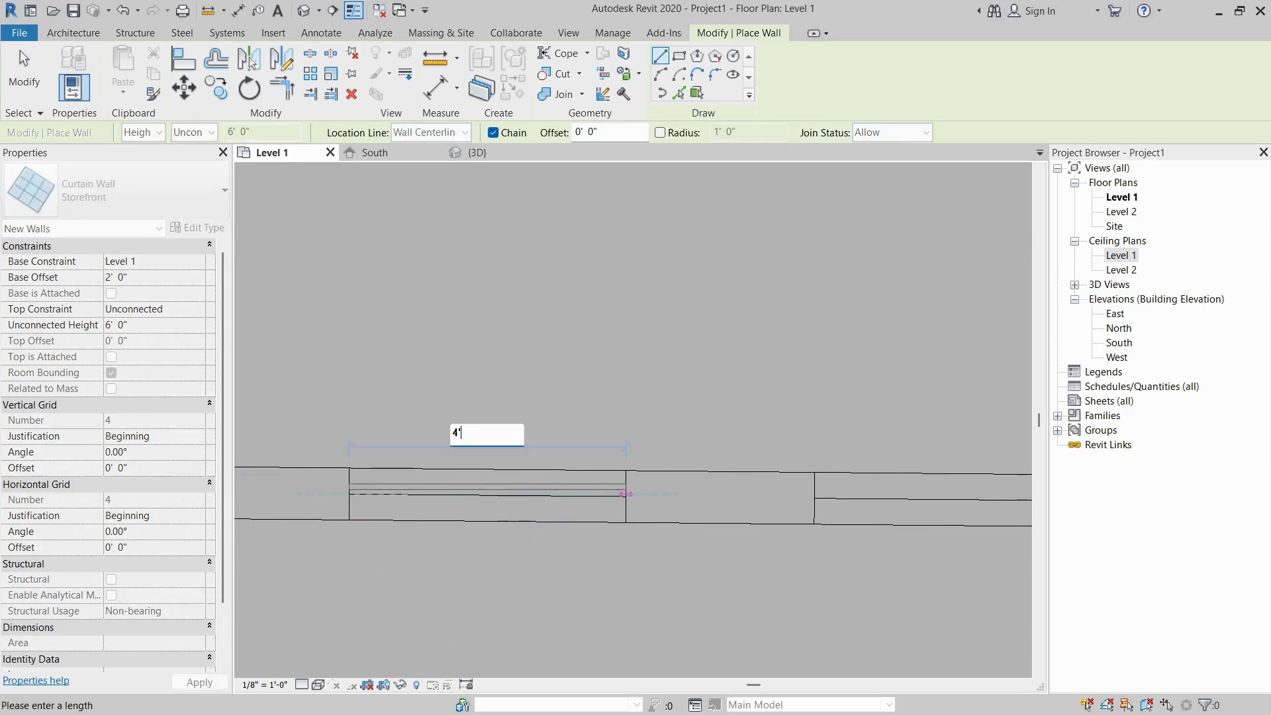
key("Return")
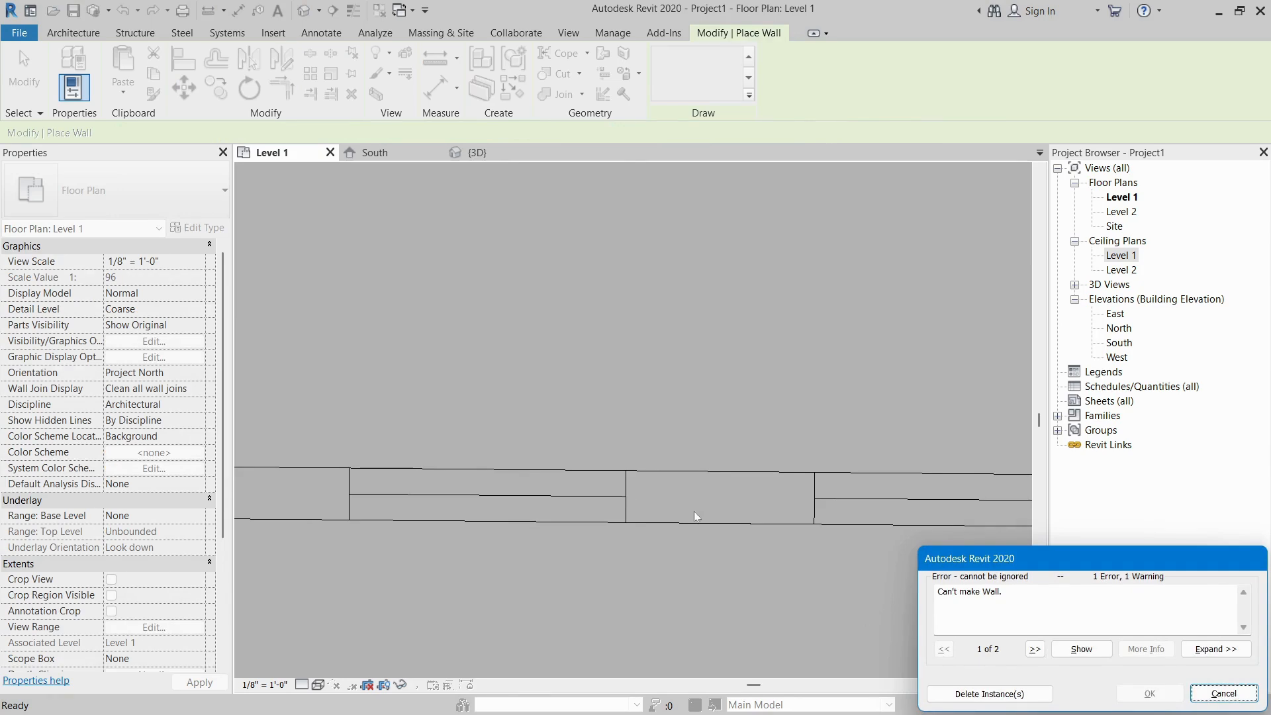
key("Escape")
key("Escape")
left_click_drag(570, 400, 530, 530)
scroll(525, 529, "down", 3)
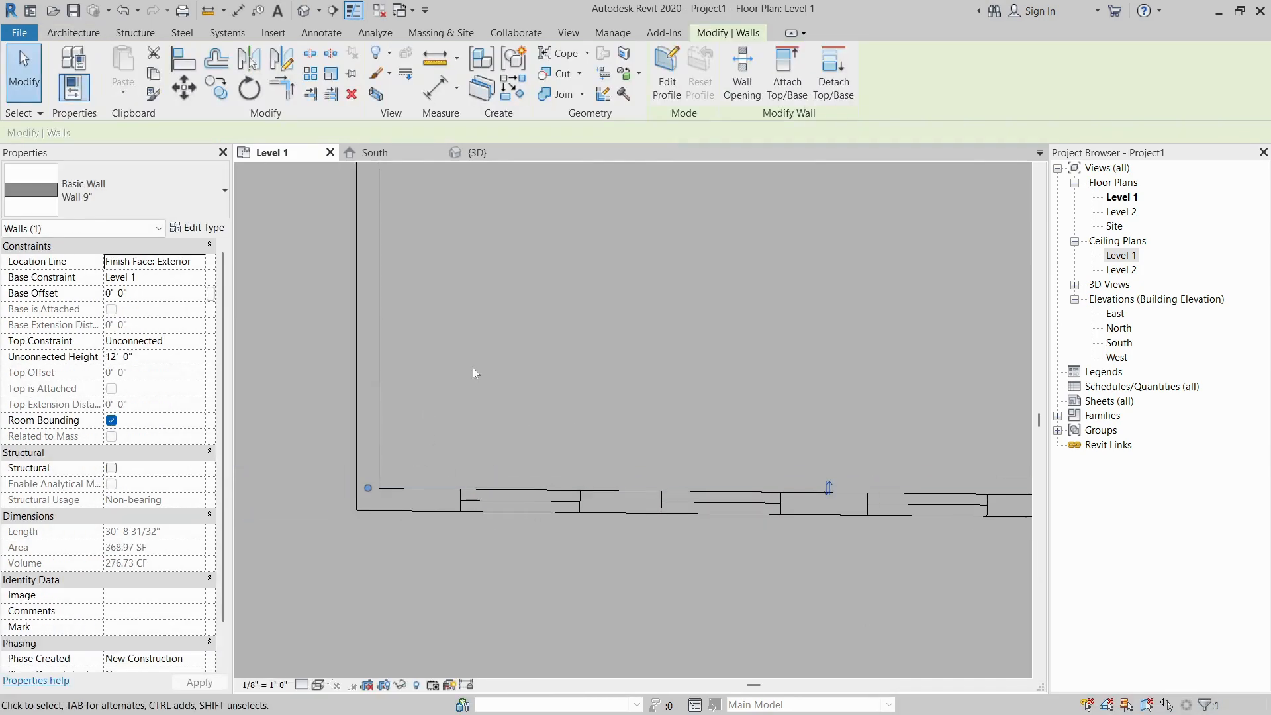
left_click(496, 367)
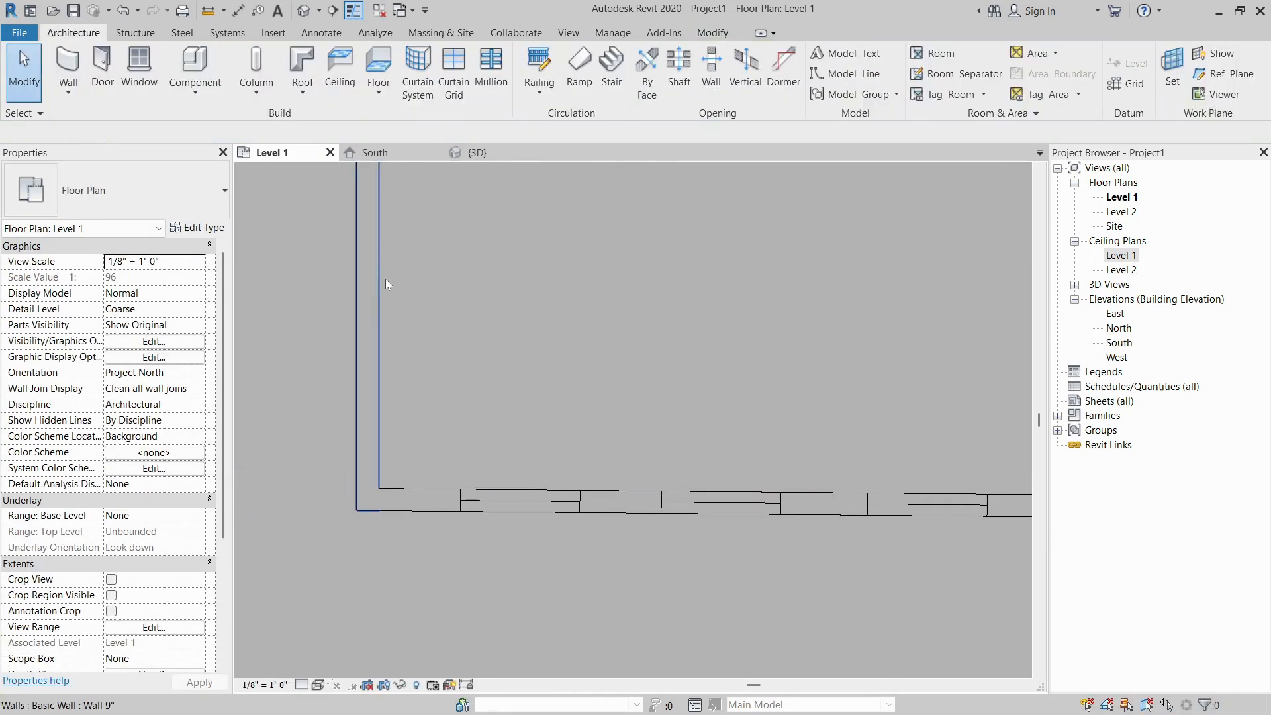
Step: Place a Fixed 36" x 48" window in the south wall at the westernmost window opening
key("w")
key("n")
left_click(505, 513)
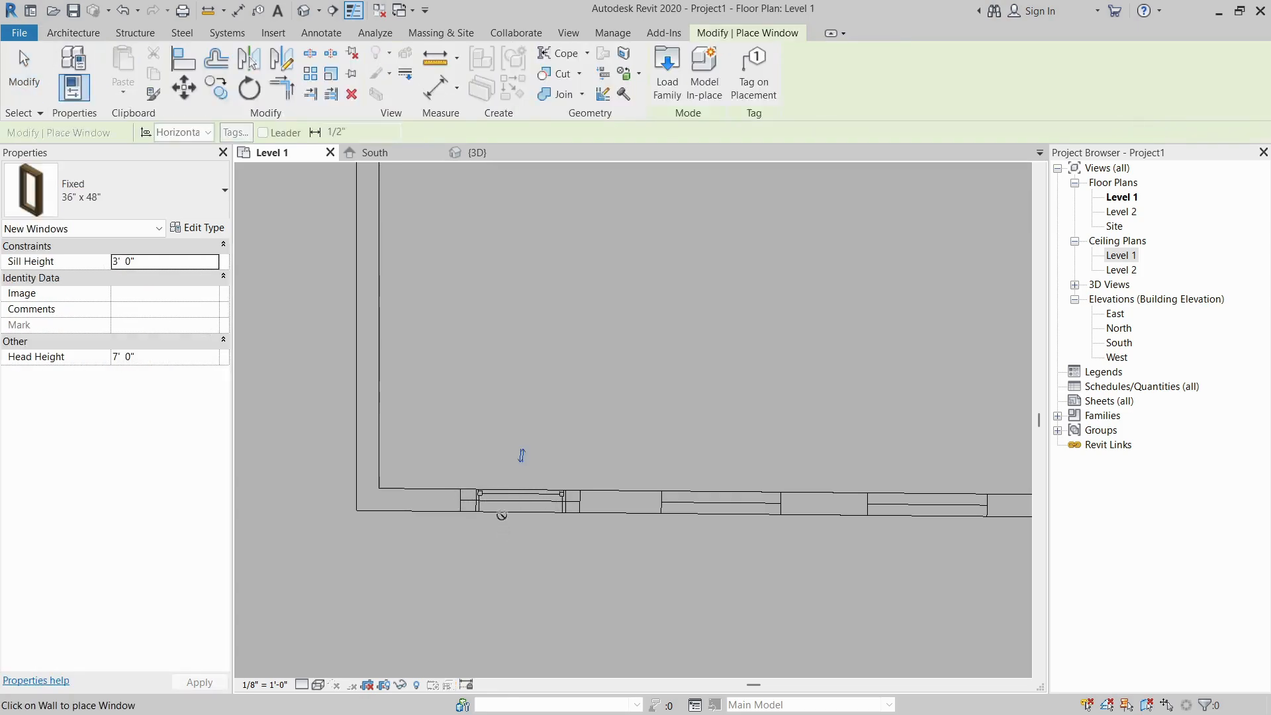
key("Escape")
key("Escape")
Step: Edit the placed window's type to a height of 6' 0" and a width of 4' 0"
left_click(512, 497)
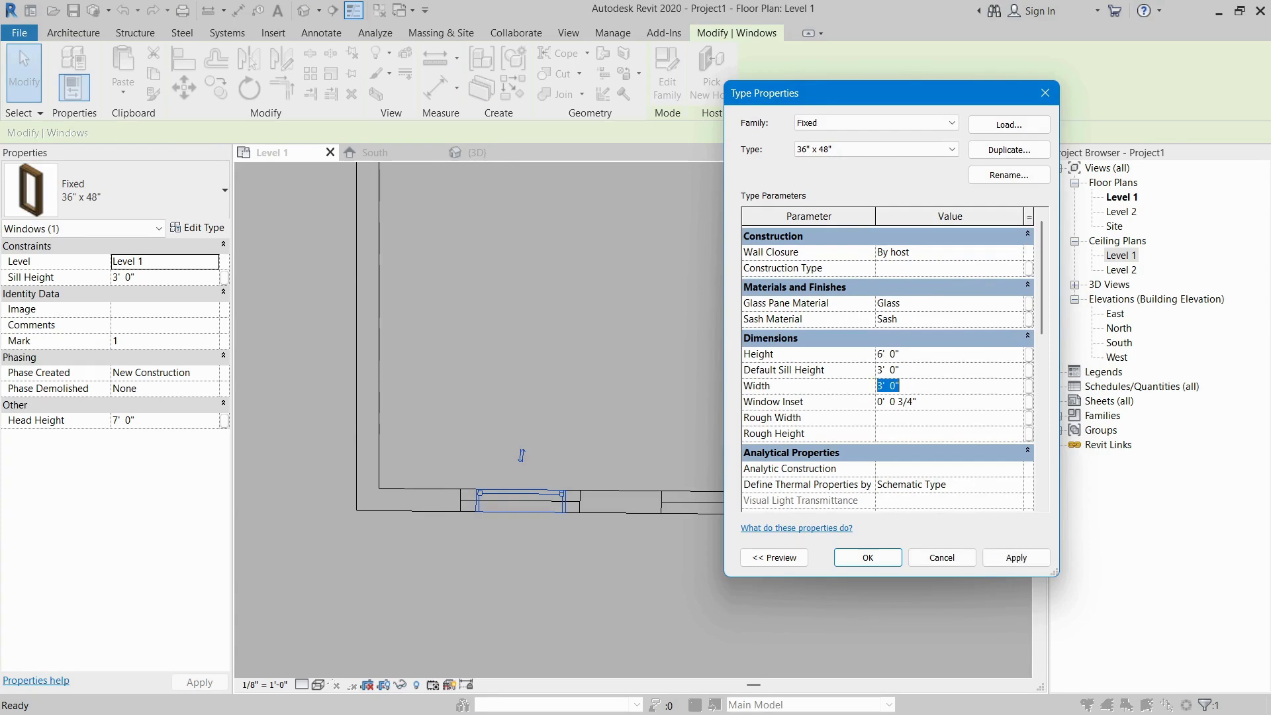
key("Escape")
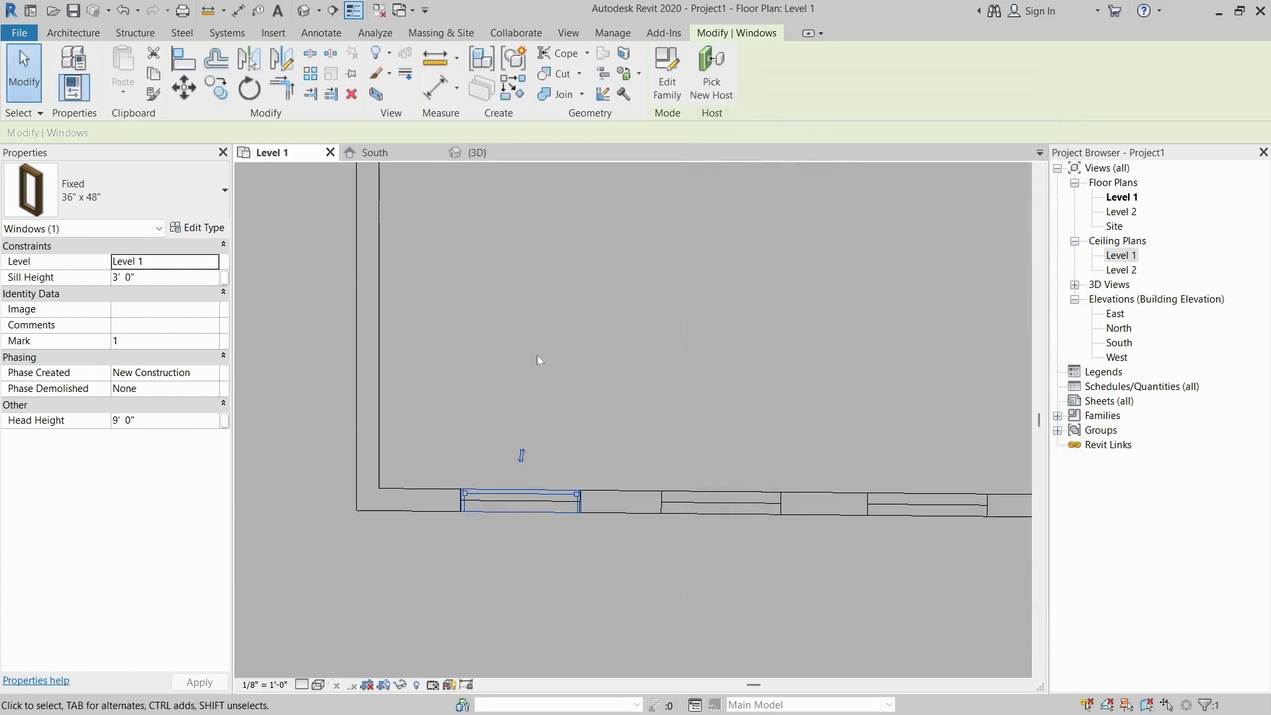
key("Escape")
Step: Place two more windows of the same Fixed type in the second and third window openings of the south wall
key("w")
key("n")
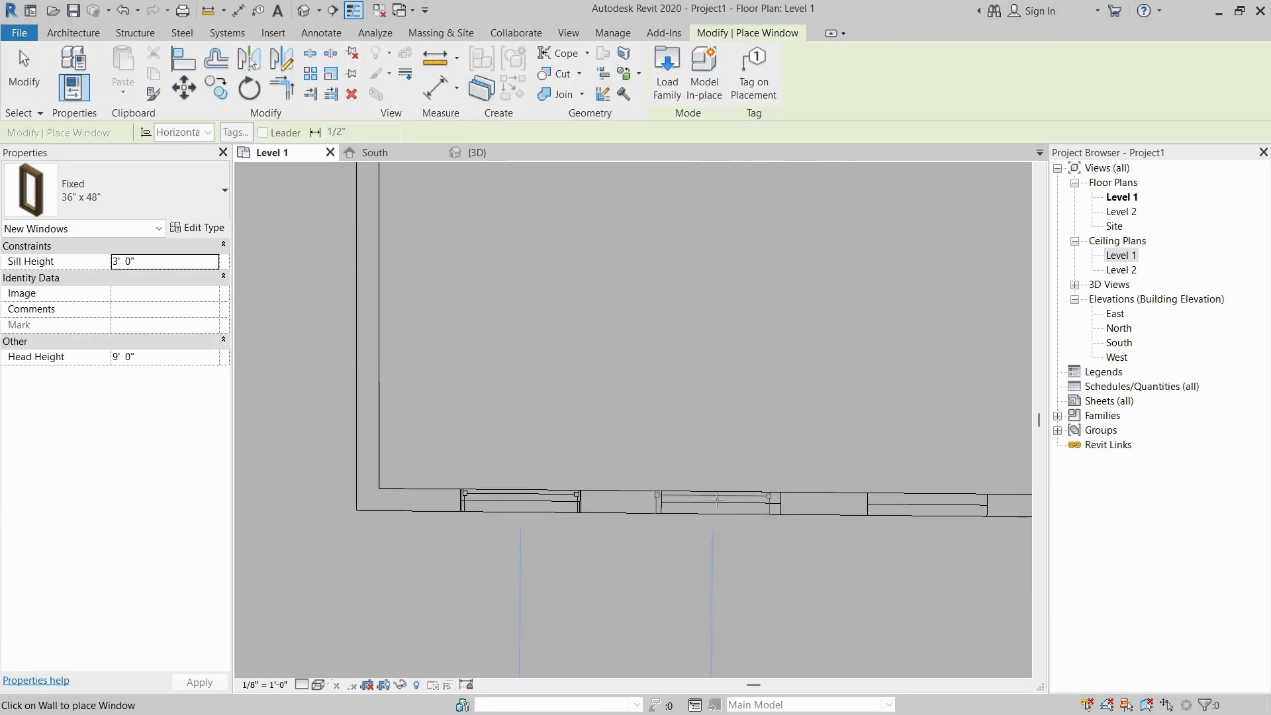
middle_click_drag(722, 500, 549, 476)
left_click(551, 477)
scroll(560, 456, "down", 2)
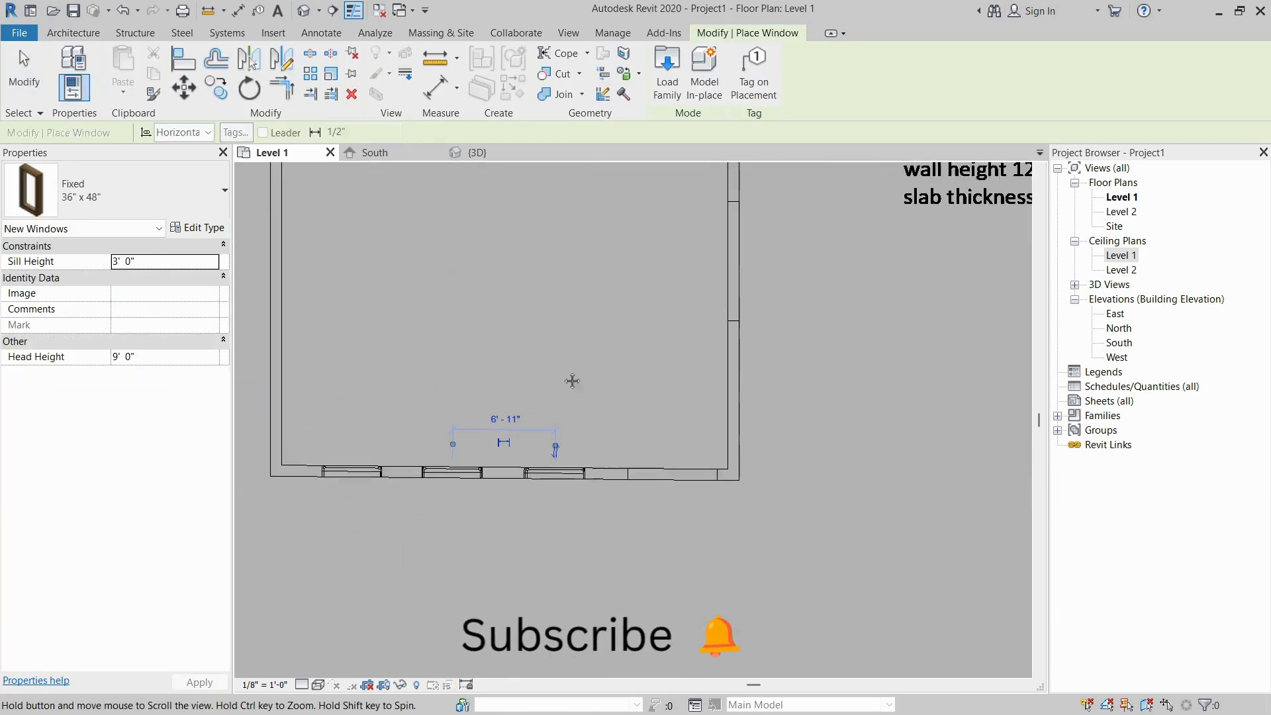
Step: Duplicate the Fixed window type as 36" x 48" 2 for the east wall openings and set its width to 8' 0"
middle_click_drag(570, 380, 532, 603)
middle_click_drag(678, 338, 617, 494)
left_click(197, 228)
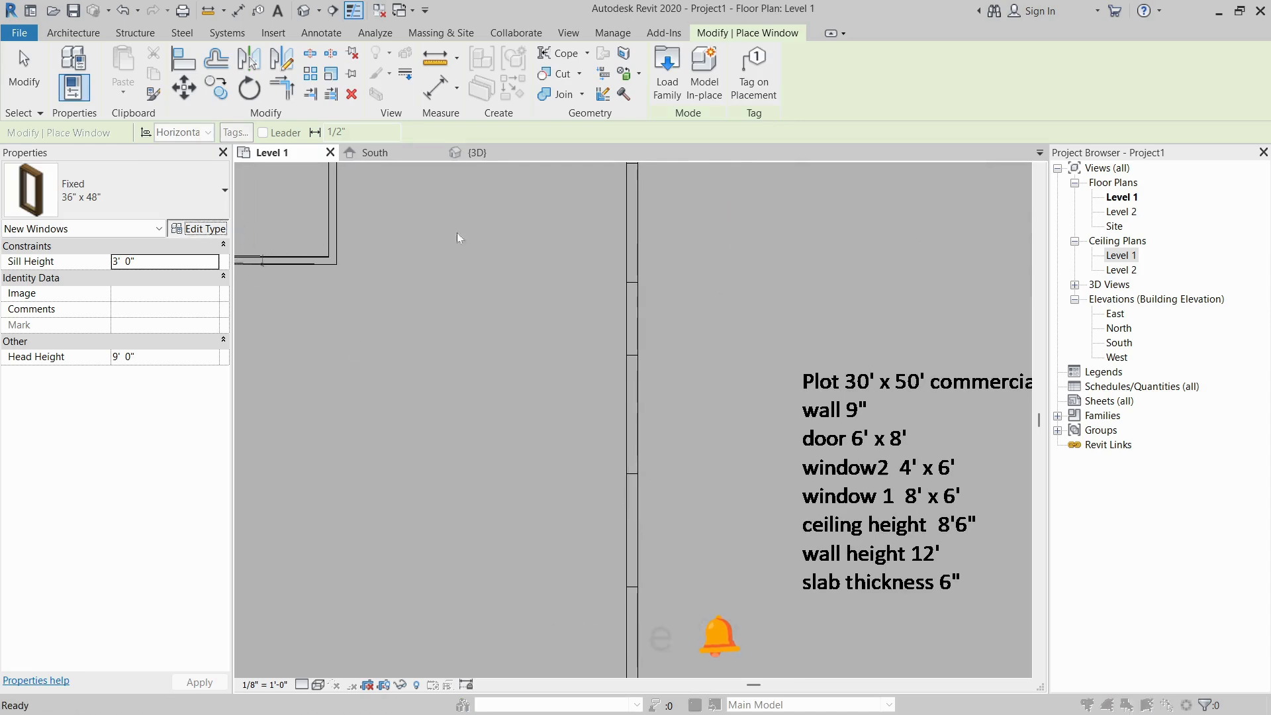
left_click(1009, 149)
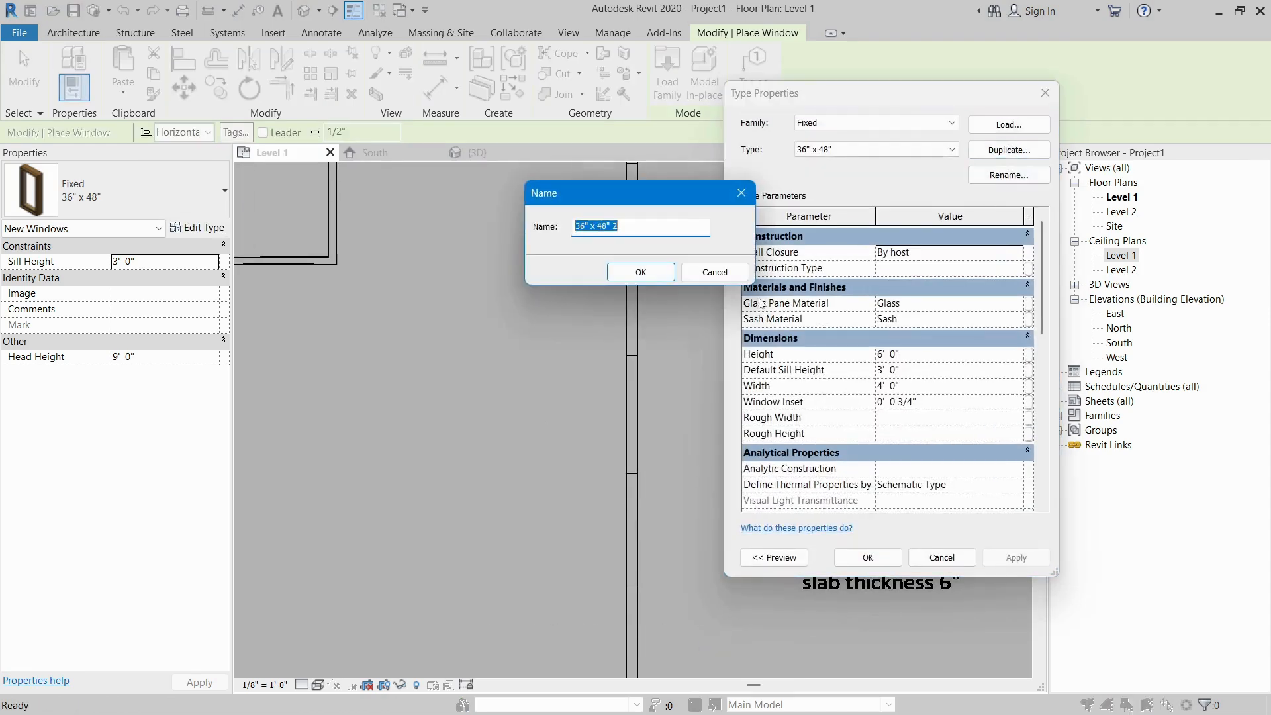
left_click(641, 273)
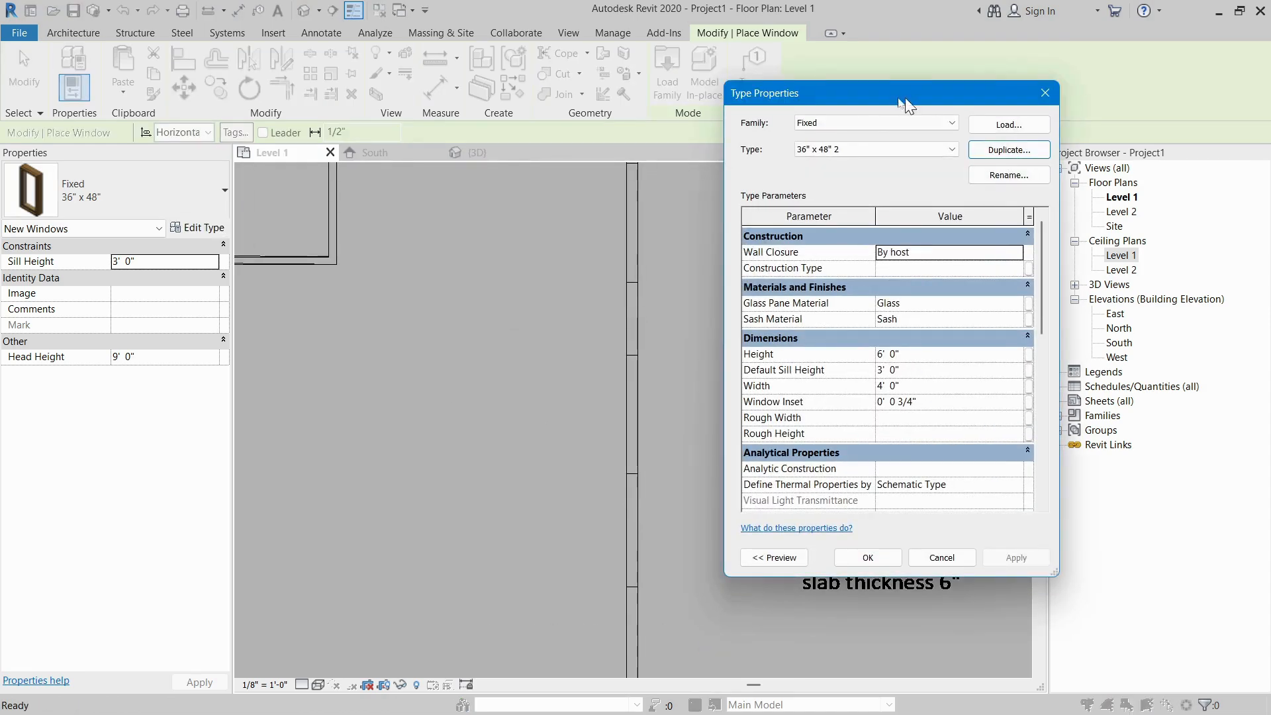
left_click_drag(906, 103, 570, 94)
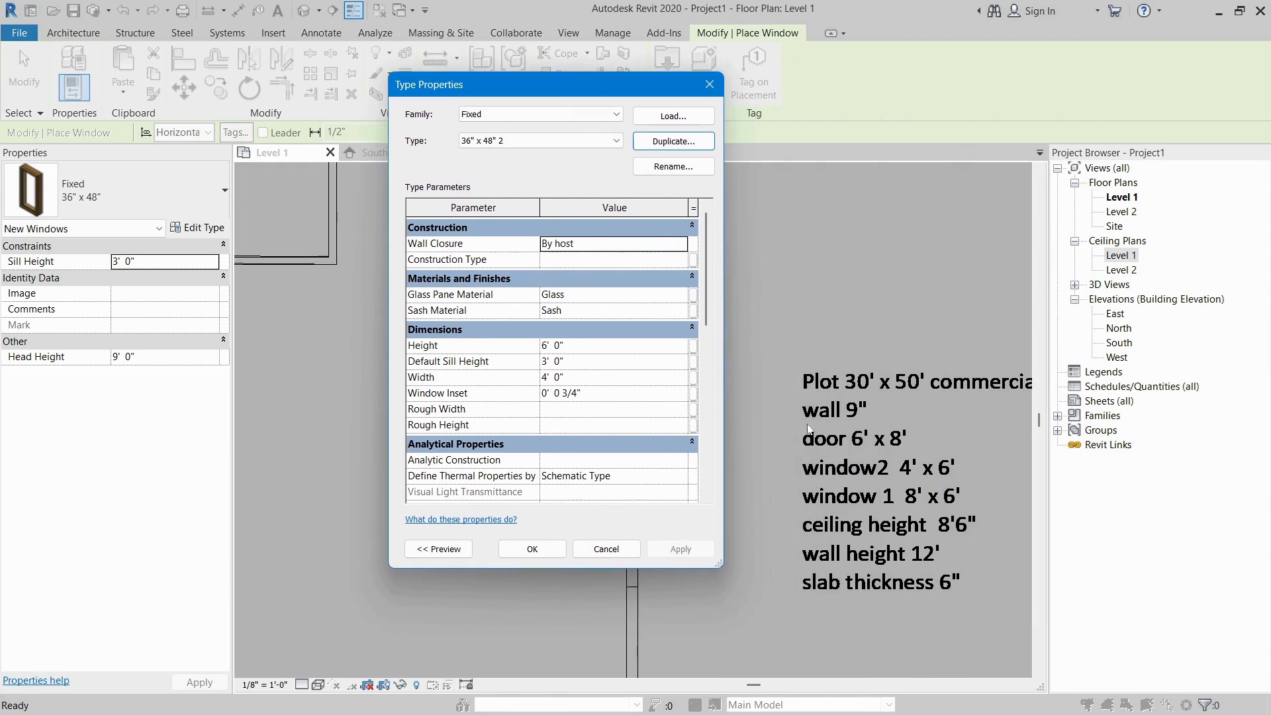
left_click(584, 376)
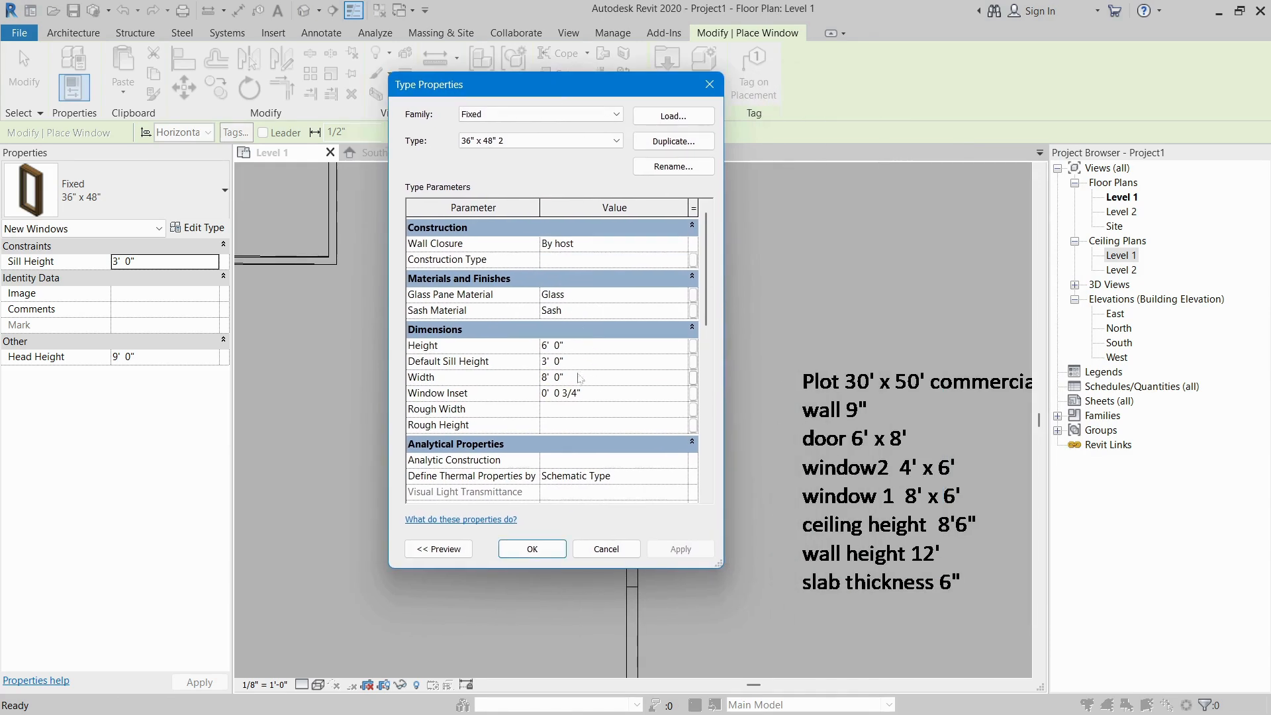
Step: Apply the new window type's settings and place the Fixed 36" x 48" 2 window in the three east wall openings
left_click(532, 549)
middle_click_drag(622, 214, 606, 320)
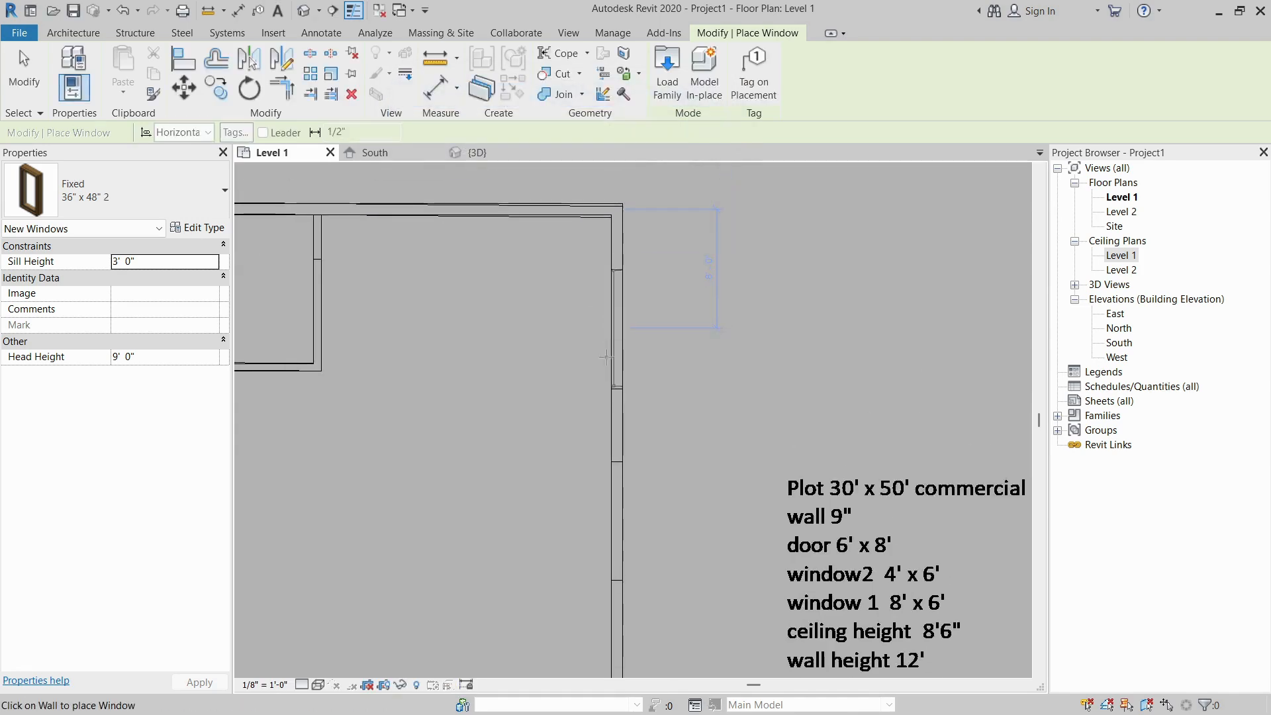
left_click(607, 357)
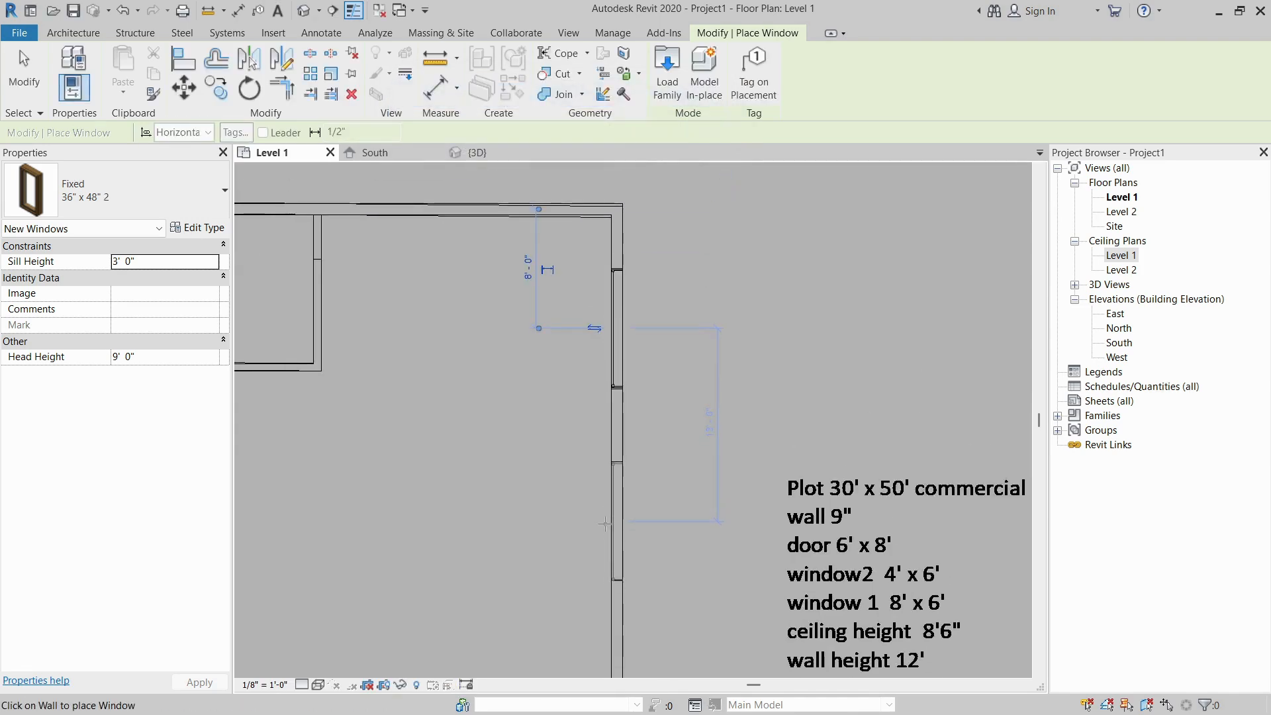
middle_click_drag(604, 523, 659, 531)
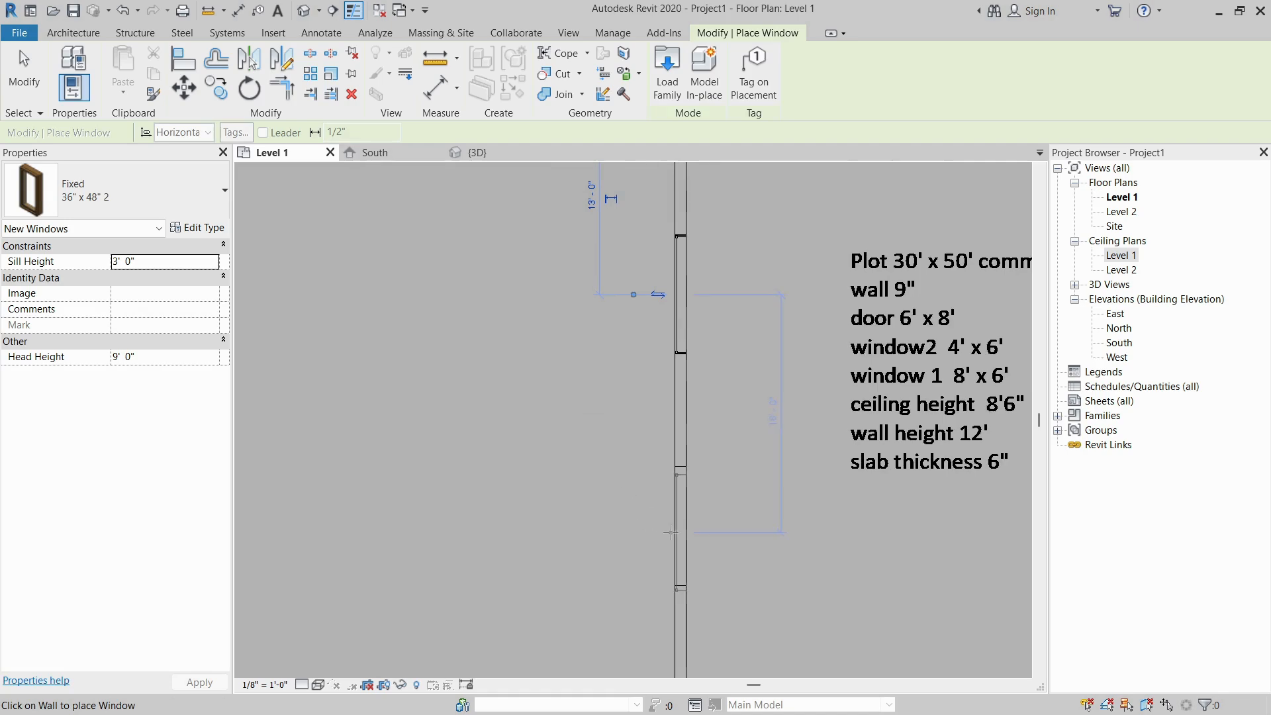
key("Escape")
key("Escape")
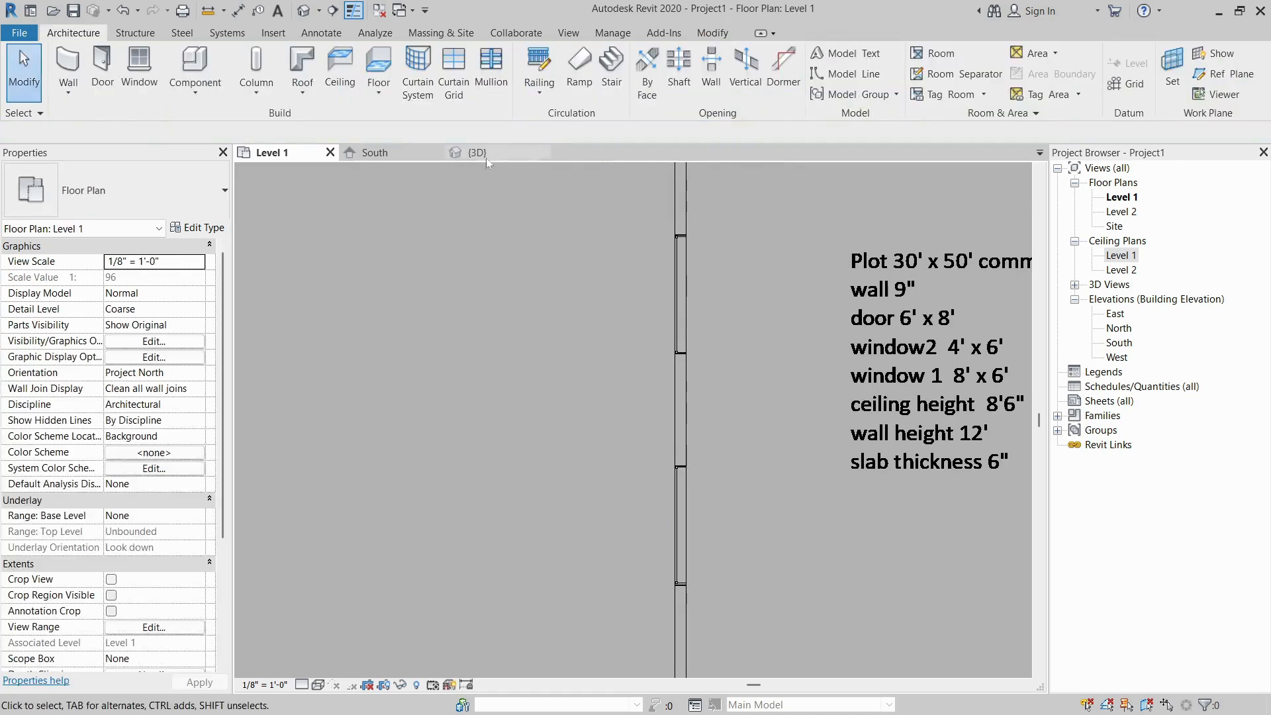
Step: Open the 3D view of the building and set its visual style to Shaded
left_click(477, 152)
scroll(768, 427, "up", 5)
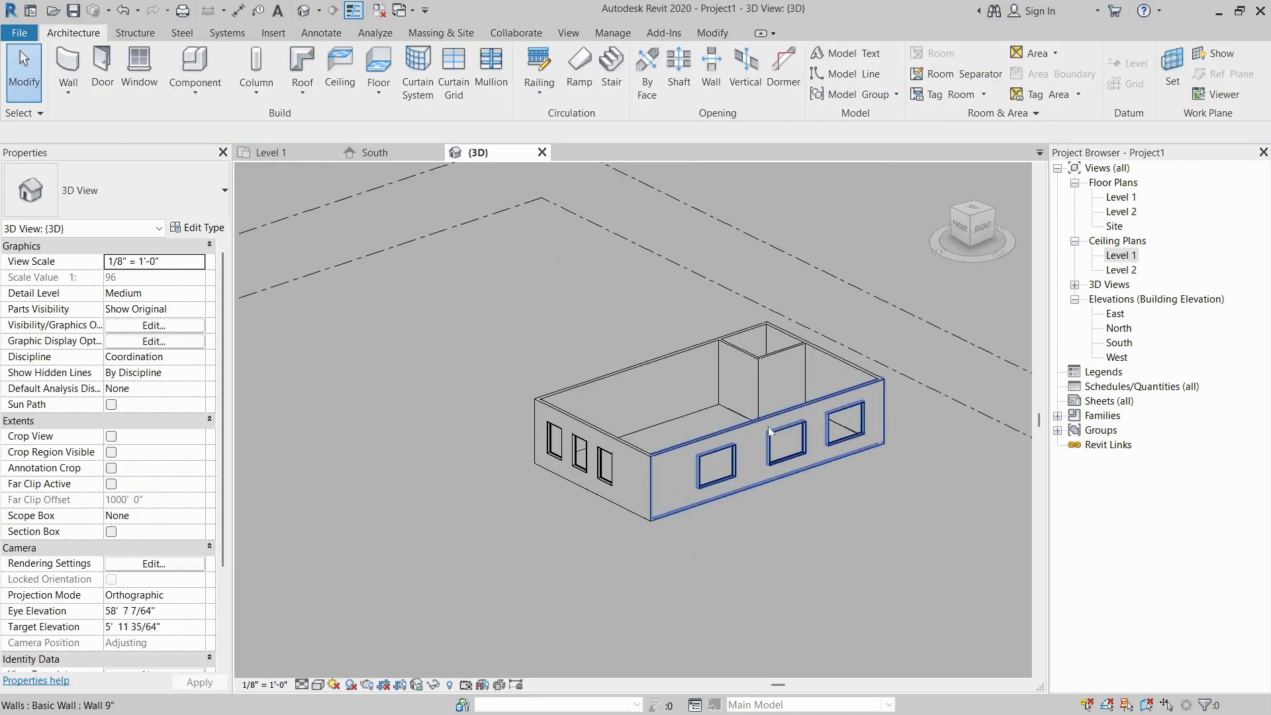
key("s")
key("d")
Step: Set the sill height of all three east wall windows to 2' 0" and lower the three south wall windows to match
left_click(714, 484)
key("s")
key("a")
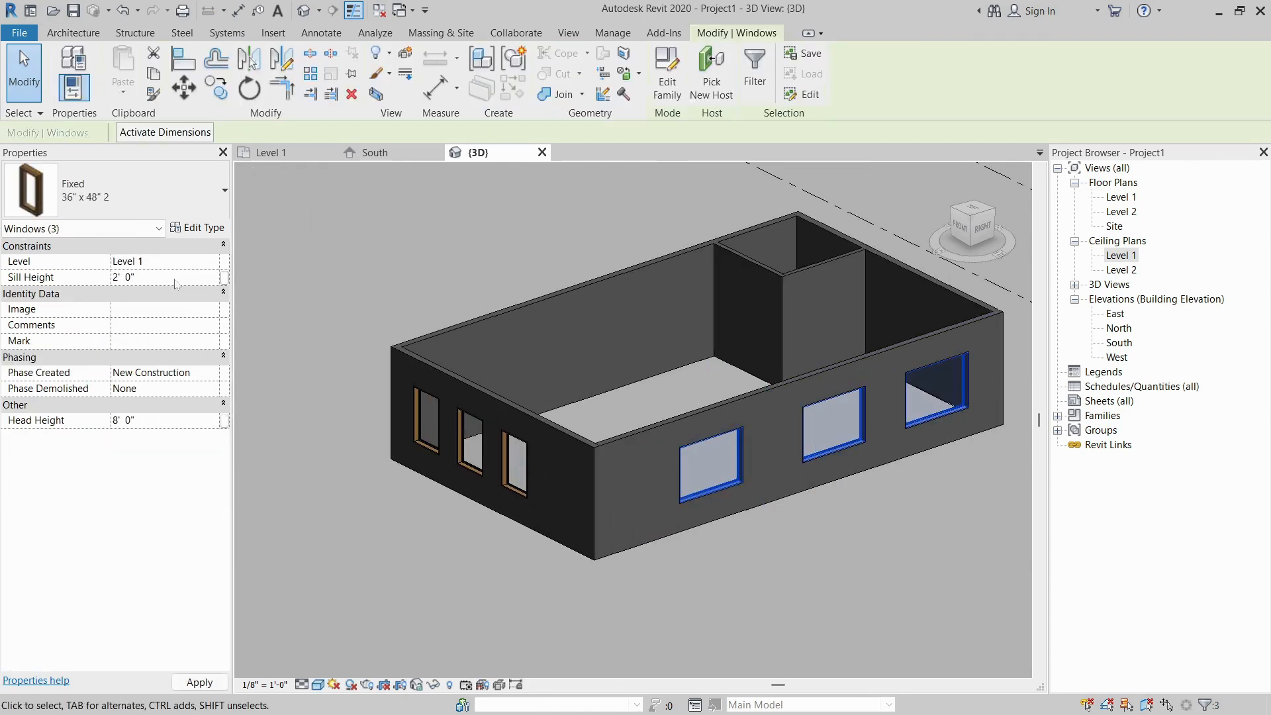
left_click(292, 497)
left_click(426, 446)
key("s")
key("a")
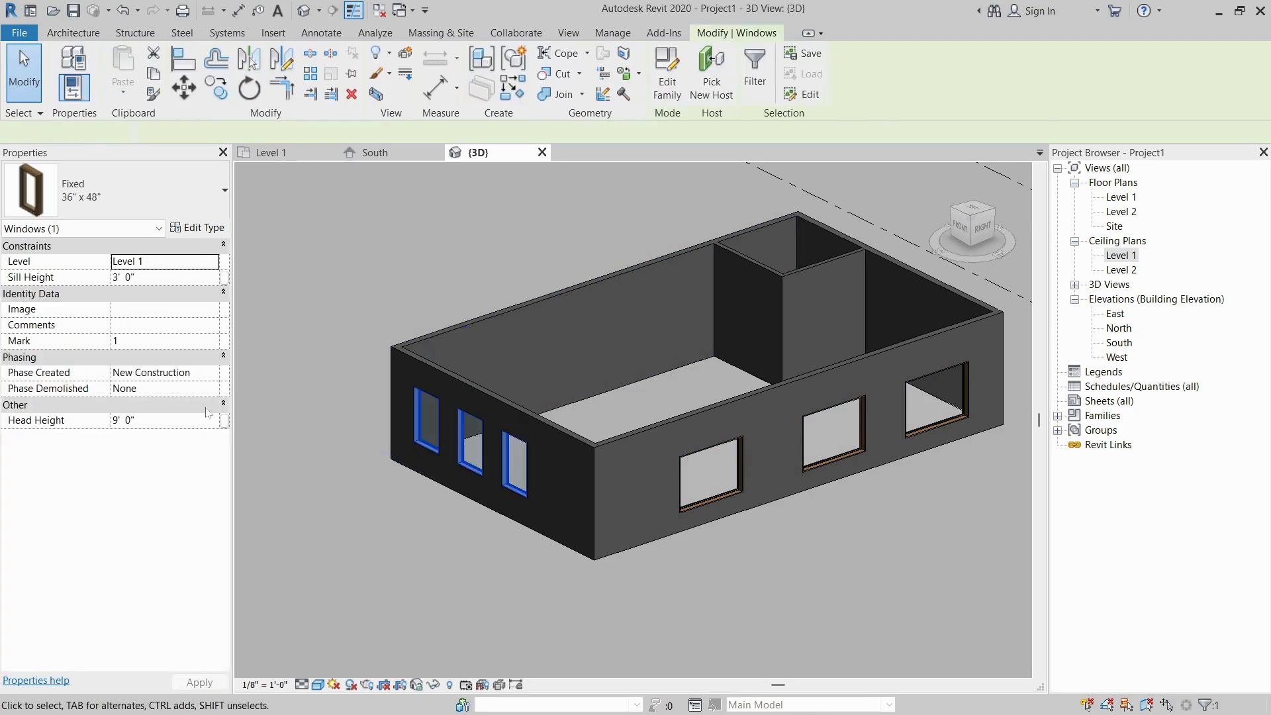
left_click(408, 561)
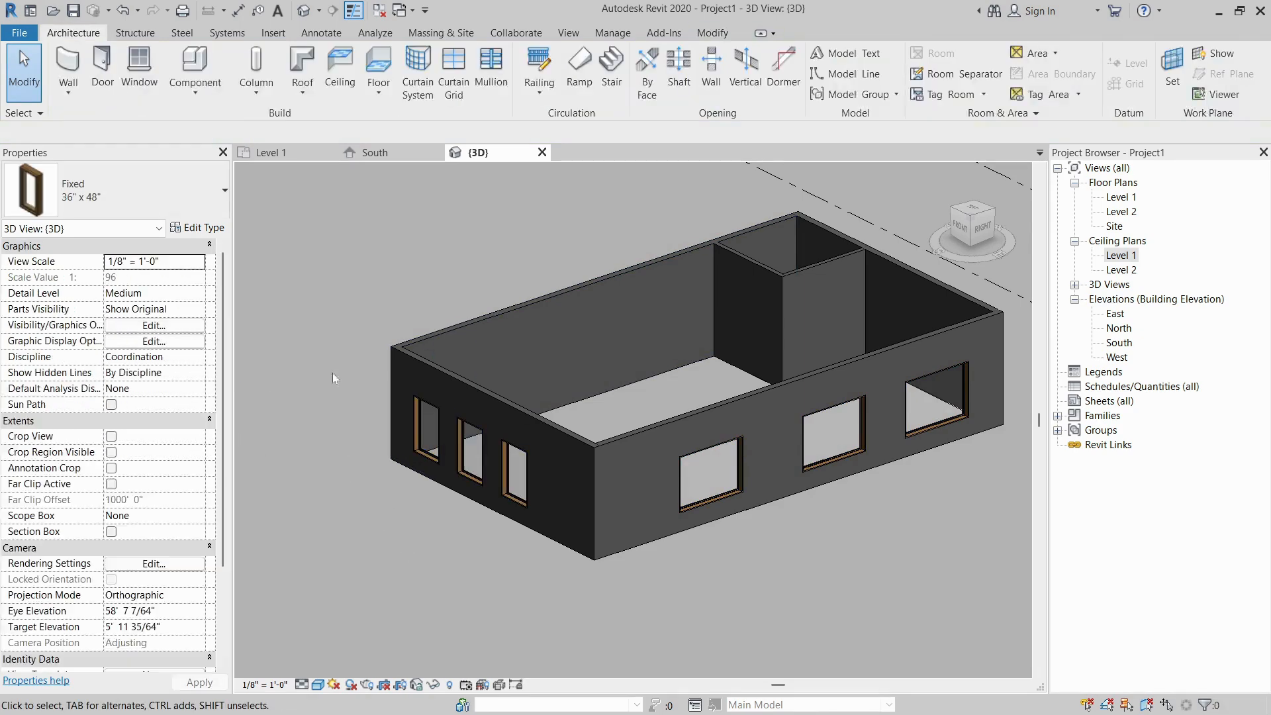
Step: In the Level 1 floor plan, place a Single-Flush 36" x 84" door in the opening of the small room's east wall
left_click(265, 153)
scroll(504, 397, "down", 10)
scroll(675, 451, "up", 8)
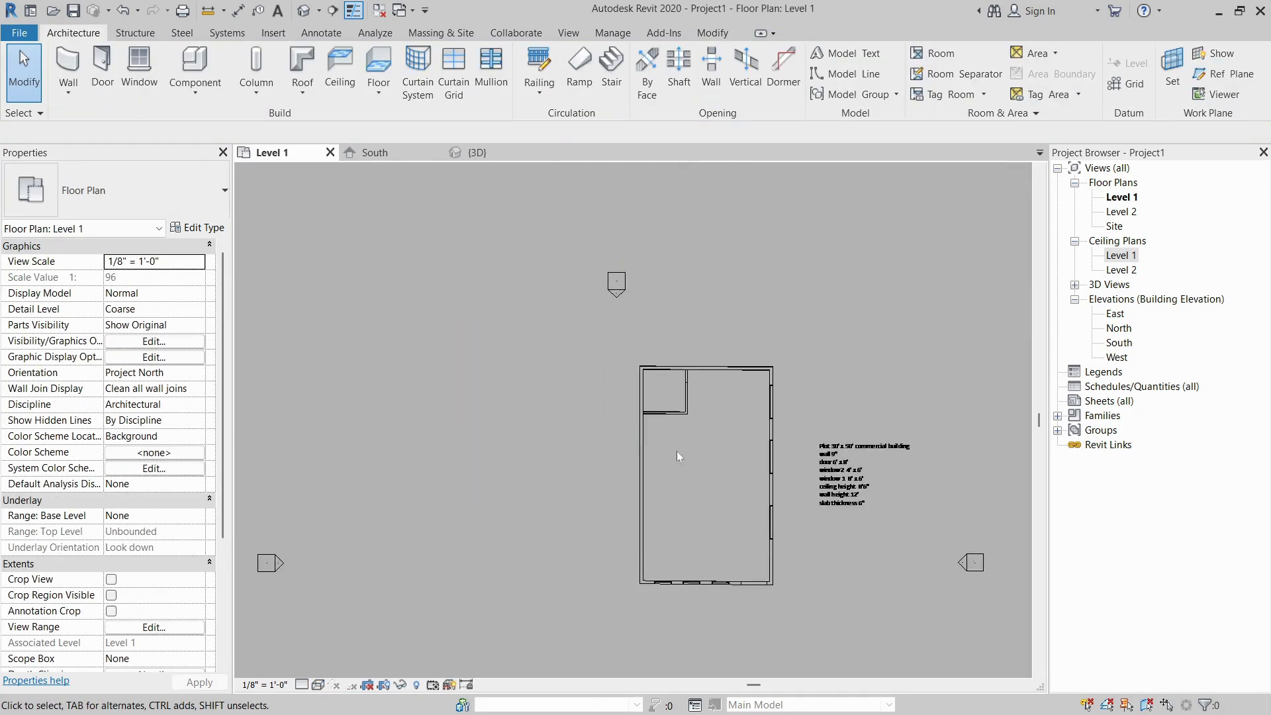
key("d")
key("r")
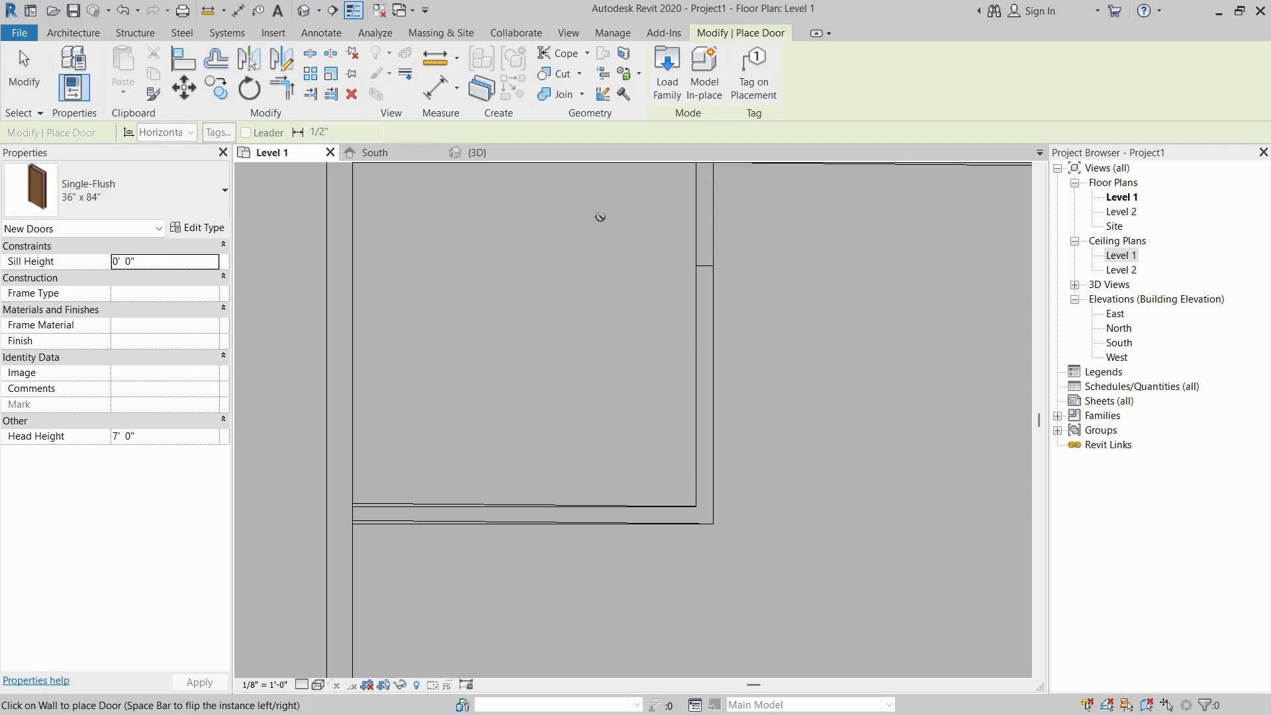
middle_click_drag(689, 218, 641, 382)
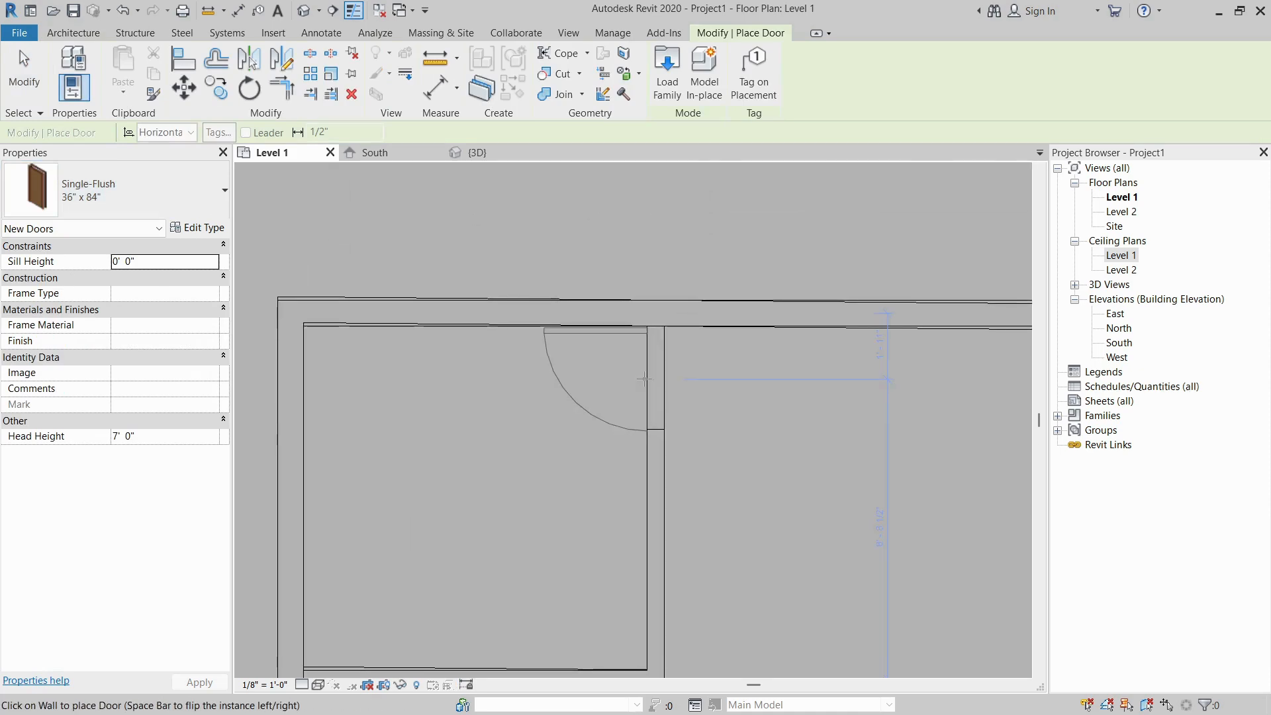
Step: Duplicate the Single-Flush door type as 36" x 84" 2 with a height of 8' 0" and a width of 6' 0"
scroll(645, 380, "down", 6)
scroll(574, 456, "up", 3)
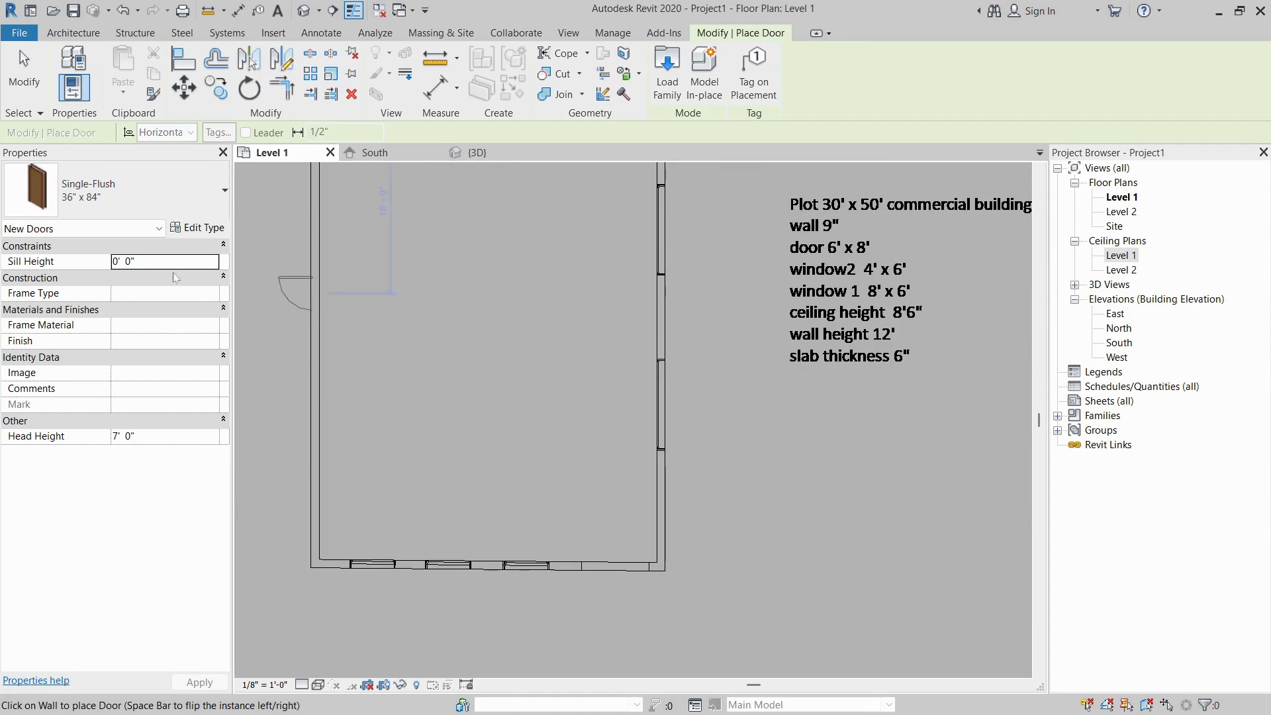
left_click(197, 228)
left_click(664, 145)
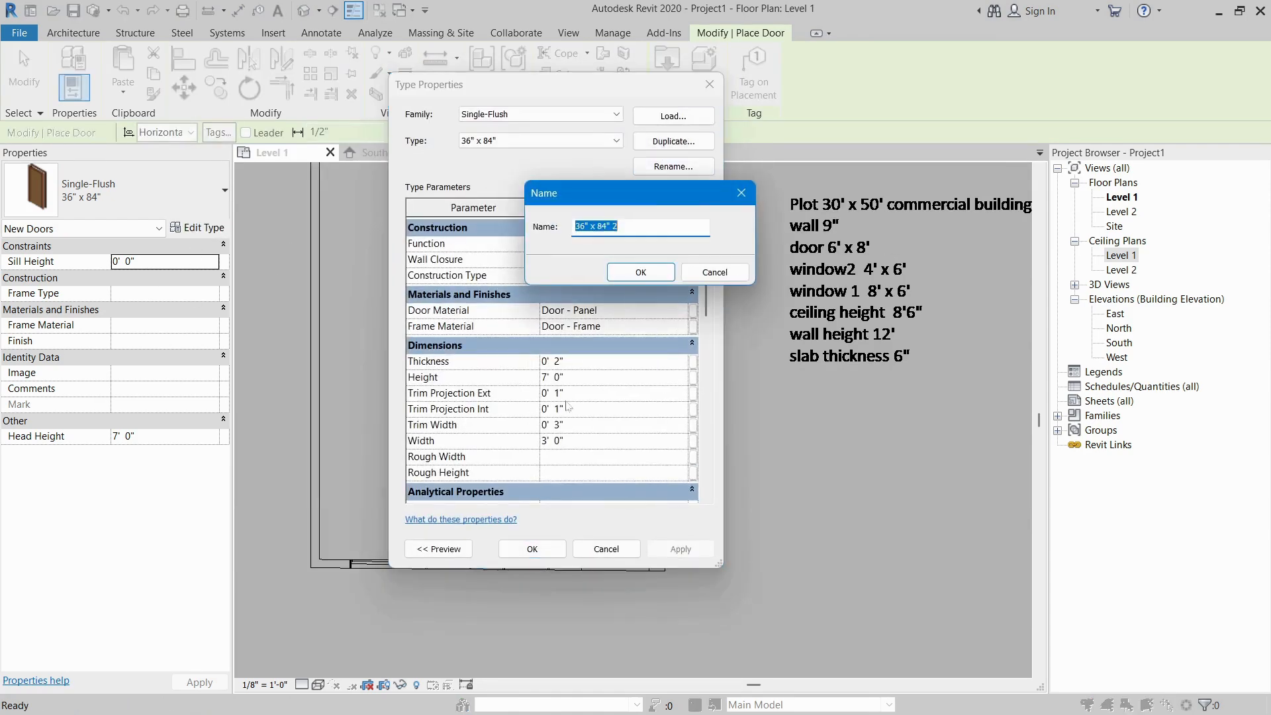
left_click(642, 273)
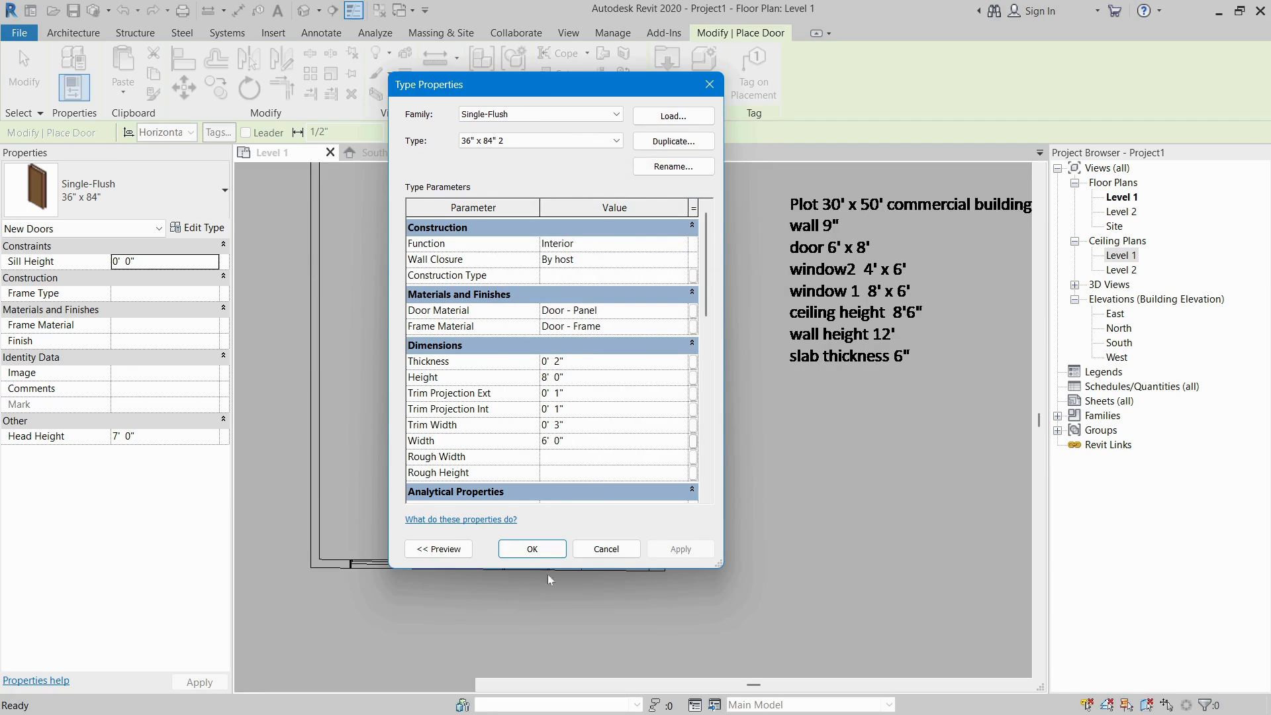
left_click(532, 549)
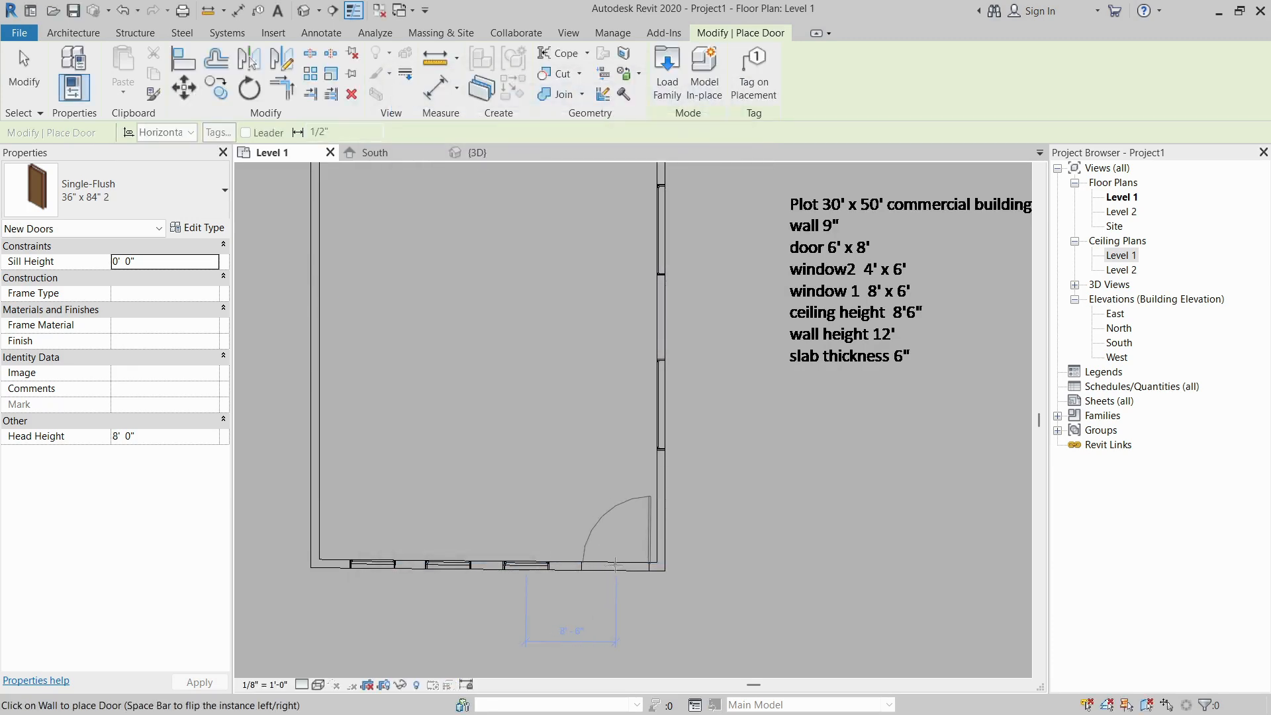
Step: Place the new door type in the opening at the south wall's east end and check it in the 3D view
left_click(615, 564)
key("Escape")
key("Escape")
left_click(472, 154)
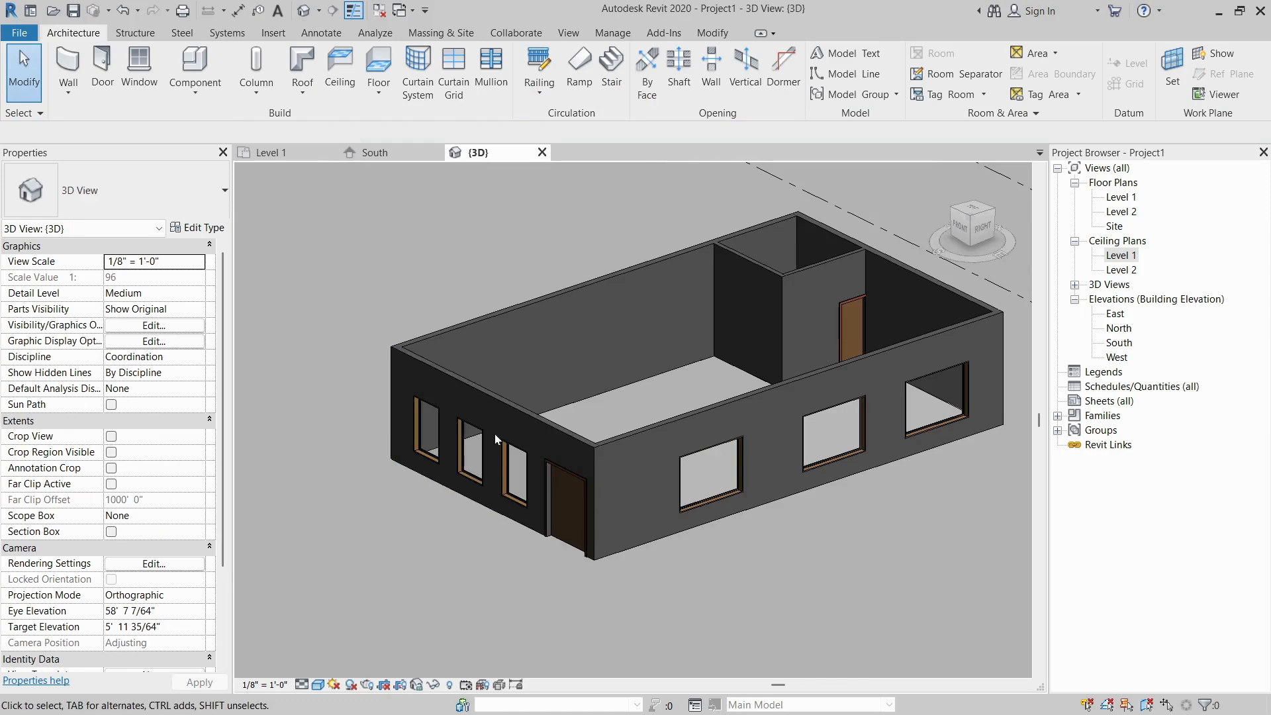
middle_click_drag(520, 241, 437, 443, "shift")
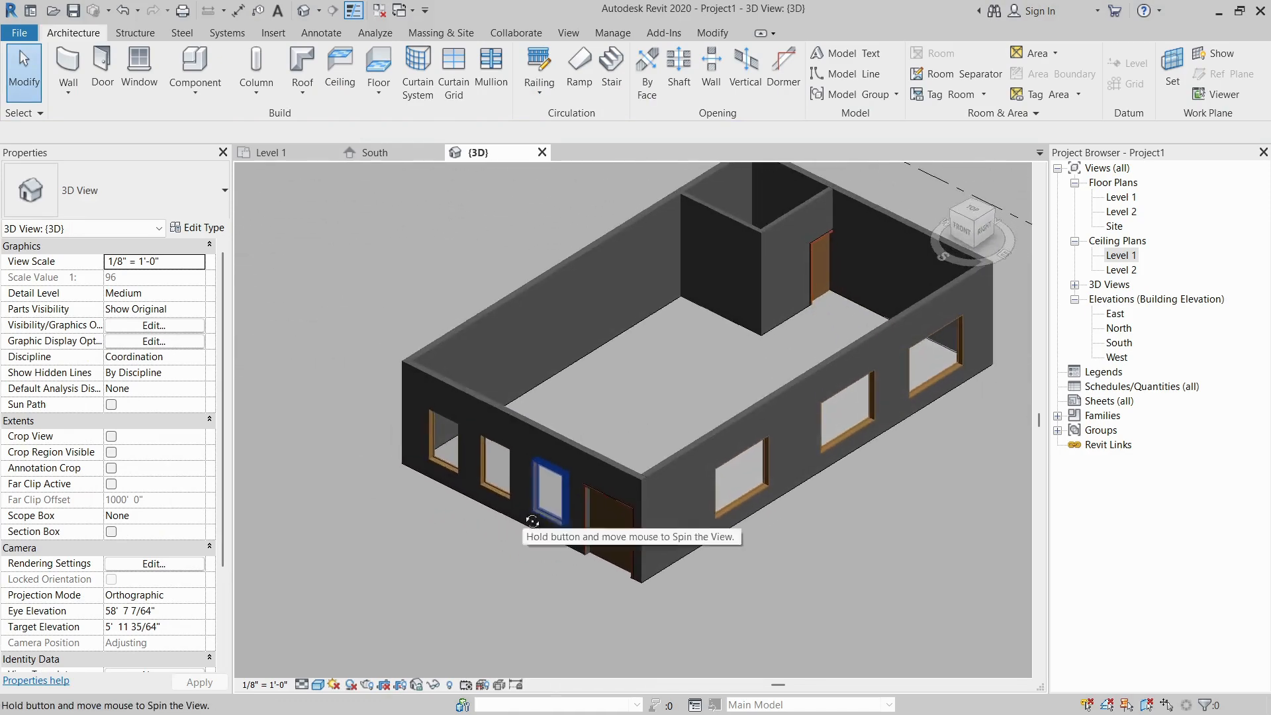
Step: In the Level 1 ceiling plan, add automatic 2' x 4' ACT System ceilings at 8' 6" in both rooms and check them in 3D
double_click(1122, 258)
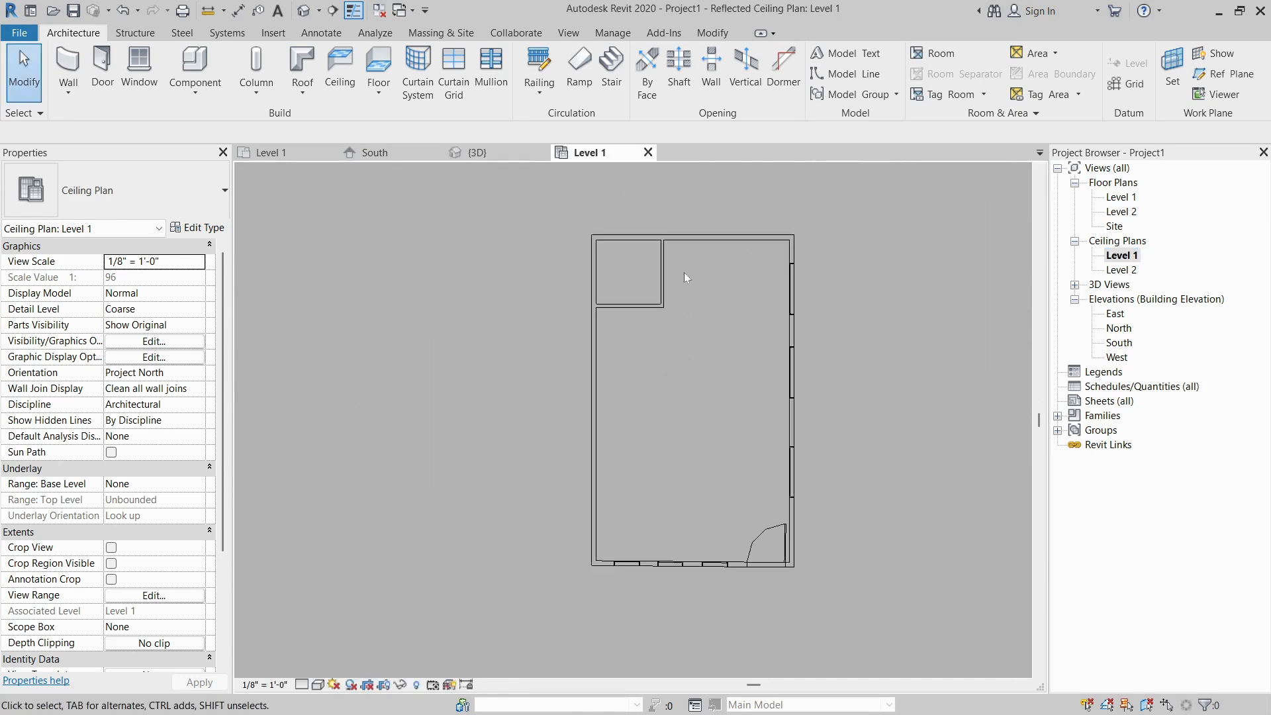
left_click(340, 67)
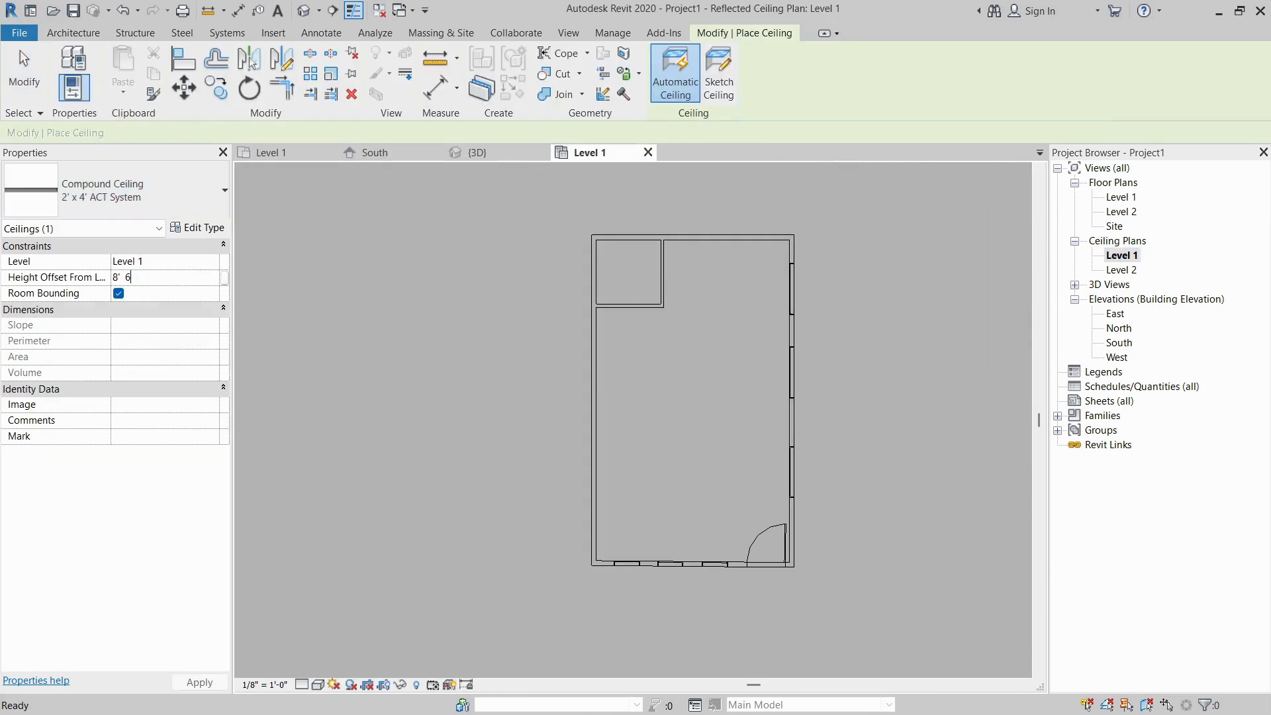
left_click(729, 334)
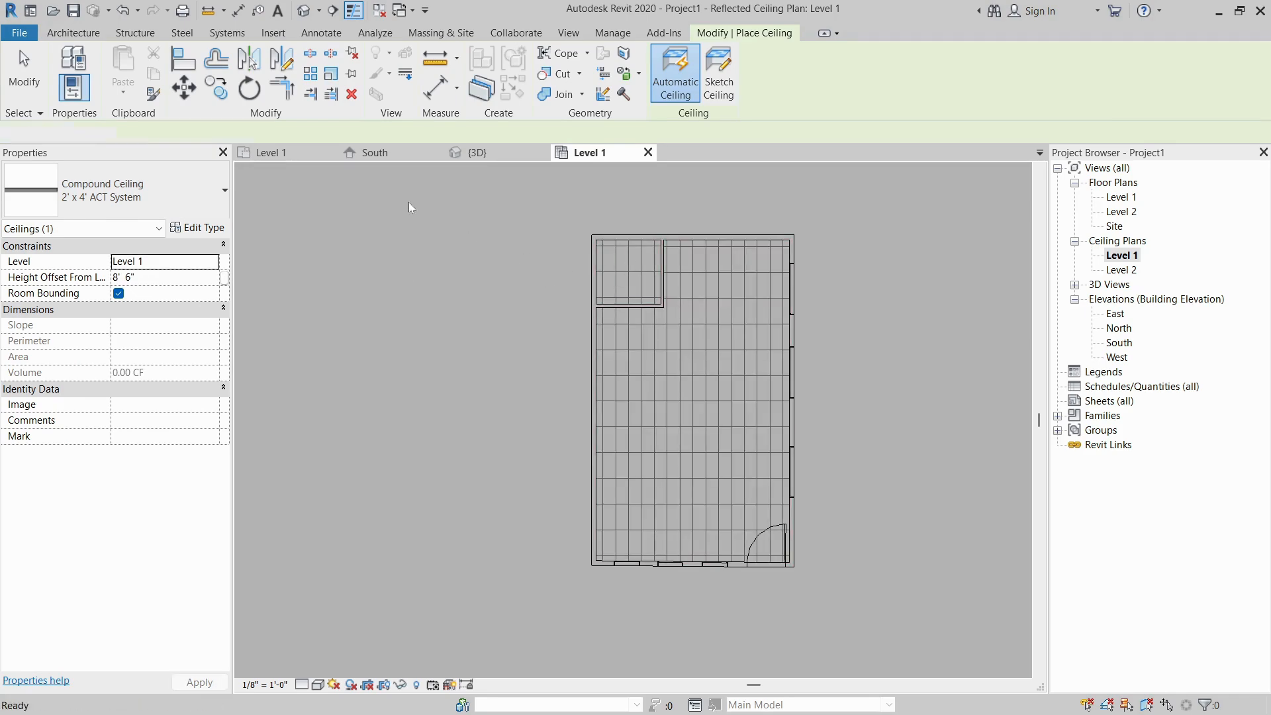
key("Escape")
key("Escape")
left_click(472, 152)
scroll(753, 177, "up", 5)
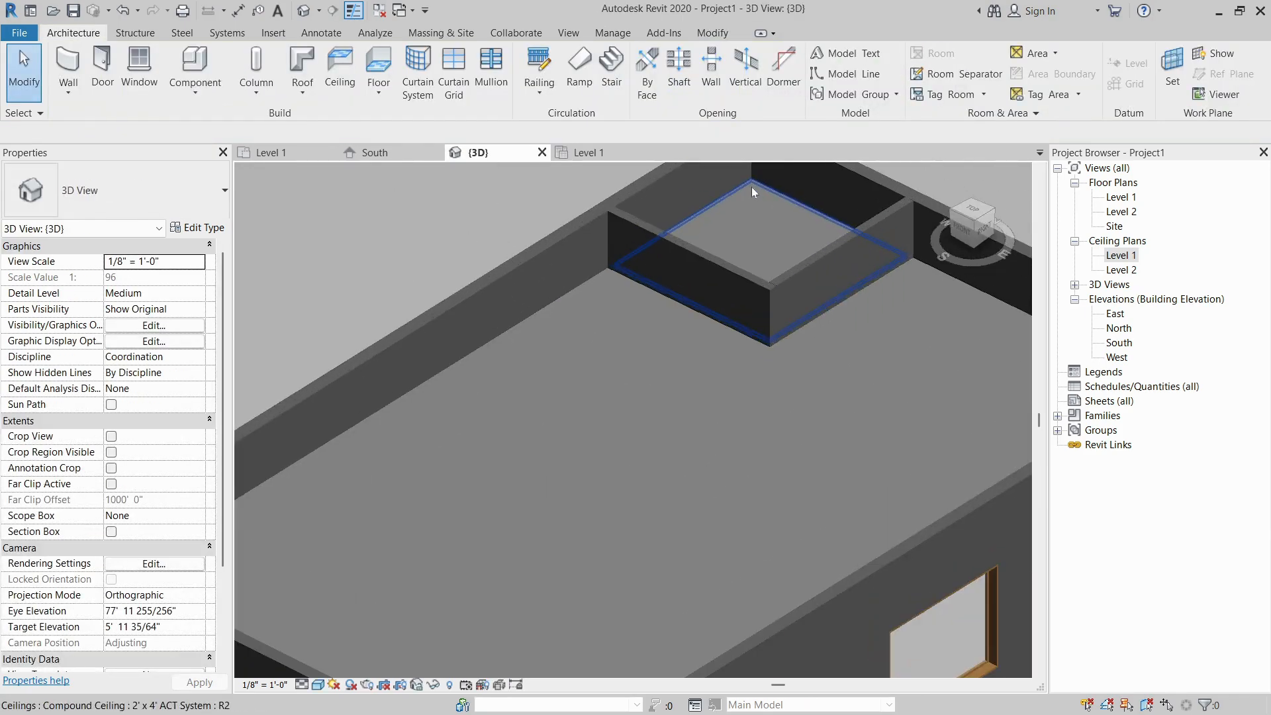
left_click(752, 188)
key("Escape")
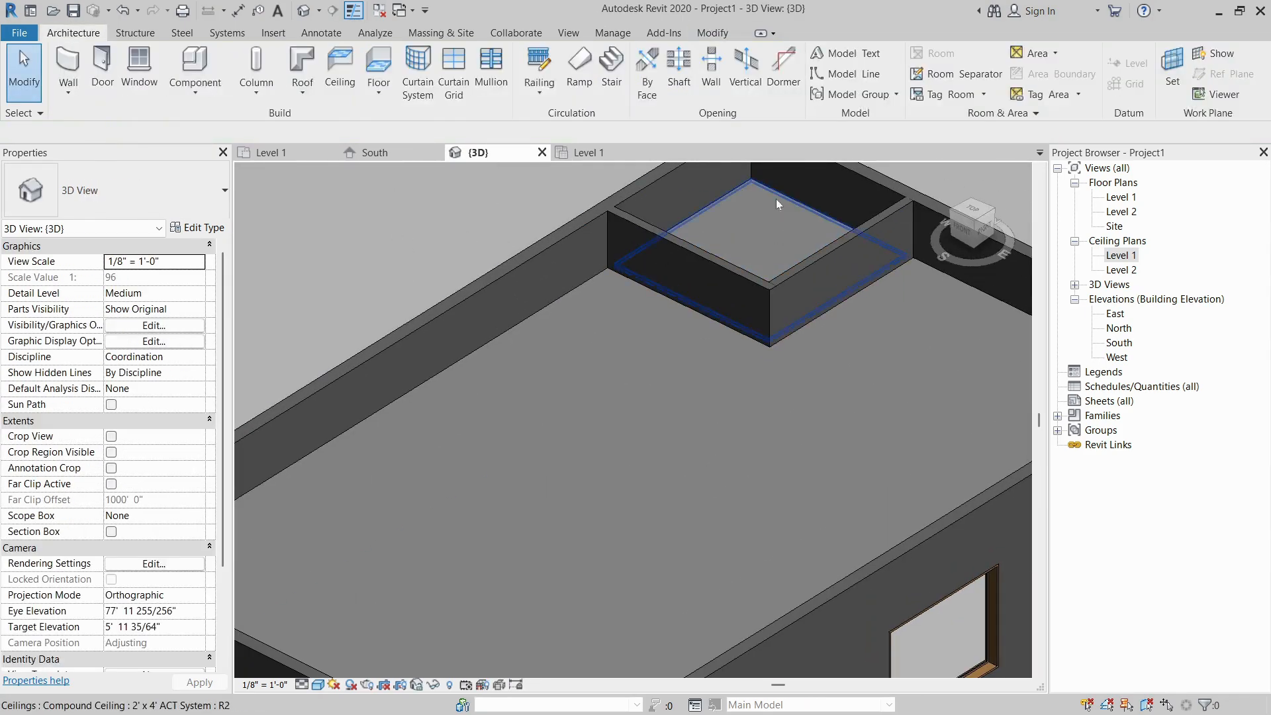
scroll(749, 209, "down", 5)
middle_click_drag(748, 209, 779, 360, "shift")
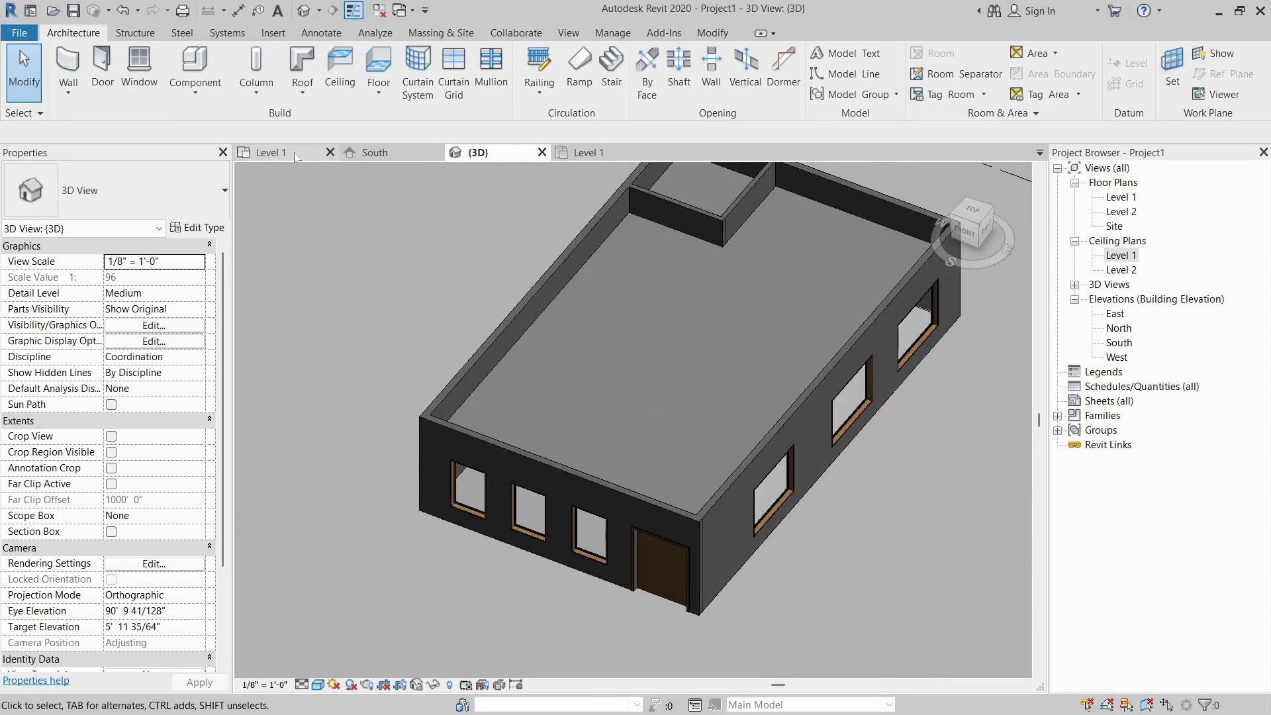
Step: Create a rectangular Generic - 12" floor about 36' x 56' on Level 1, extending beyond the outer walls, and check it in 3D
left_click(296, 157)
scroll(623, 338, "down", 3)
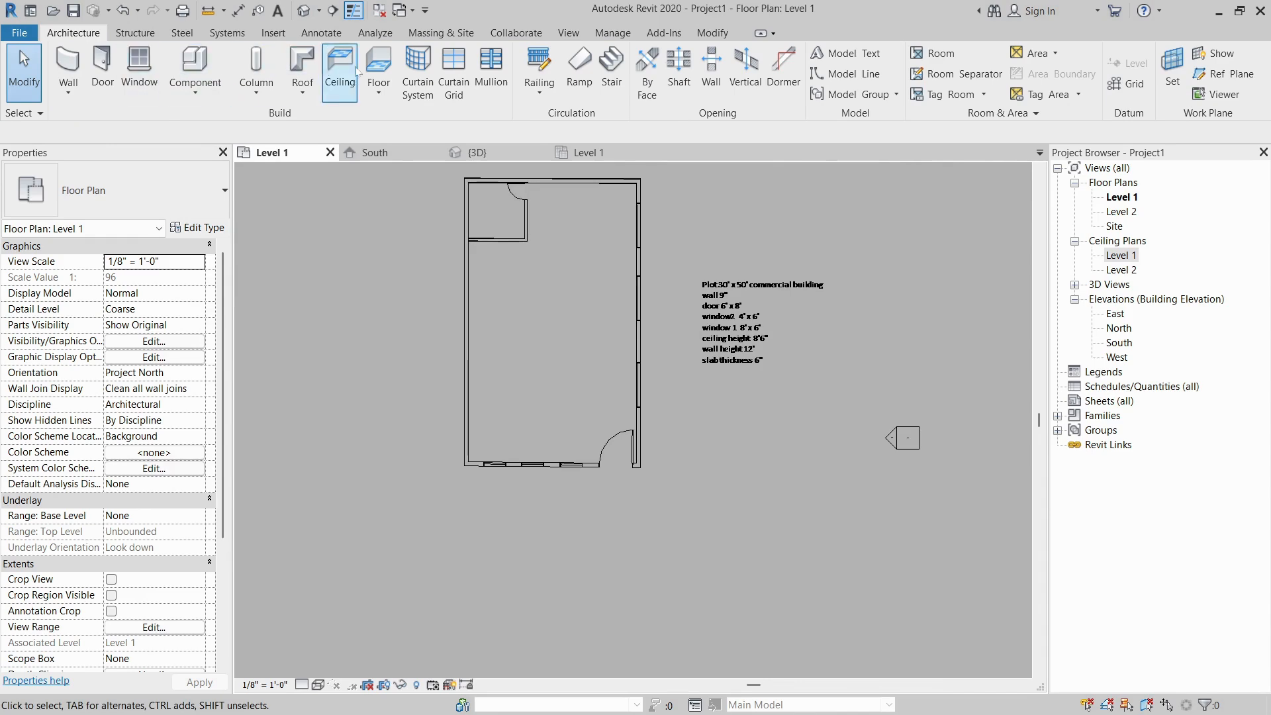
left_click(379, 70)
left_click(806, 54)
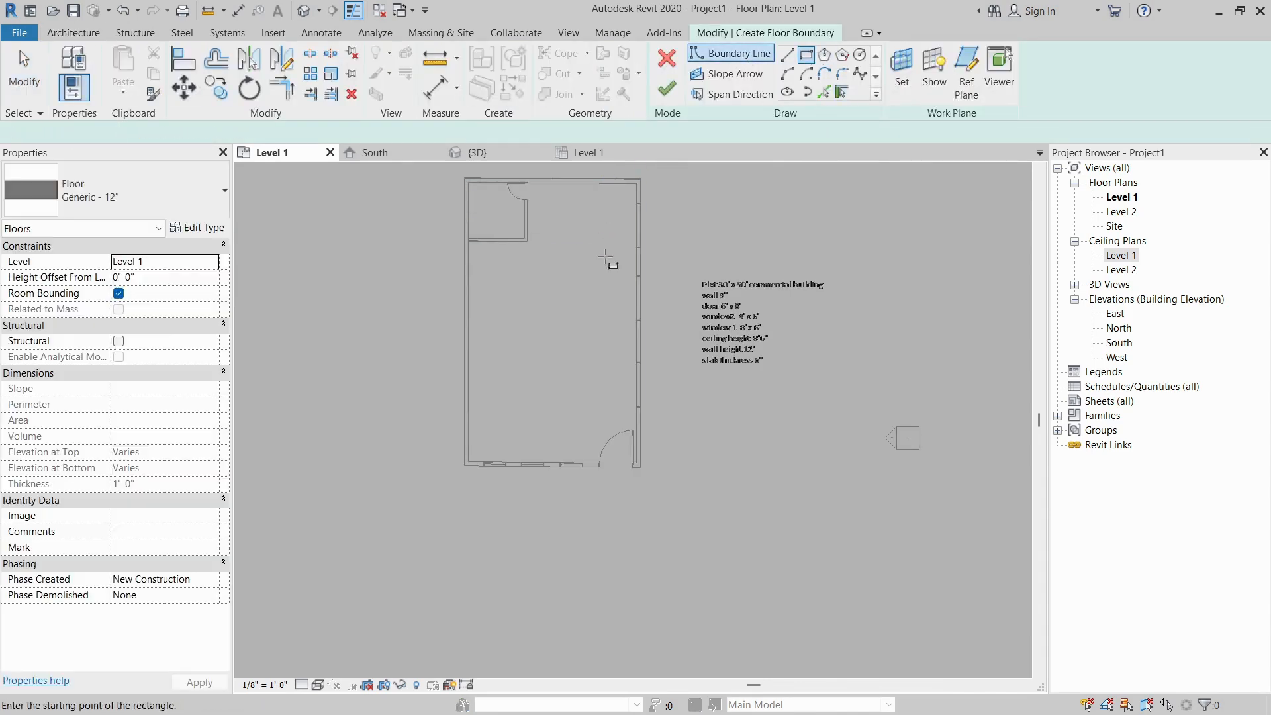
scroll(475, 218, "up", 4)
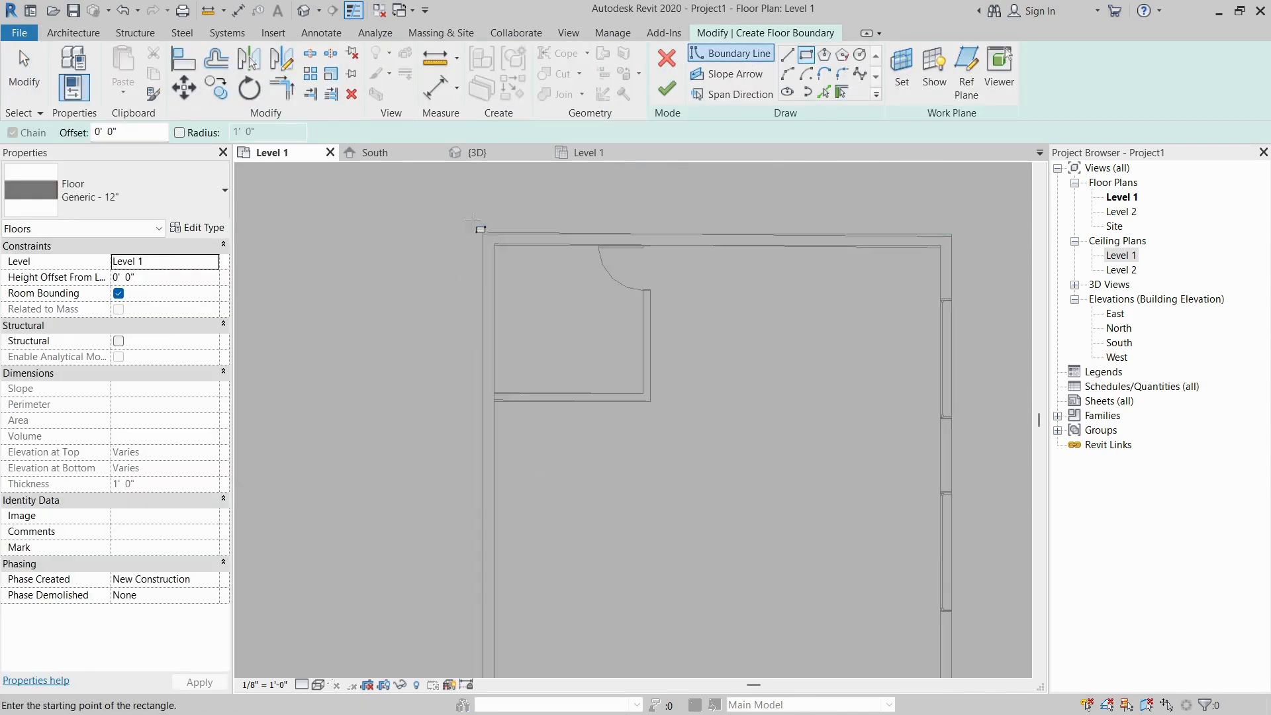
left_click(464, 223)
scroll(464, 223, "down", 3)
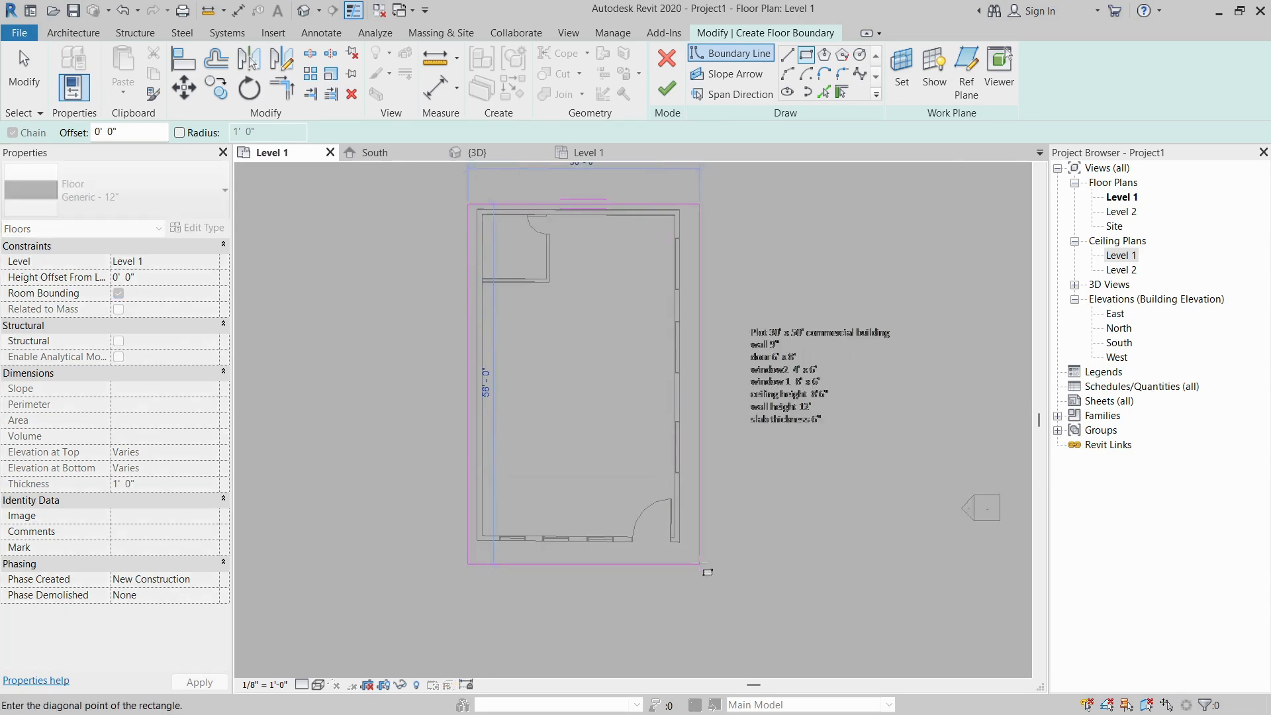
left_click(701, 565)
left_click(667, 88)
left_click(476, 152)
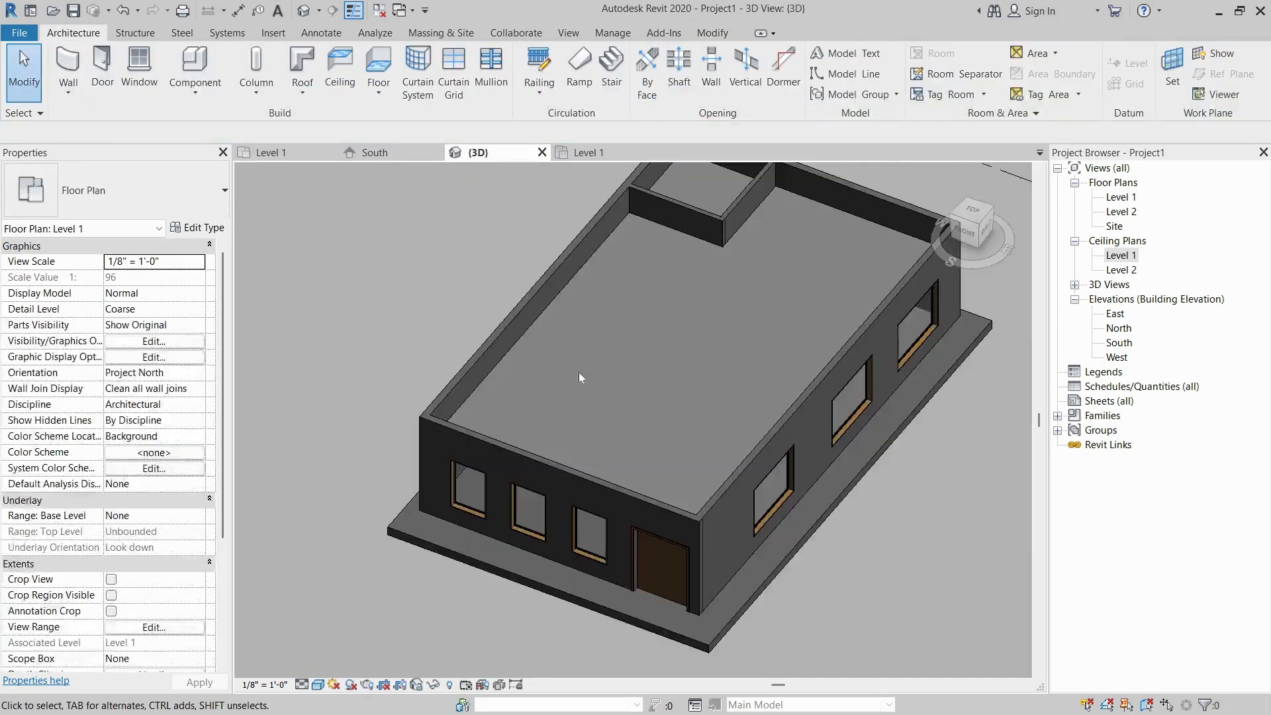
middle_click_drag(579, 376, 583, 497, "shift")
Step: Start a footprint roof on Level 2 and duplicate its Generic - 12" type as S5" with a 5" structure thickness
double_click(1122, 212)
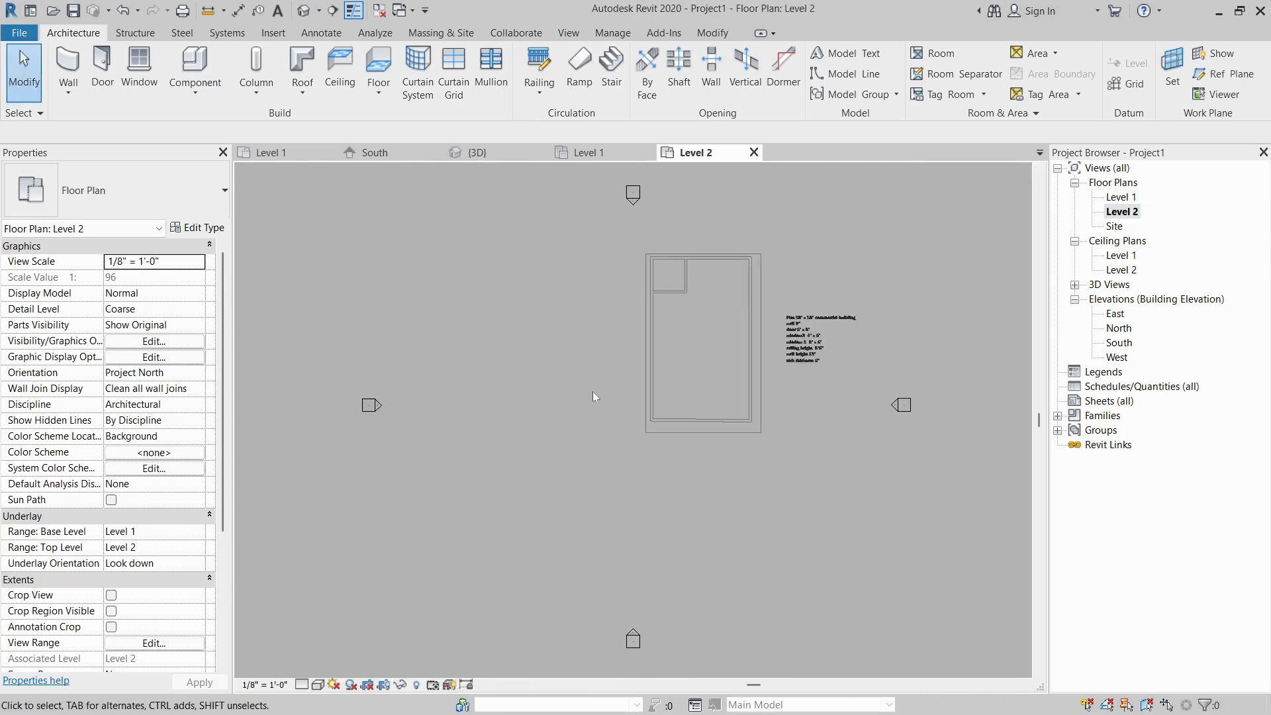
scroll(740, 297, "up", 2)
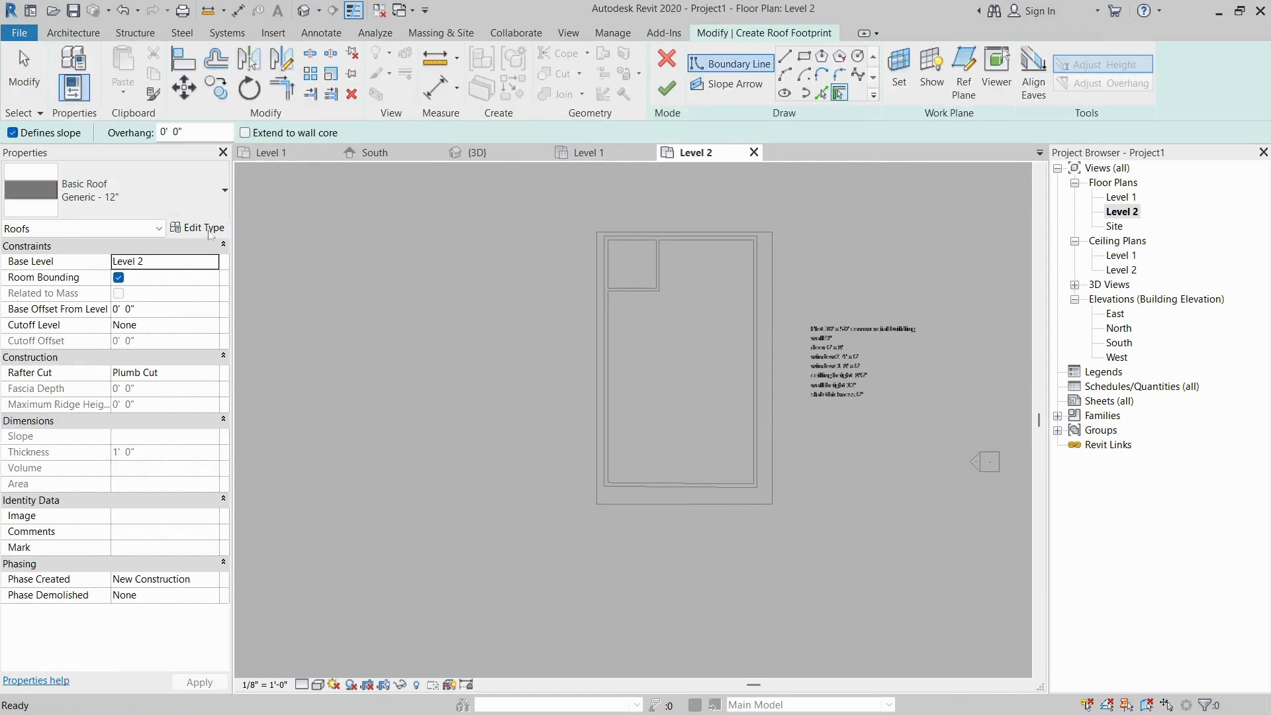
left_click(198, 227)
left_click(674, 141)
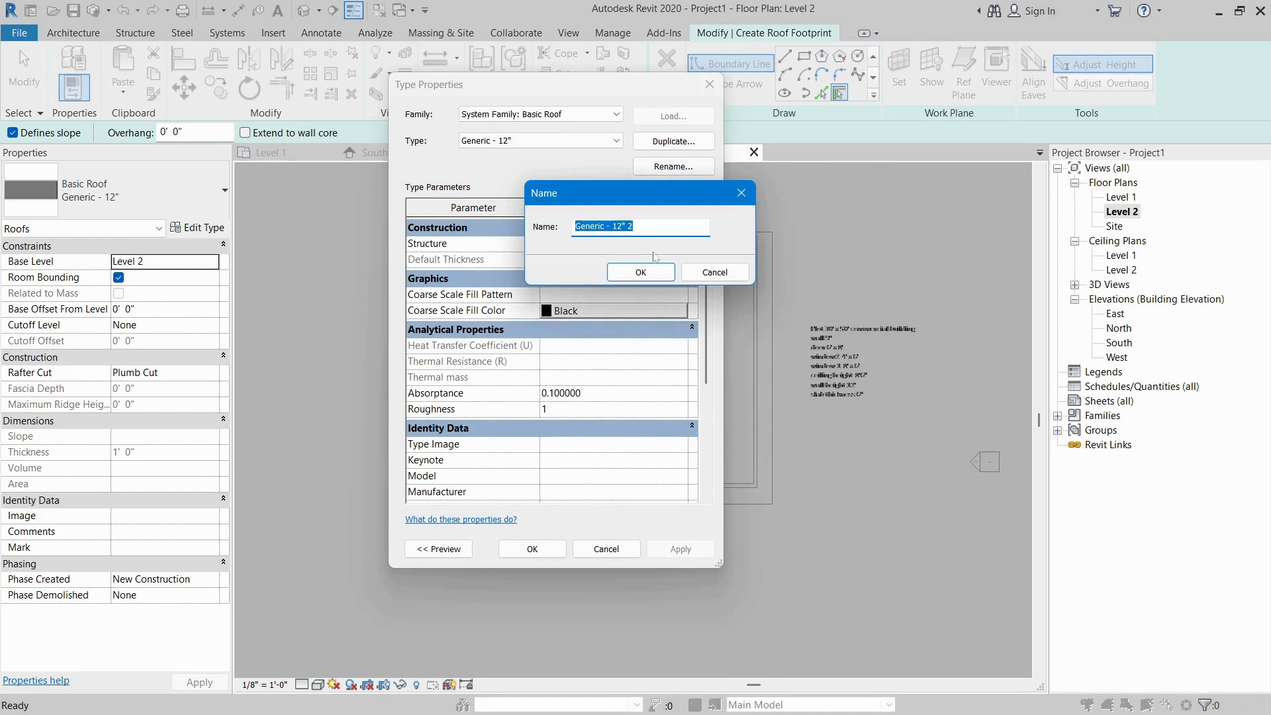
type("S5\"")
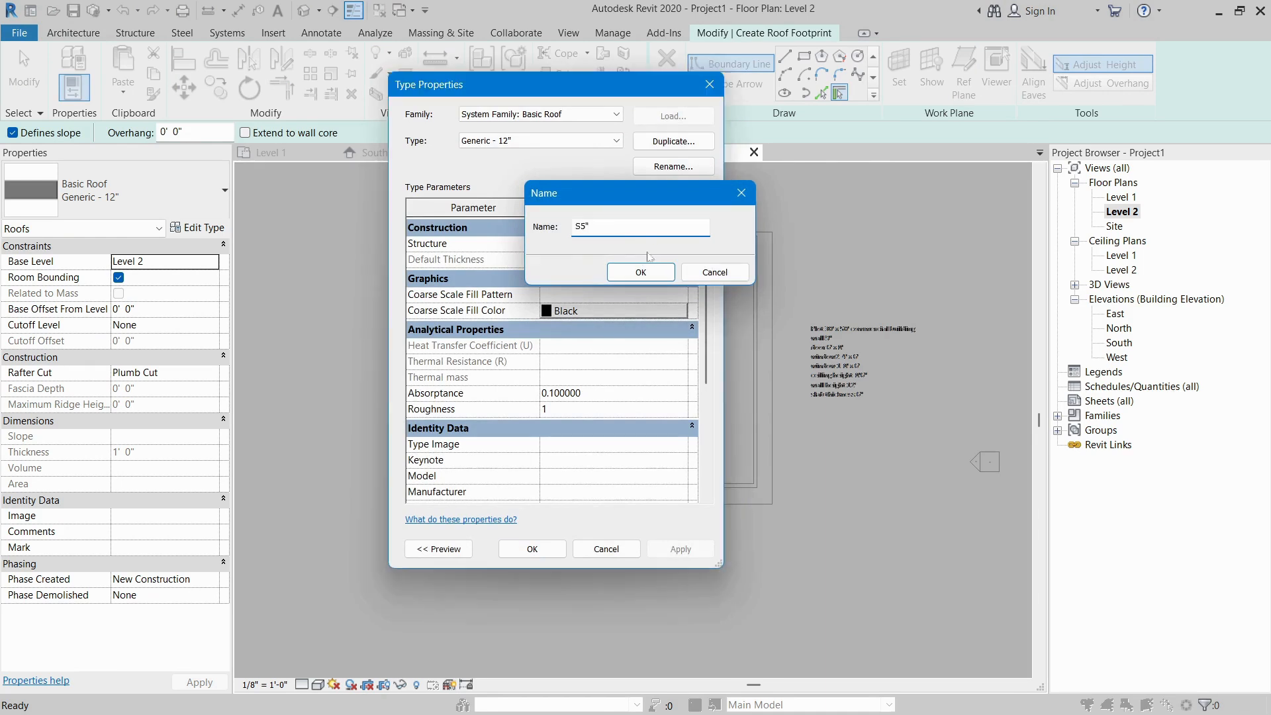
key("Return")
left_click(610, 243)
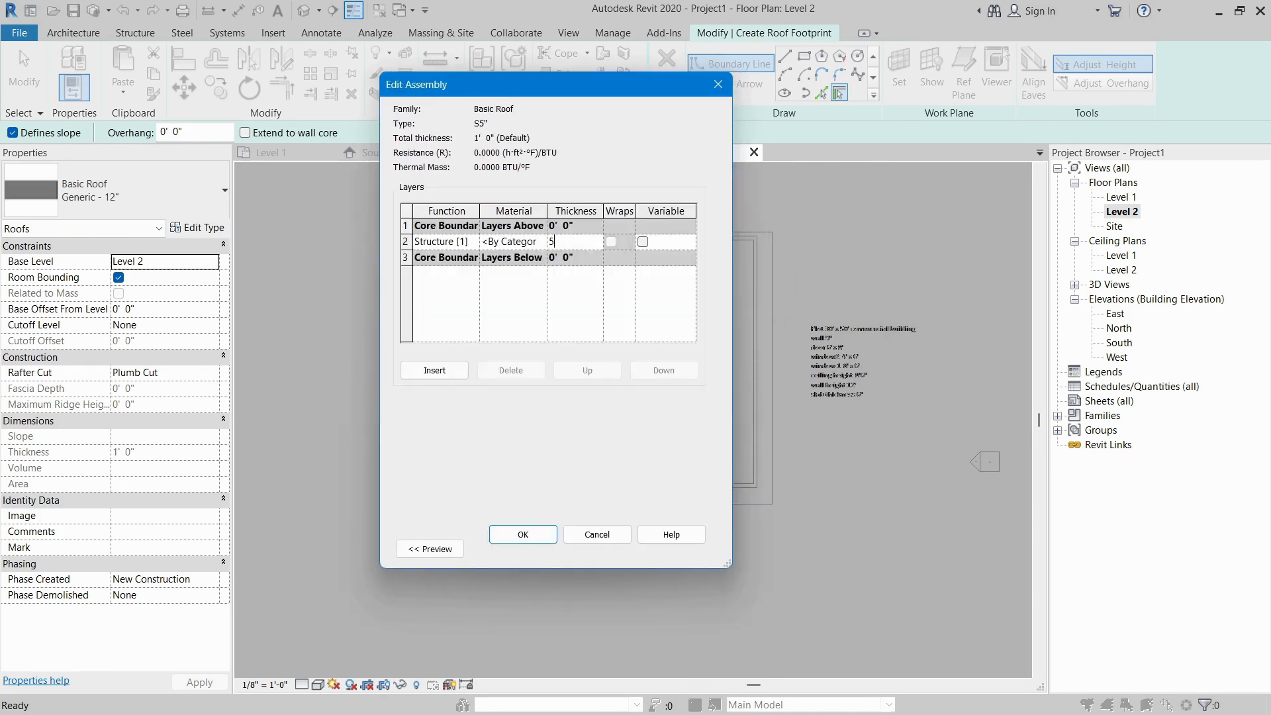
left_click(523, 535)
left_click(532, 548)
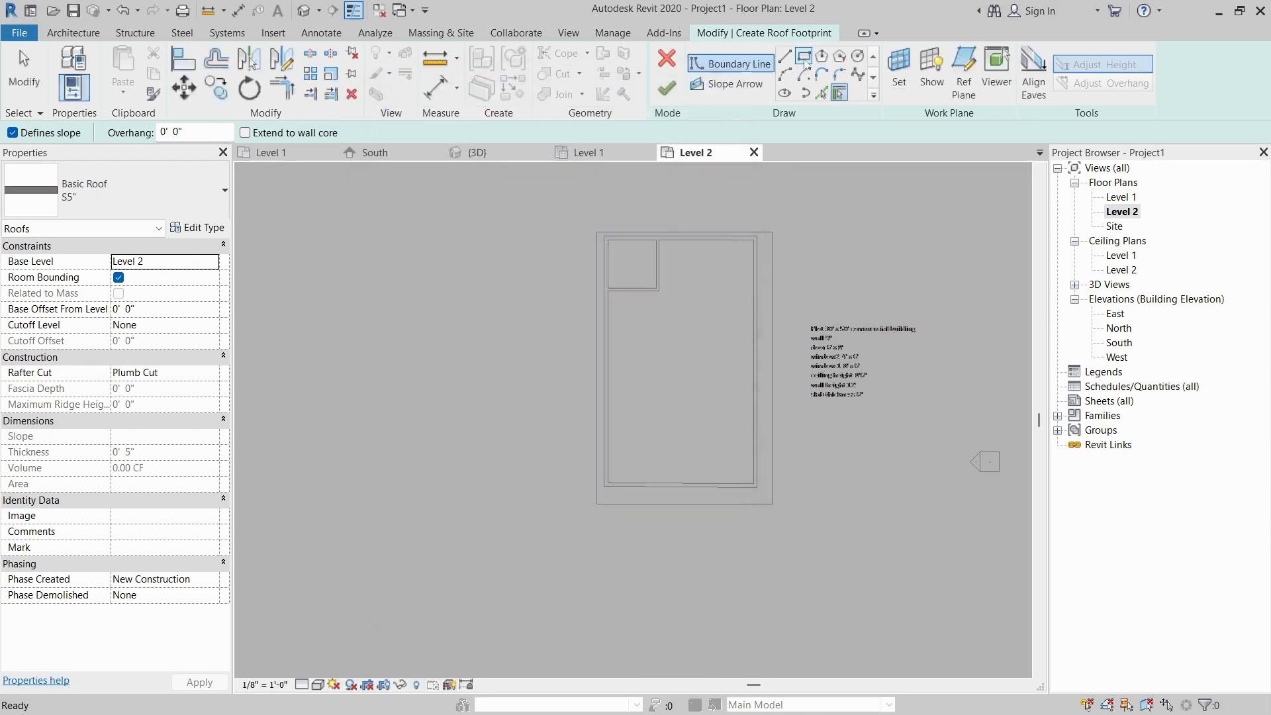
Step: Sketch a rectangular roof boundary without defined slope along the outer faces of the exterior walls on Level 2
left_click(804, 57)
left_click(35, 134)
scroll(596, 233, "up", 5)
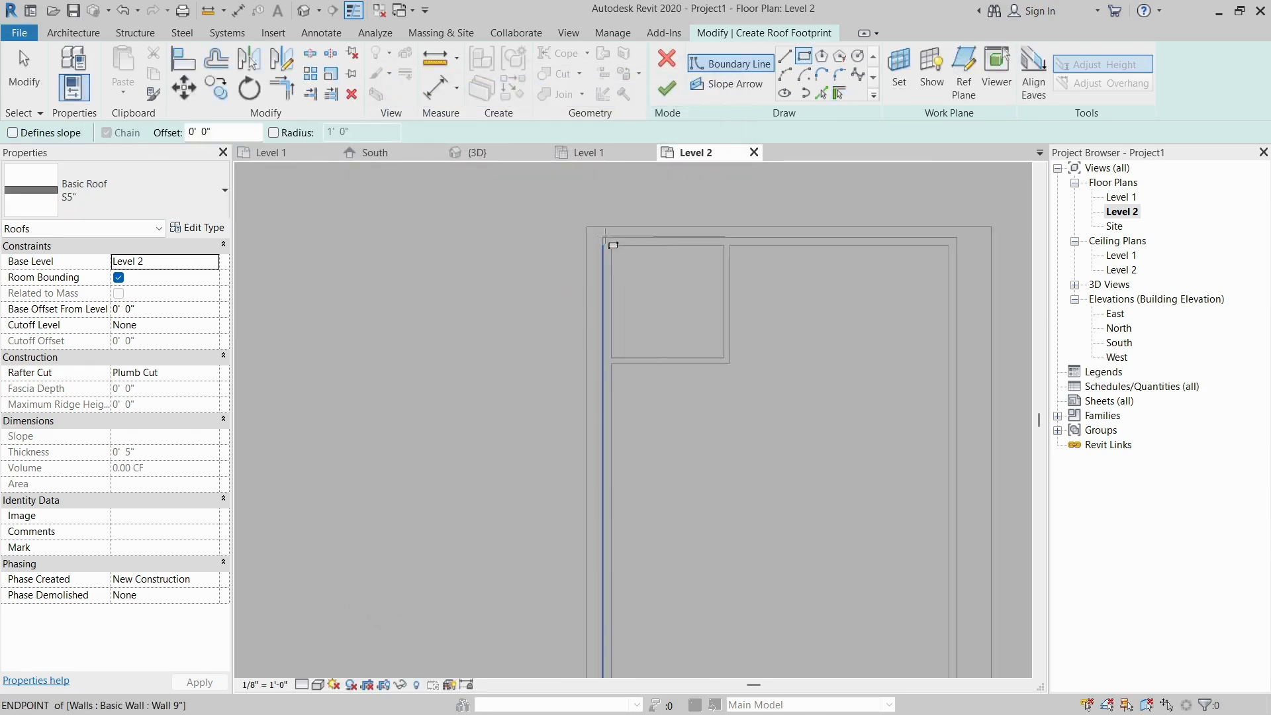
scroll(590, 229, "down", 2)
middle_click_drag(642, 619, 626, 514)
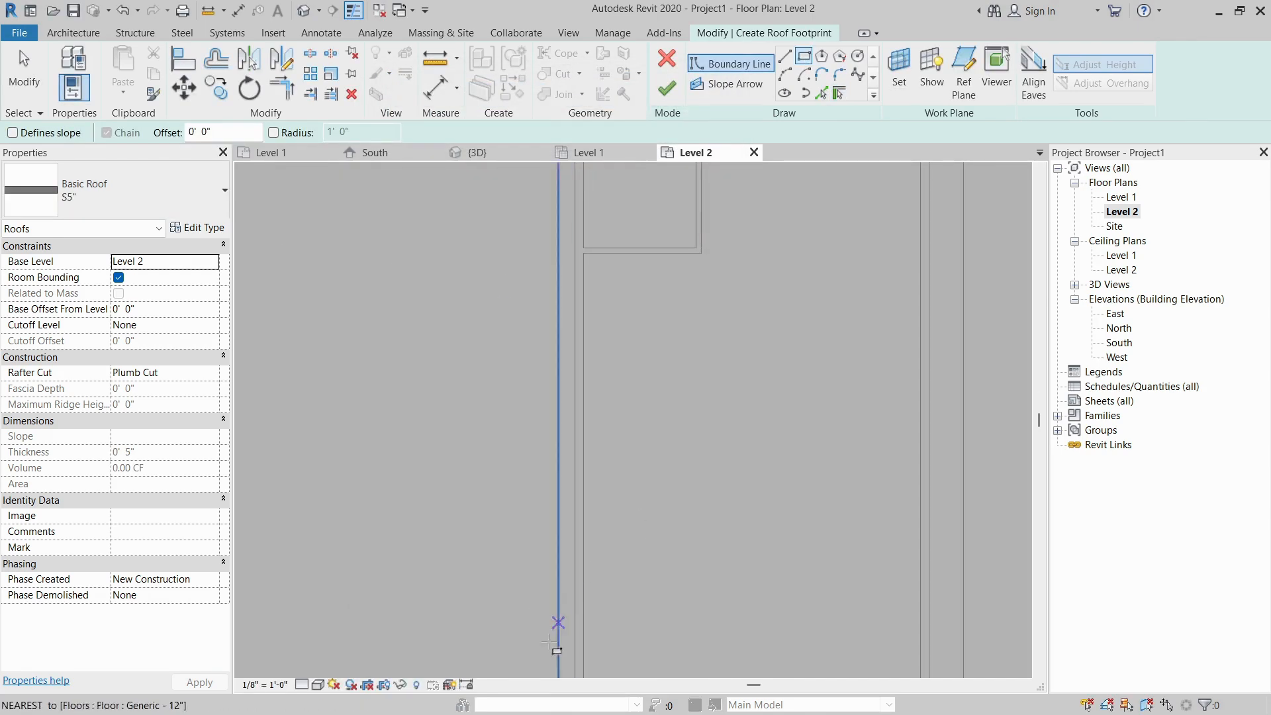
middle_click_drag(553, 640, 535, 528)
scroll(555, 568, "up", 2)
left_click(562, 555)
scroll(525, 600, "down", 3)
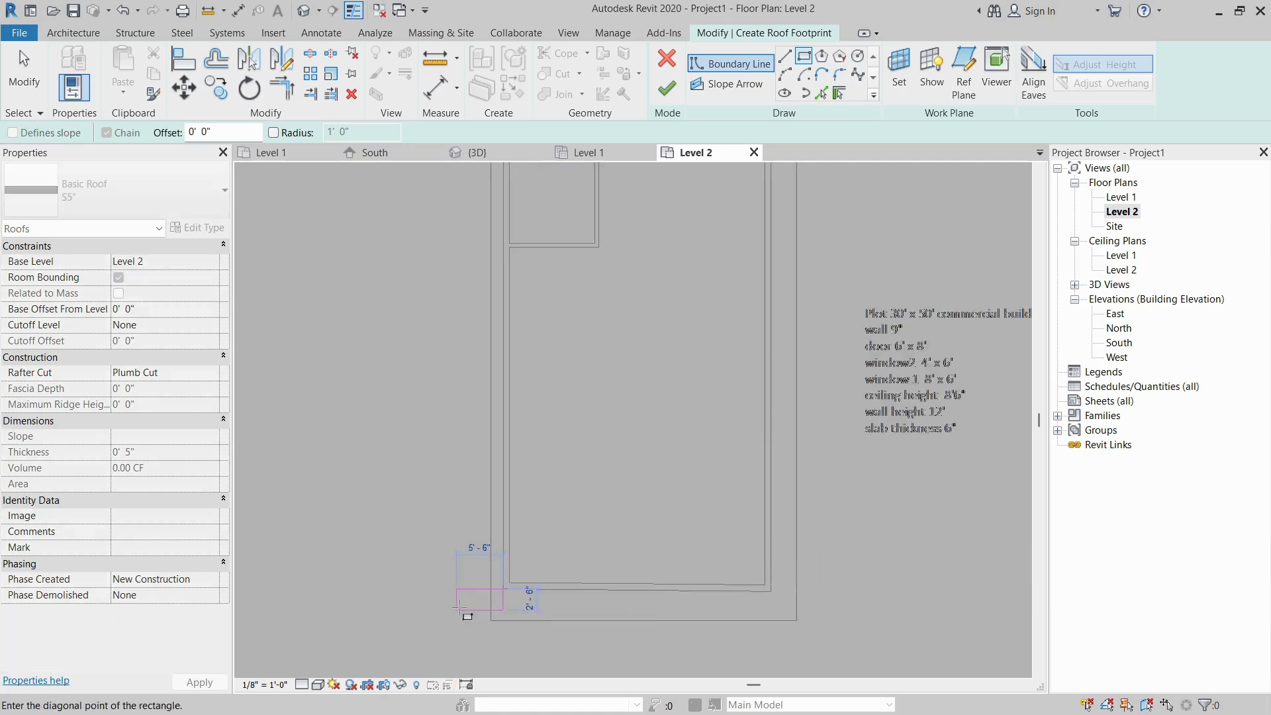
scroll(644, 335, "up", 3)
scroll(616, 346, "up", 2)
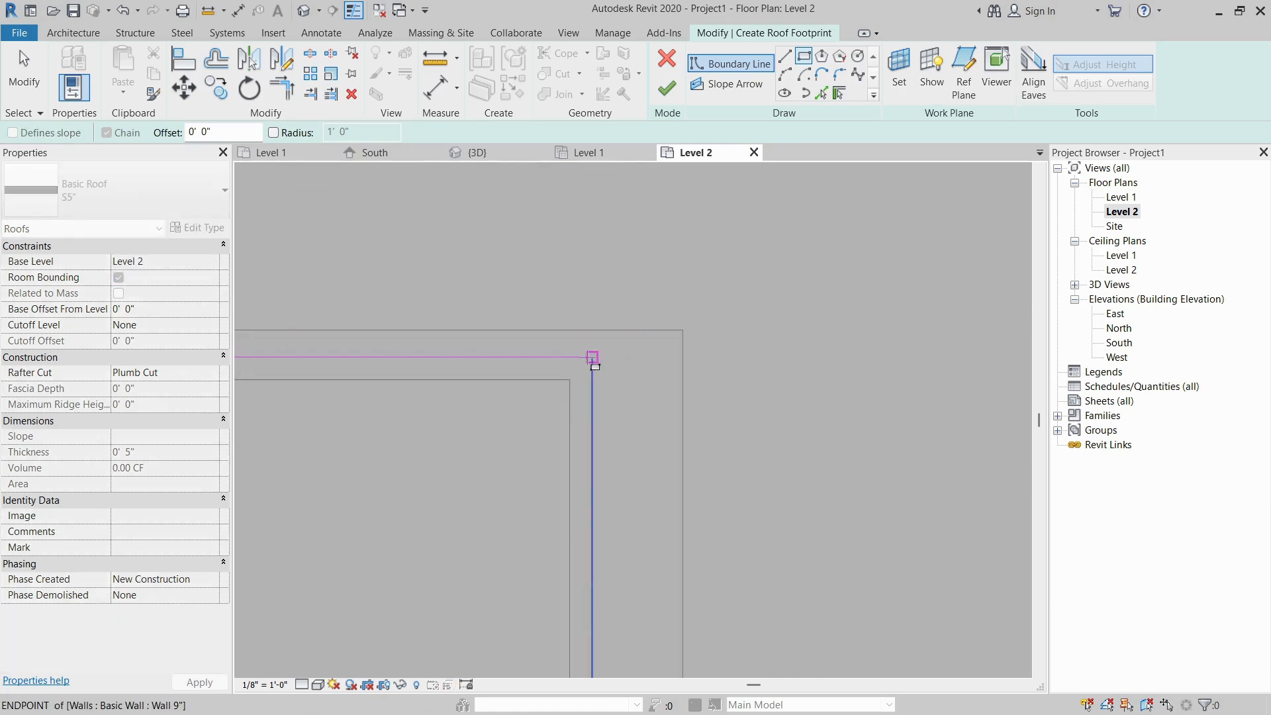
left_click(594, 358)
scroll(801, 388, "down", 4)
key("Escape")
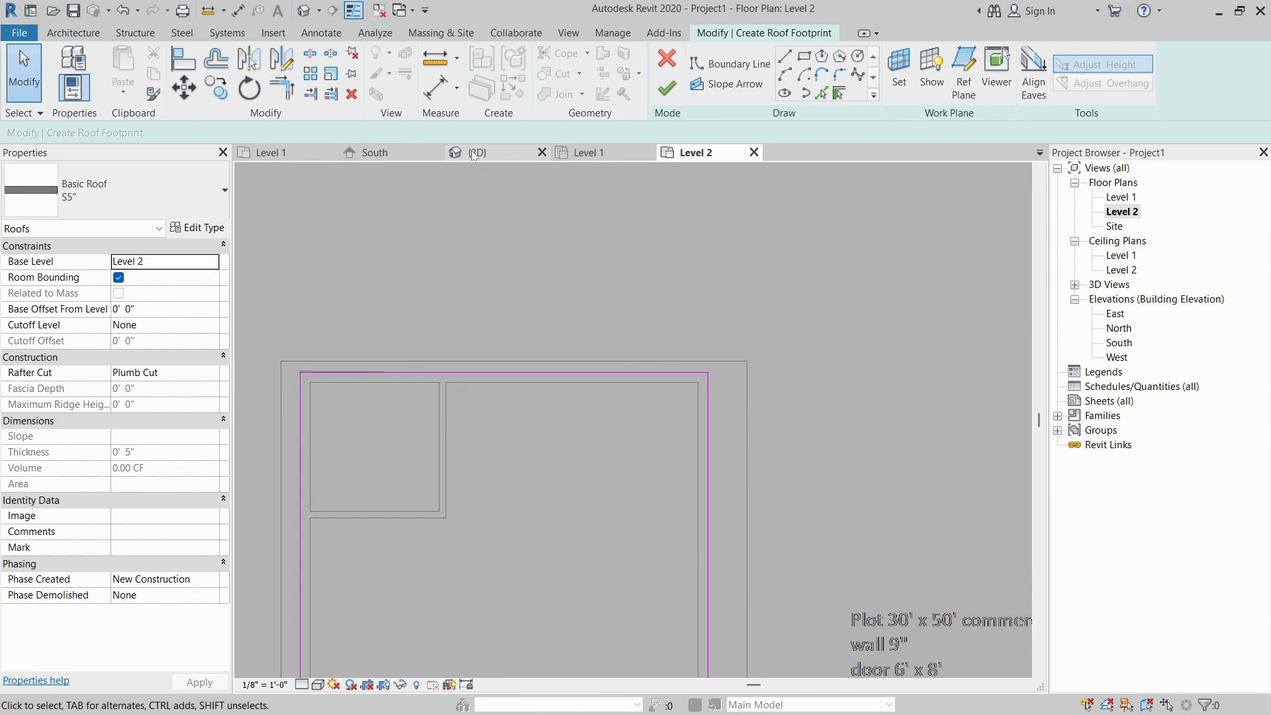
Step: Finish the footprint roof and inspect it on the building in the 3D view
left_click(474, 154)
left_click(667, 87)
left_click(681, 375)
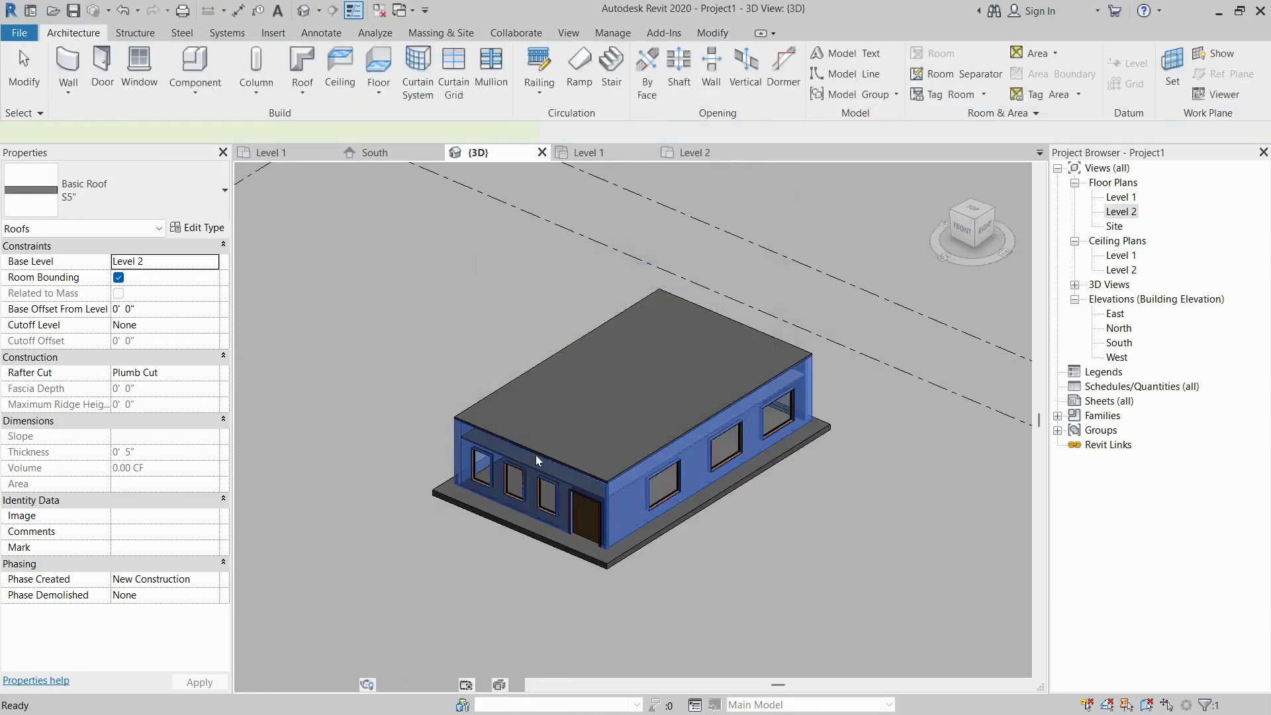
left_click(419, 344)
middle_click_drag(419, 343, 481, 385, "shift")
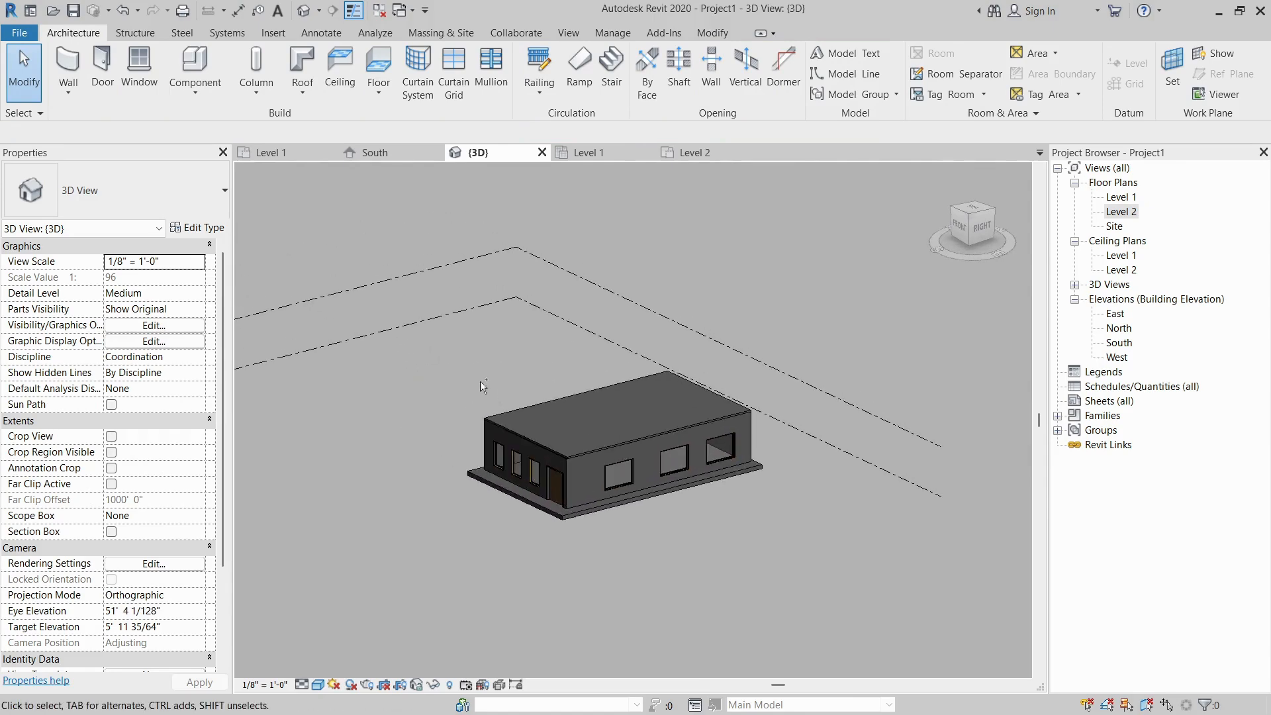
Step: Save the project as Basic HVAC and close all of its views
key("ctrl+s")
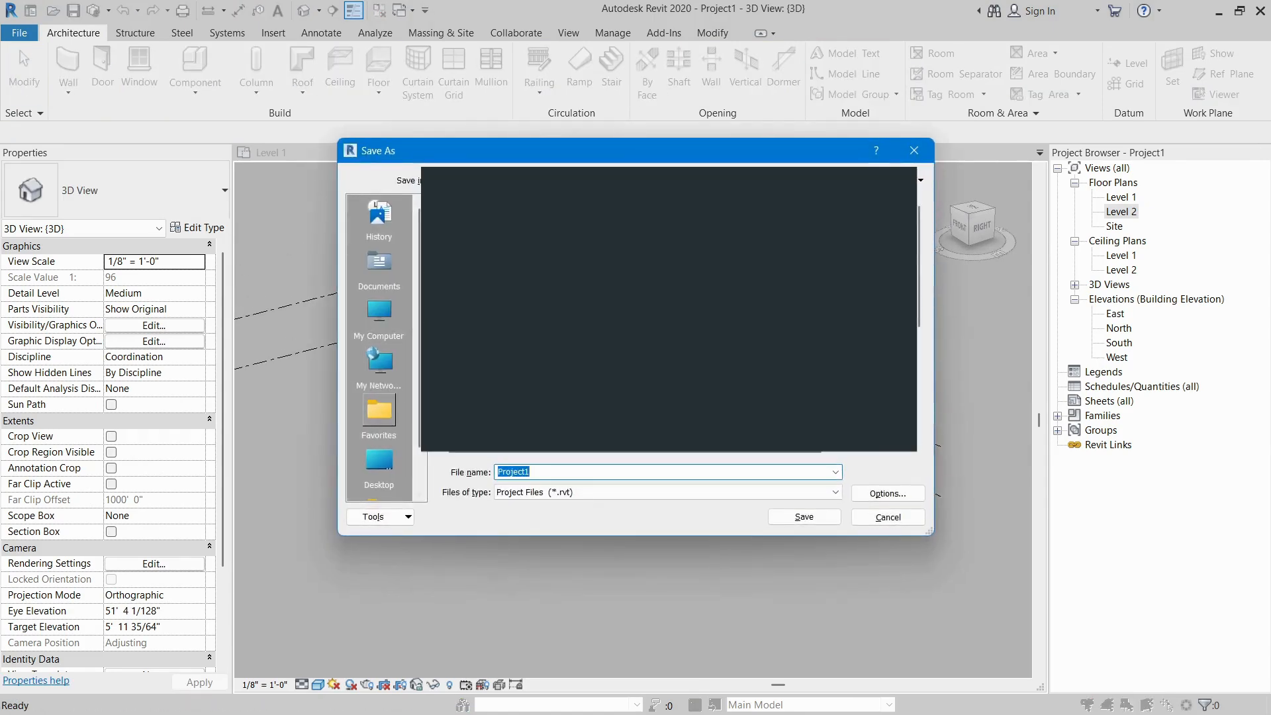
key("Down")
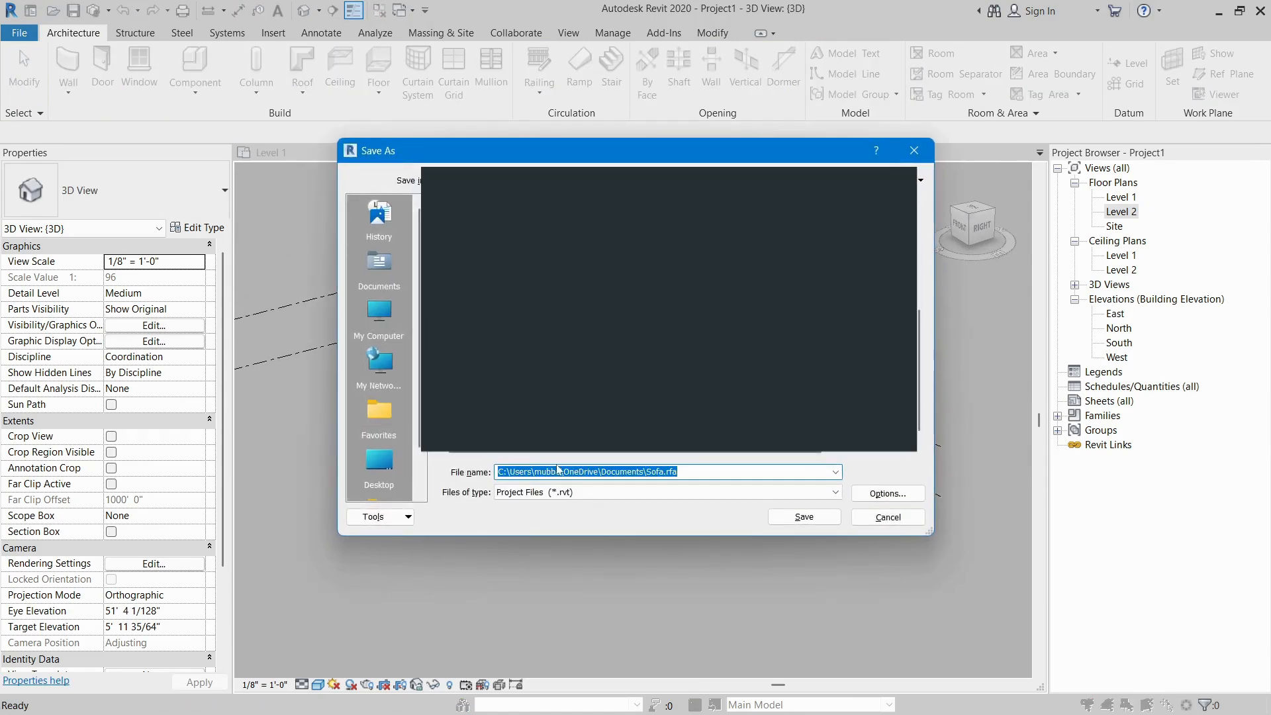
type("Basic")
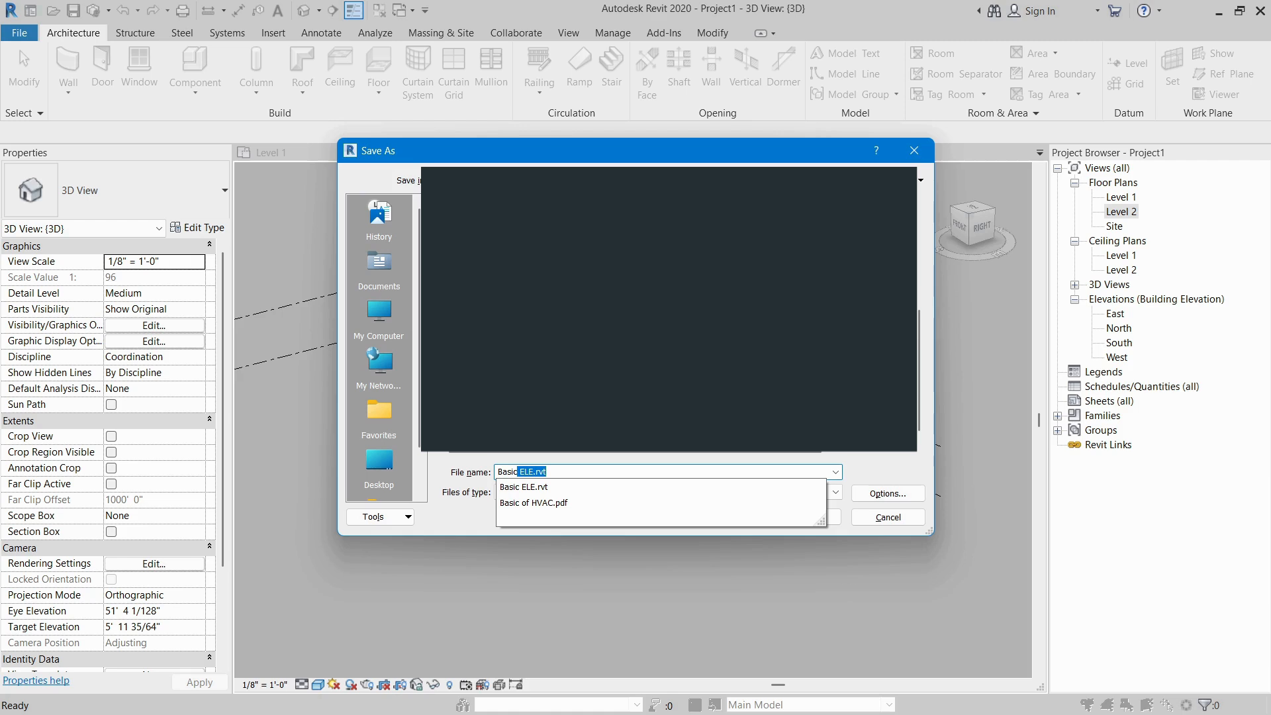
type(" HVAC")
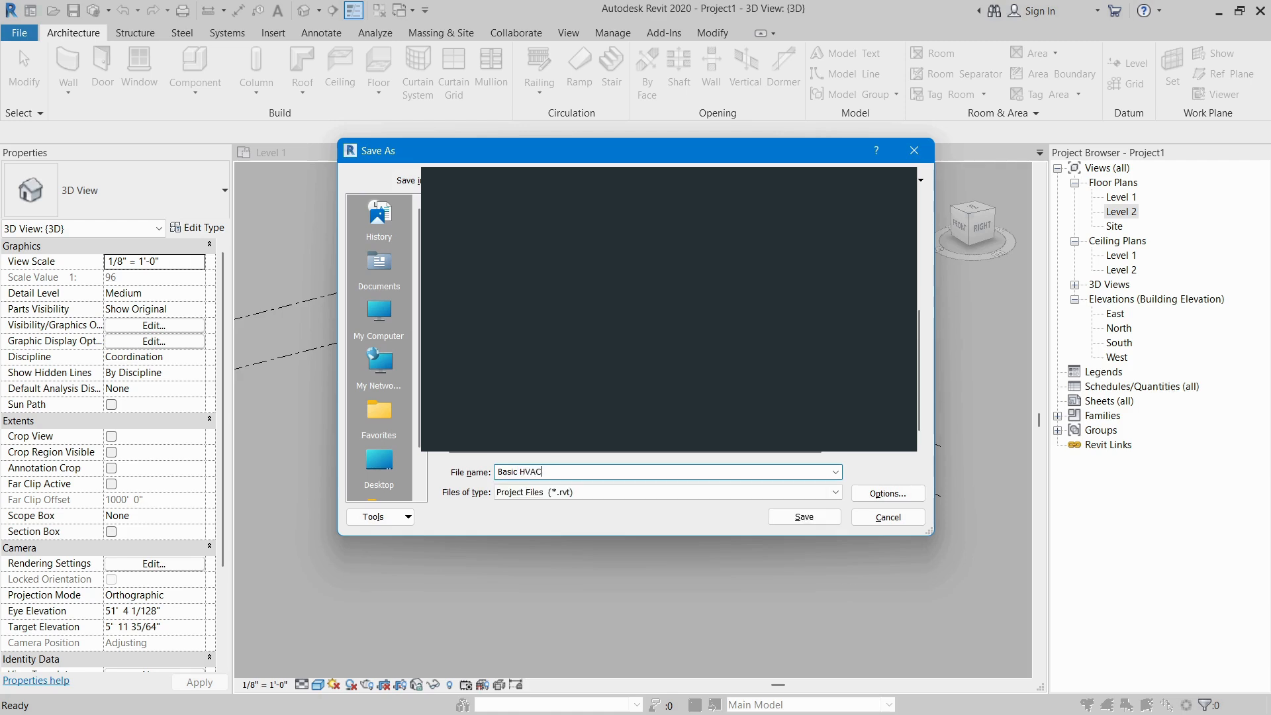
key("Return")
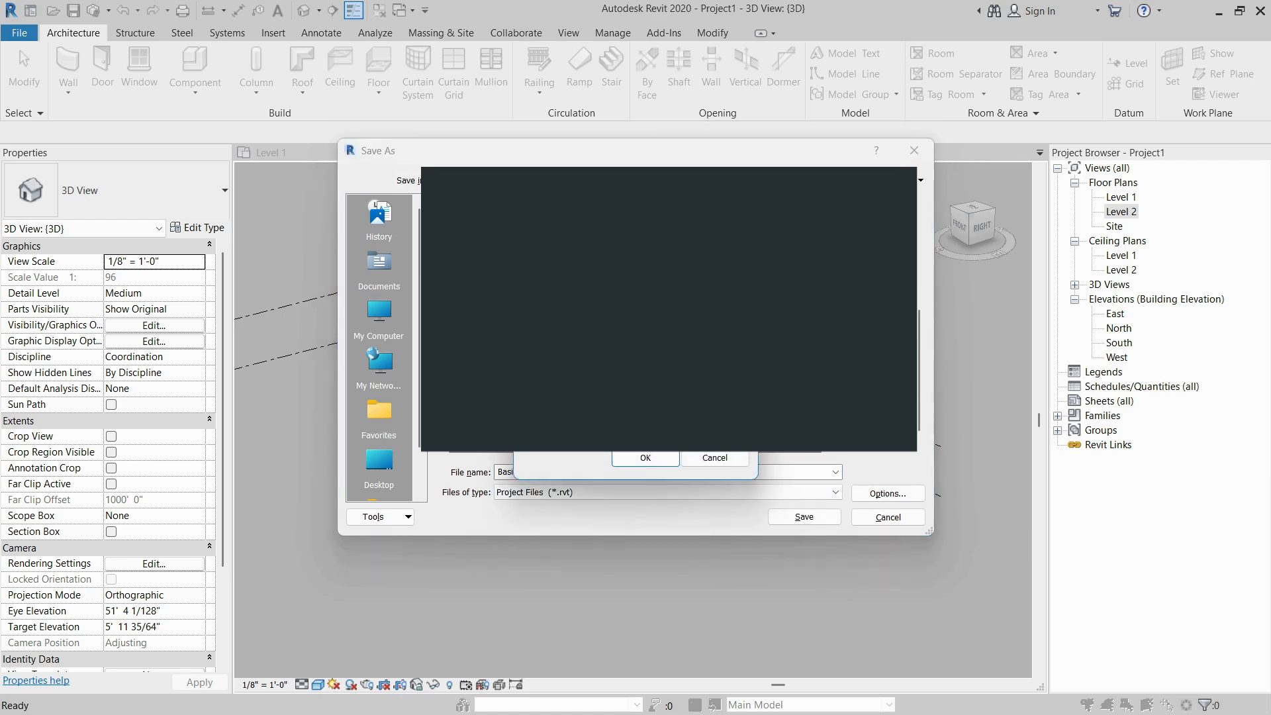
left_click(641, 459)
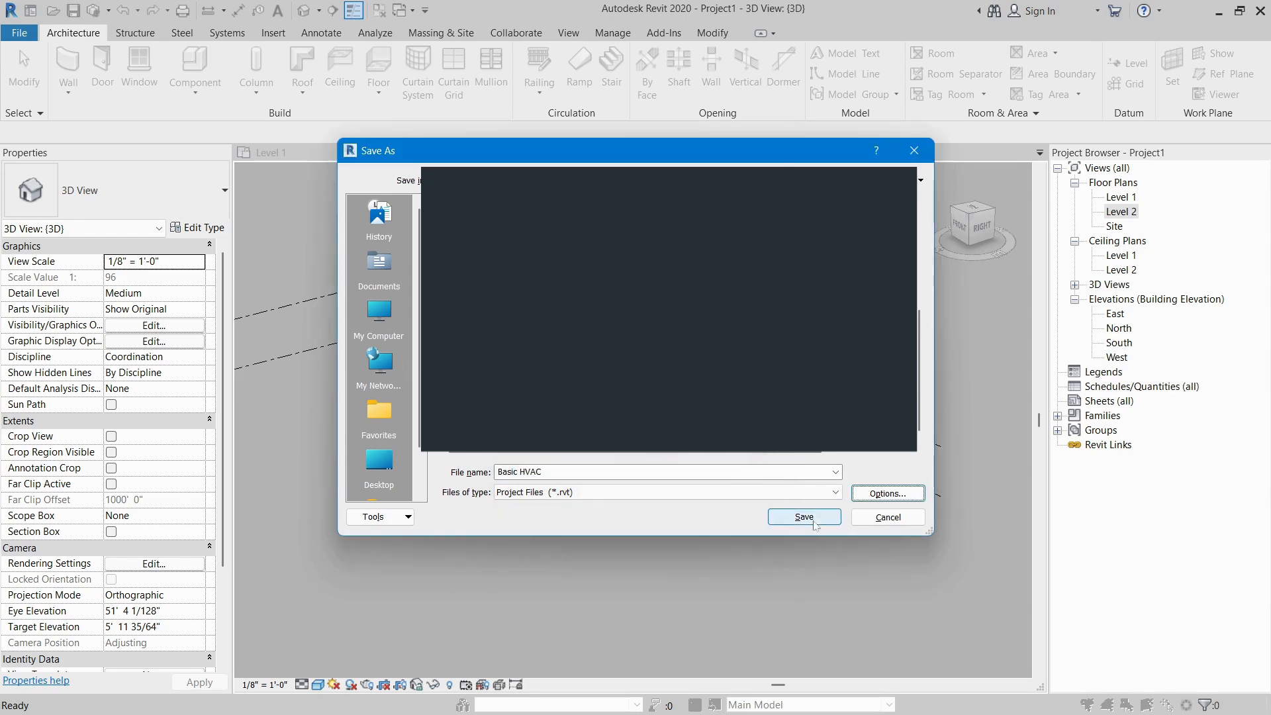
left_click(805, 517)
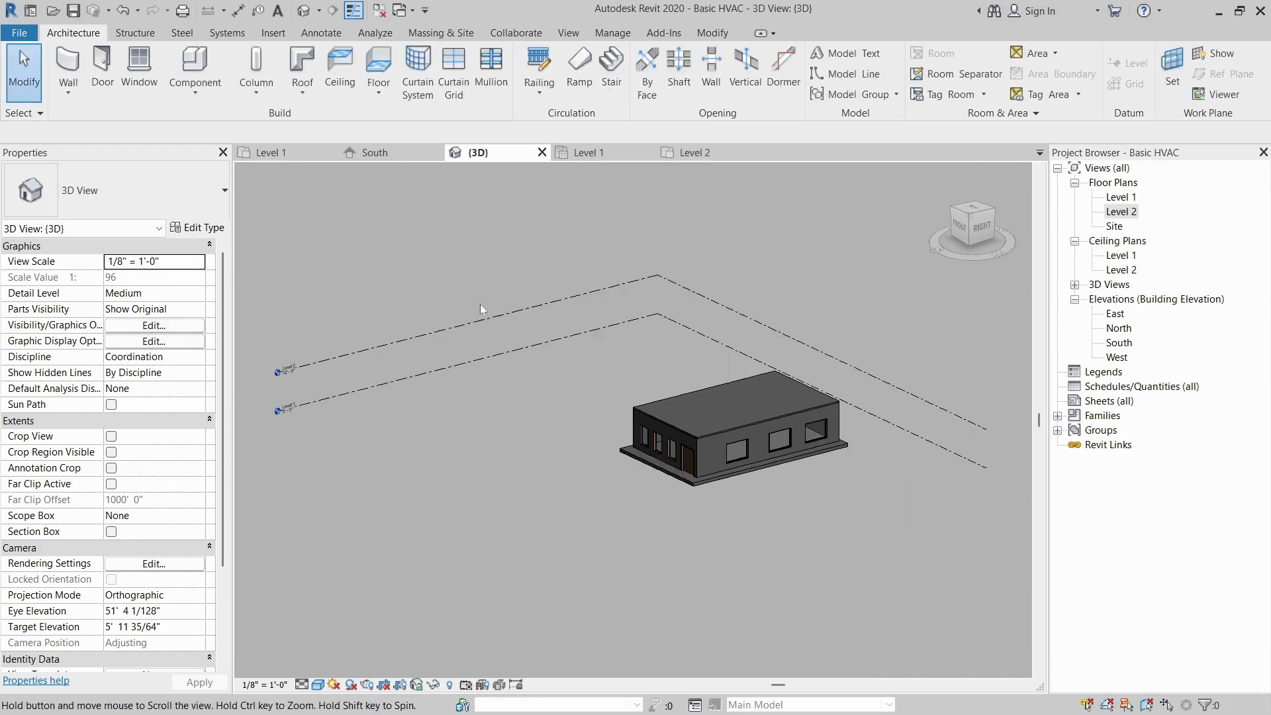
left_click(377, 13)
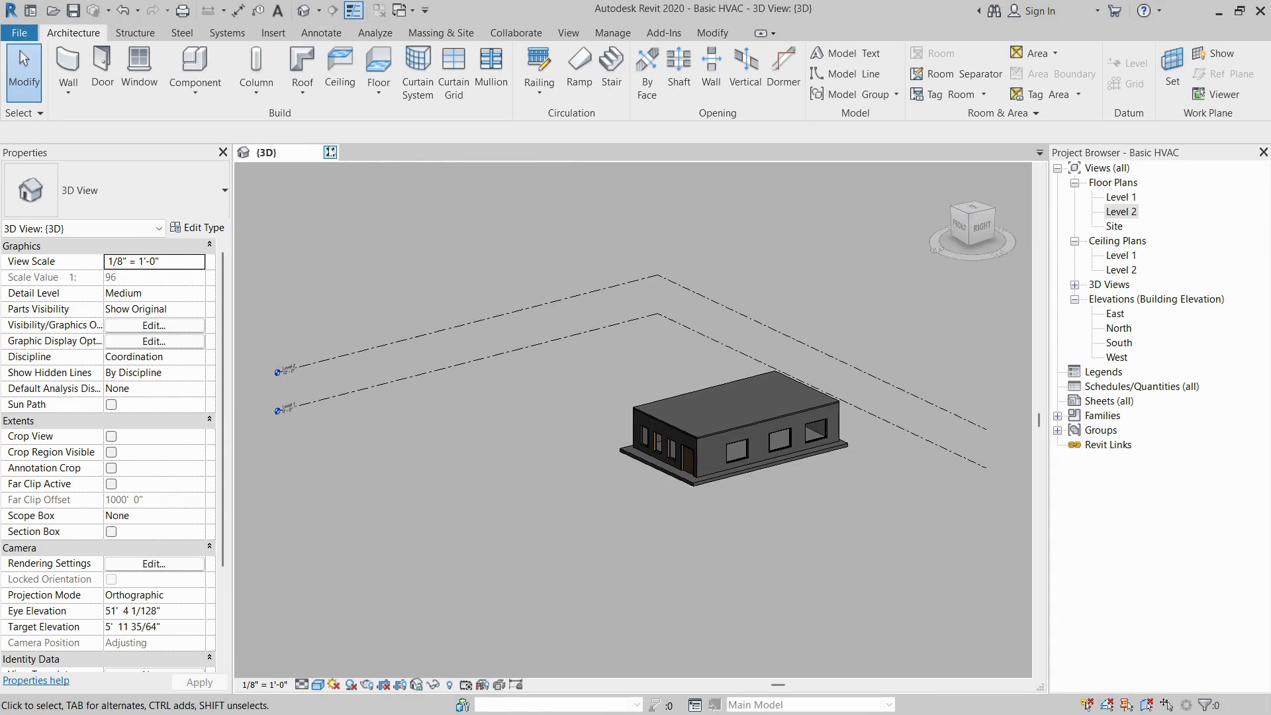
left_click(330, 152)
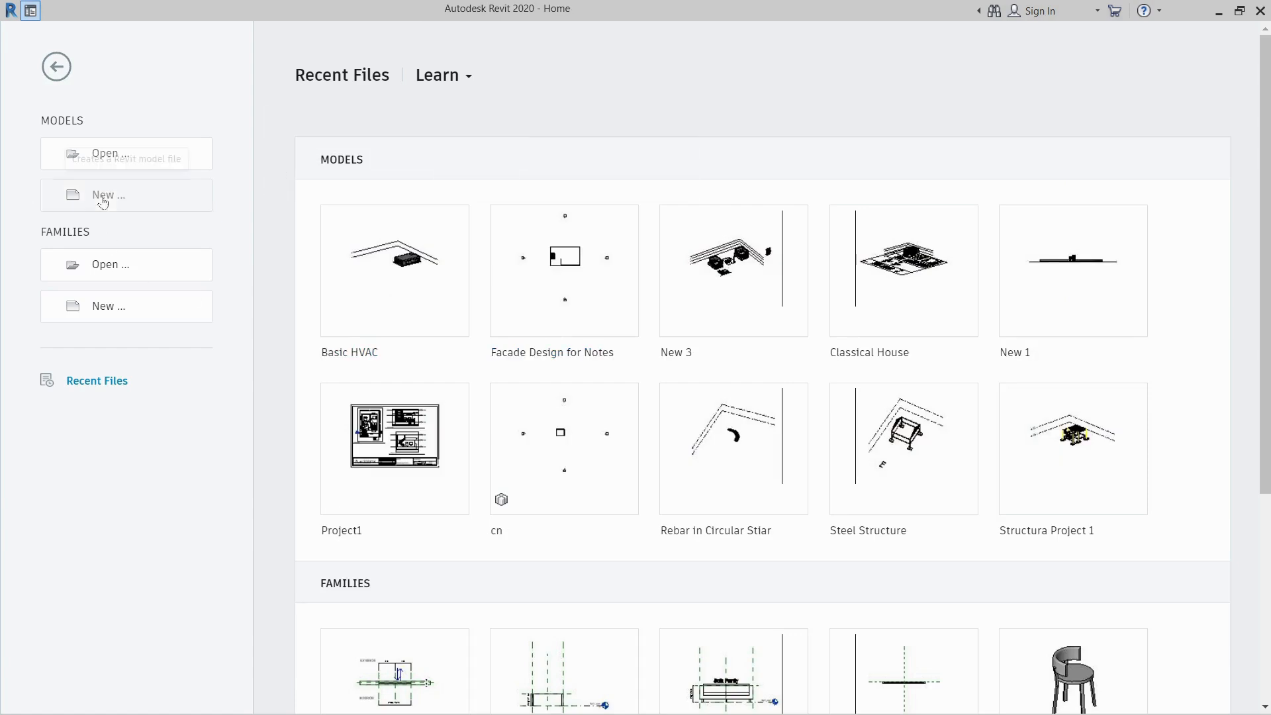
Step: Try starting a new project from the Mechanical Template and widen the Project Browser
left_click(103, 197)
left_click(615, 331)
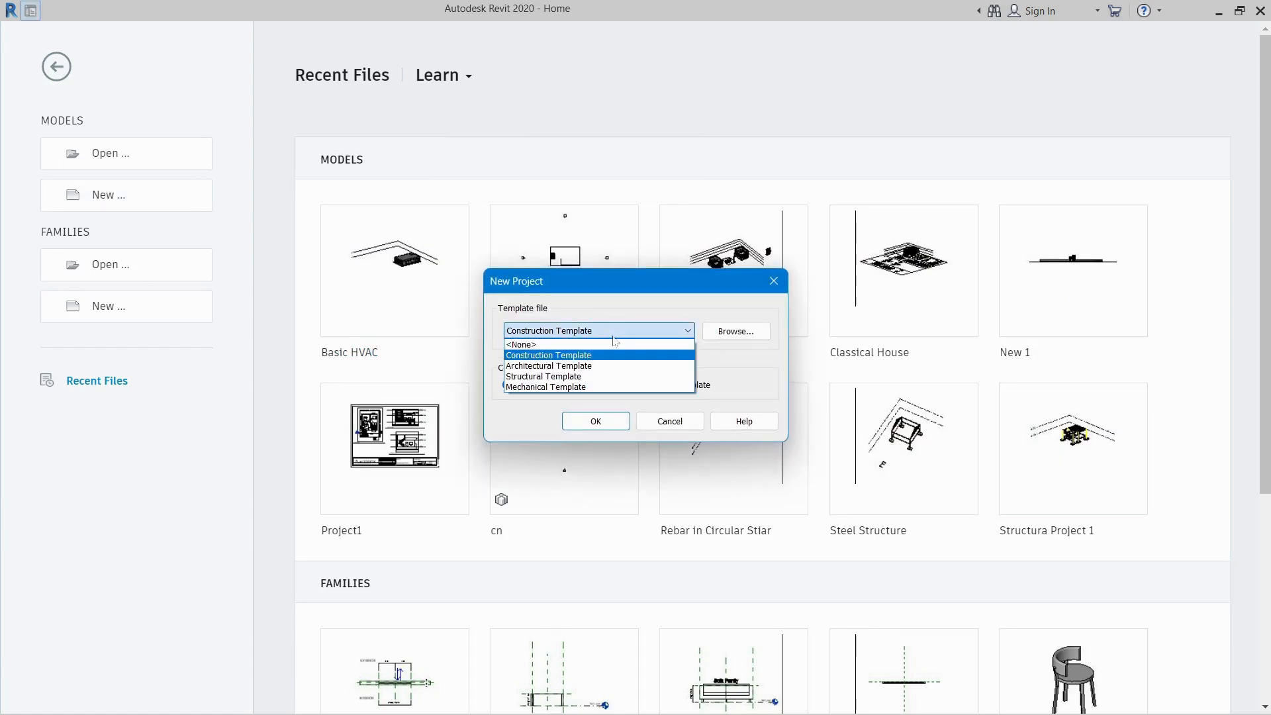
left_click(596, 387)
left_click(595, 421)
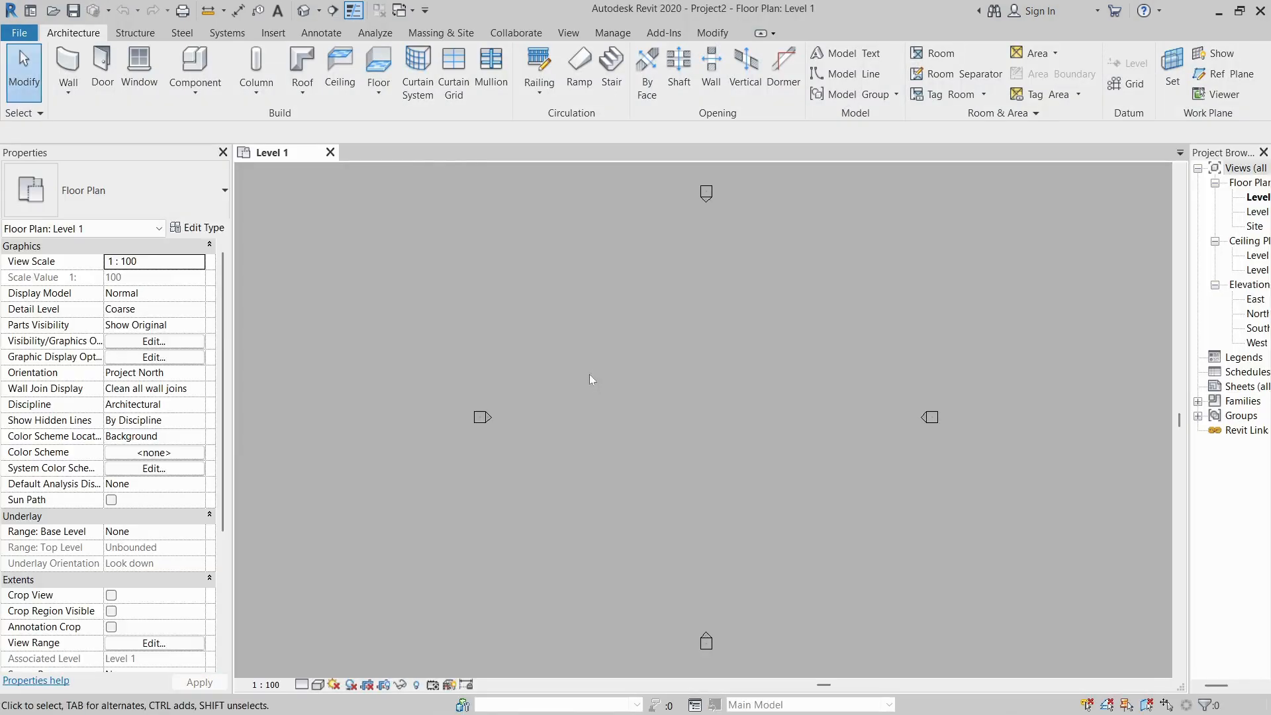
key("alt+Tab")
key("alt+Tab")
key("alt+Tab")
key("alt+Tab")
left_click_drag(1188, 249, 1088, 253)
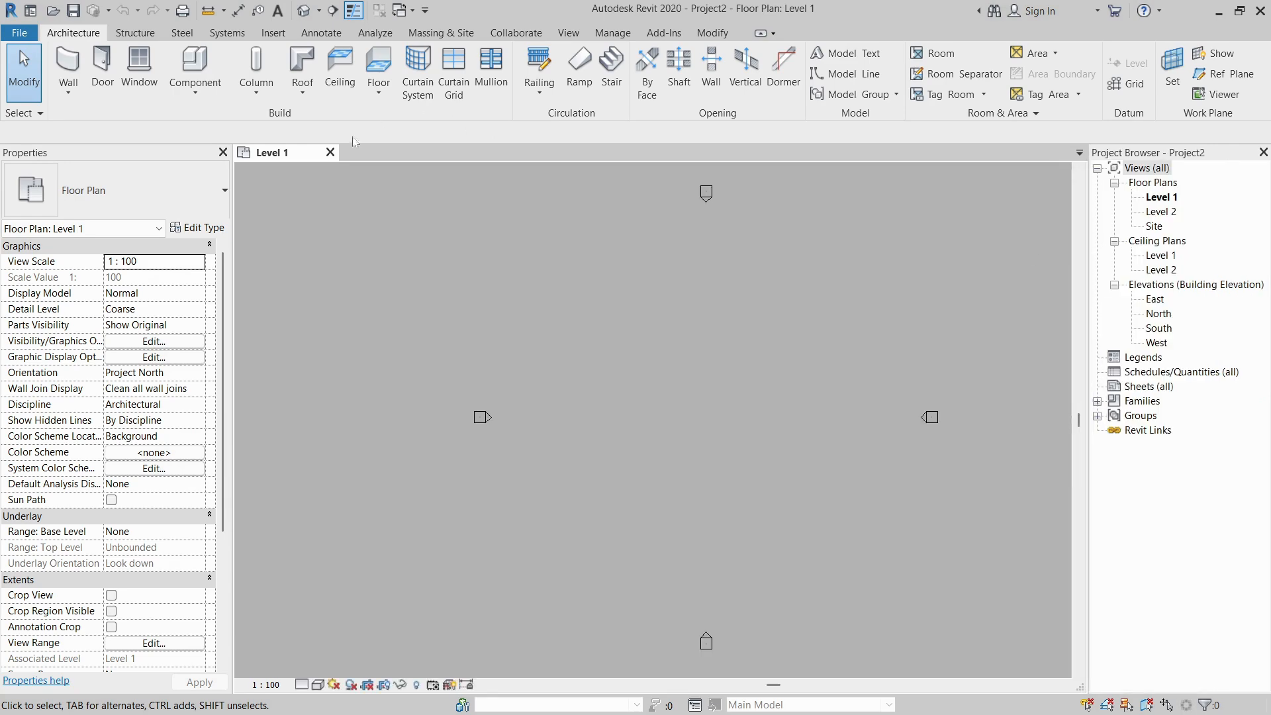
Step: Create a new project from the India template Mechanical-Default_Metric and close the earlier project's Level 1 view
key("ctrl+n")
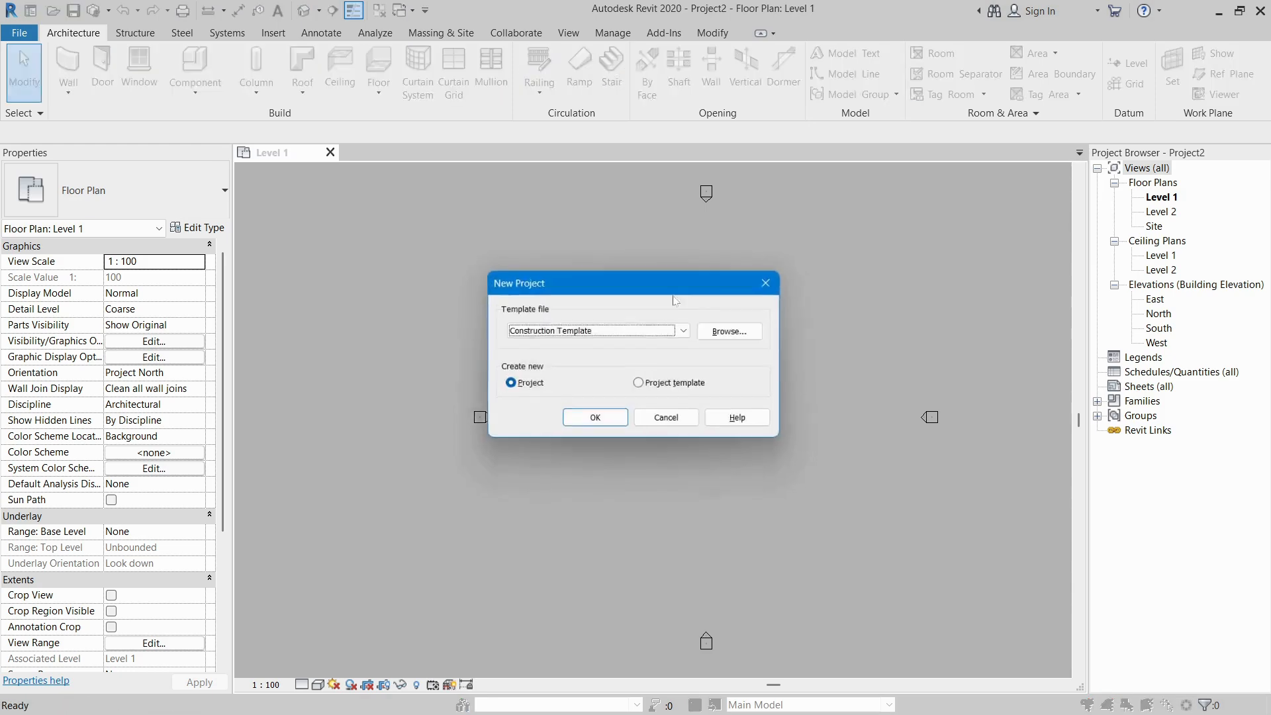
left_click(734, 333)
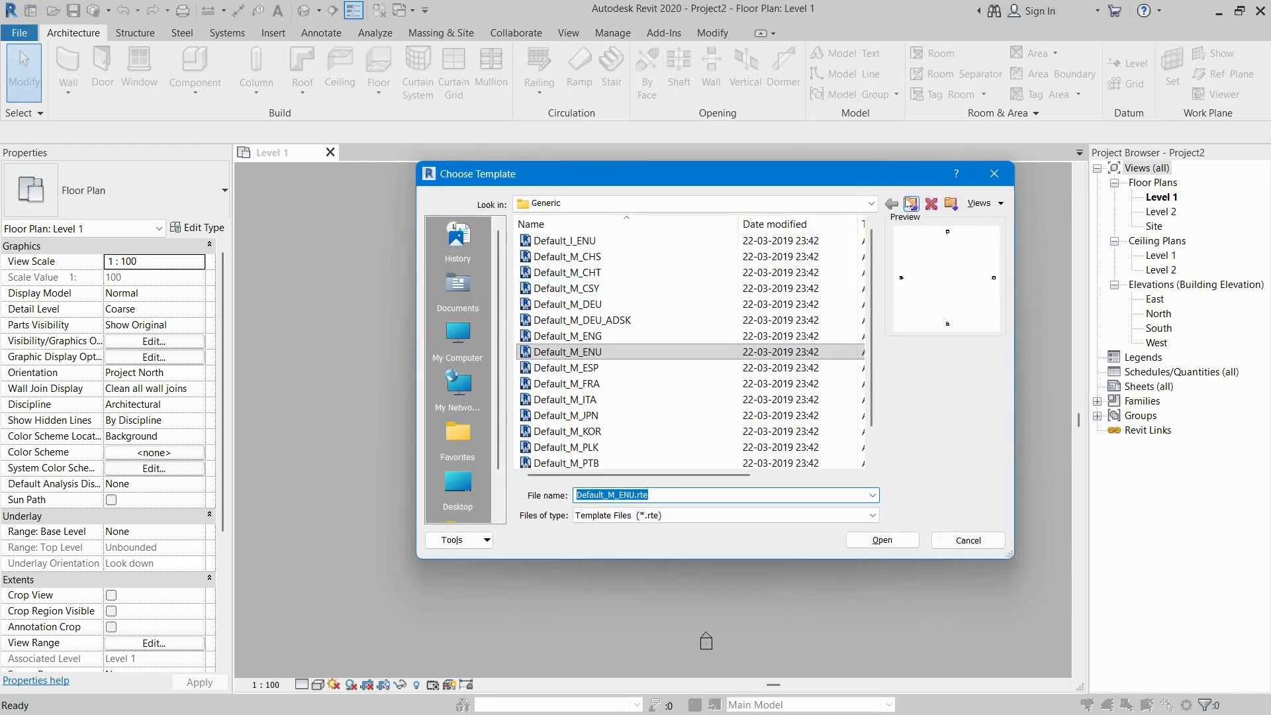
left_click(912, 203)
double_click(569, 257)
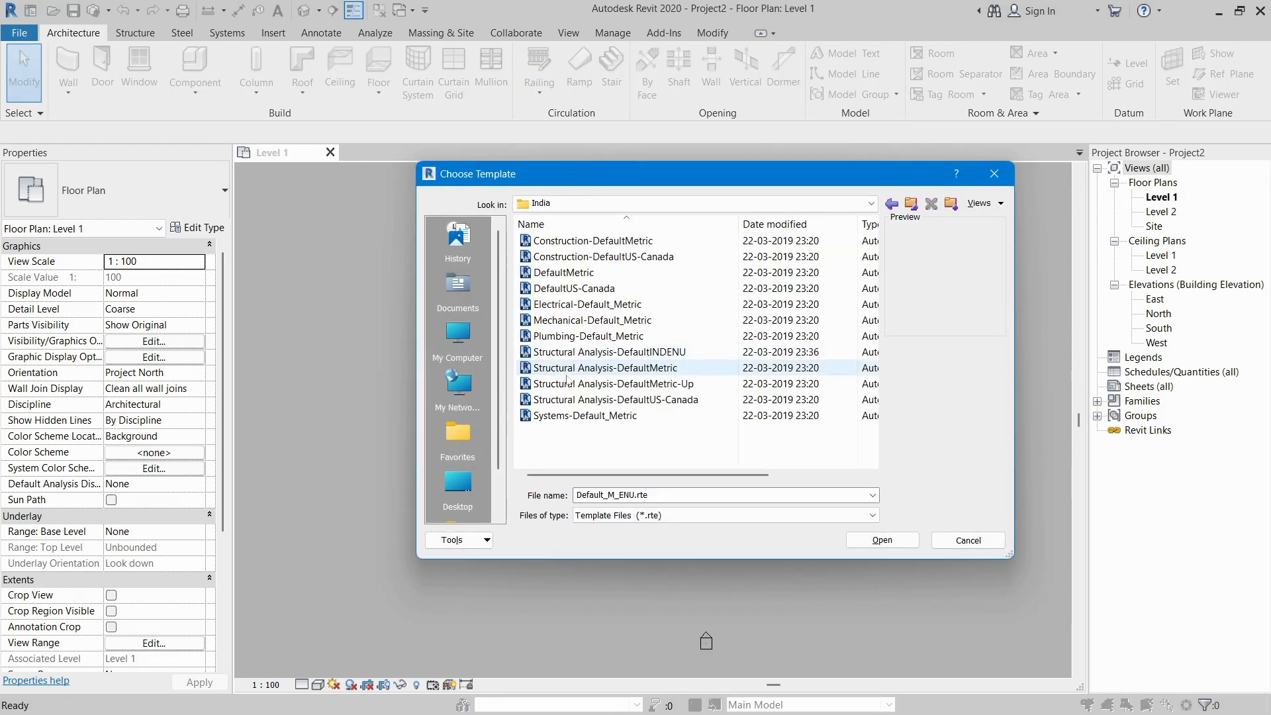
left_click(589, 320)
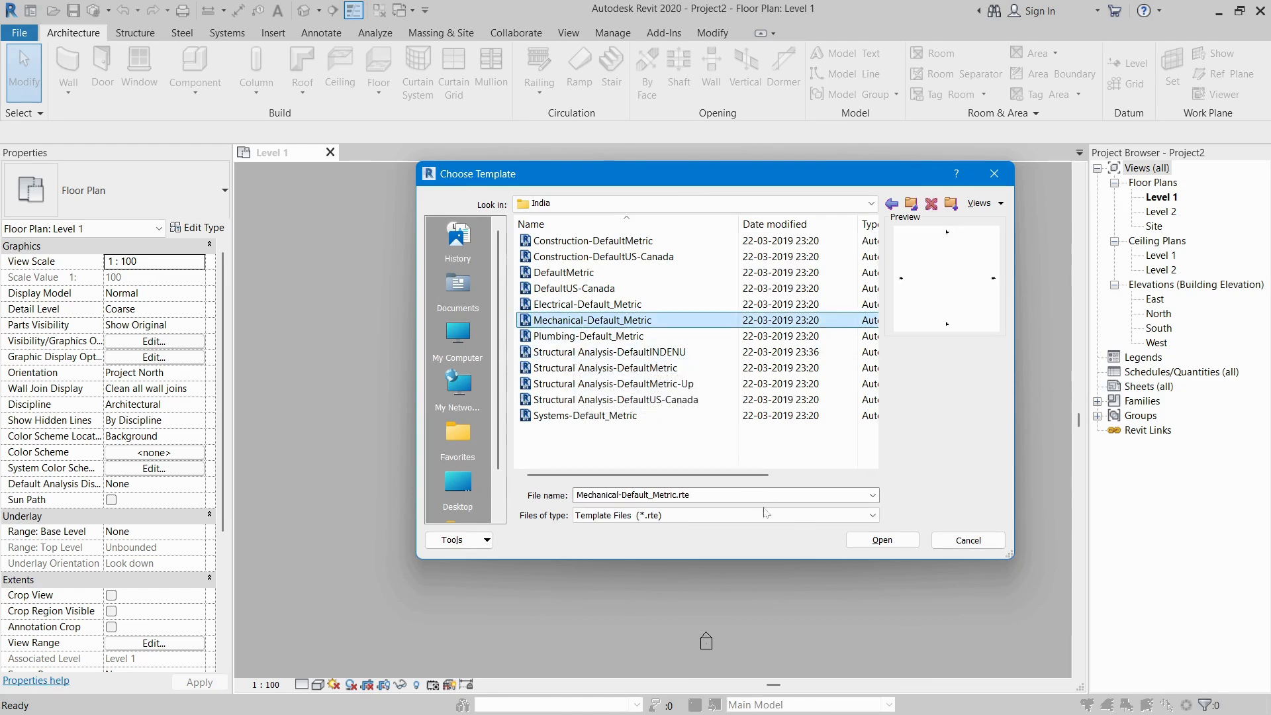
left_click(882, 540)
left_click(598, 420)
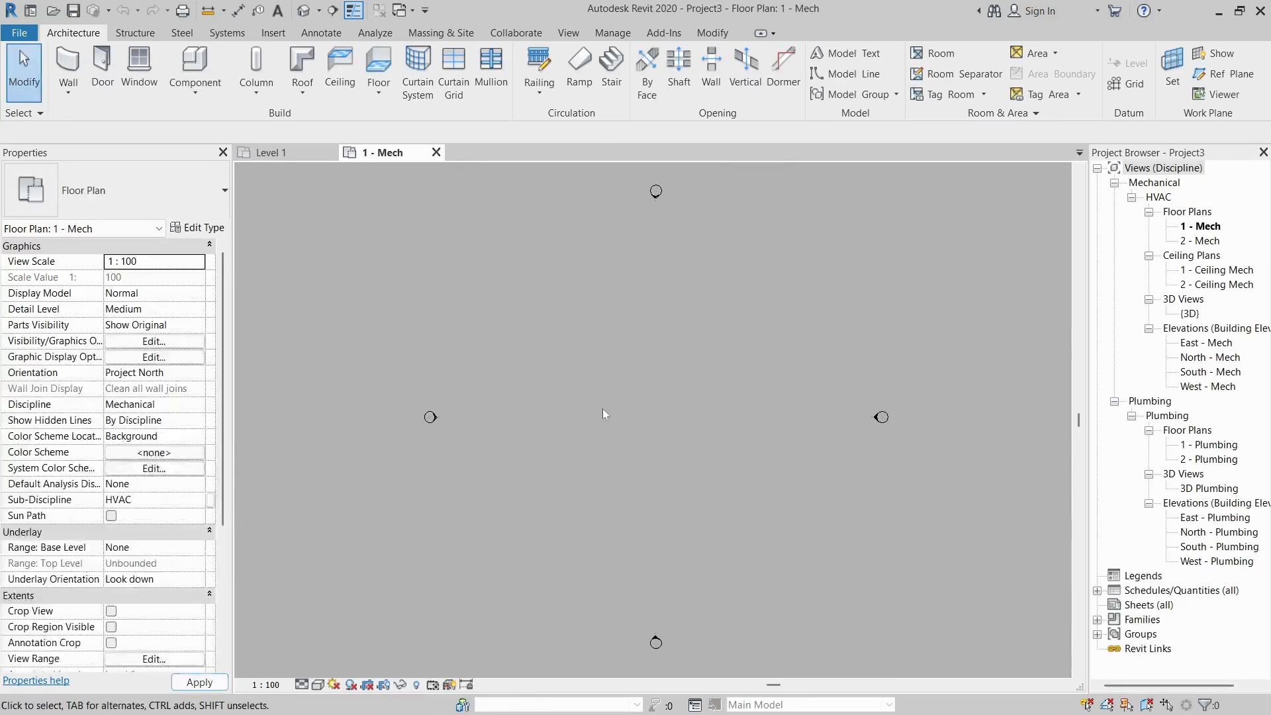
left_click(329, 152)
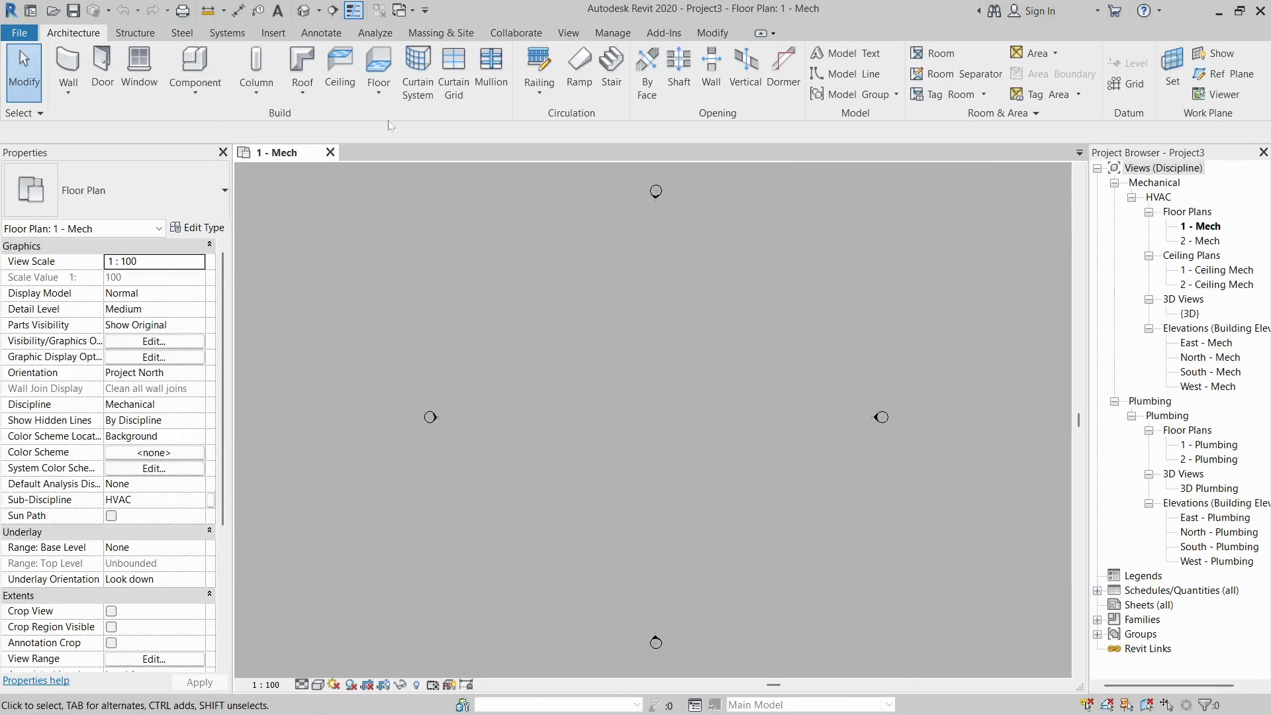
Step: Link the CAD file HAP Calculation.dwg from the desktop into the 1 - Mech plan, positioned Auto - Origin to Origin
left_click(273, 33)
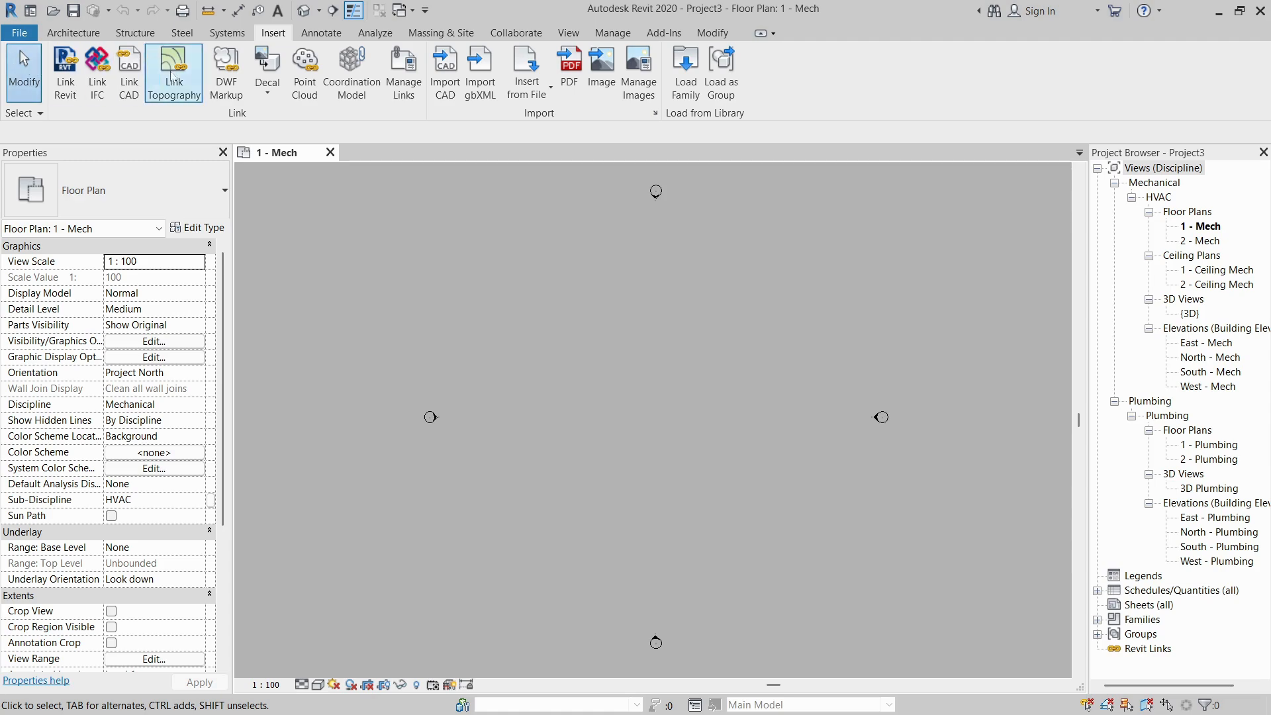
left_click(140, 78)
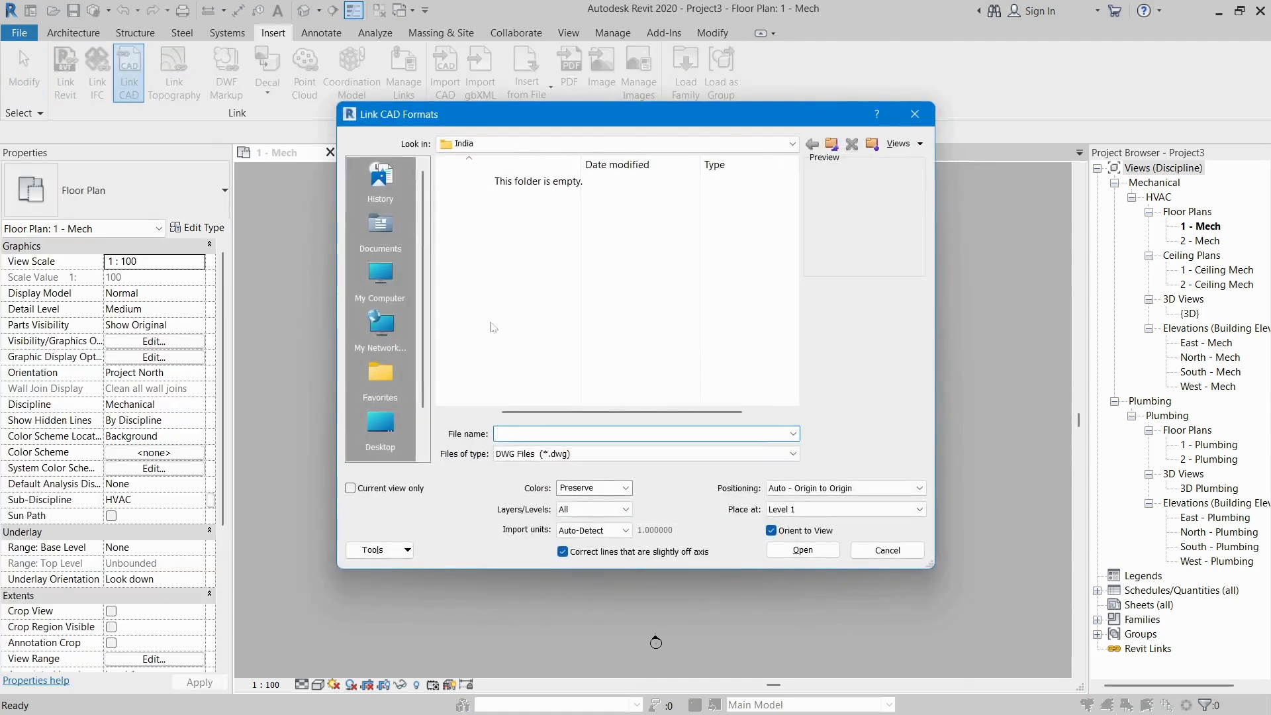
key("Escape")
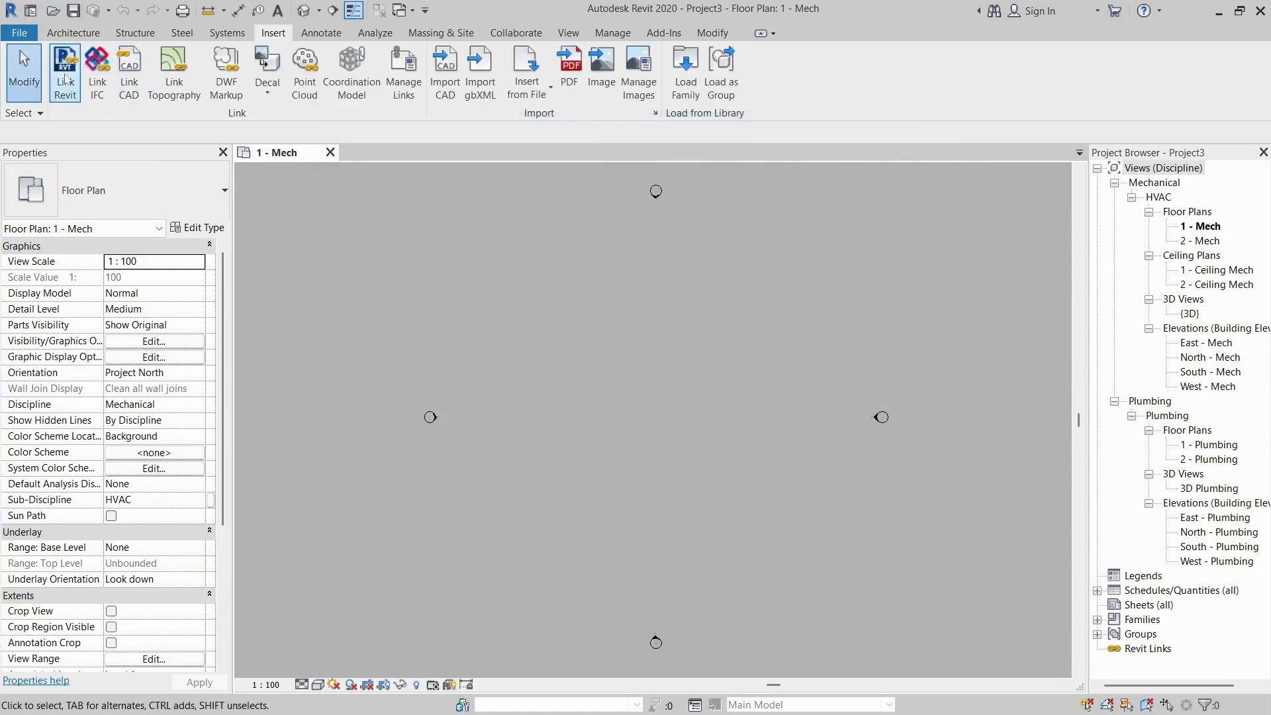
left_click(129, 79)
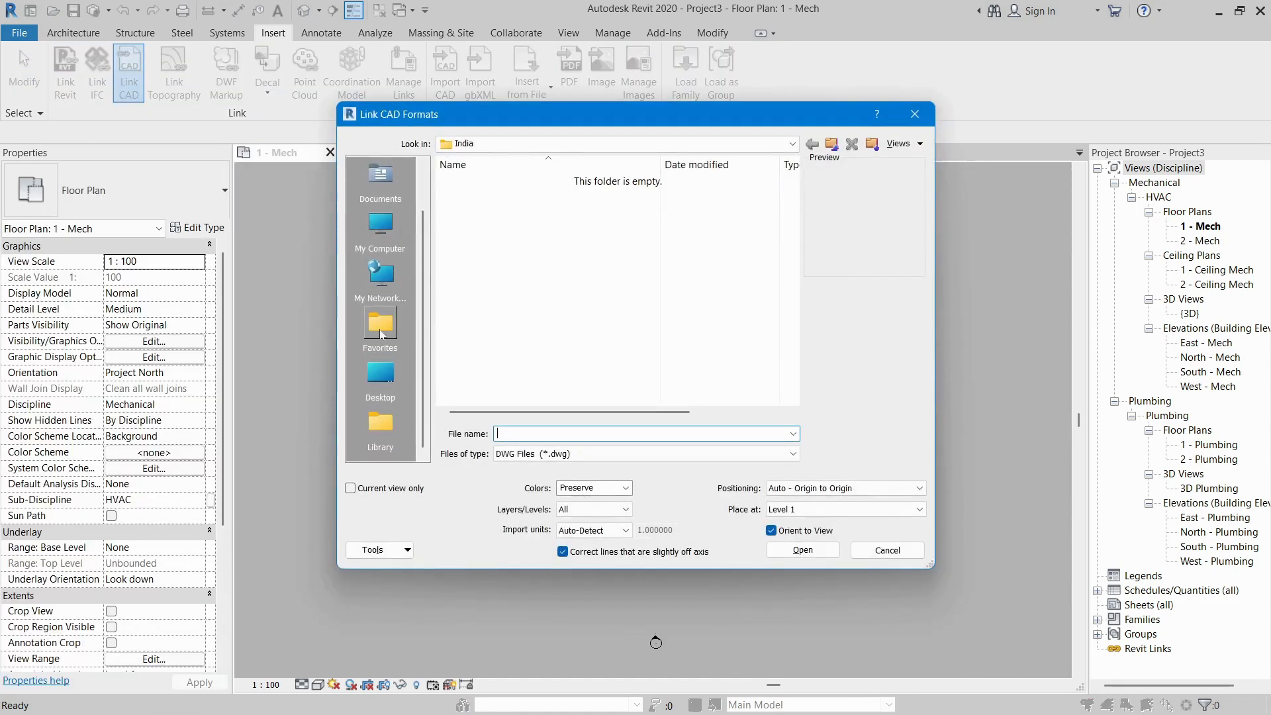
left_click(398, 386)
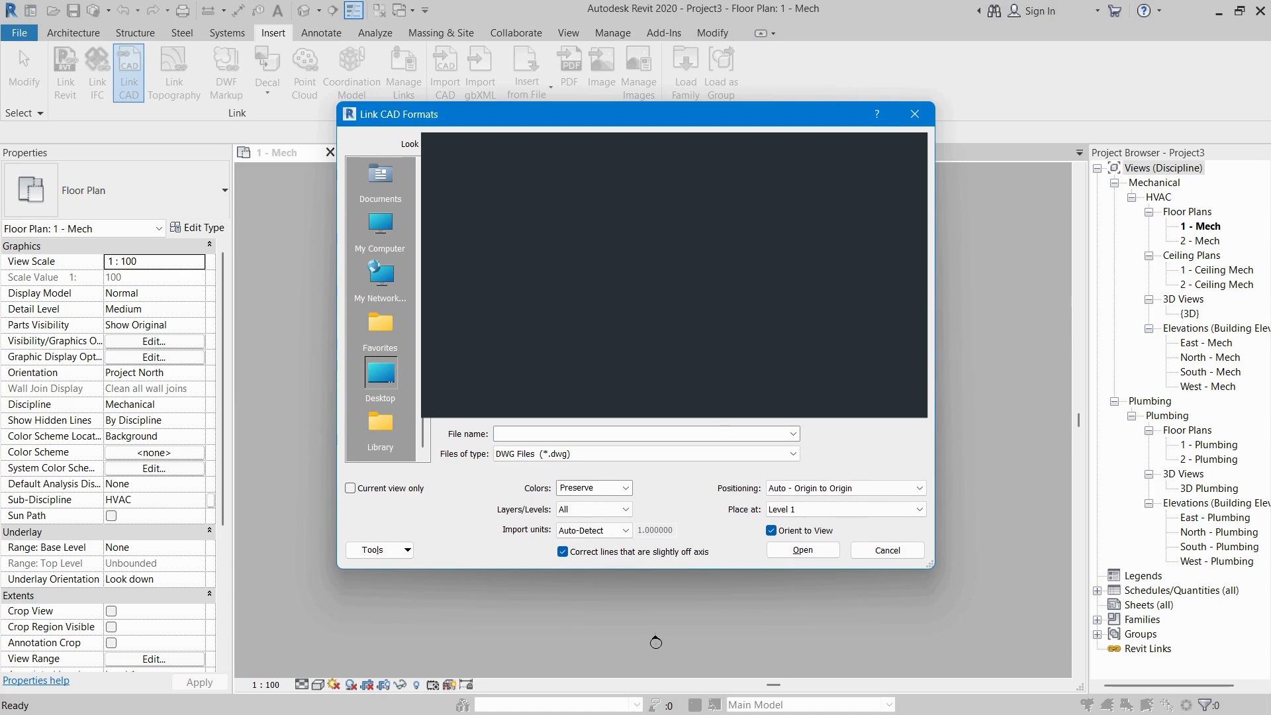
double_click(563, 318)
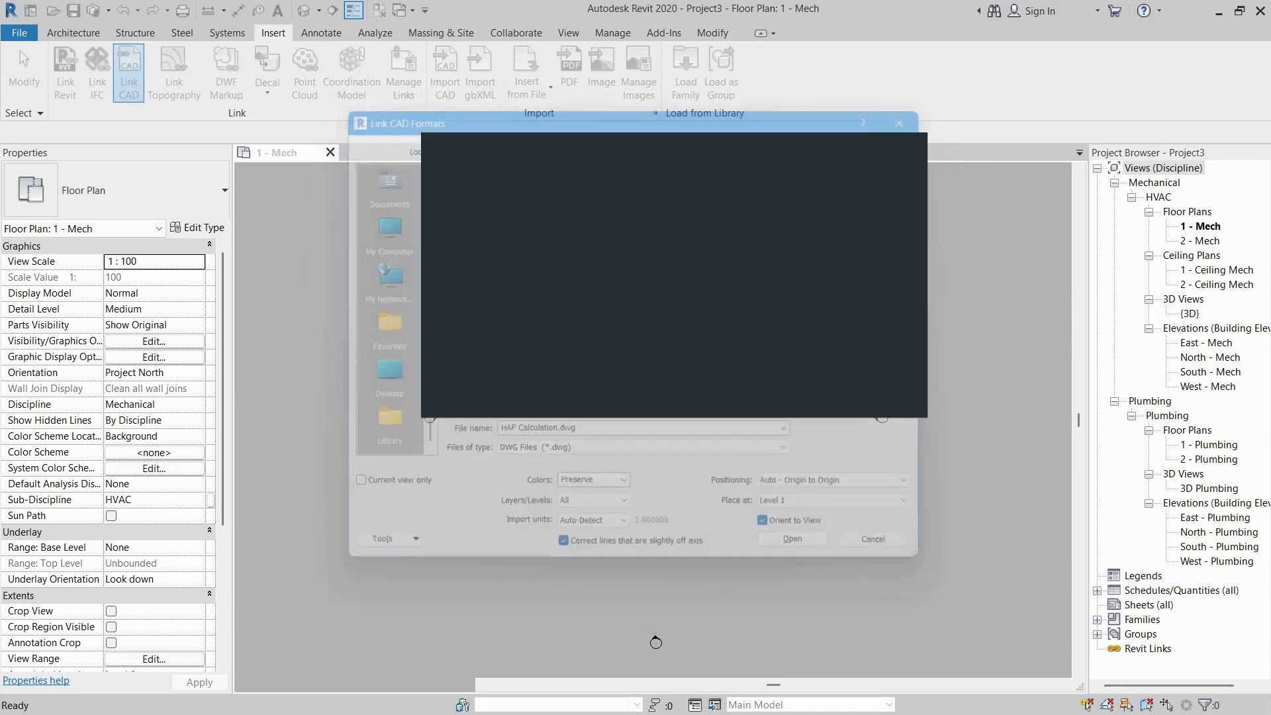
Step: Link the Revit model Basic HVAC.rvt into the 1 - Mech plan, positioned Auto - Origin to Origin
left_click(66, 78)
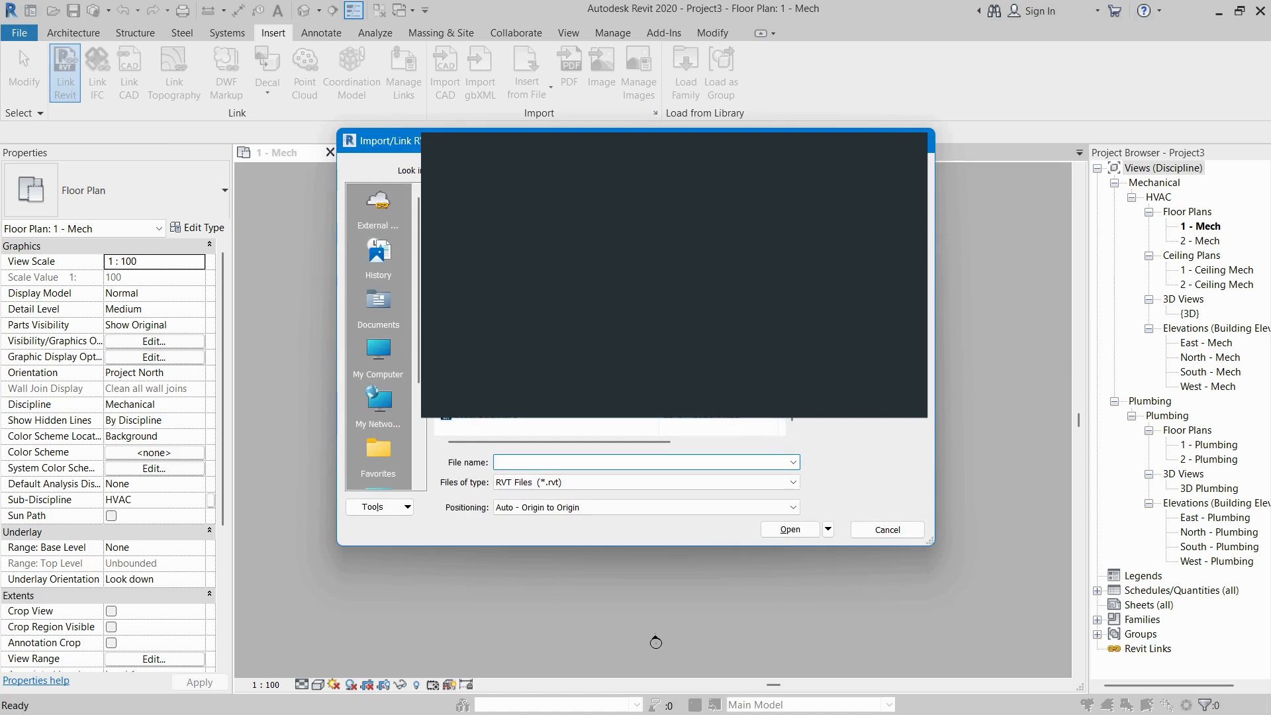
type("b")
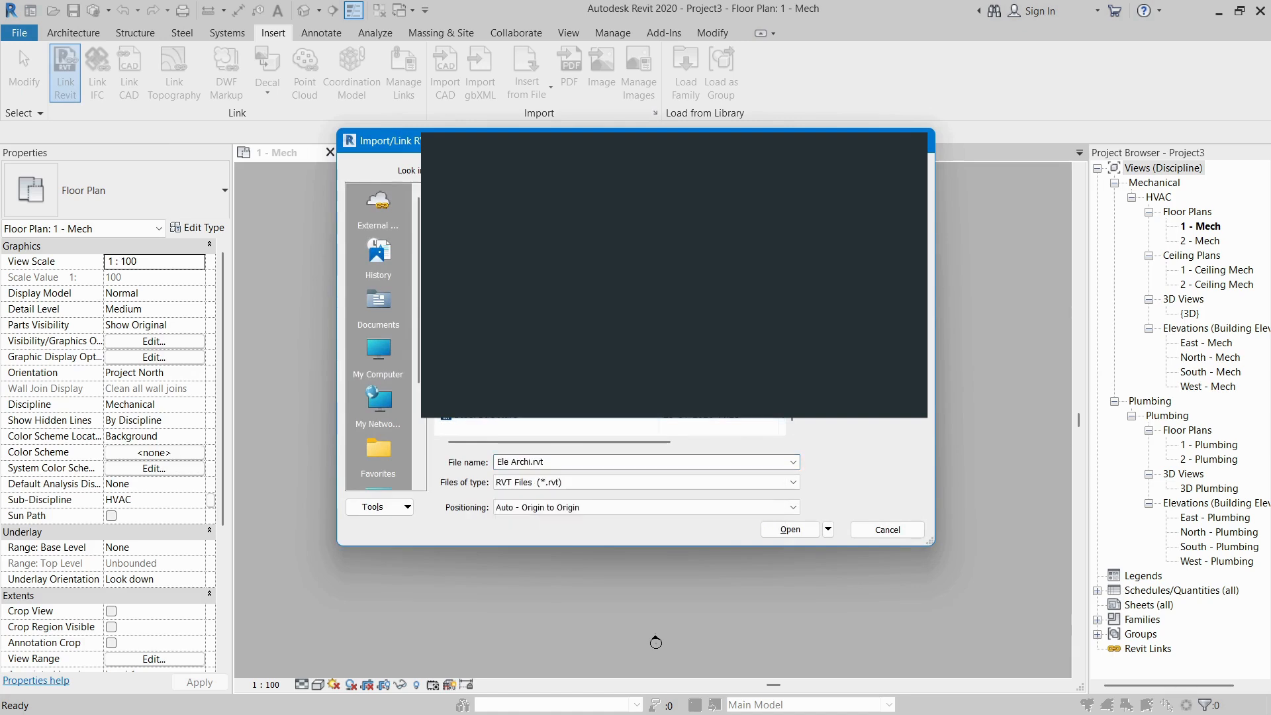
type("b")
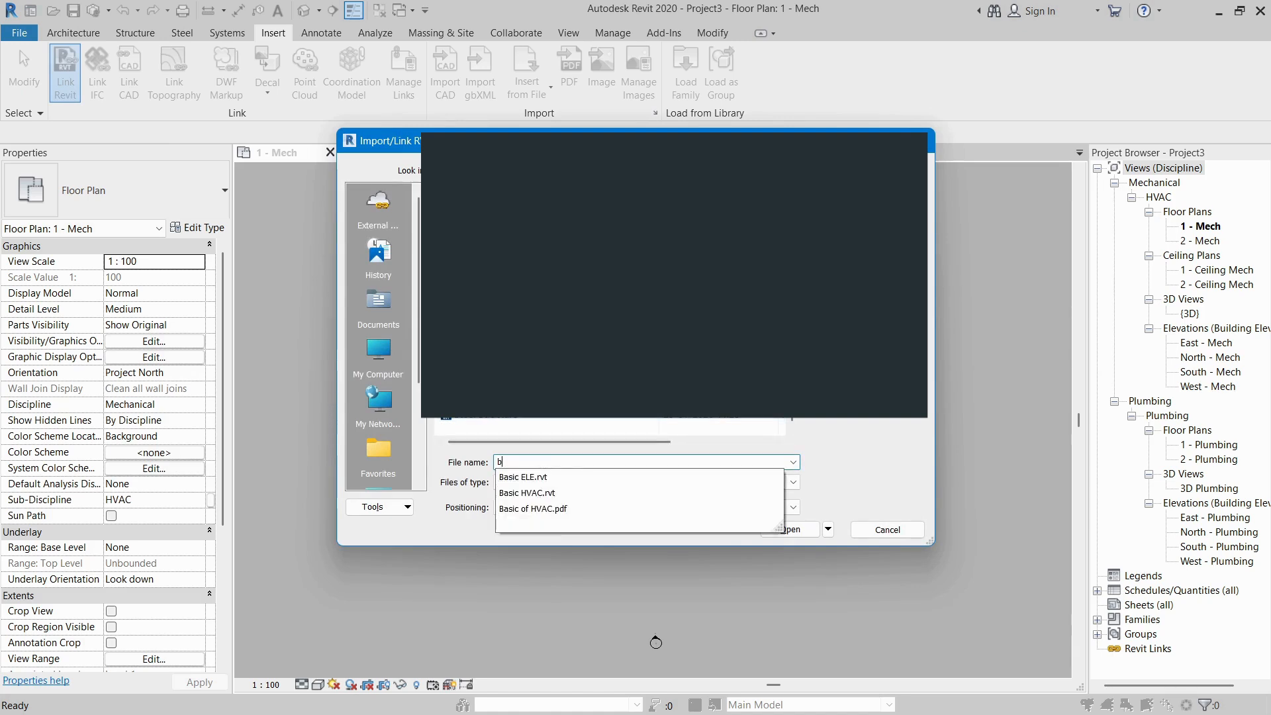
left_click(568, 494)
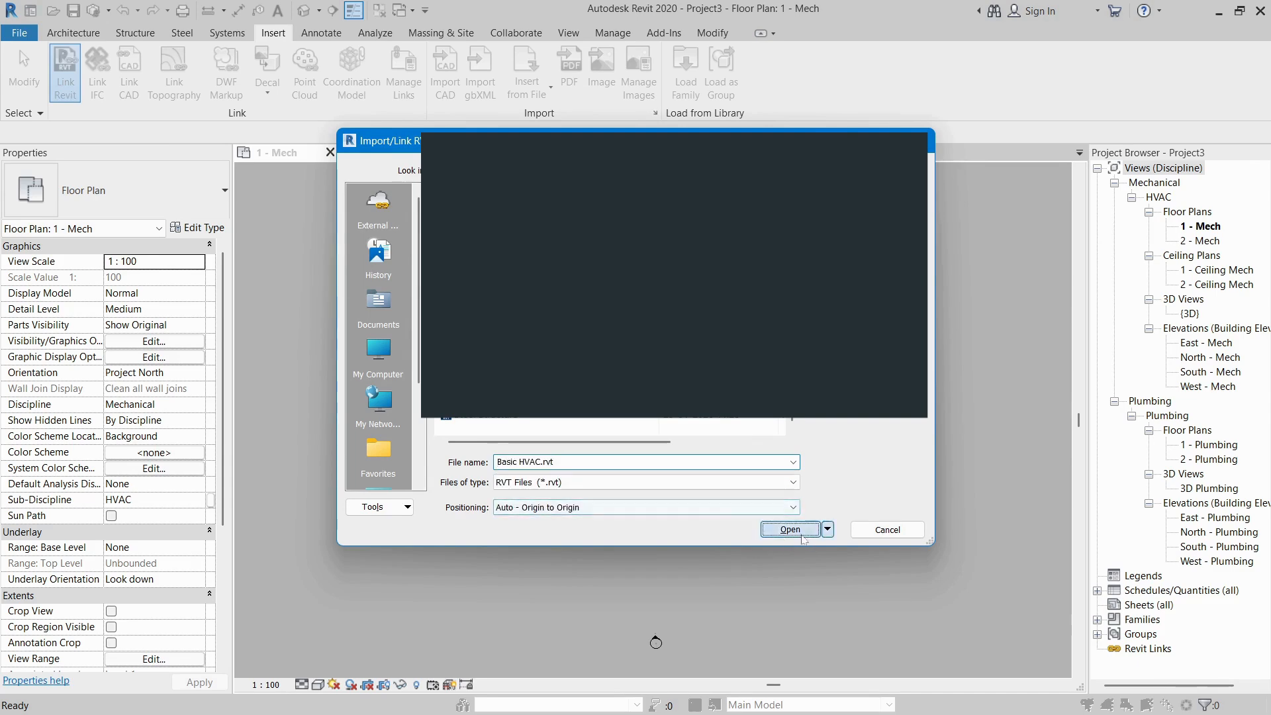
left_click(792, 530)
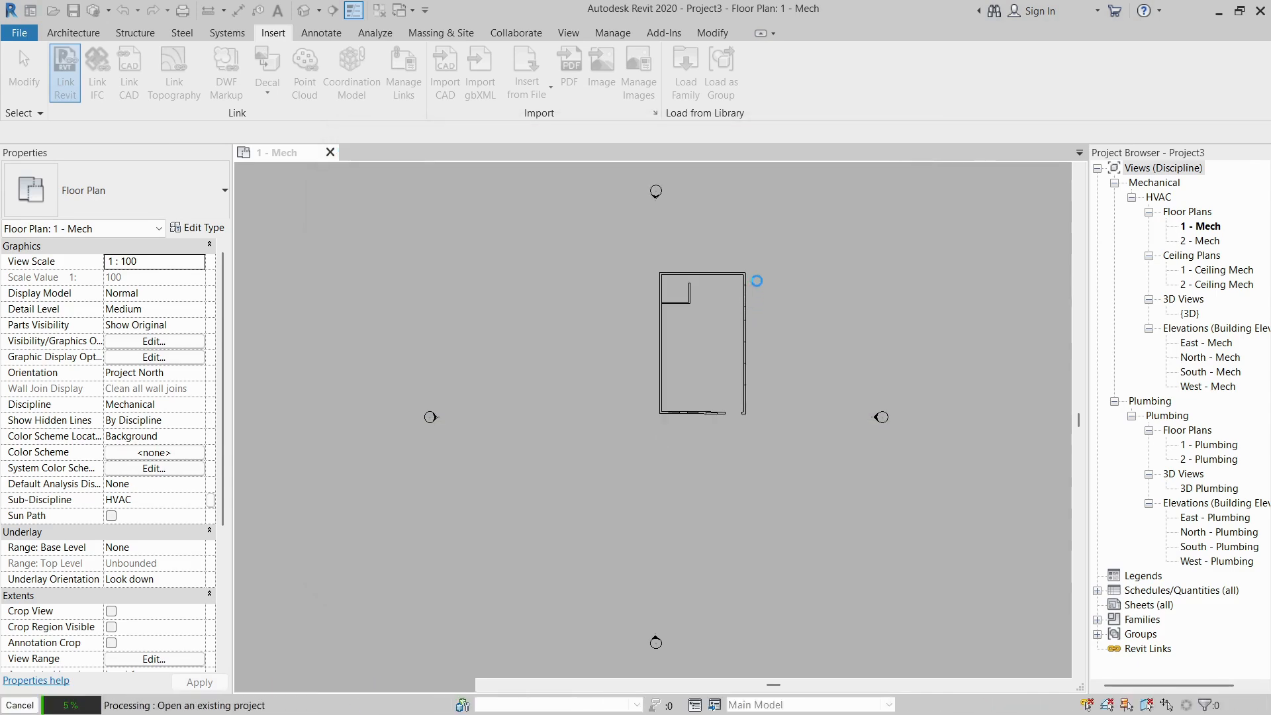
scroll(697, 274, "up", 5)
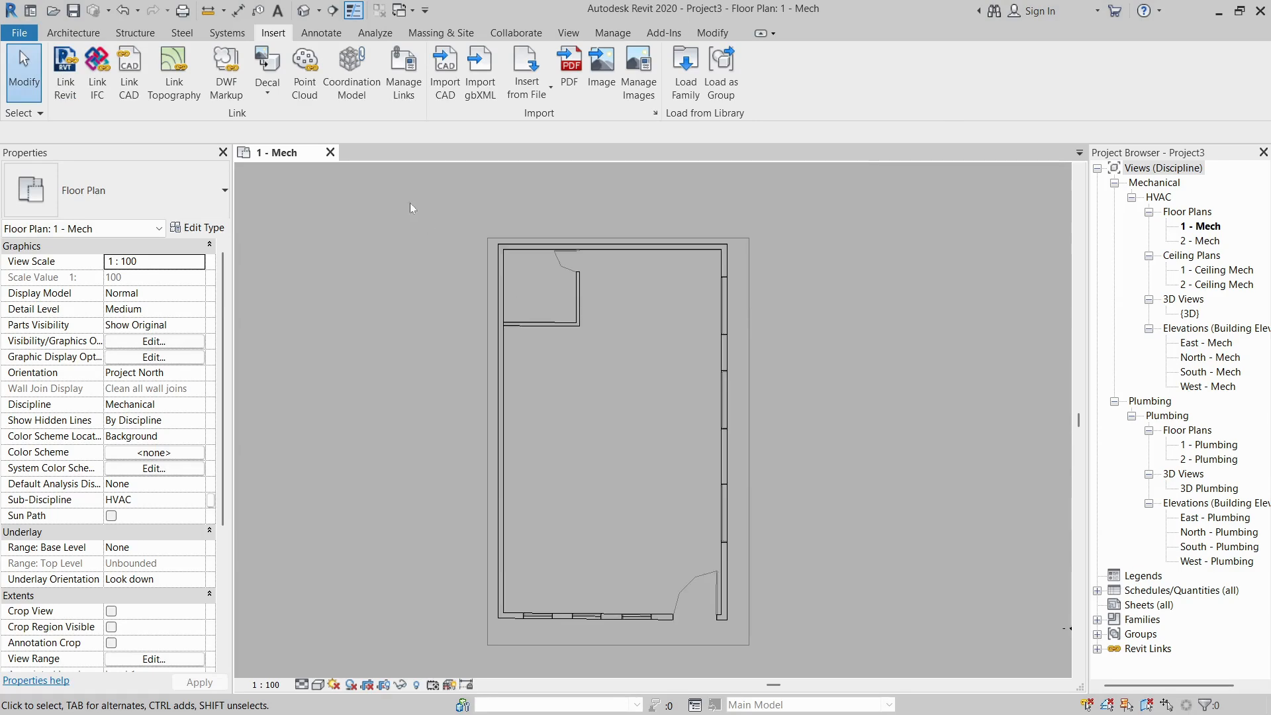
Step: Examine how the linked building and CAD drawing line up in the default 3D view and the 1 - Mech plan
left_click(303, 11)
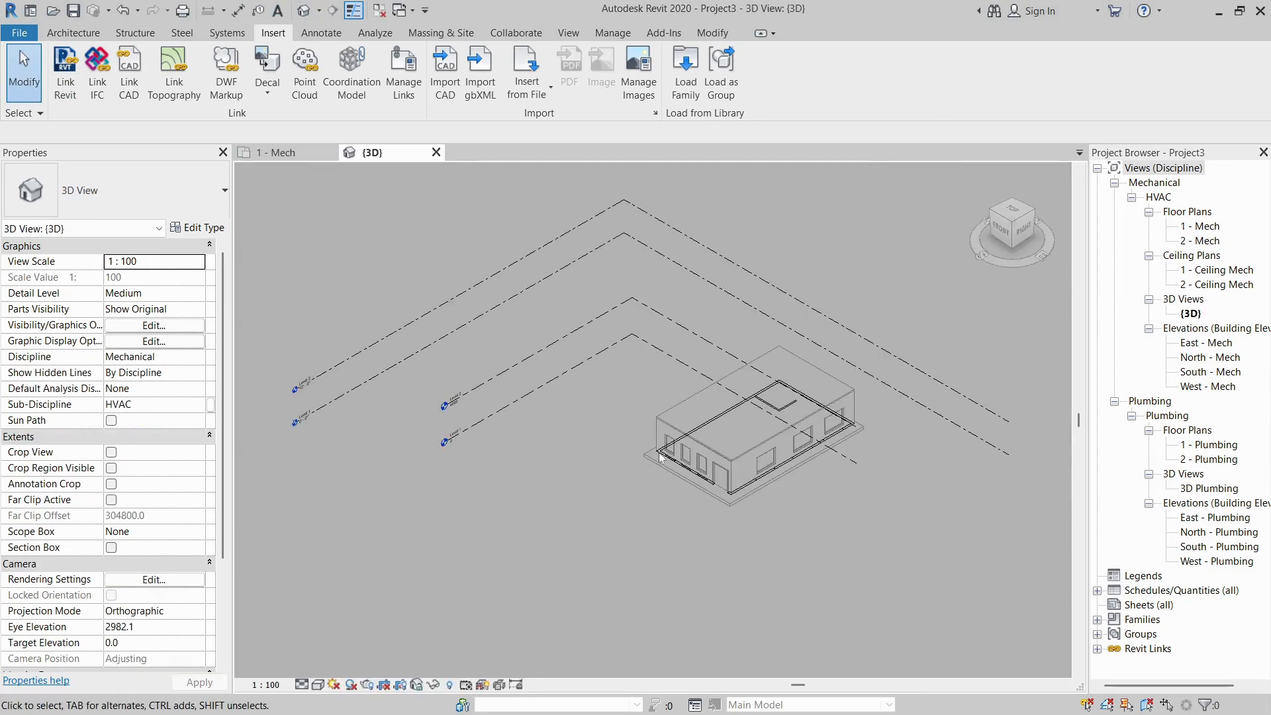
scroll(776, 446, "up", 5)
scroll(451, 416, "down", 2)
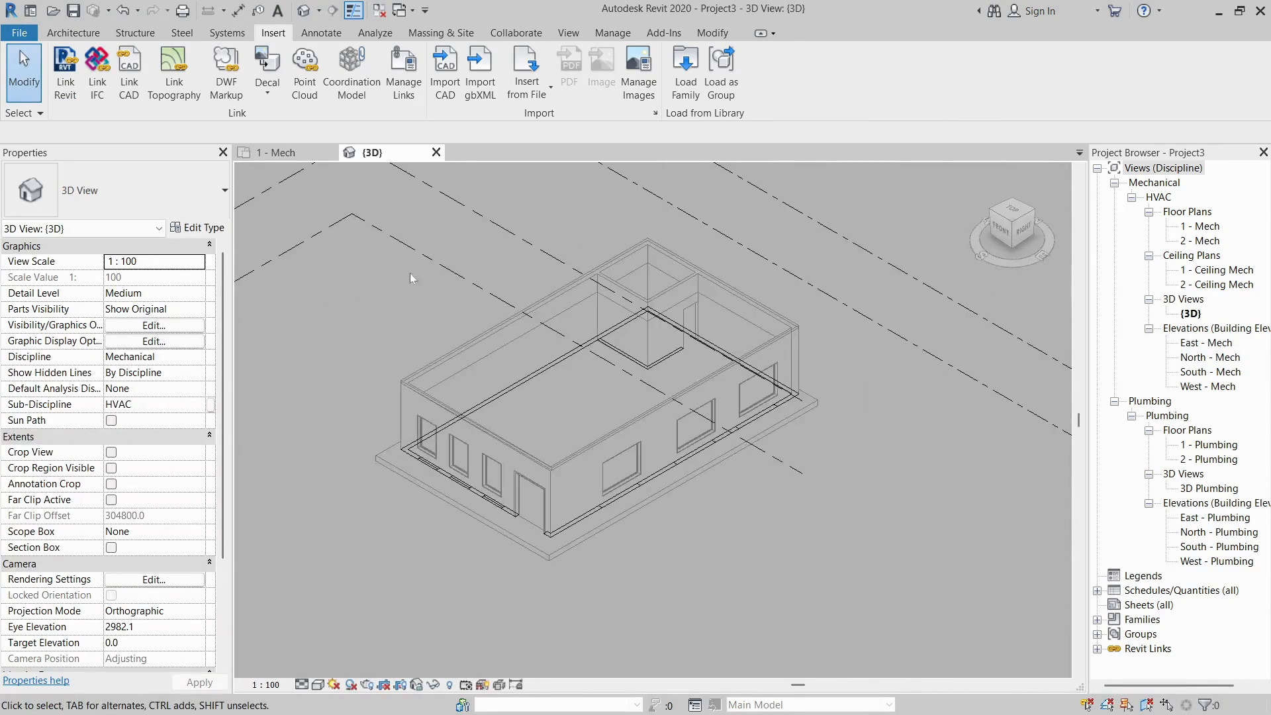
left_click(285, 154)
scroll(648, 405, "up", 3)
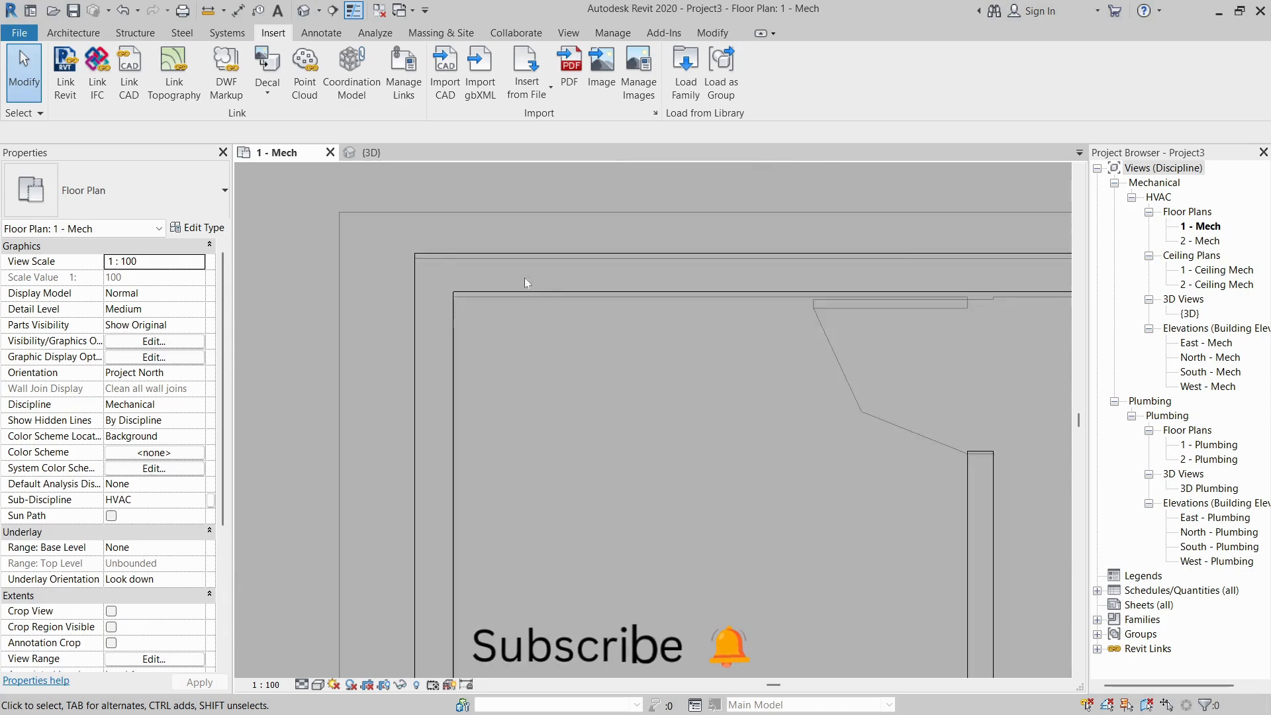
scroll(629, 452, "down", 5)
scroll(841, 375, "up", 3)
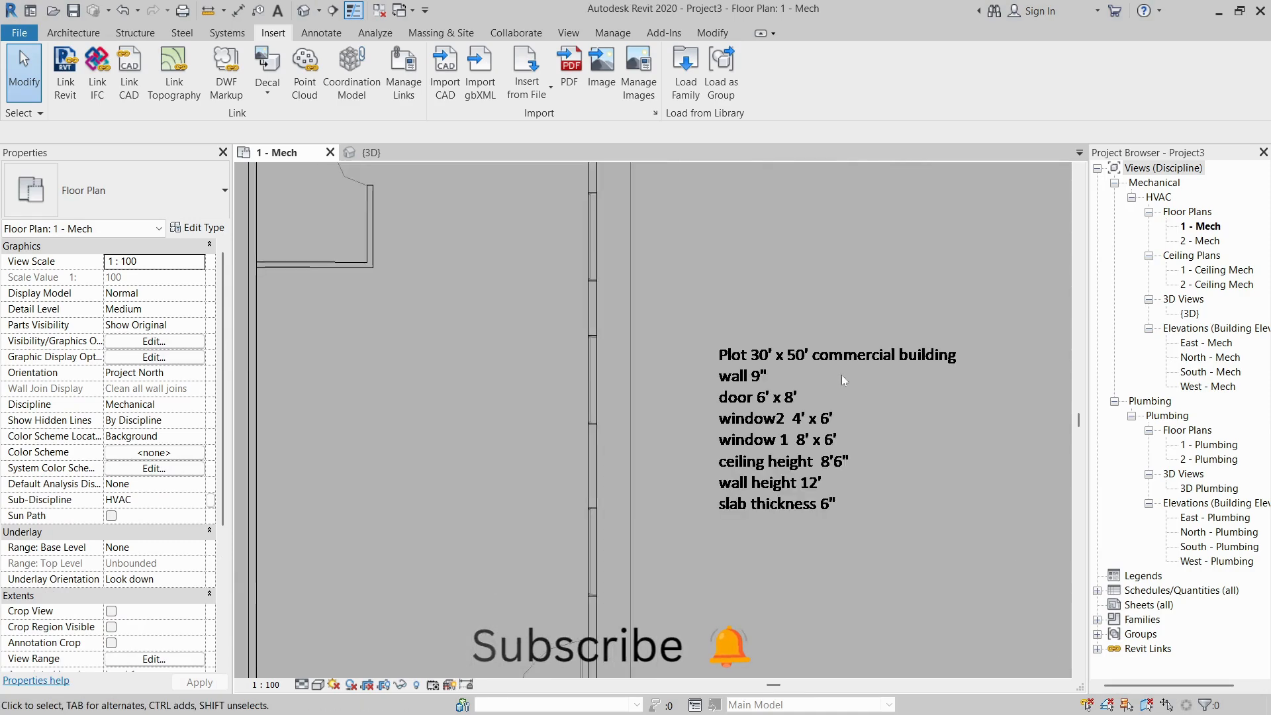
scroll(801, 385, "down", 5)
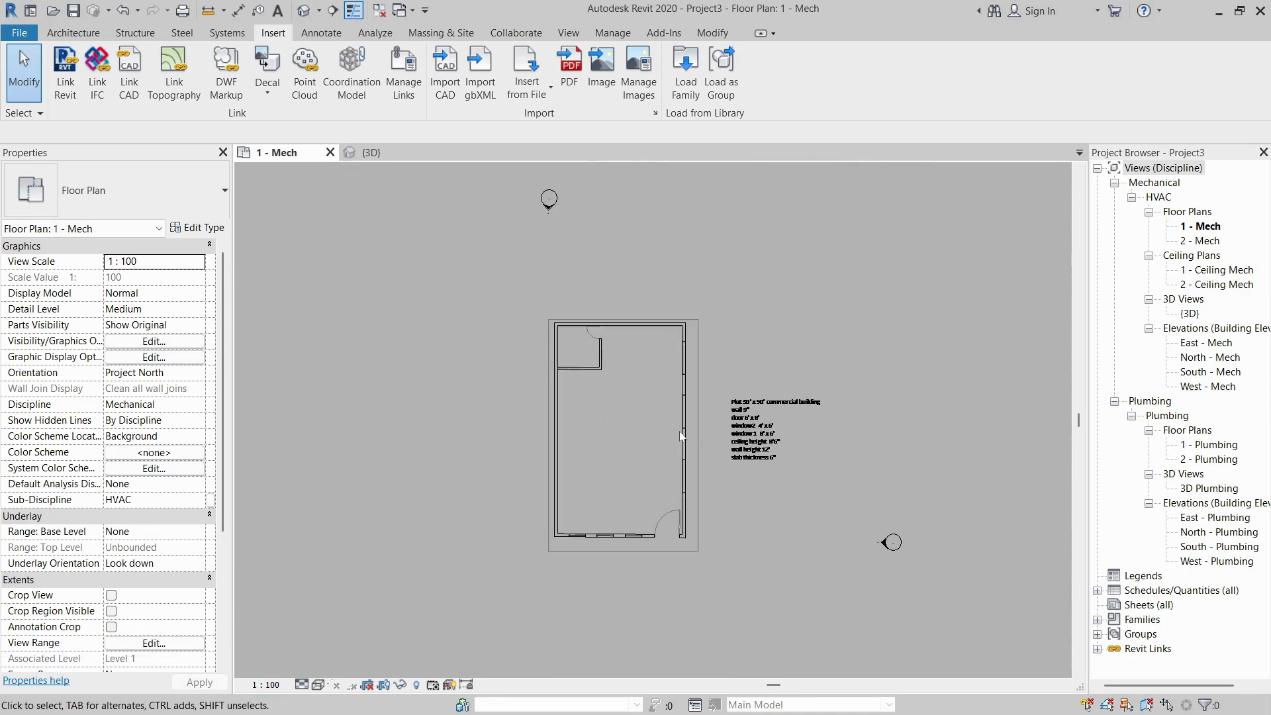
scroll(703, 291, "up", 2)
scroll(661, 384, "down", 3)
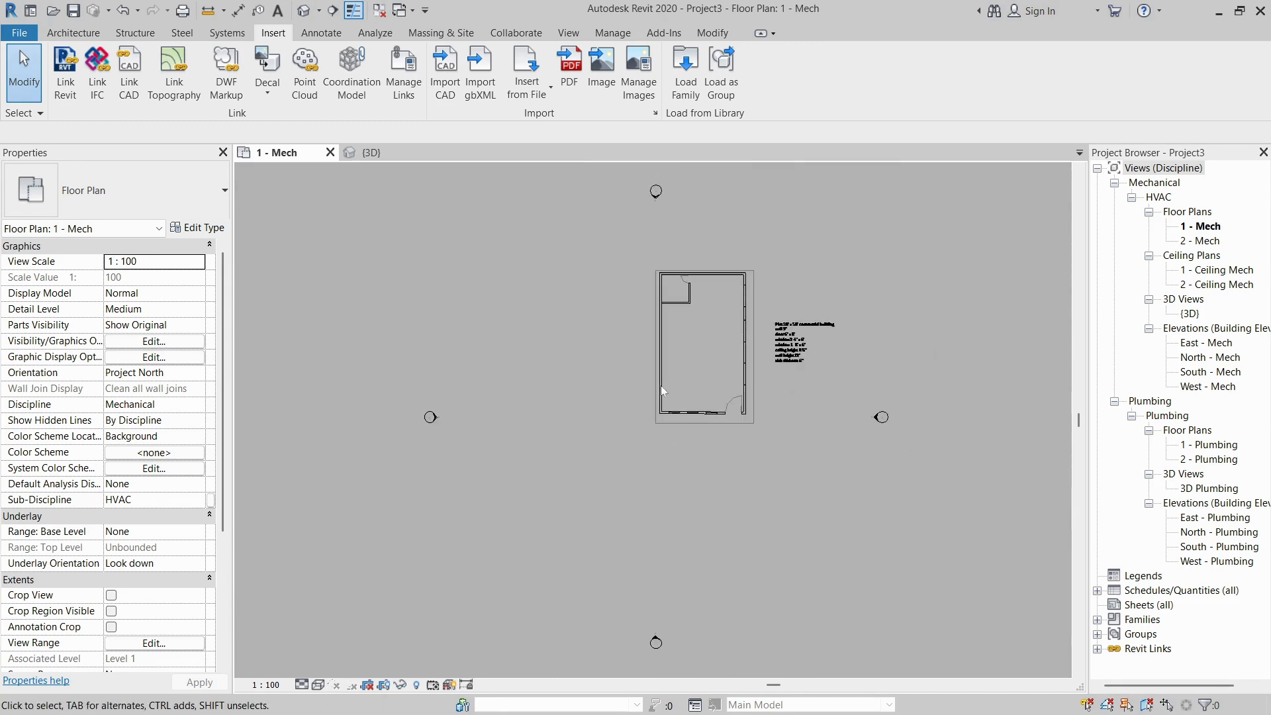
scroll(713, 303, "up", 4)
scroll(713, 304, "down", 2)
left_click(361, 35)
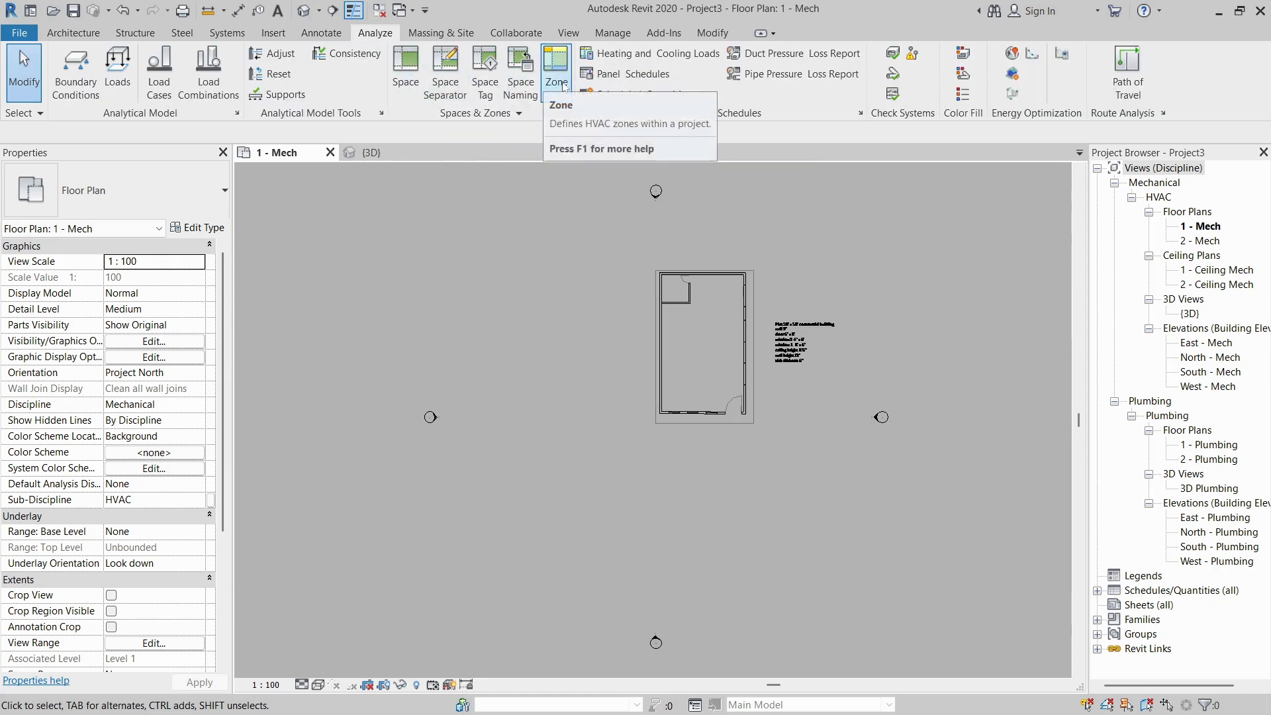
left_click_drag(520, 226, 621, 341)
left_click_drag(842, 503, 842, 503)
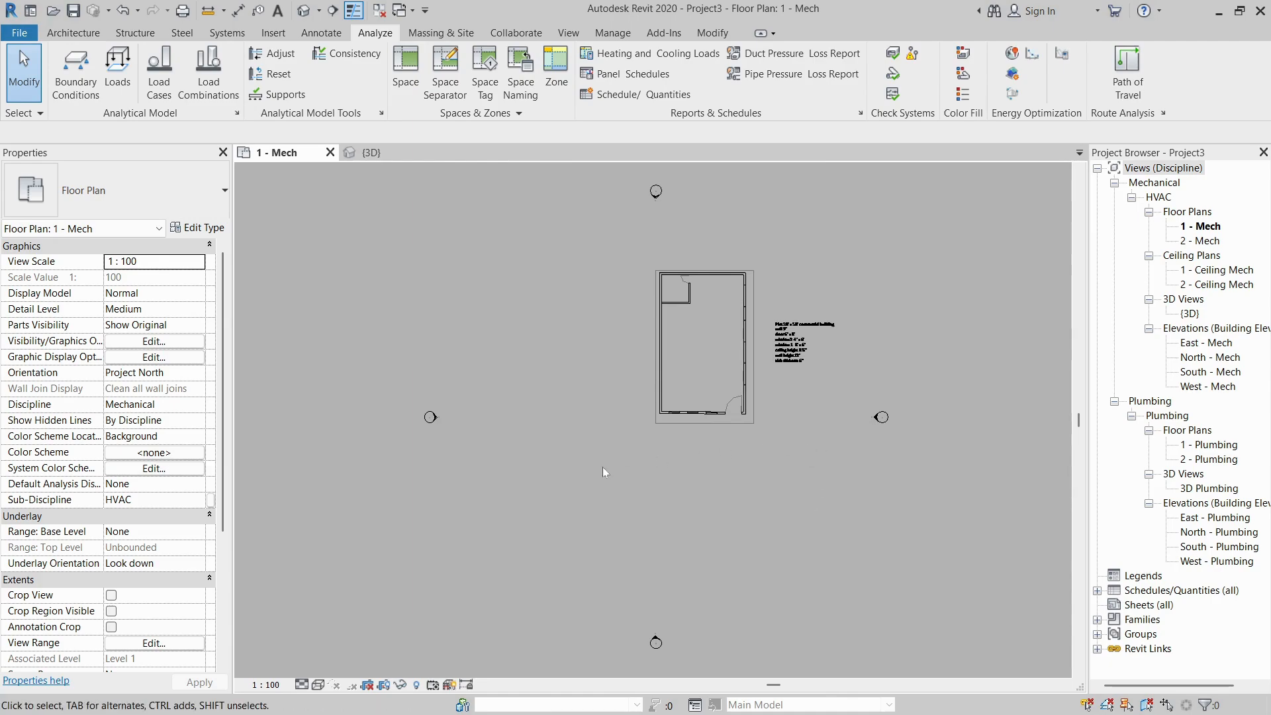
key("alt+Tab")
key("Tab")
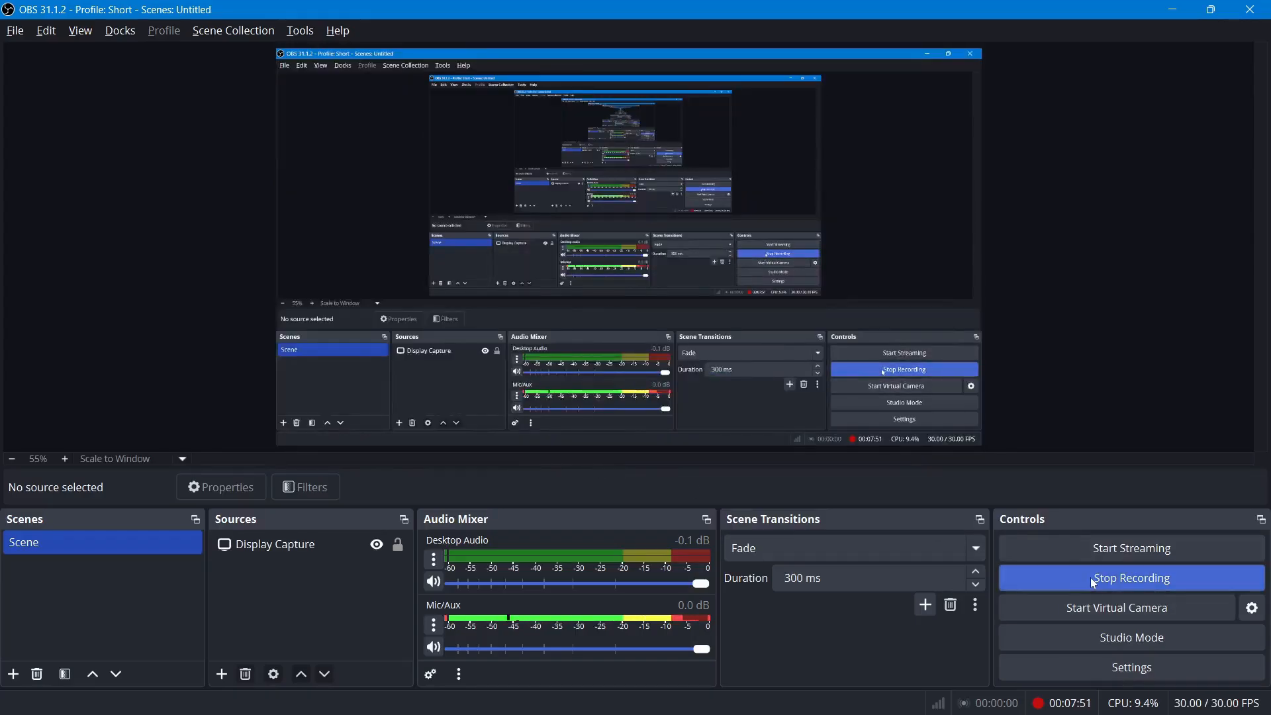